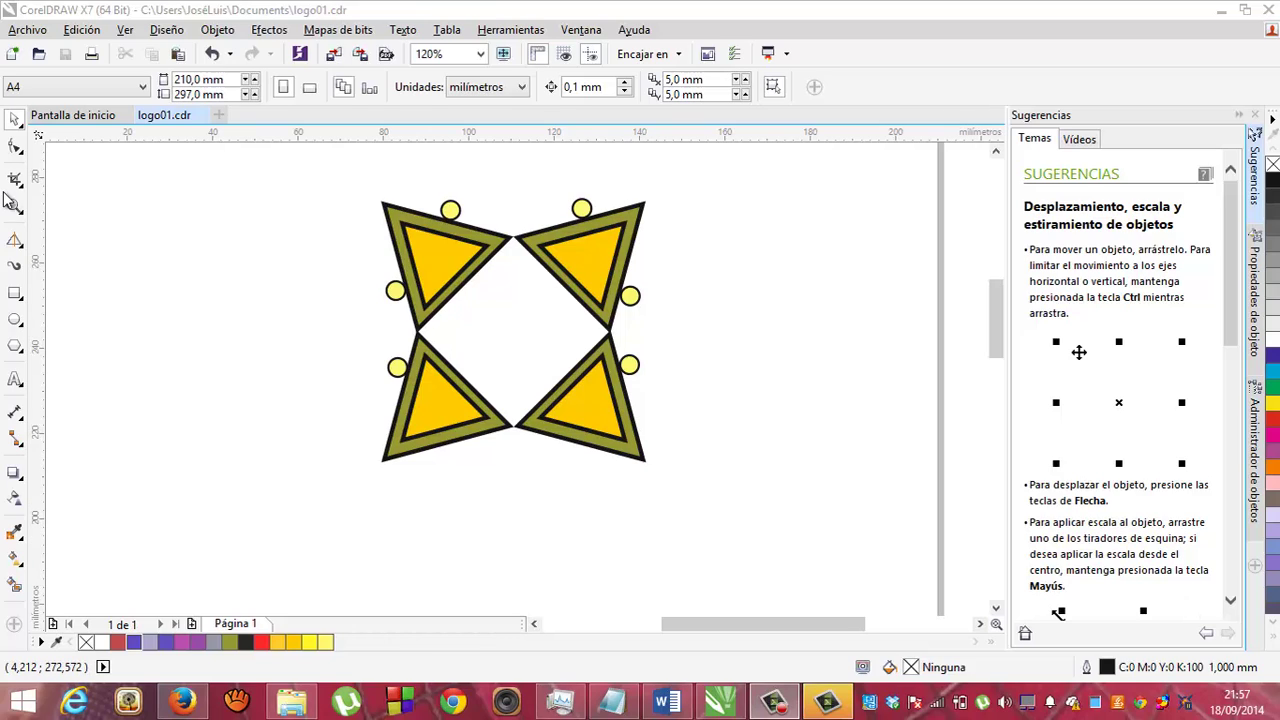
- Draw a square about 47 mm wide in the empty area beside the triangle motif and set its outline width to 0.5 mm
left_click(14, 296)
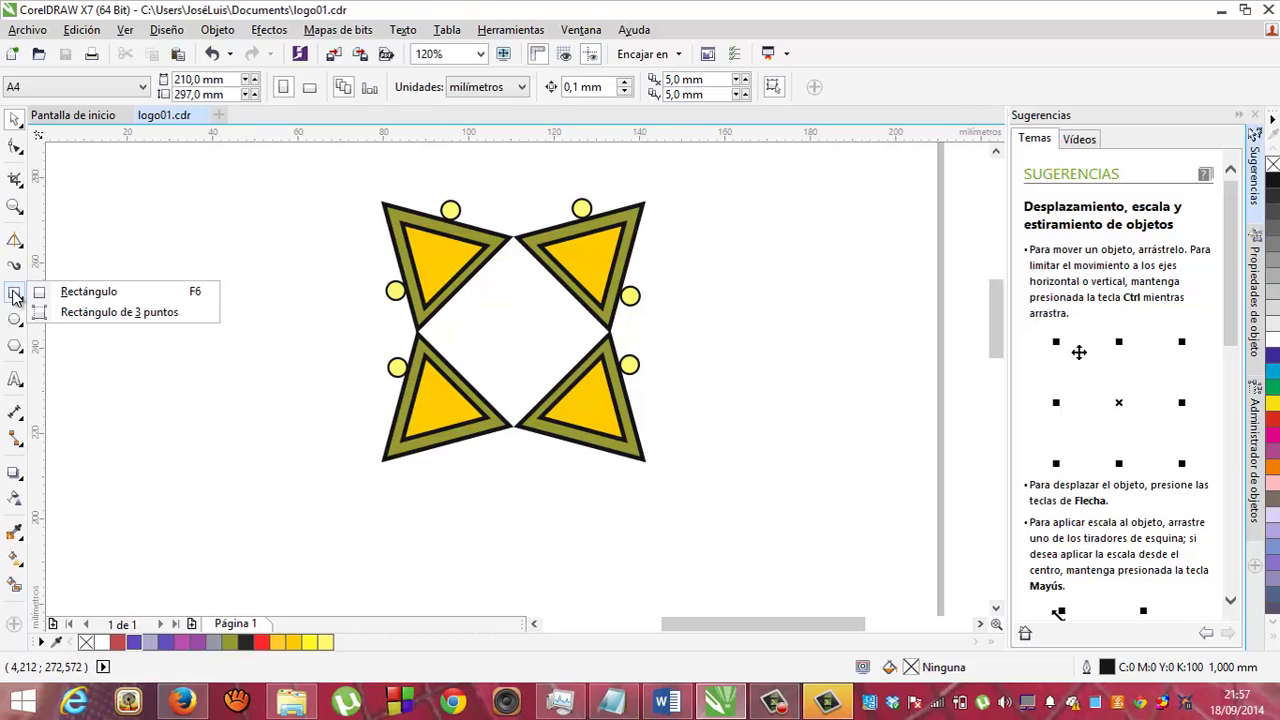
left_click(88, 293)
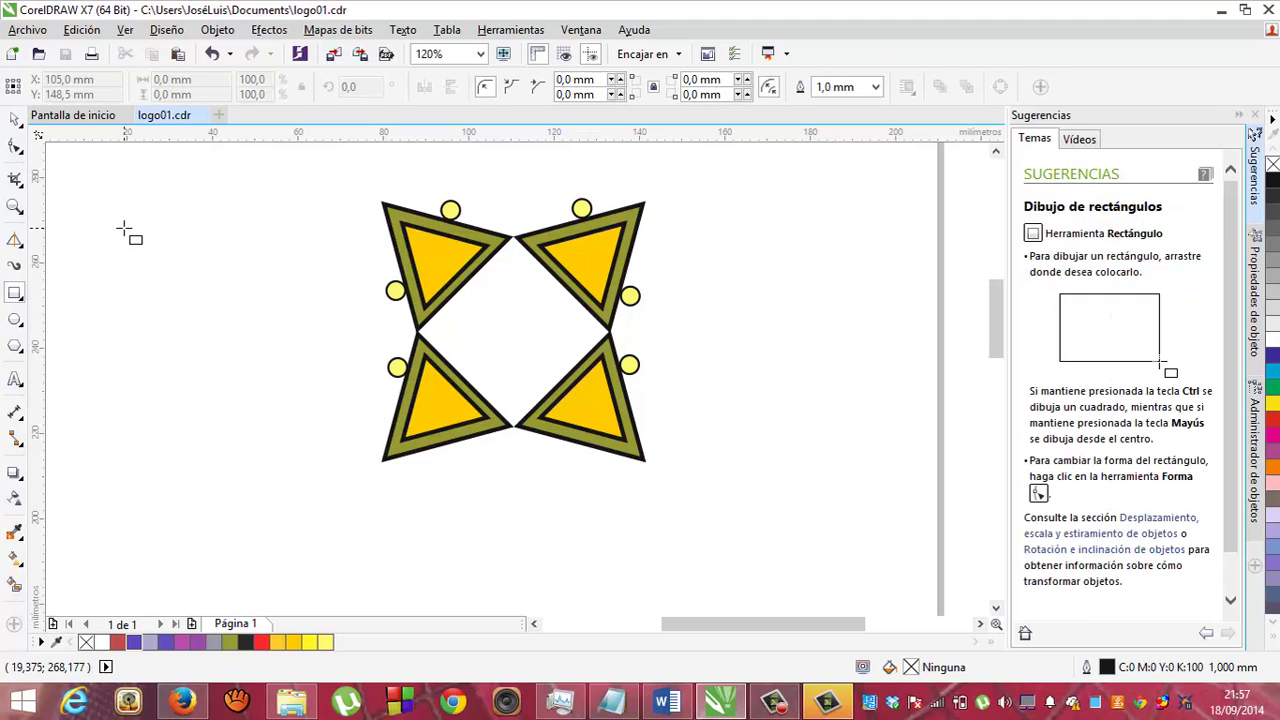
left_click_drag(123, 229, 324, 386)
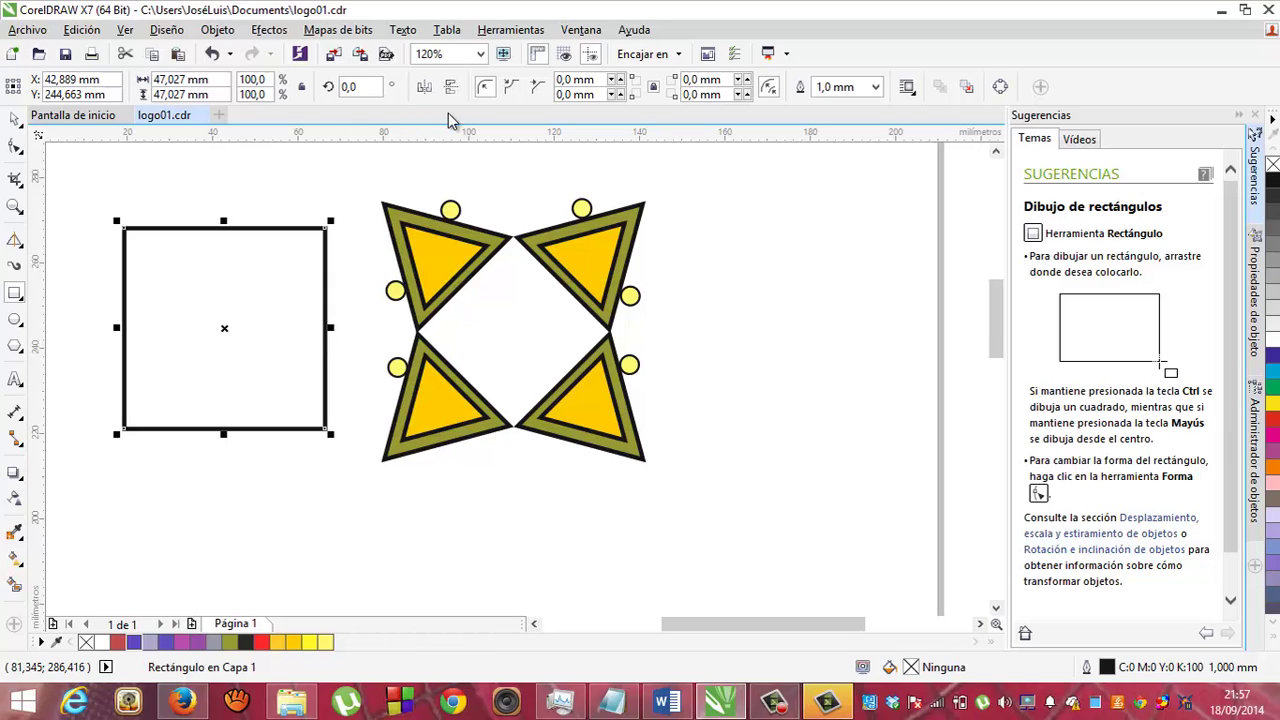
left_click(875, 87)
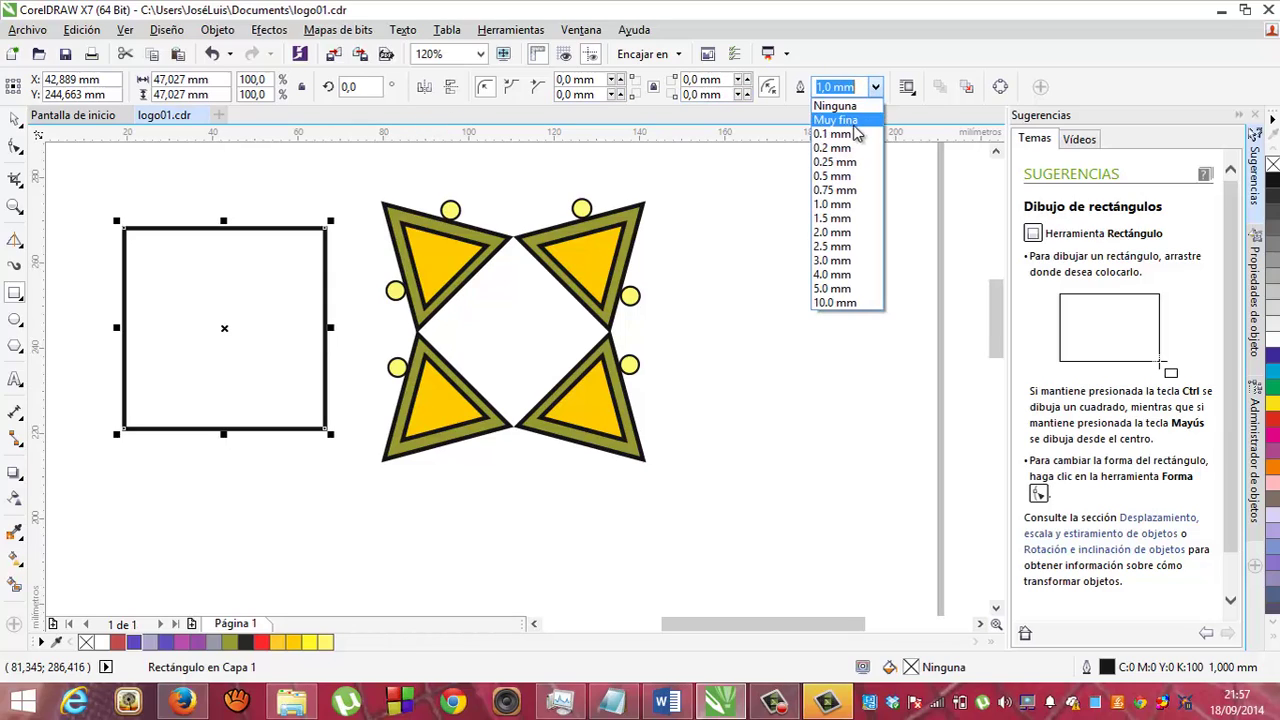
left_click(835, 175)
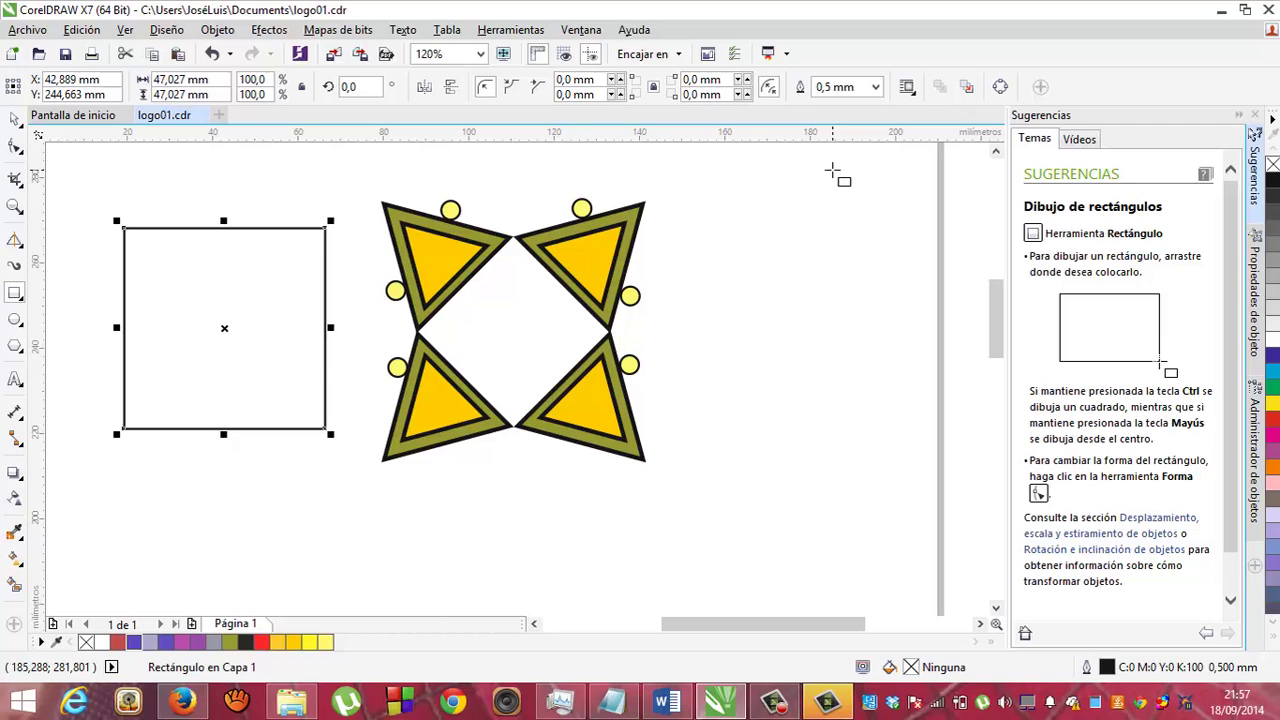
- Round all four corners of the square with the Shape tool to a radius of about 3.7 mm
left_click(16, 150)
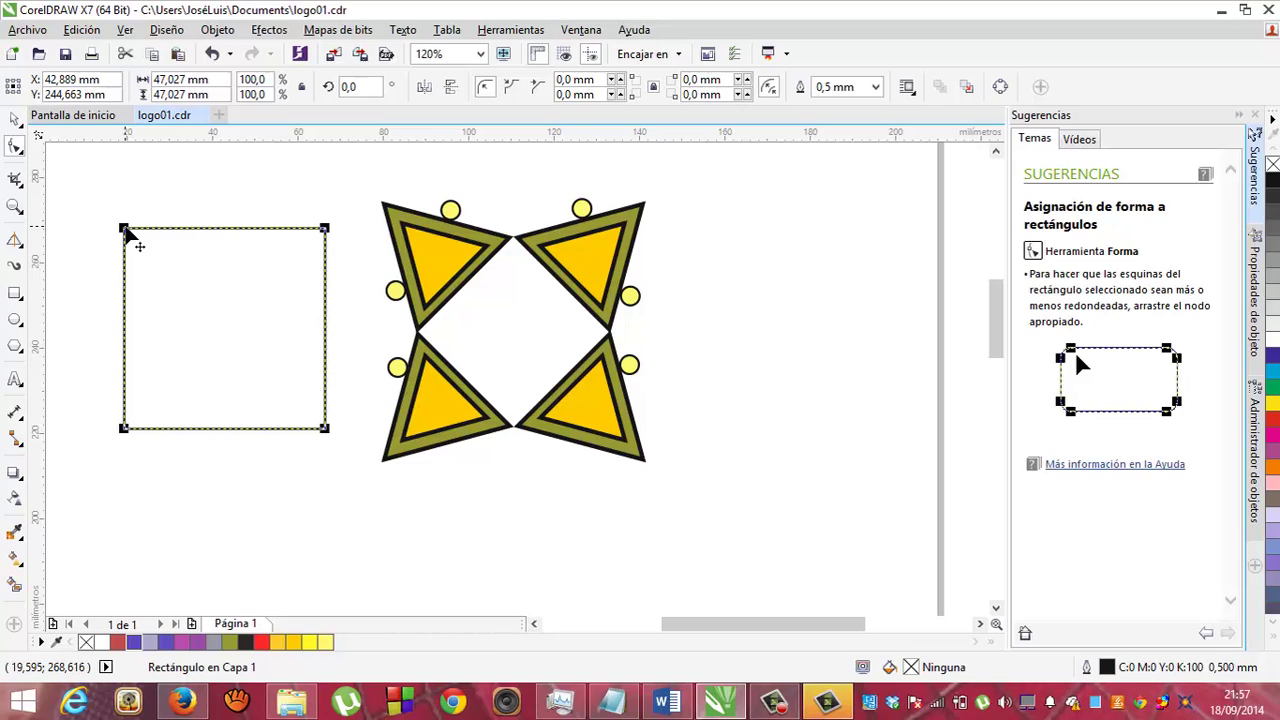
mouse_move(126, 231)
left_mouse_down()
mouse_move(257, 257)
mouse_move(180, 237)
mouse_move(120, 243)
mouse_move(140, 236)
left_mouse_up()
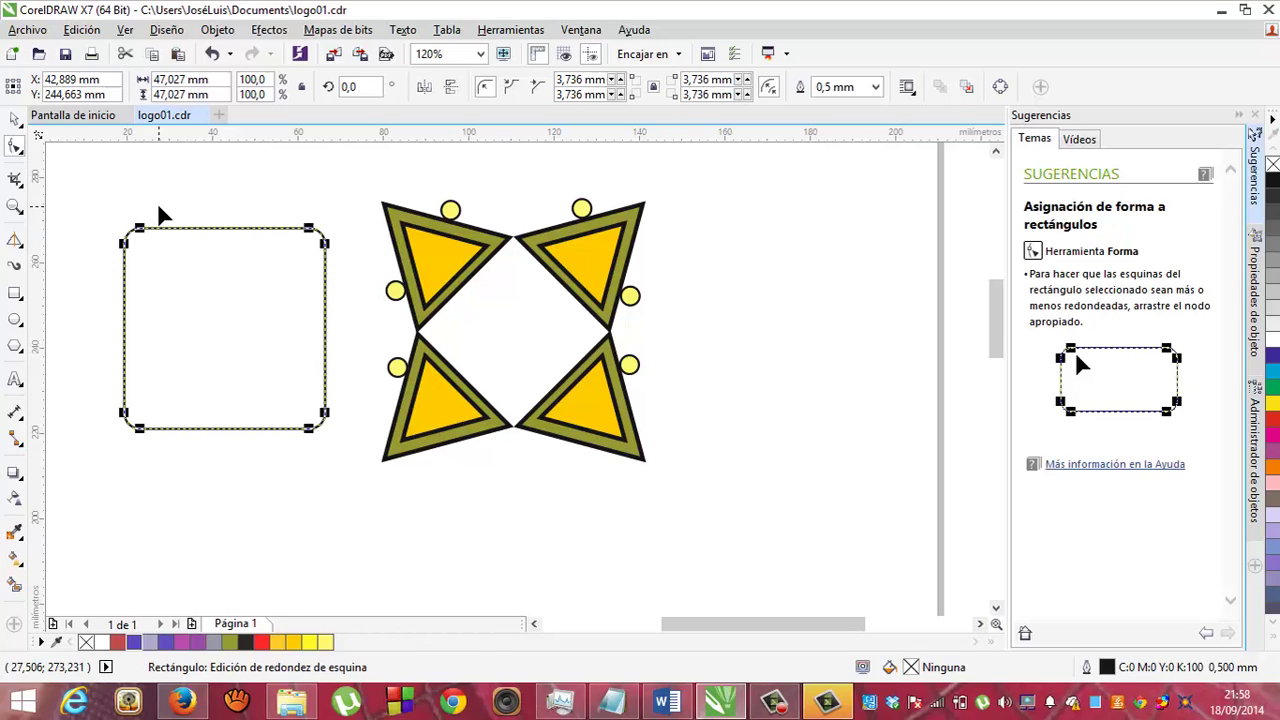
left_click(14, 121)
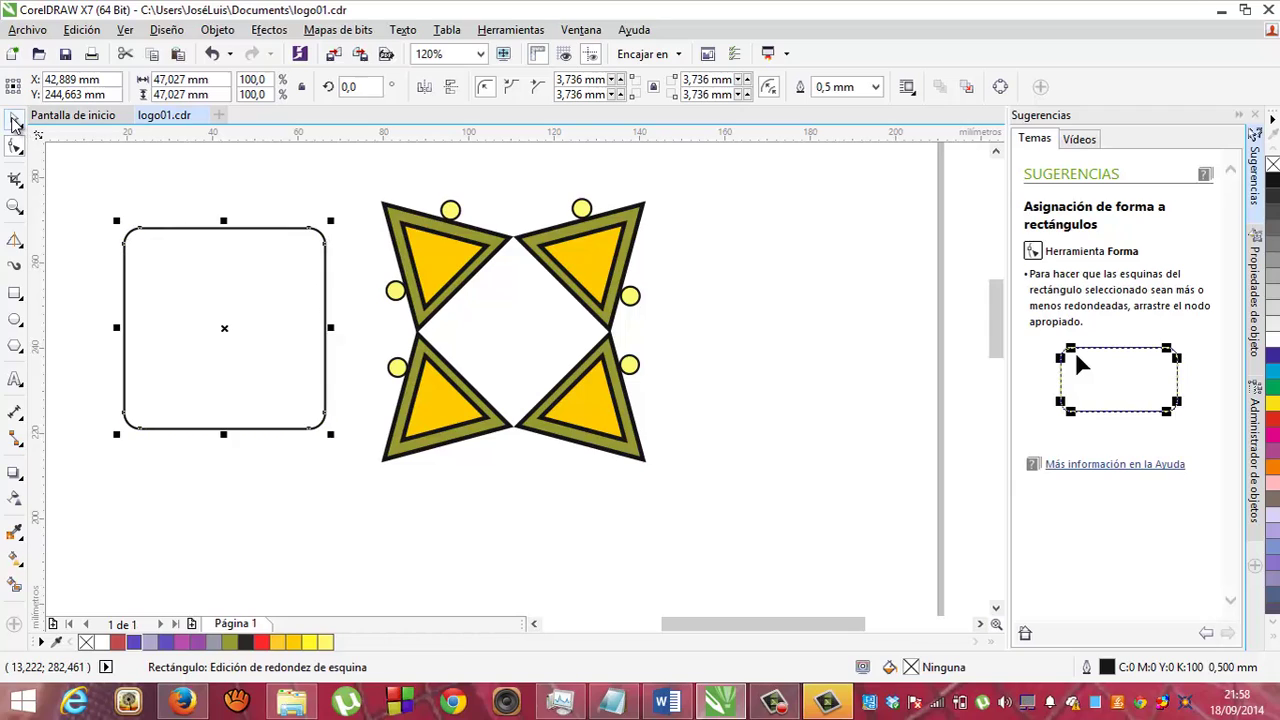
- Duplicate the rounded square in place by copy and paste and shrink the copy about its centre to about 41.8 mm
left_click(92, 30)
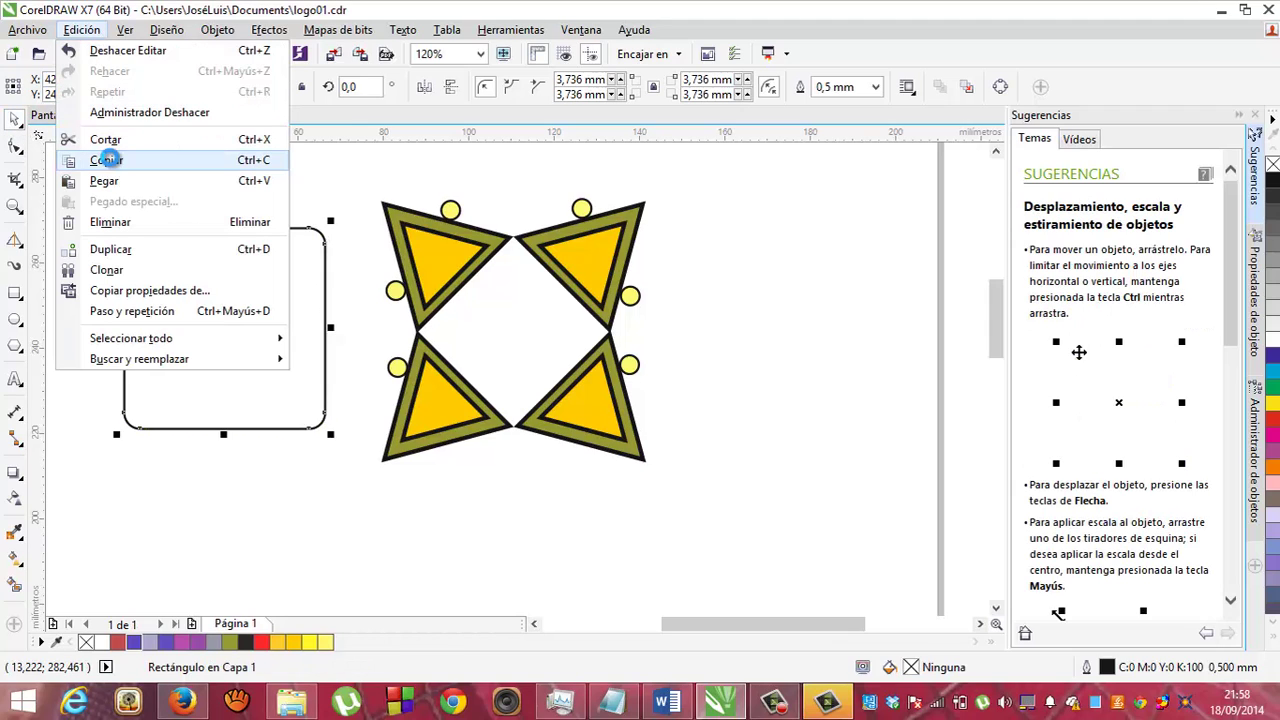
left_click(105, 160)
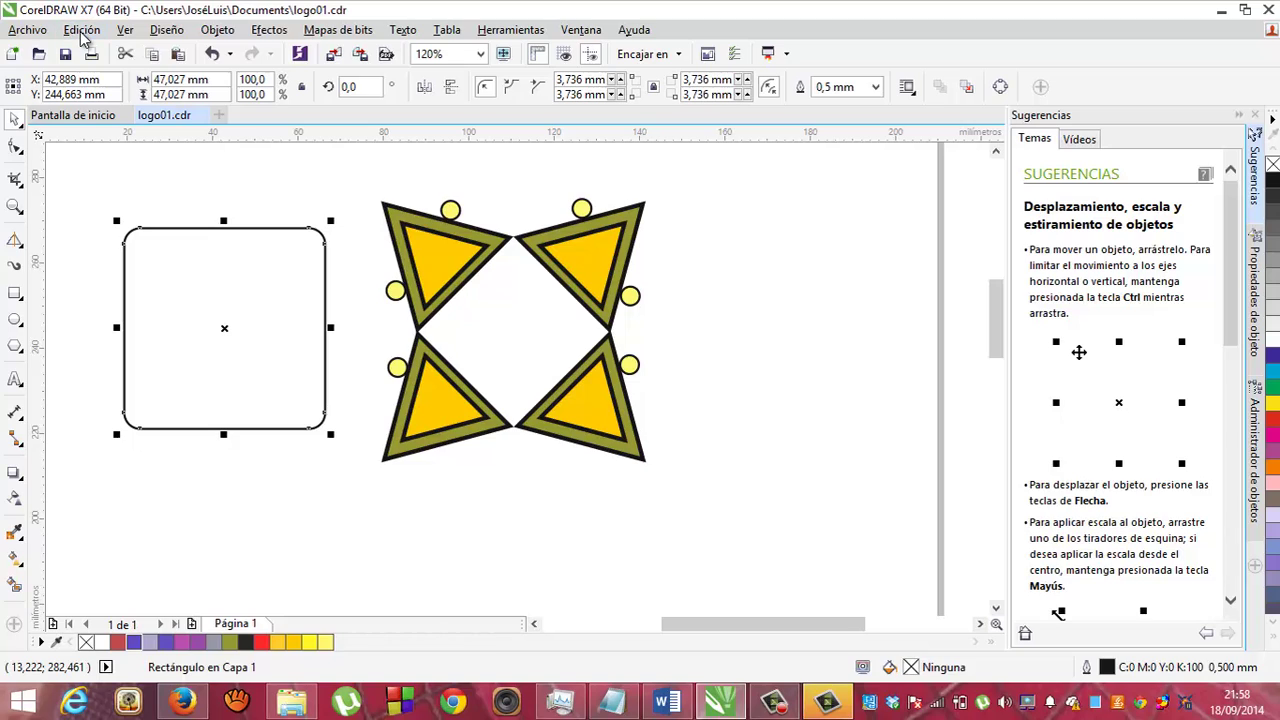
left_click(82, 32)
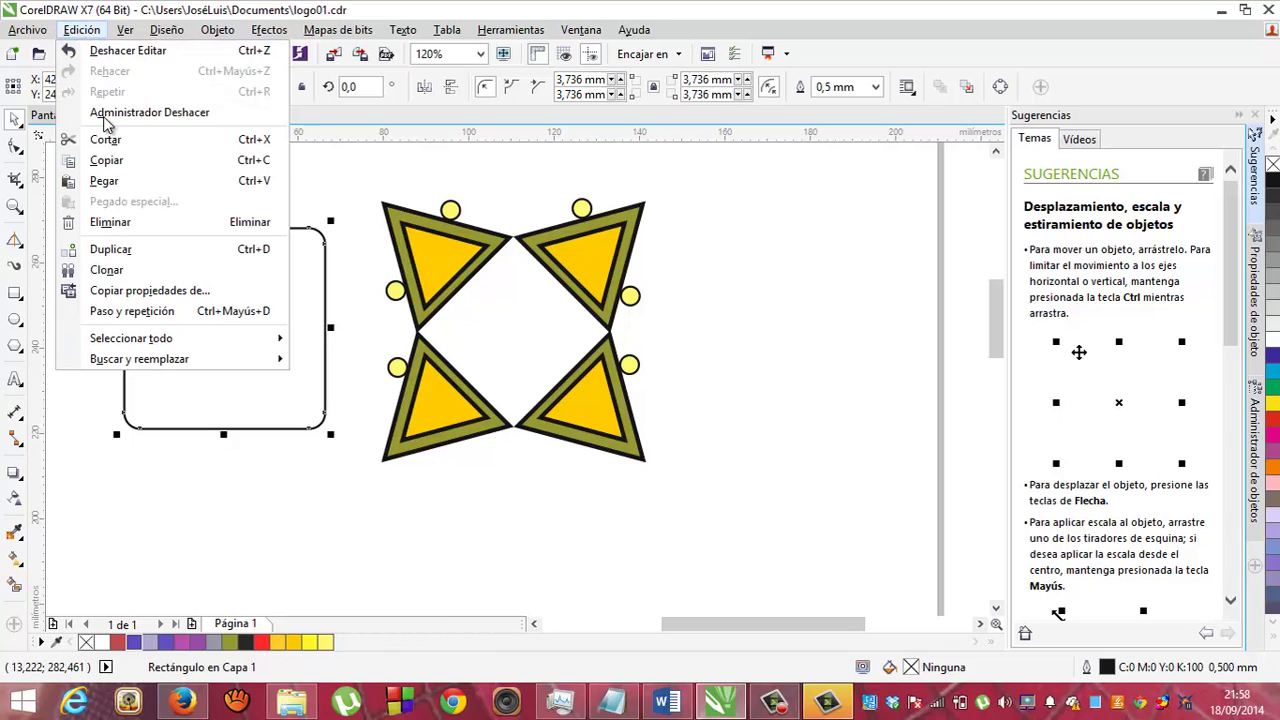
left_click(106, 181)
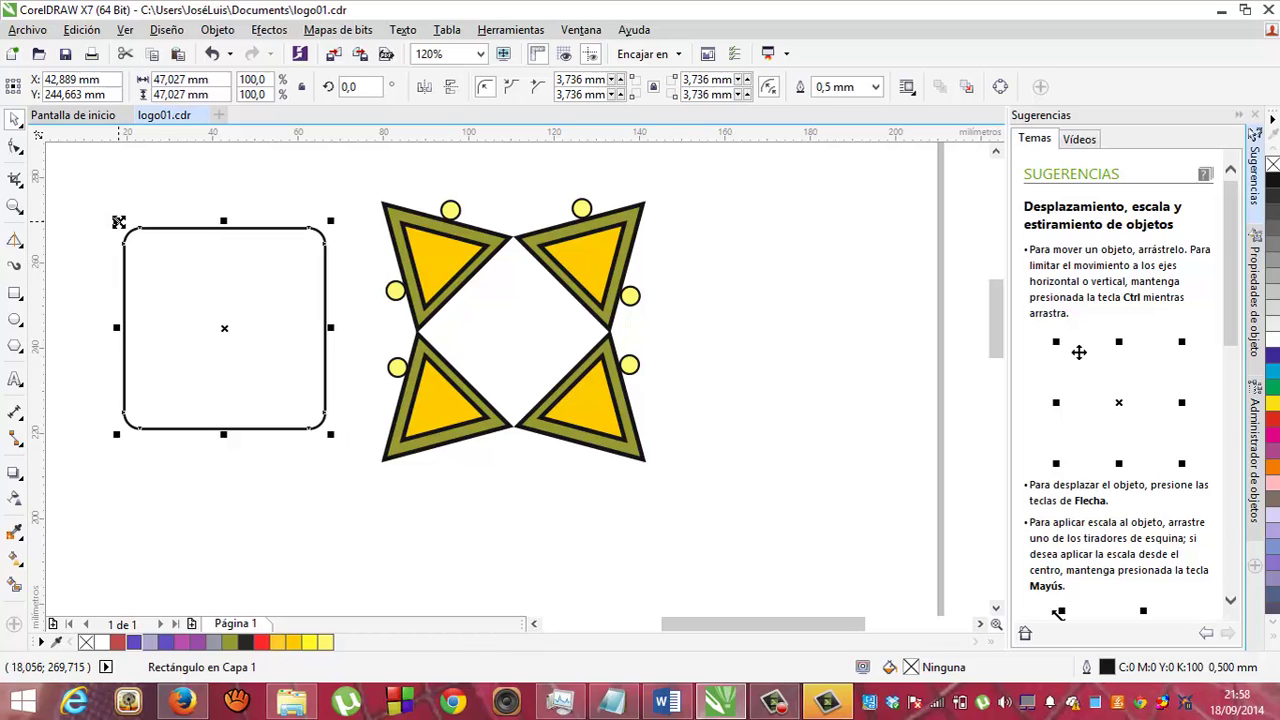
left_click_drag(117, 221, 133, 257)
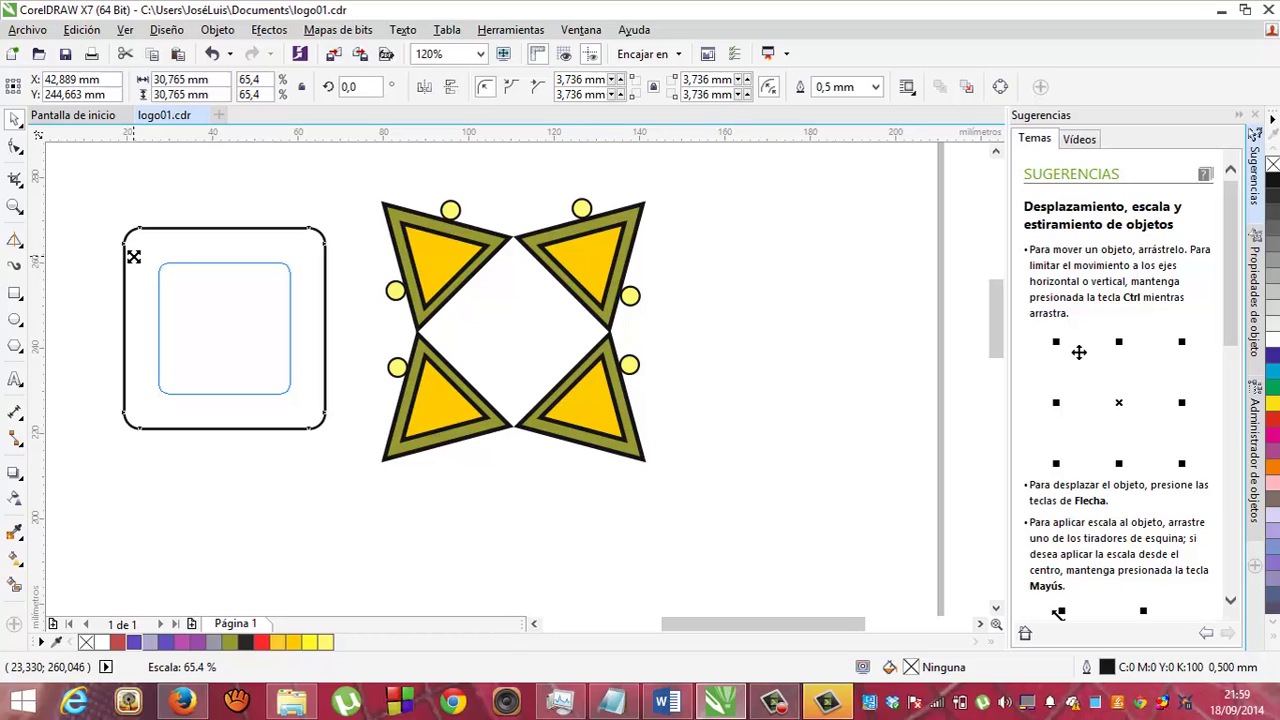
left_click_drag(133, 257, 145, 288)
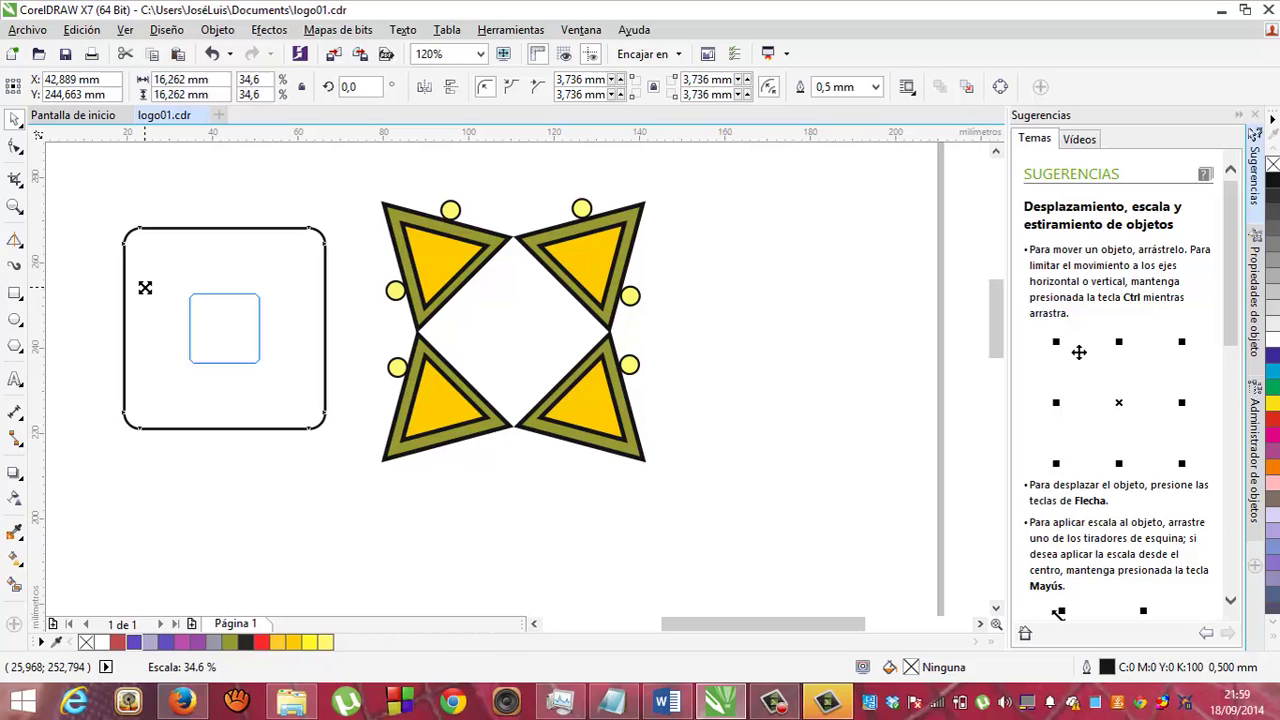
left_click_drag(145, 288, 128, 206)
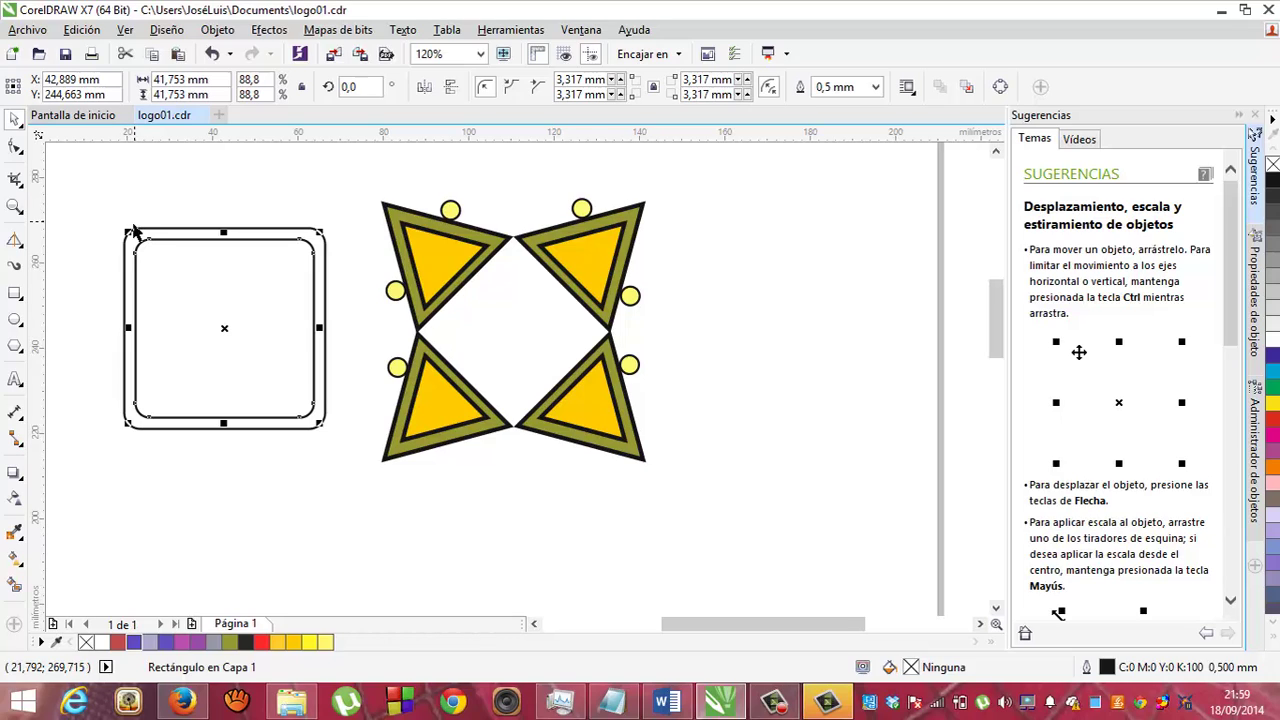
- Fill the outer rounded square with red, C:0 M:100 Y:100 K:0
left_click_drag(123, 251, 122, 244)
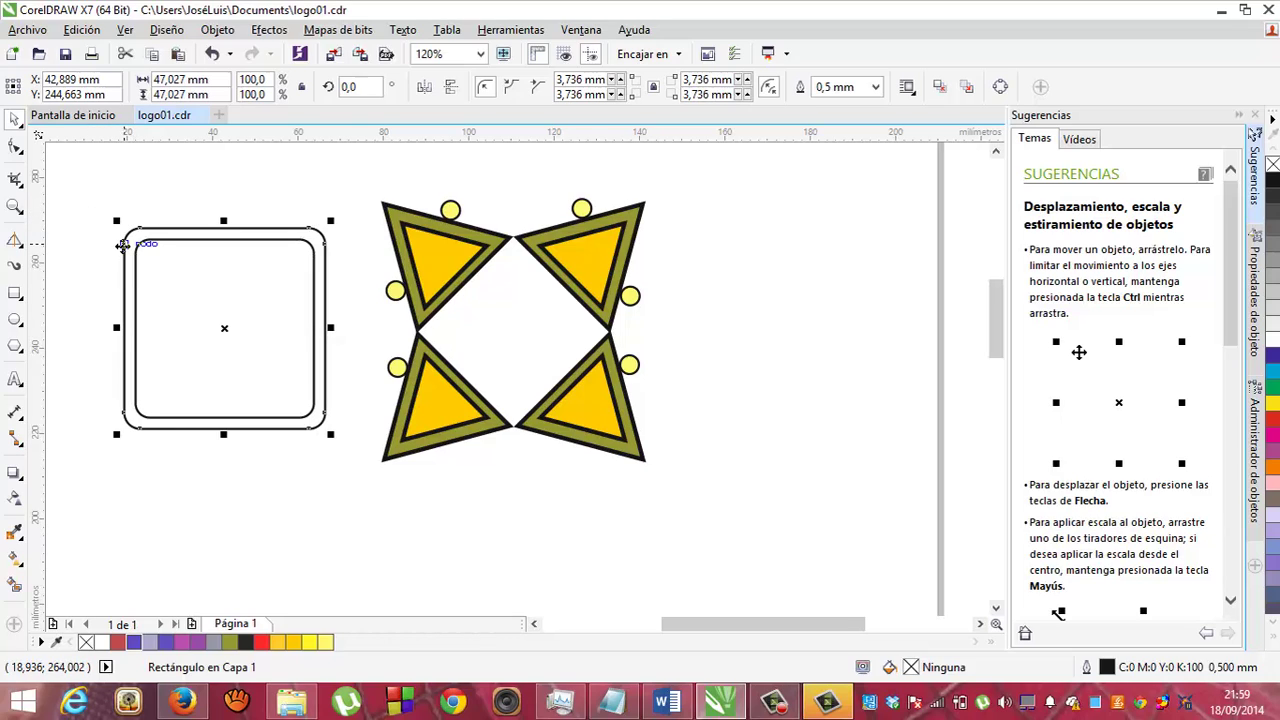
left_click(1272, 425)
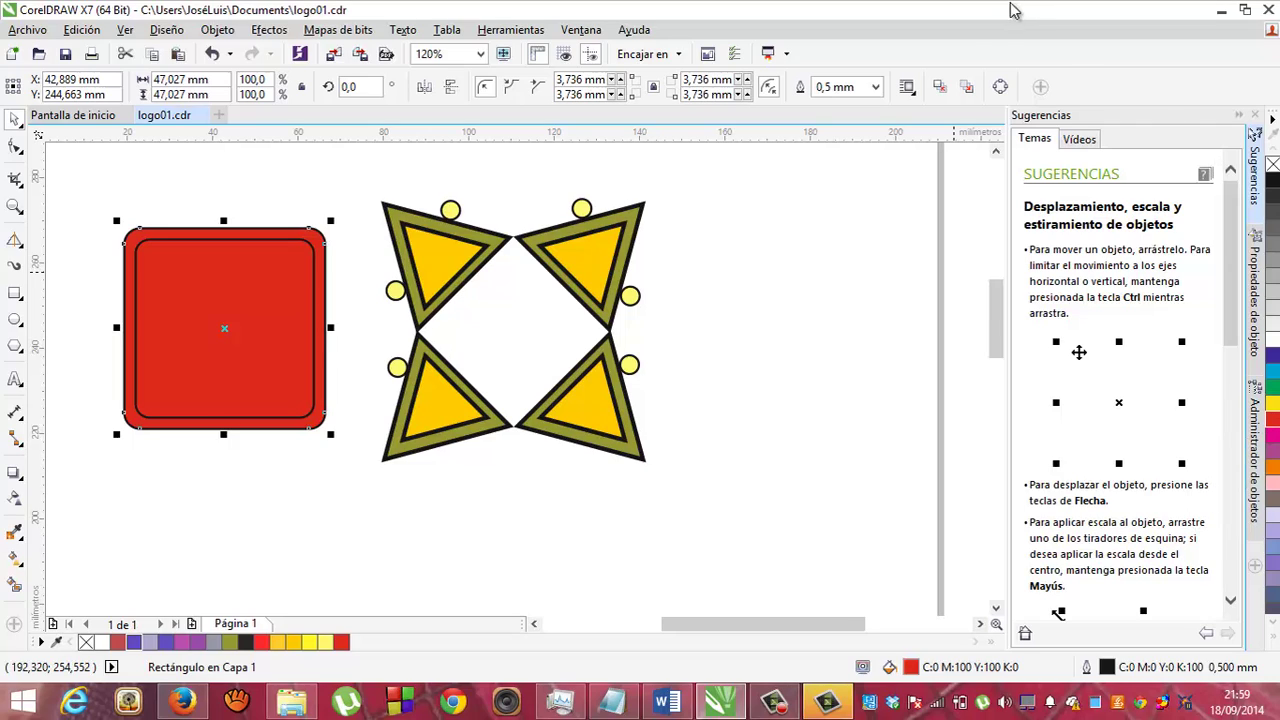
- Try a 2.5 mm outline width on the red outer square and undo it
left_click(875, 87)
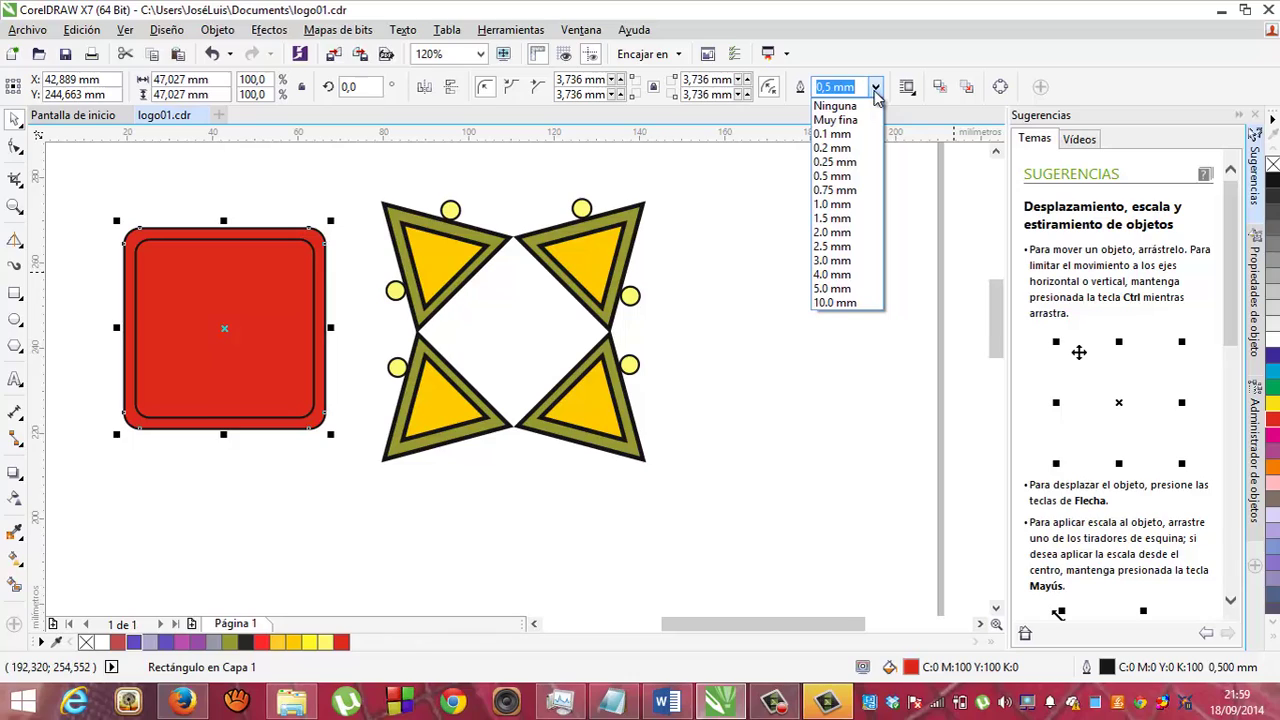
left_click(840, 246)
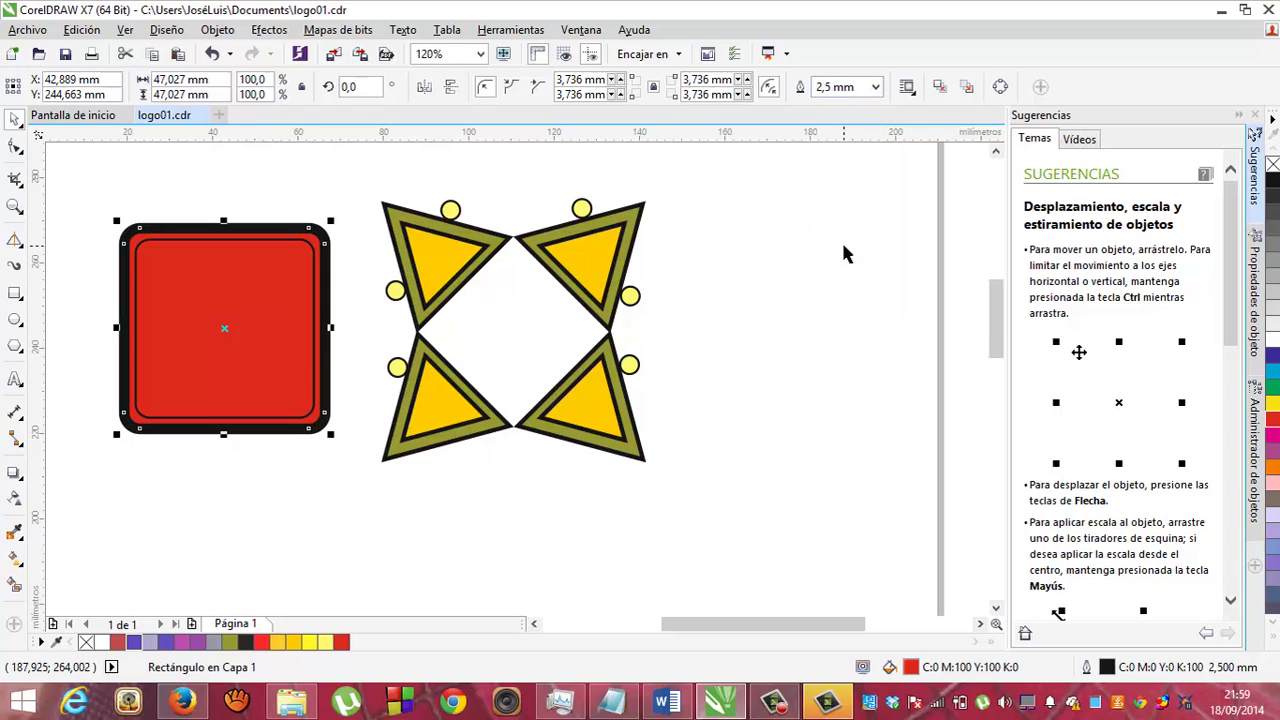
key("ctrl+z")
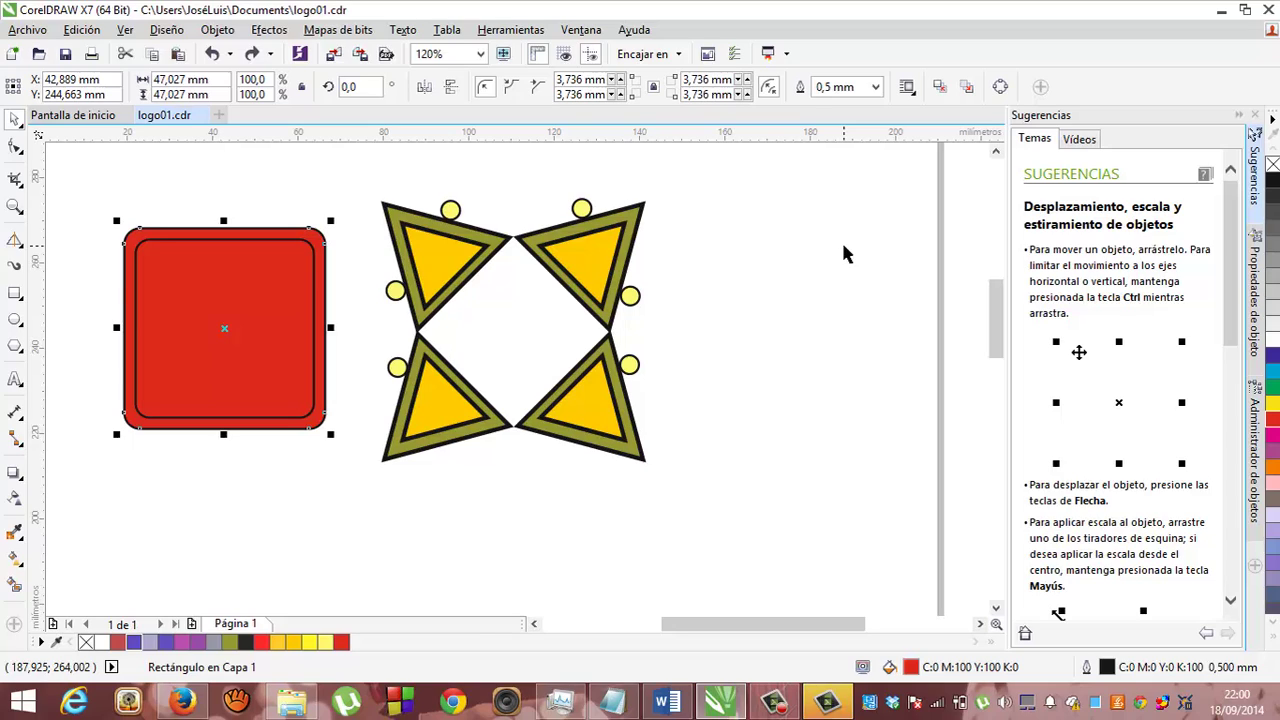
- Apply a uniform interactive fill to the inner rounded square and switch its colour model to RGB
left_click(255, 282)
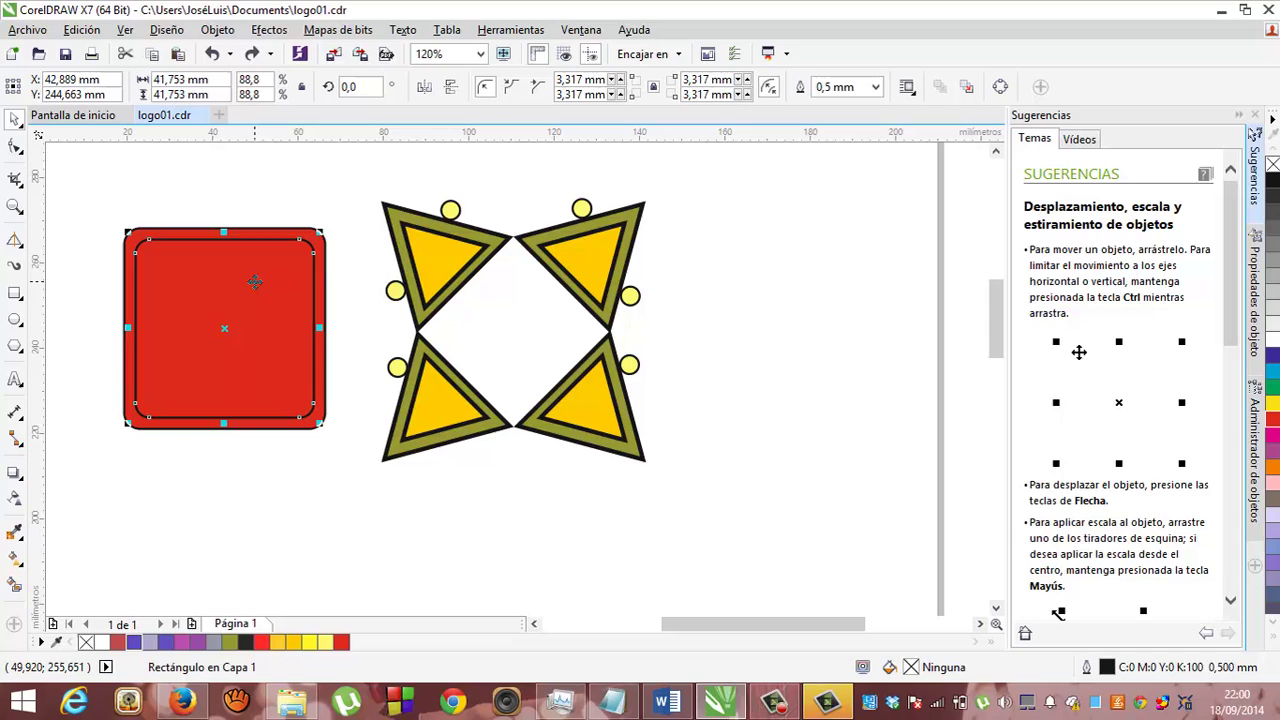
left_click(17, 537)
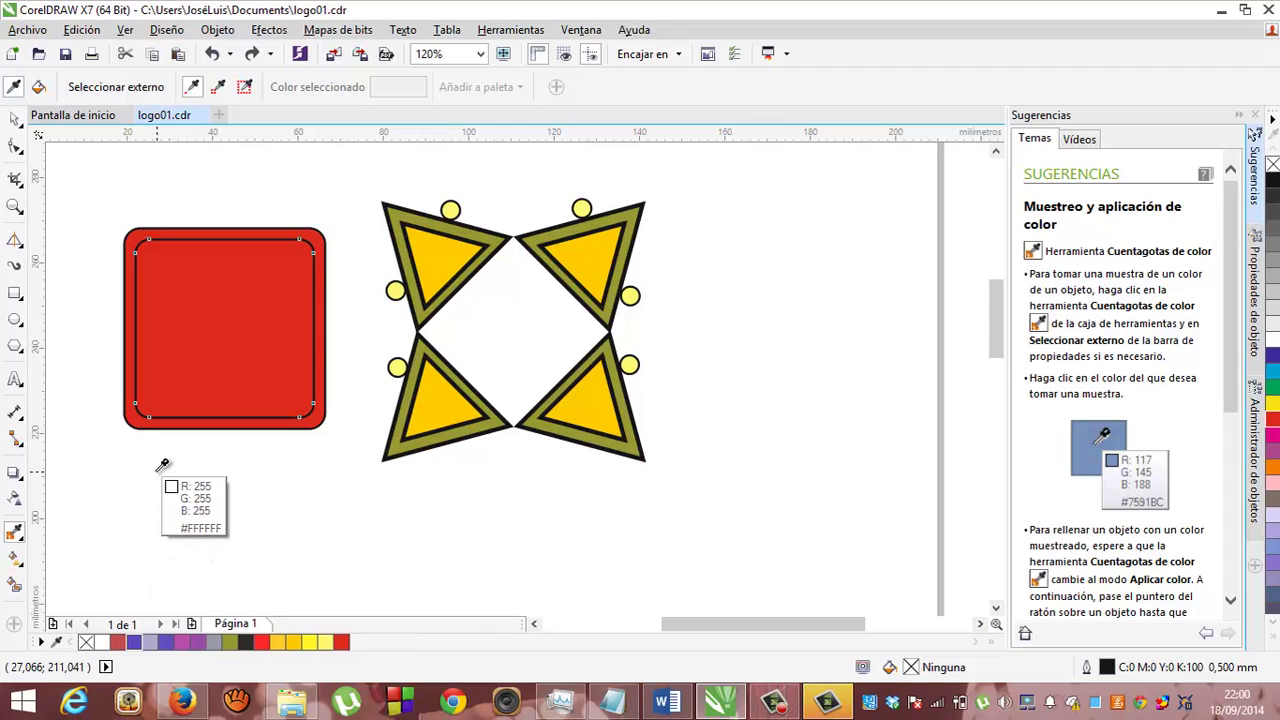
left_click(16, 557)
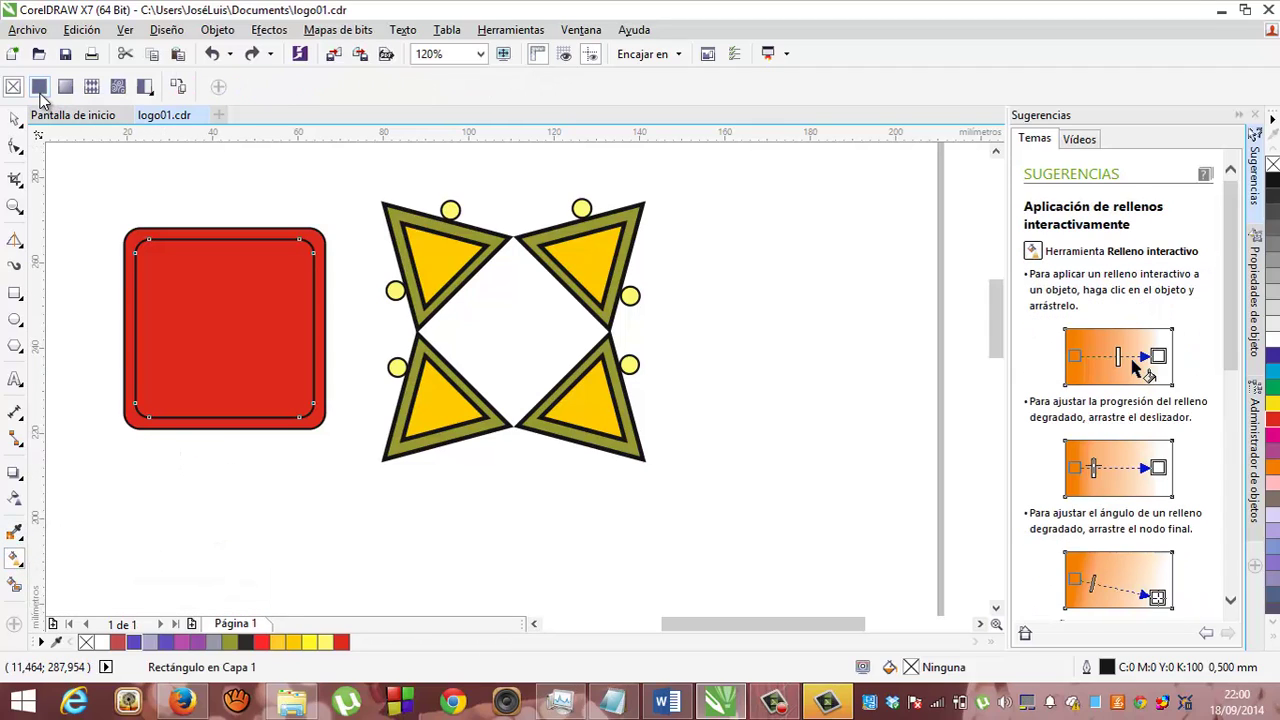
left_click(39, 86)
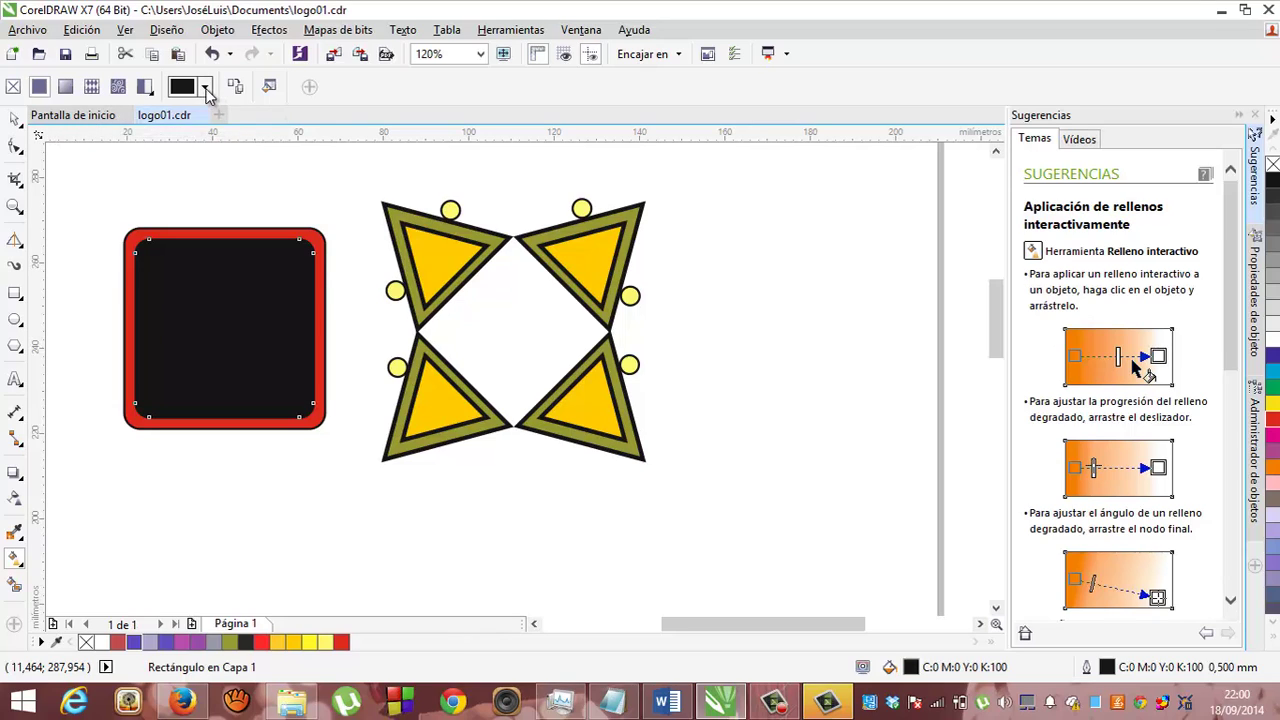
left_click(205, 87)
left_click(218, 157)
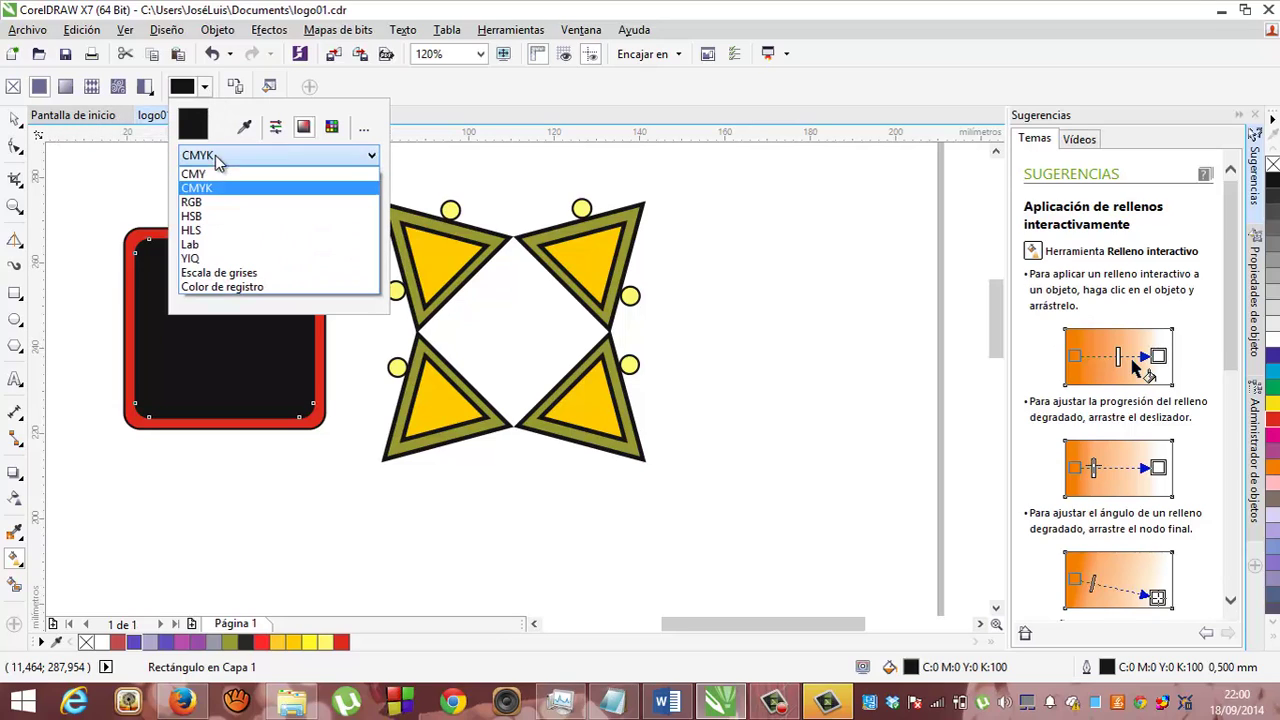
left_click(200, 203)
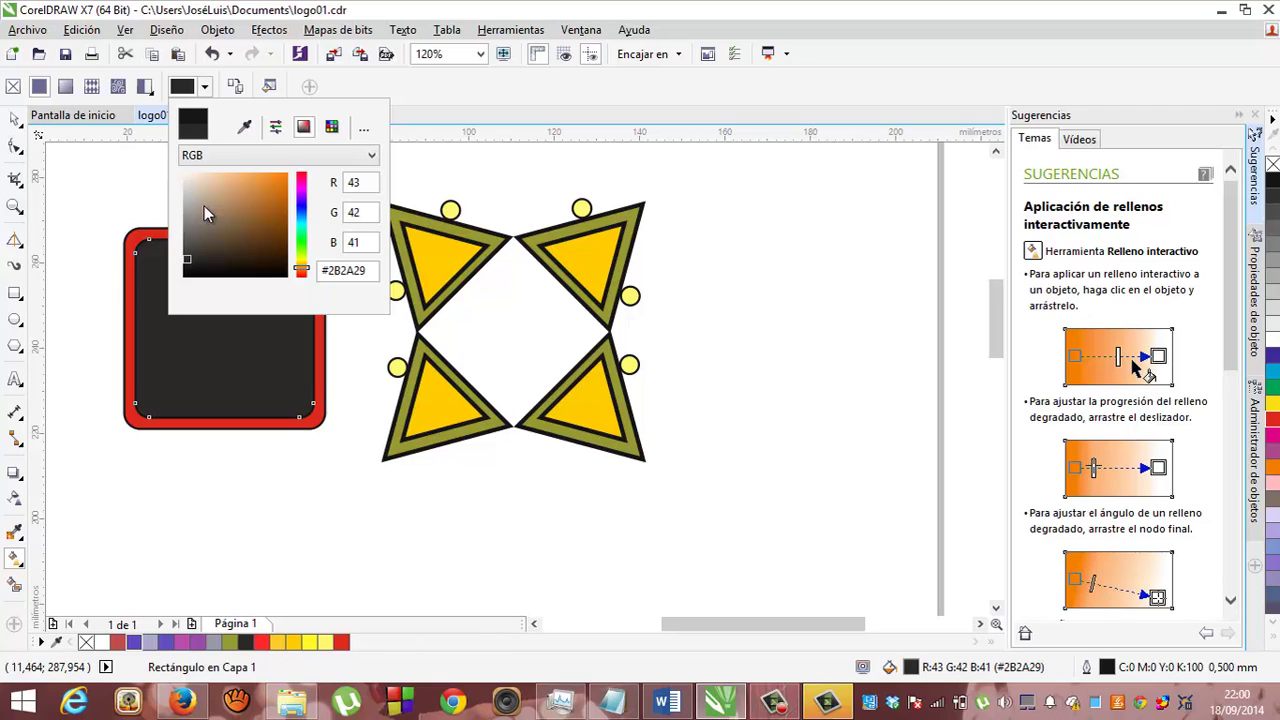
- Set the inner rounded square's fill colour to R 229, G 255, B 229 and leave the colour picker
left_click_drag(366, 181, 325, 183)
type("229")
key("Tab")
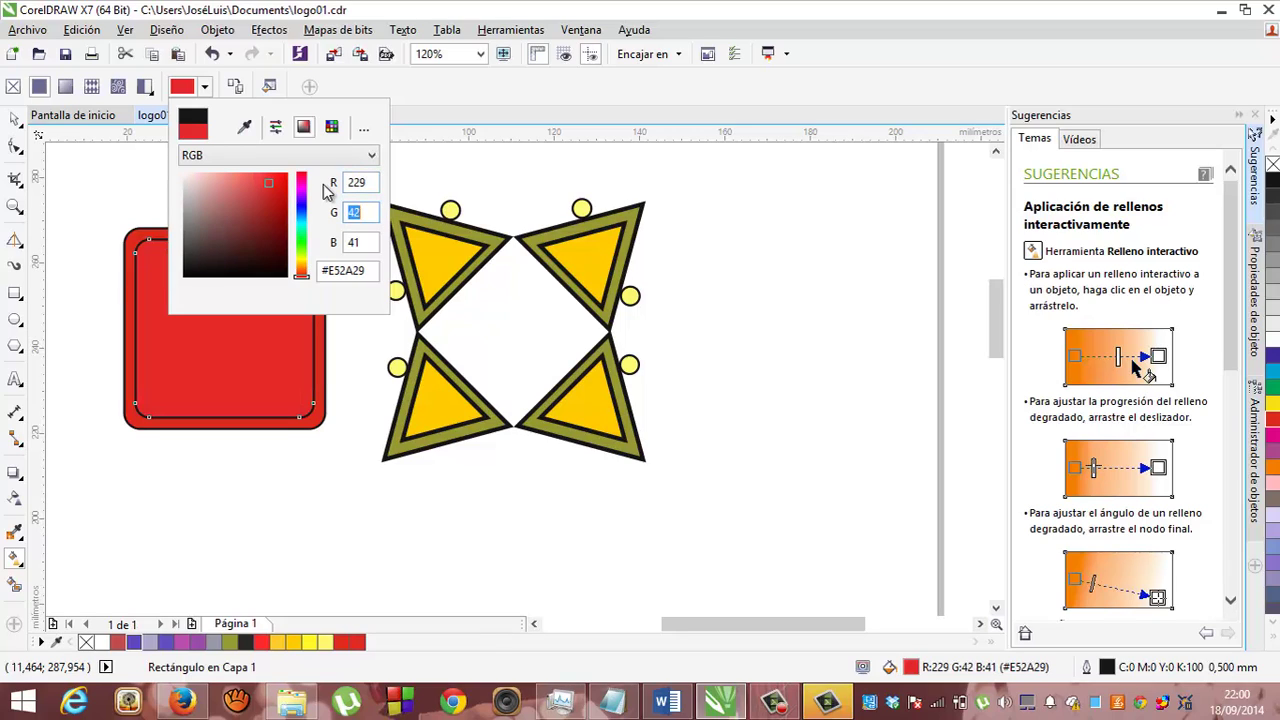
type("255")
key("Tab")
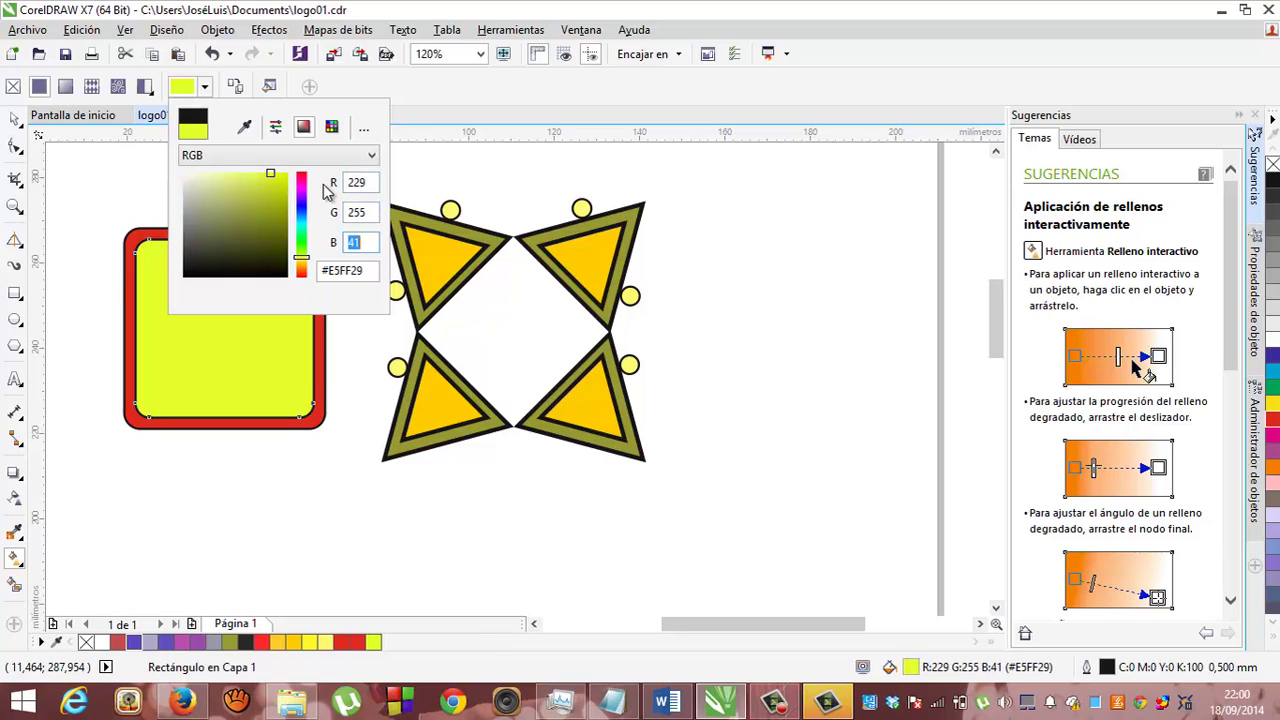
type("29")
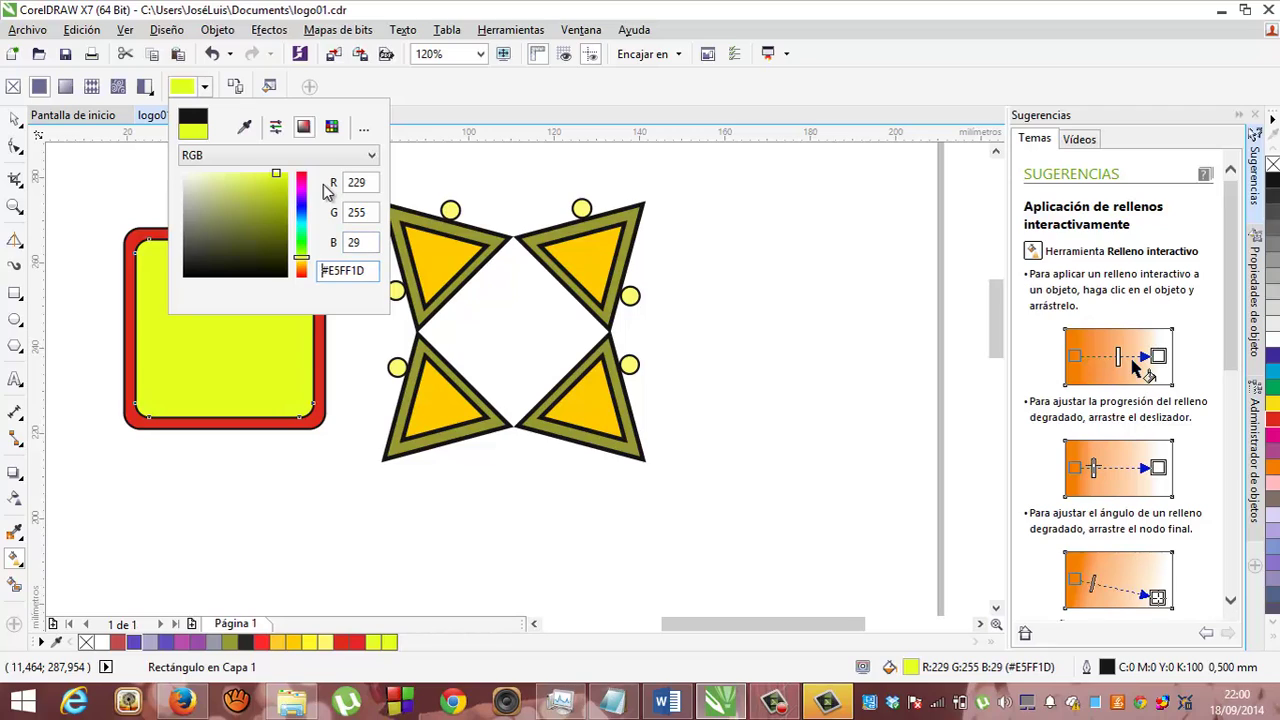
key("BackSpace")
key("BackSpace")
type("229")
key("Tab")
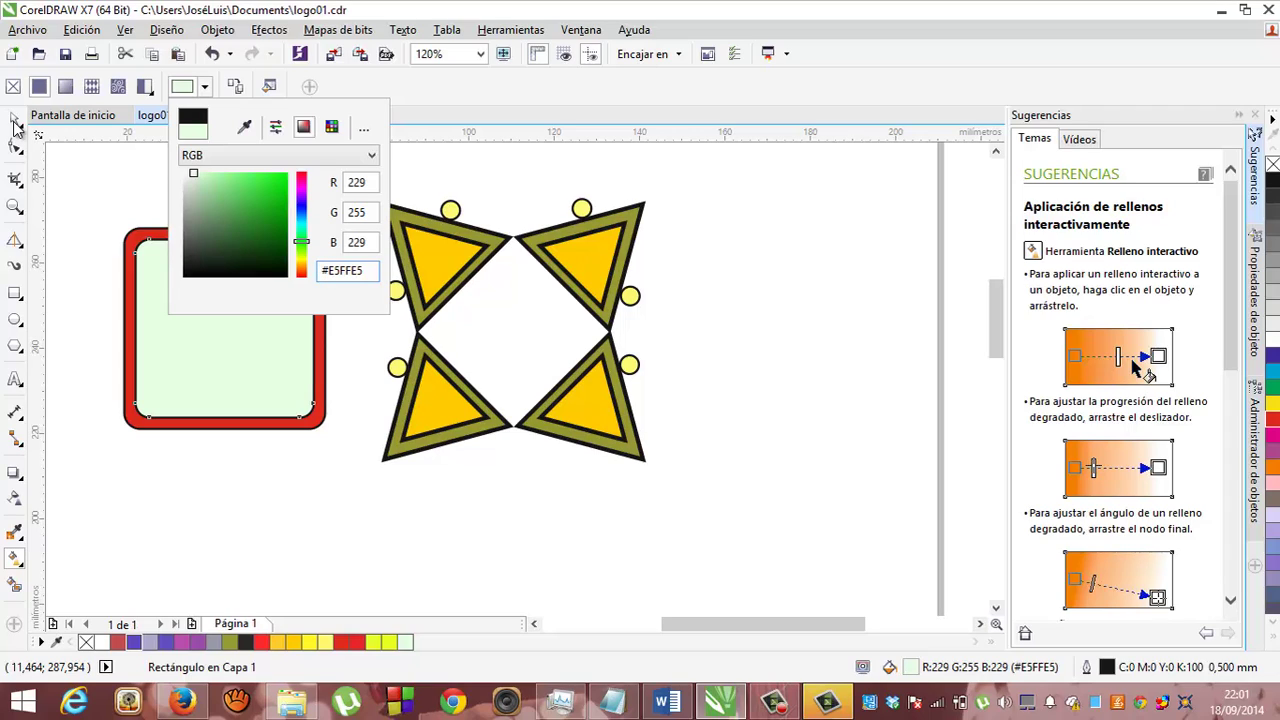
left_click(78, 166)
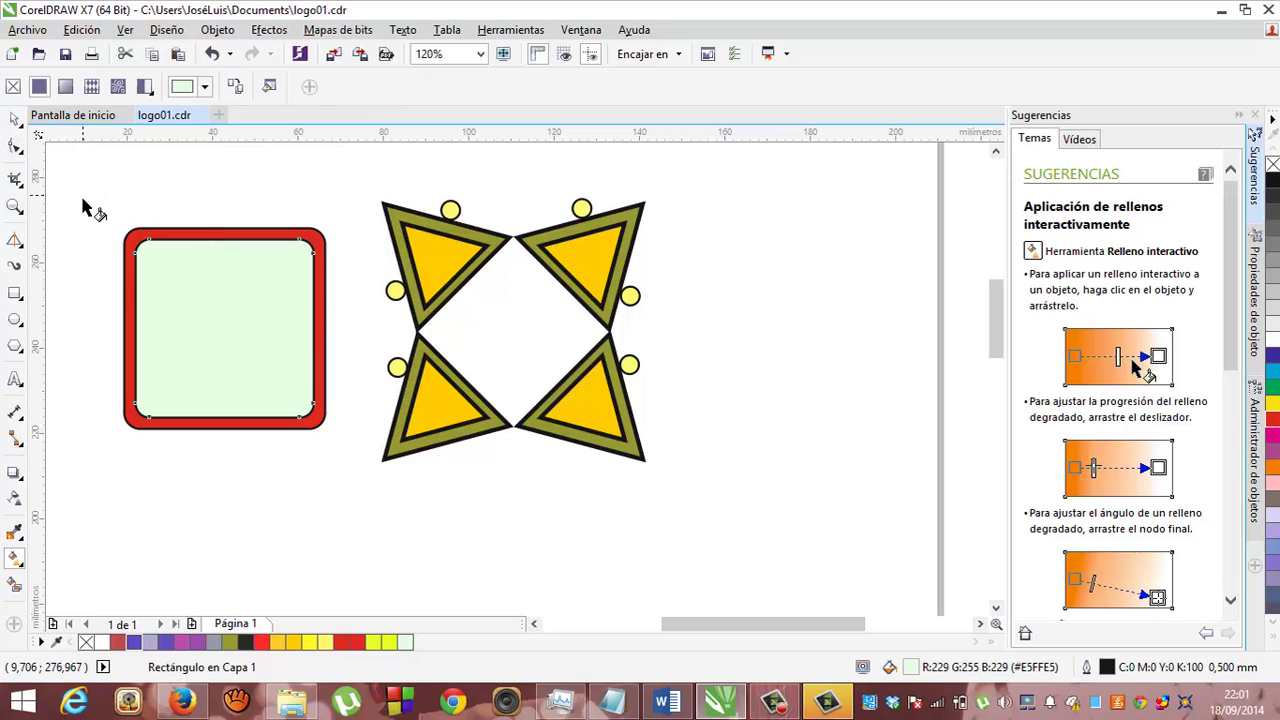
left_click(89, 203)
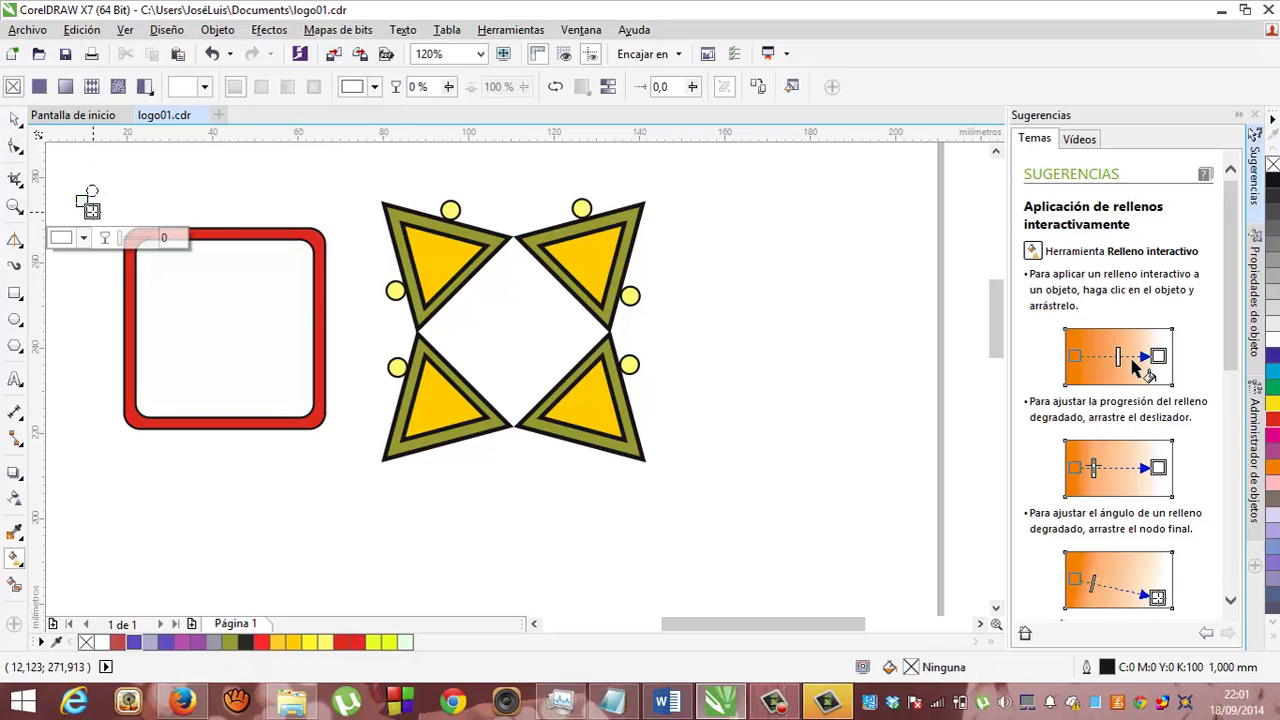
- Reapply a uniform fill of R 229, G 255, B 229 to the inner rounded square using the interactive fill
left_click(16, 121)
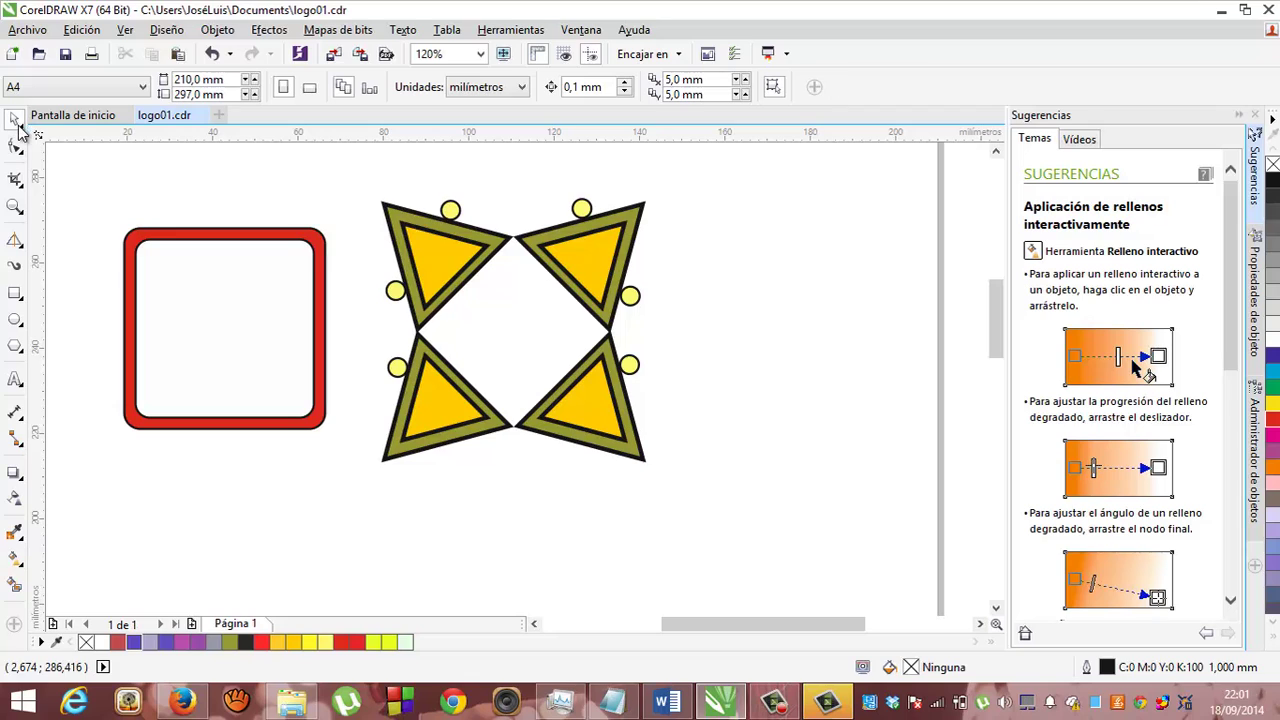
left_click_drag(102, 200, 213, 351)
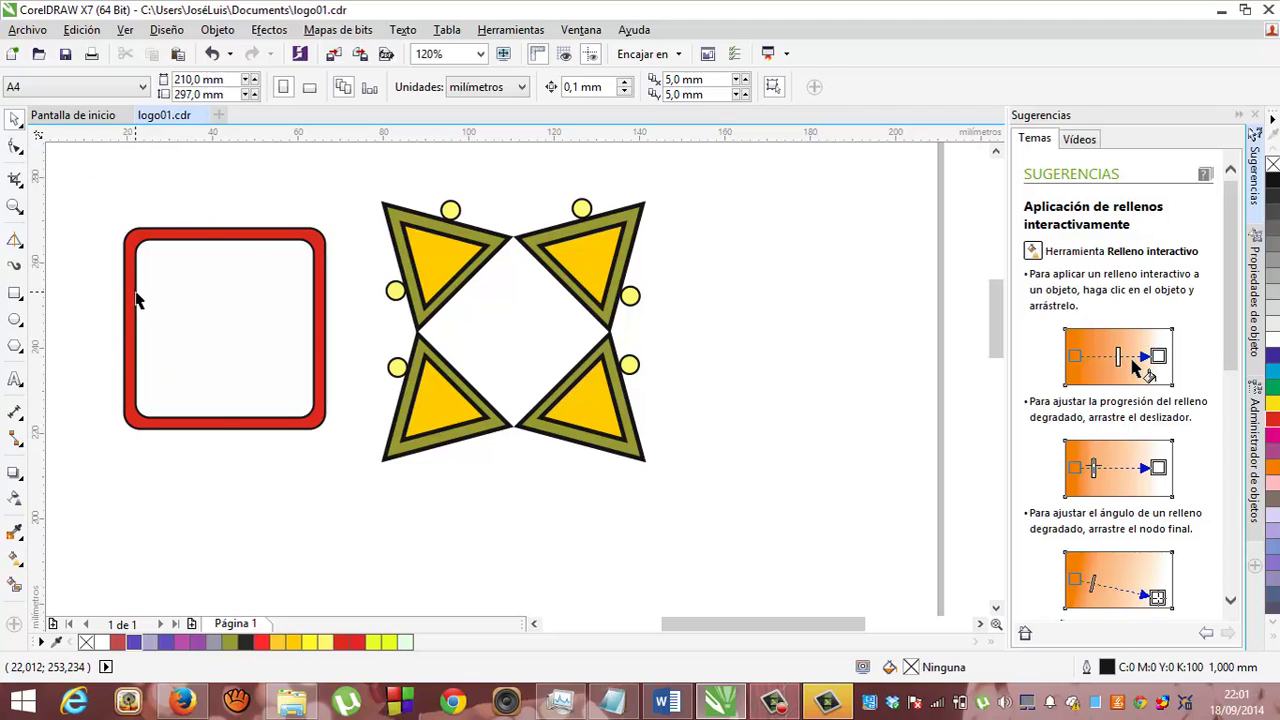
left_click(172, 304)
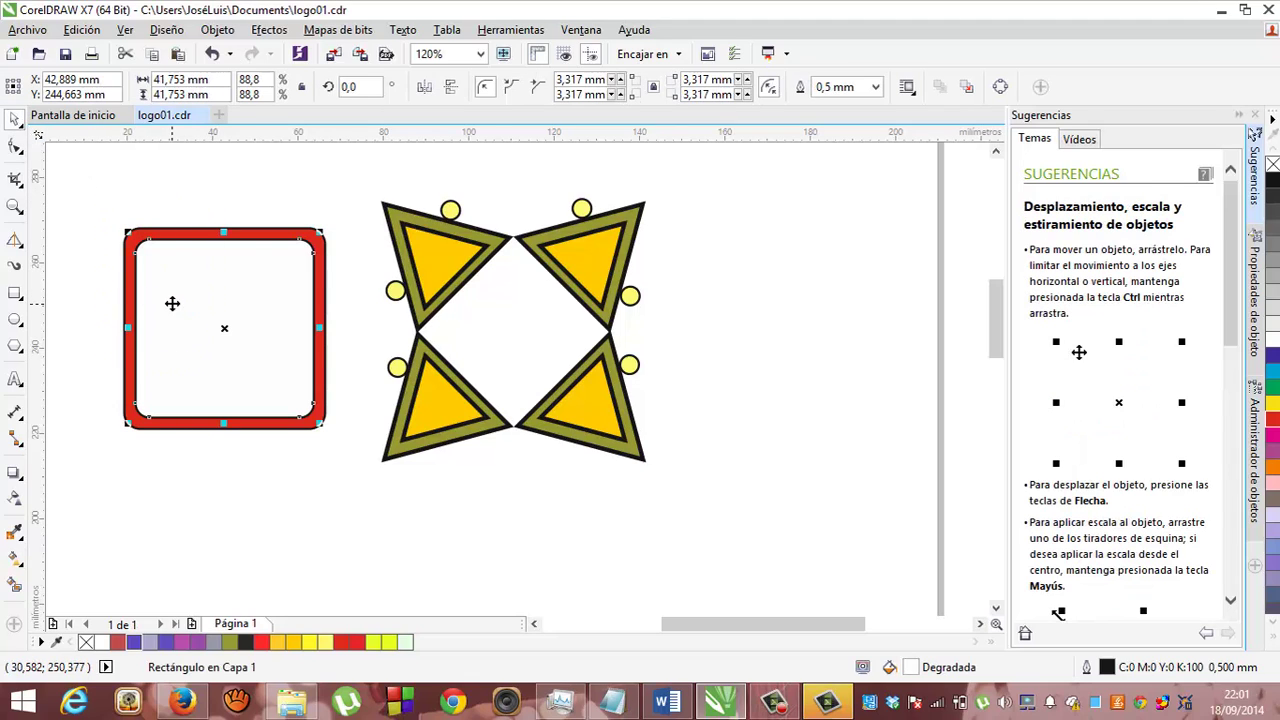
left_click(18, 561)
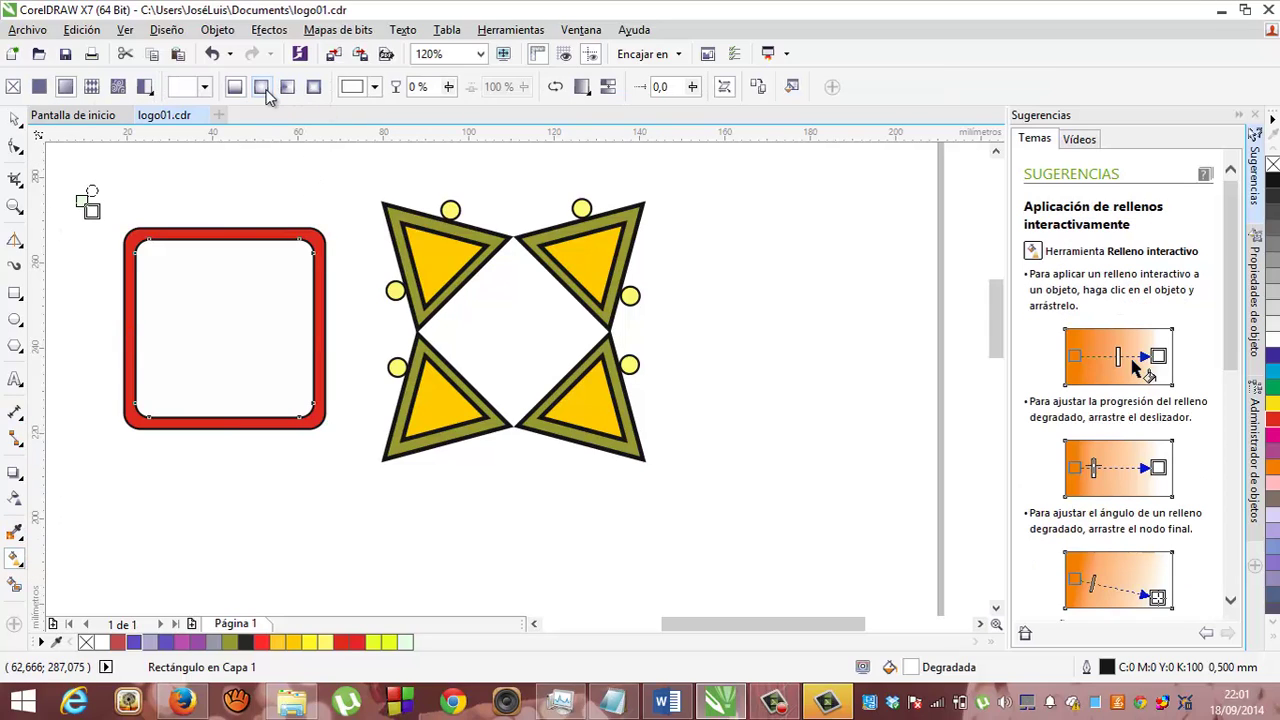
left_click(45, 90)
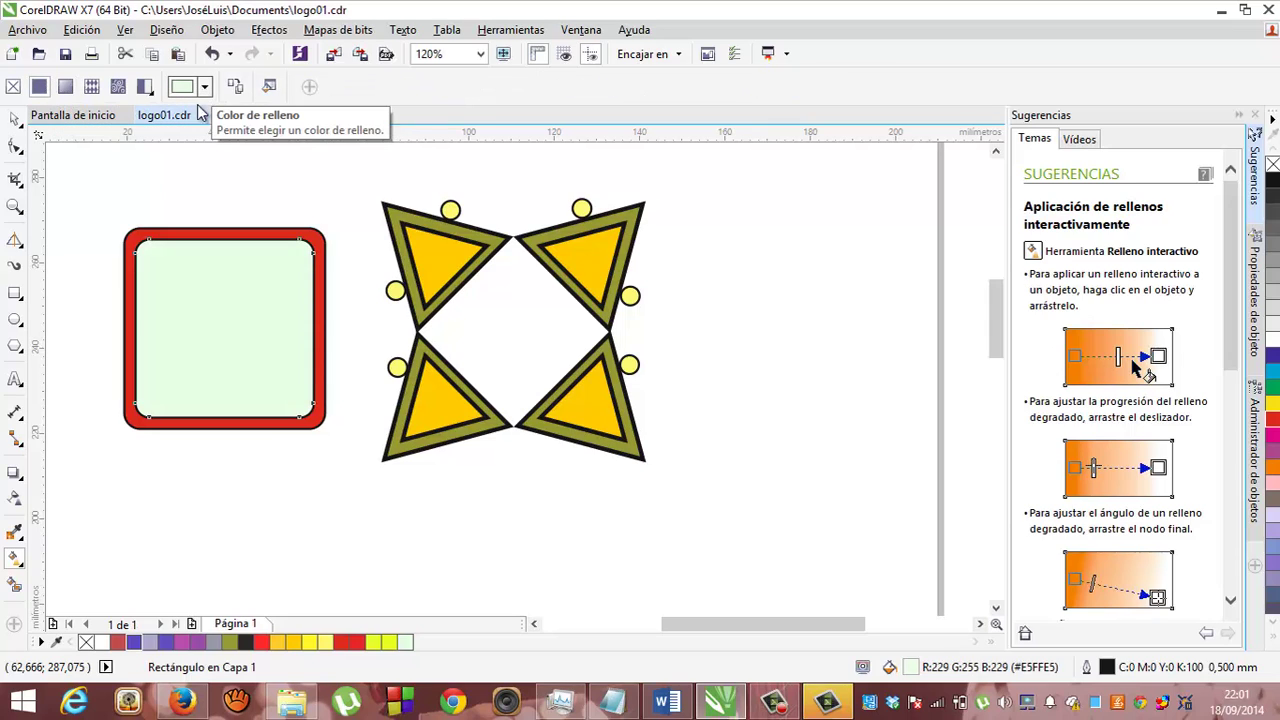
left_click(14, 121)
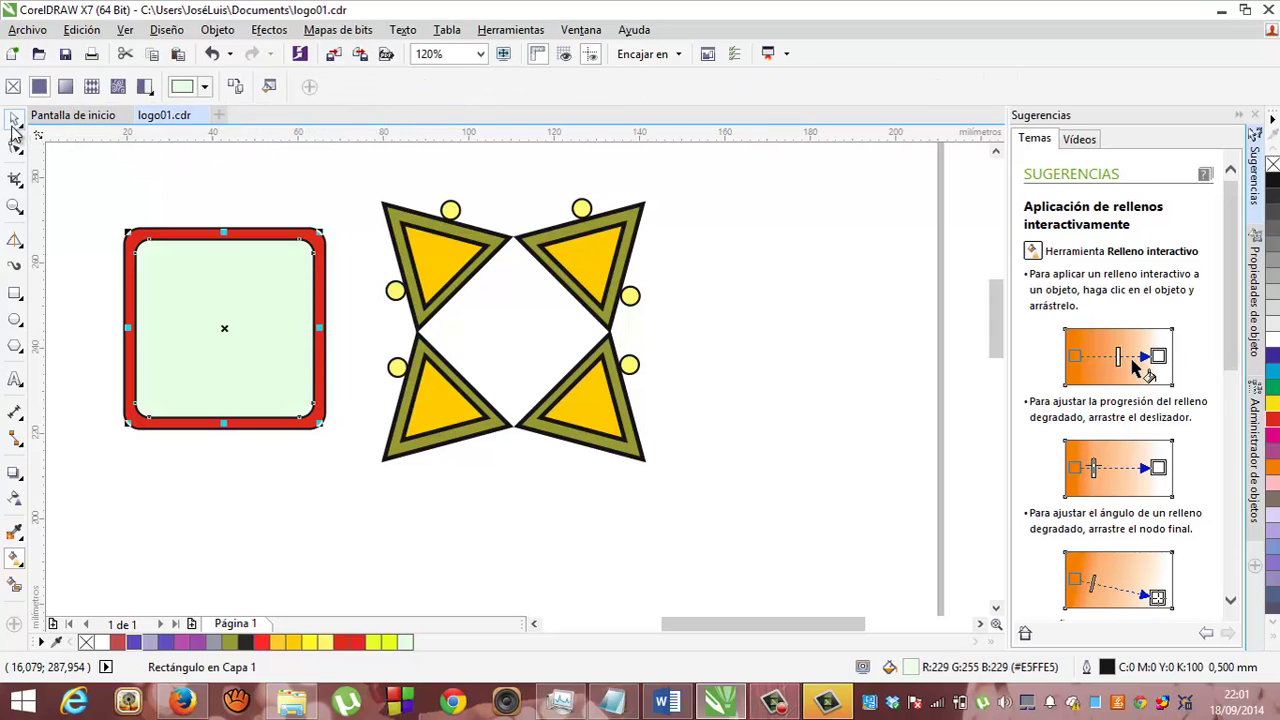
left_click(101, 208)
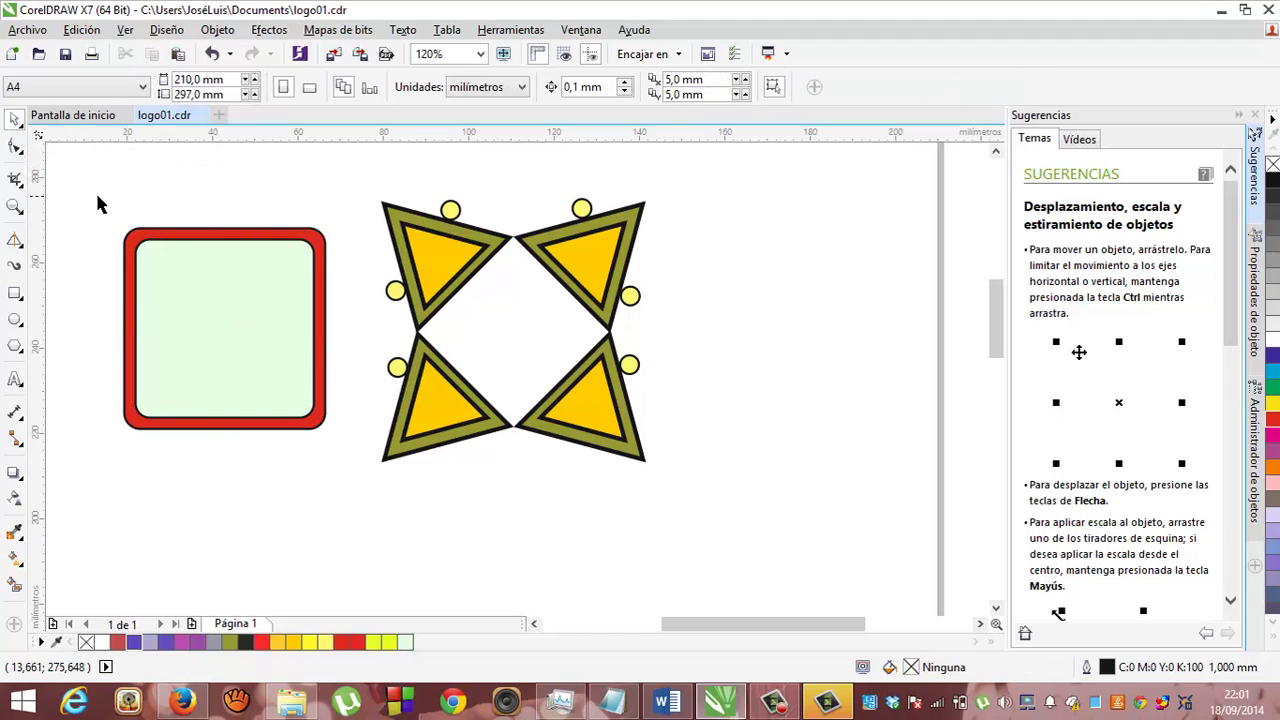
- Group the red outer and light inner rounded squares into one object
left_click_drag(98, 197, 347, 445)
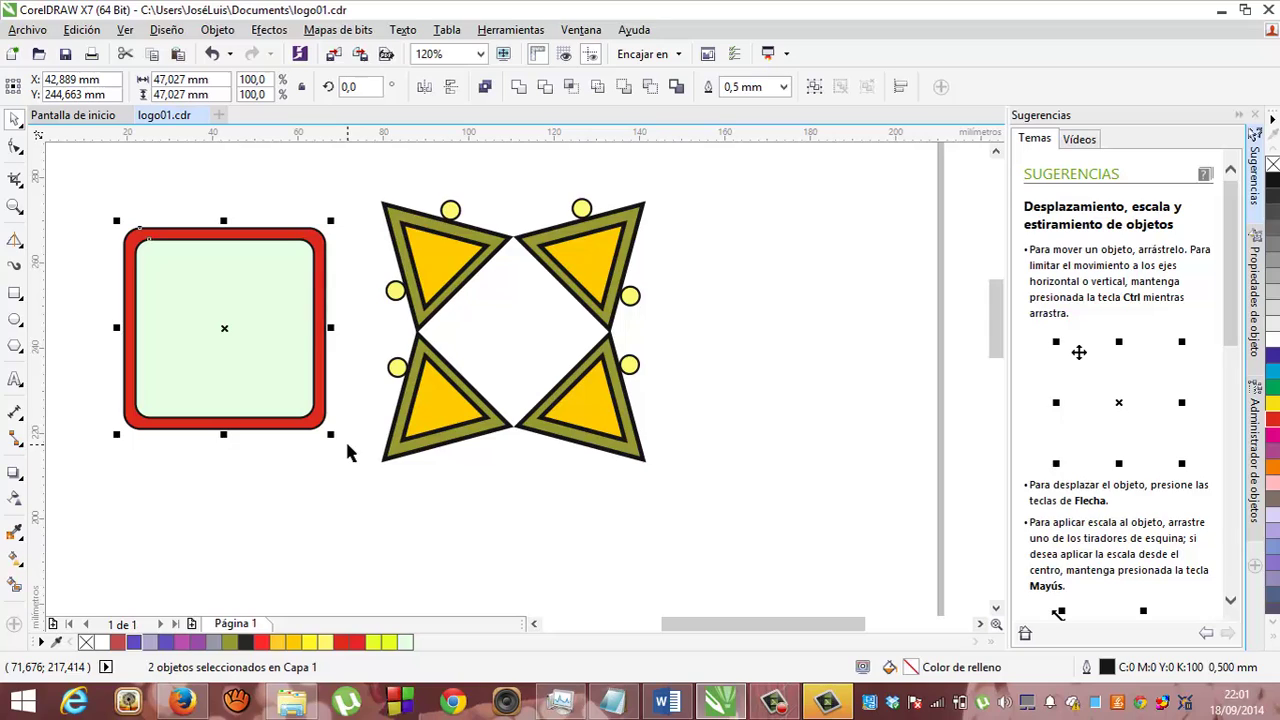
left_click(226, 31)
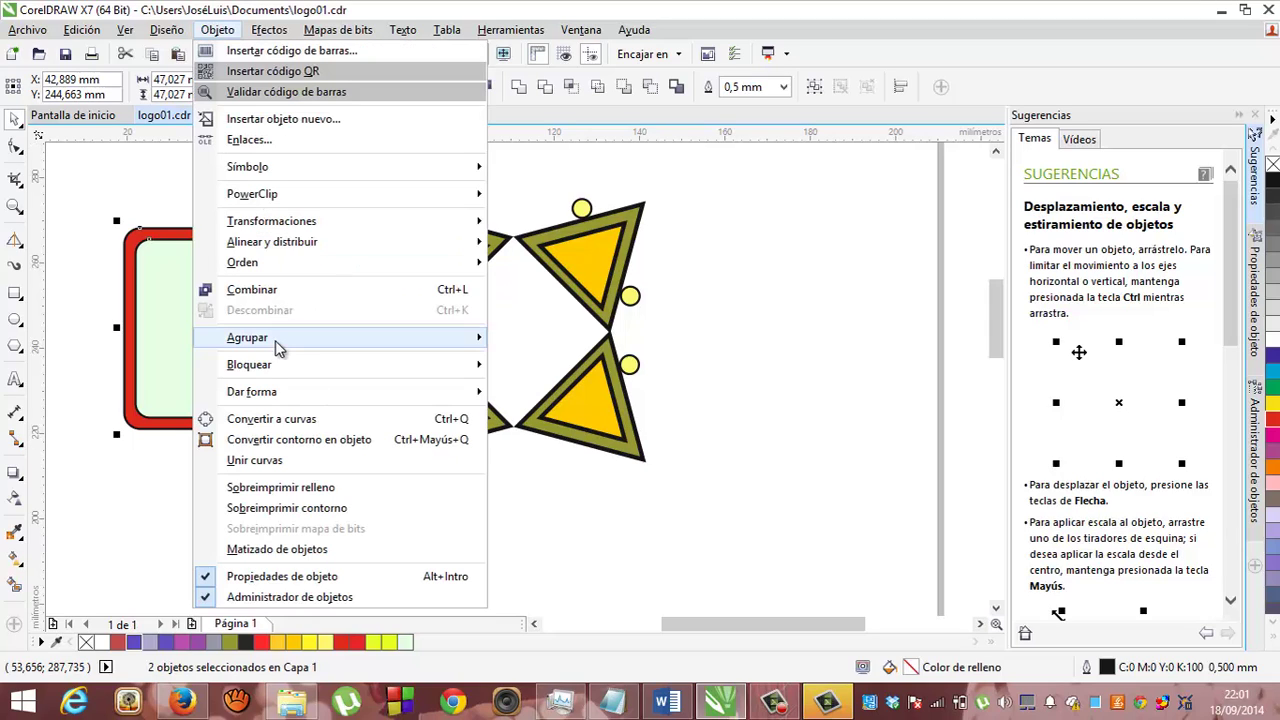
mouse_move(318, 345)
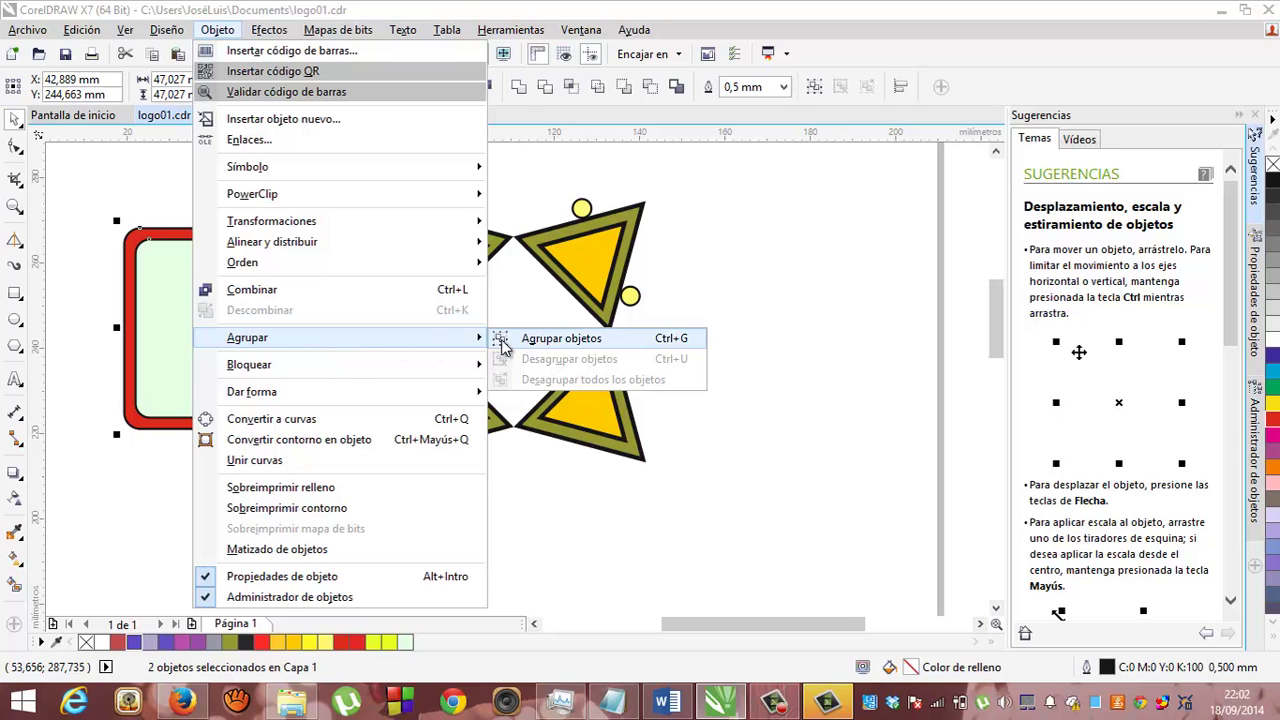
left_click(560, 339)
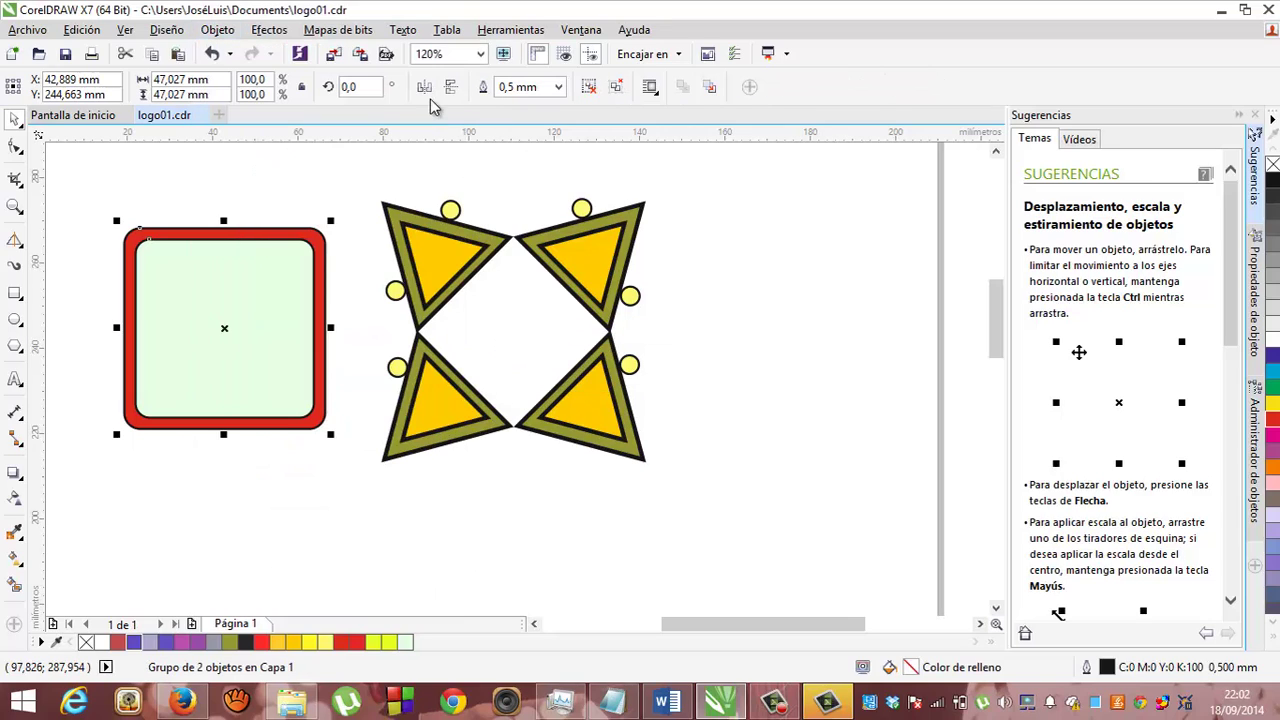
- Rotate the grouped rounded squares by 45° and move them onto the centre of the four-triangle motif
left_click(372, 87)
type("45")
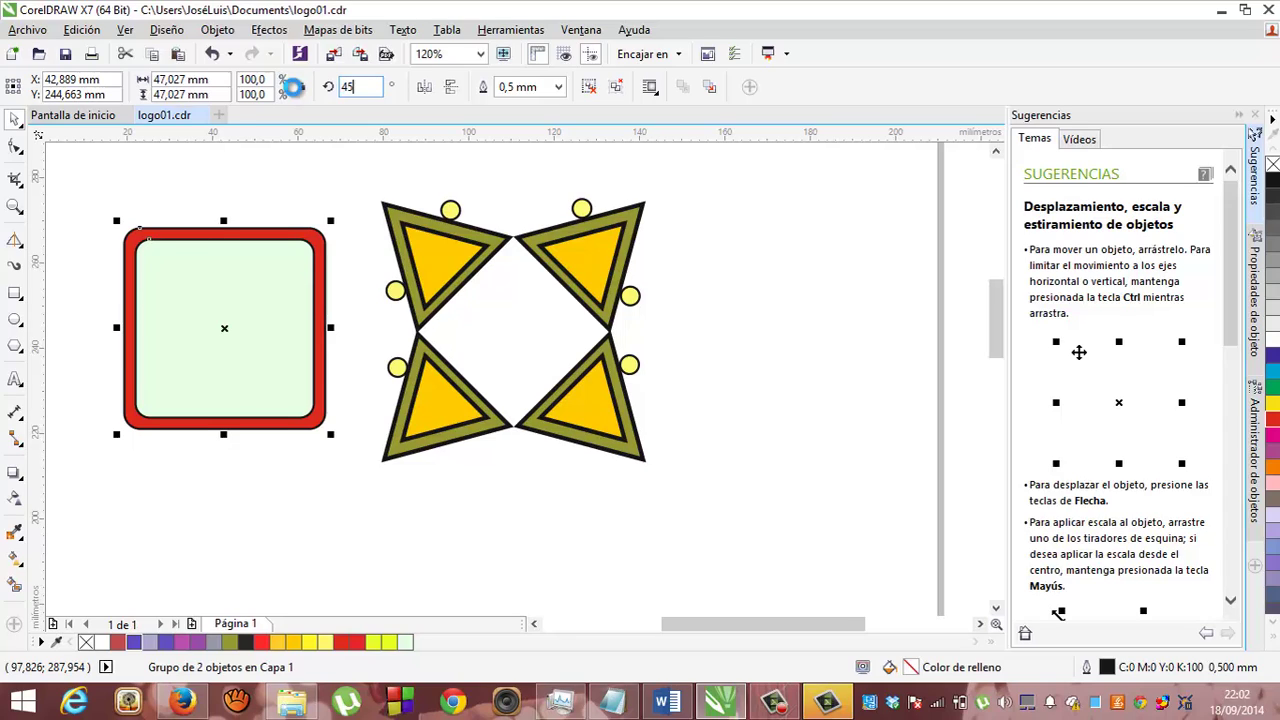
key("Return")
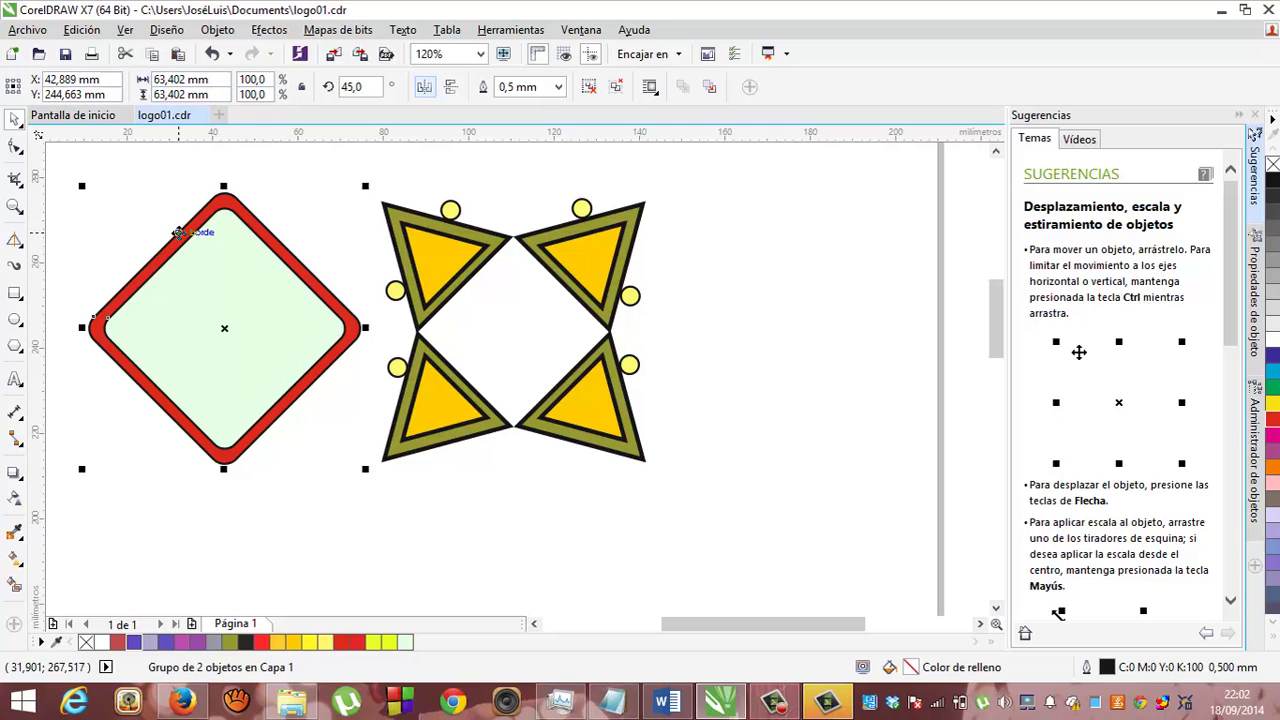
left_click_drag(189, 225, 478, 222)
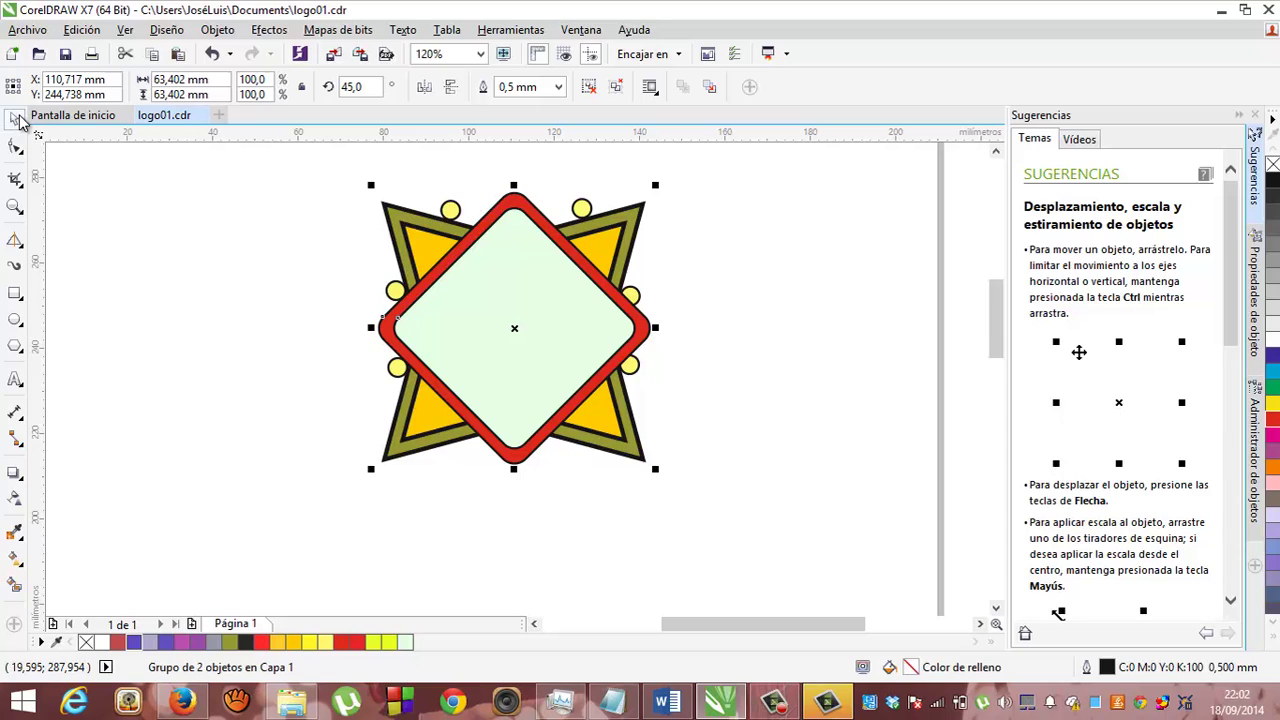
left_click(455, 175)
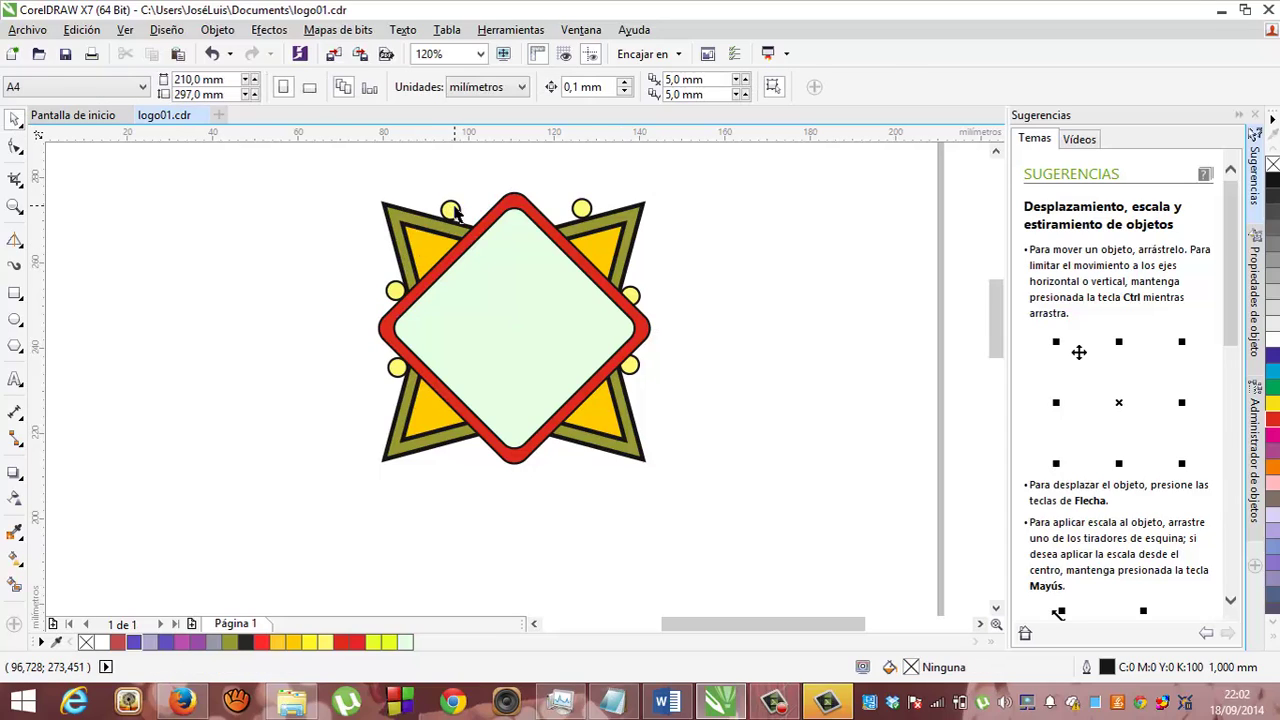
- Move the two topmost yellow circles inward towards the diamond's upper corner and shift the upper right-side circle slightly up
left_click(455, 213)
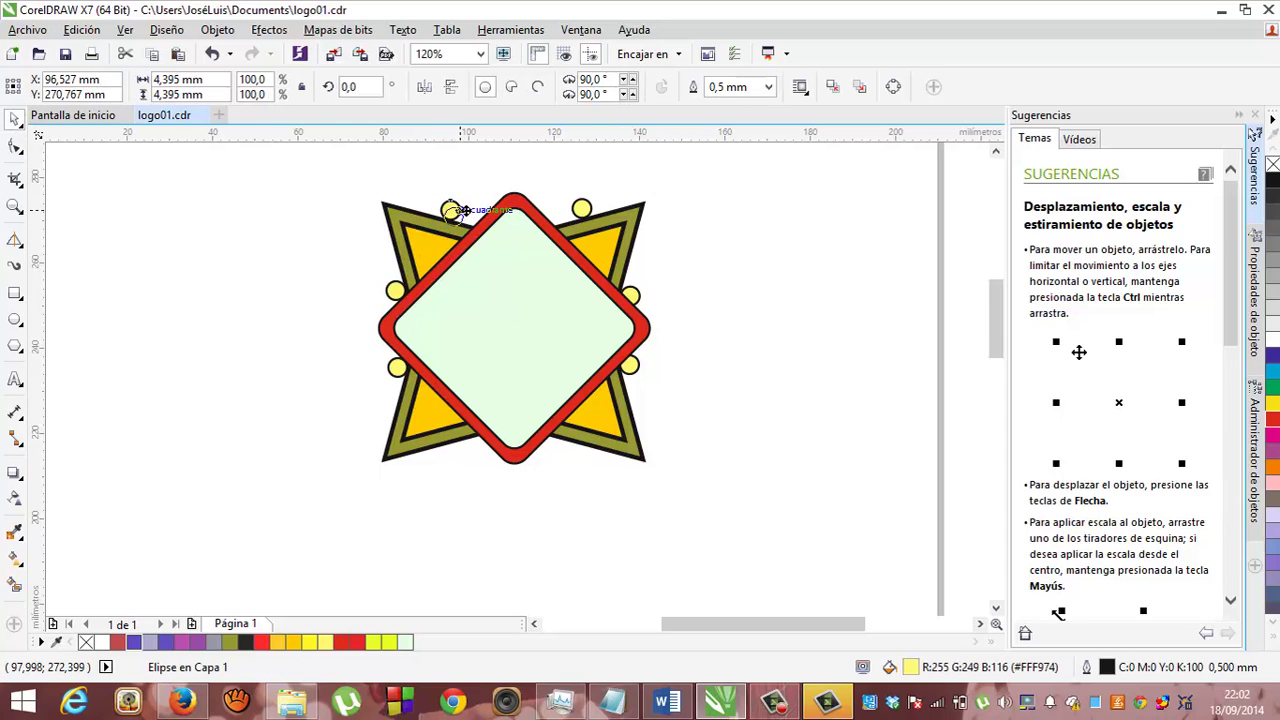
left_click_drag(464, 210, 562, 212)
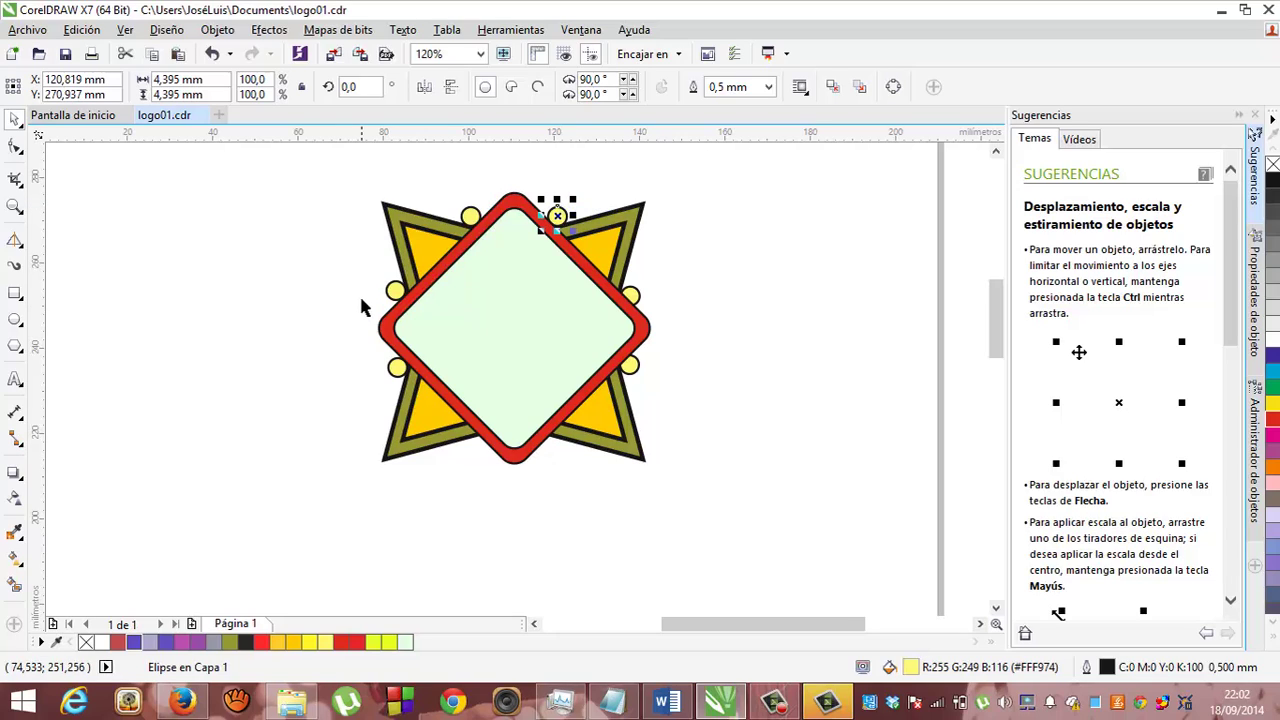
left_click(632, 295)
left_click_drag(634, 296, 636, 284)
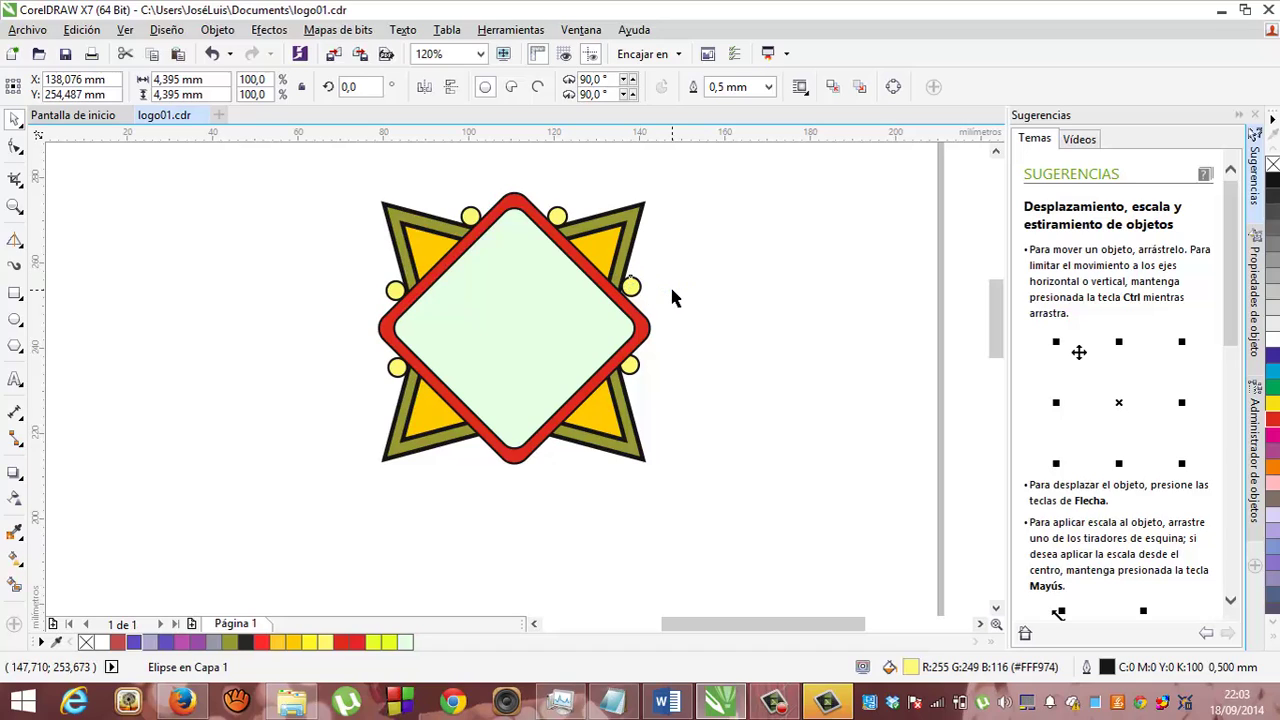
key("Escape")
- Shift the yellow circle on the lower right edge of the diamond slightly down and save the document
left_click(627, 364)
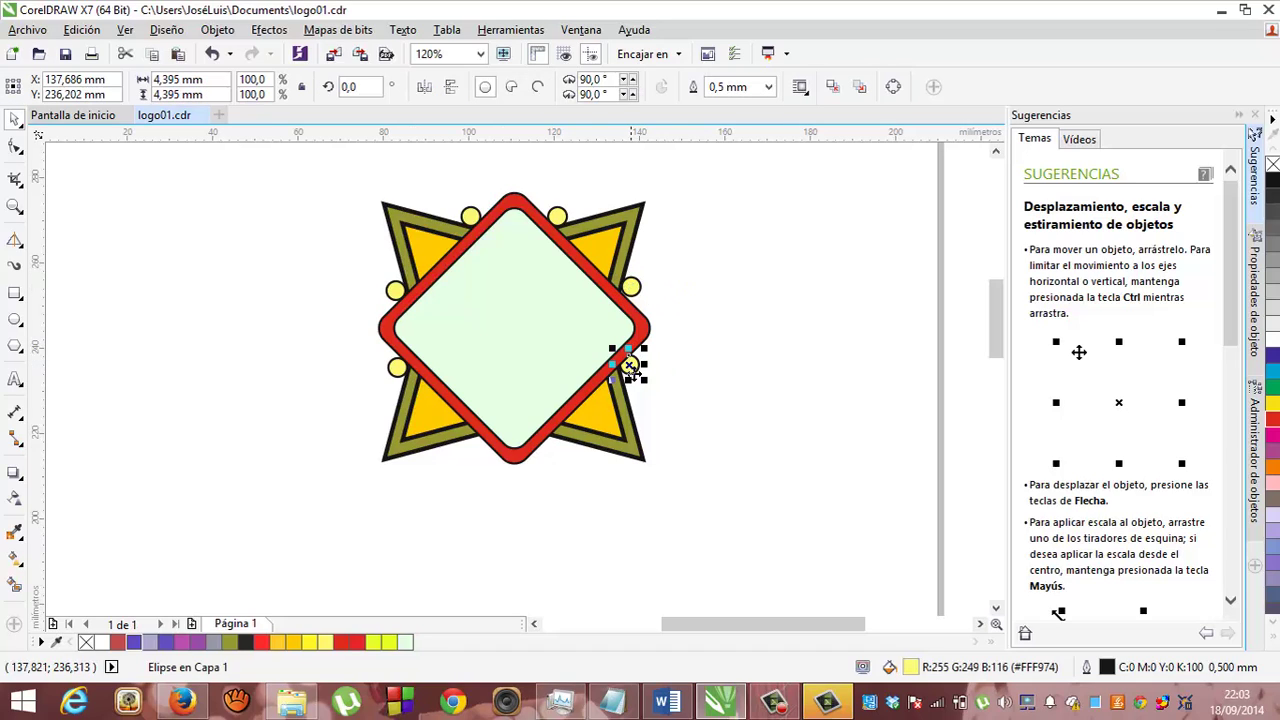
left_click_drag(634, 363, 628, 371)
left_click(256, 214)
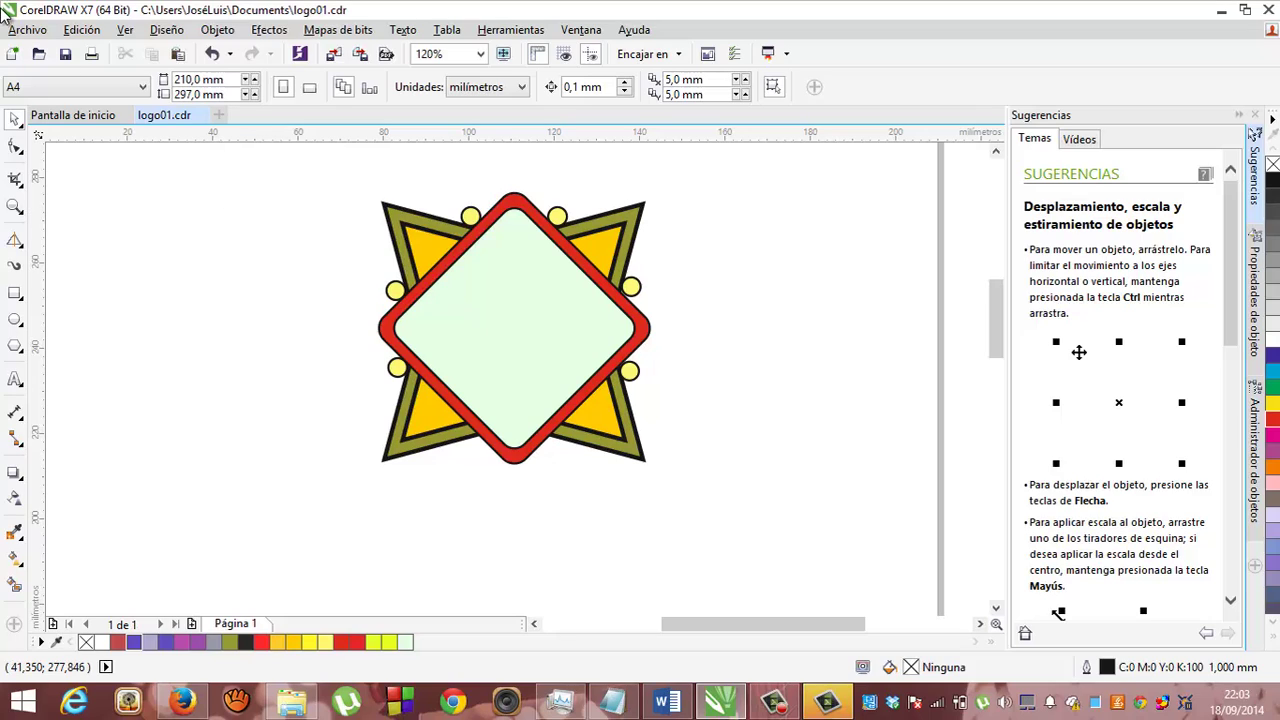
left_click(73, 48)
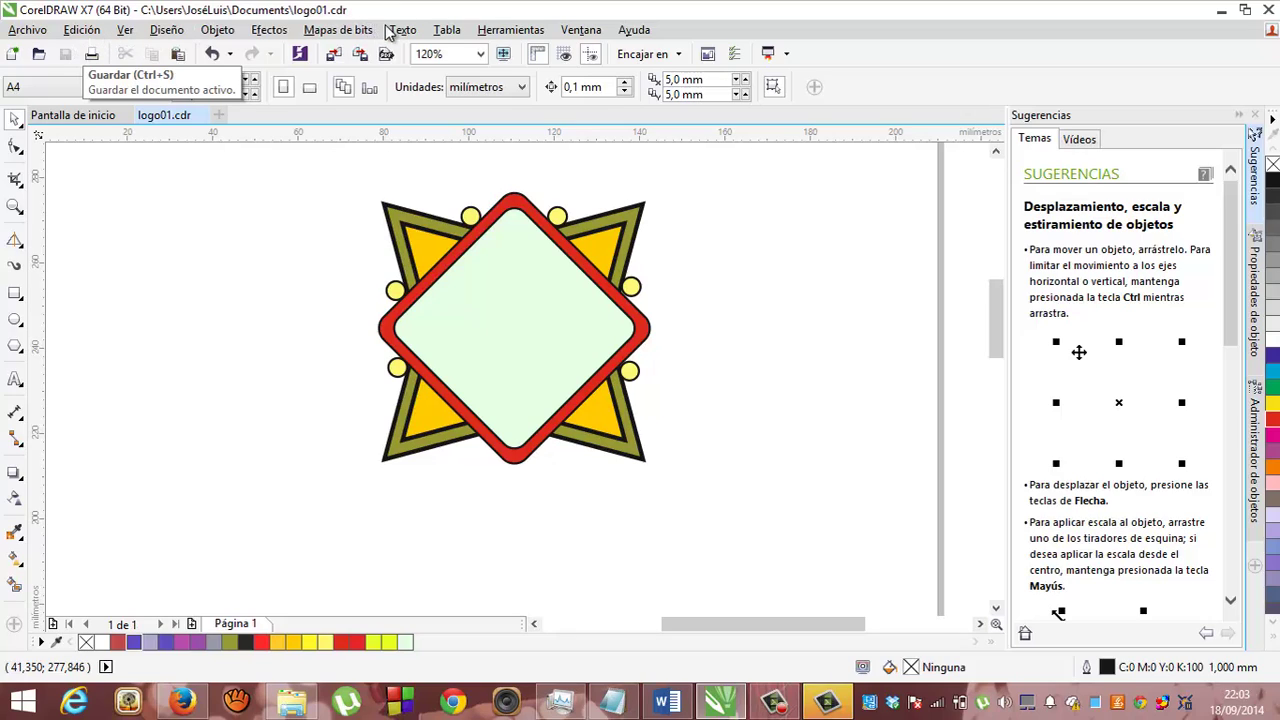
- Look through drive C's program folders, including Corel's CorelDRAW Graphics Suite X7 folder, for a file to import, and leave the import
left_click(15, 35)
left_click(35, 40)
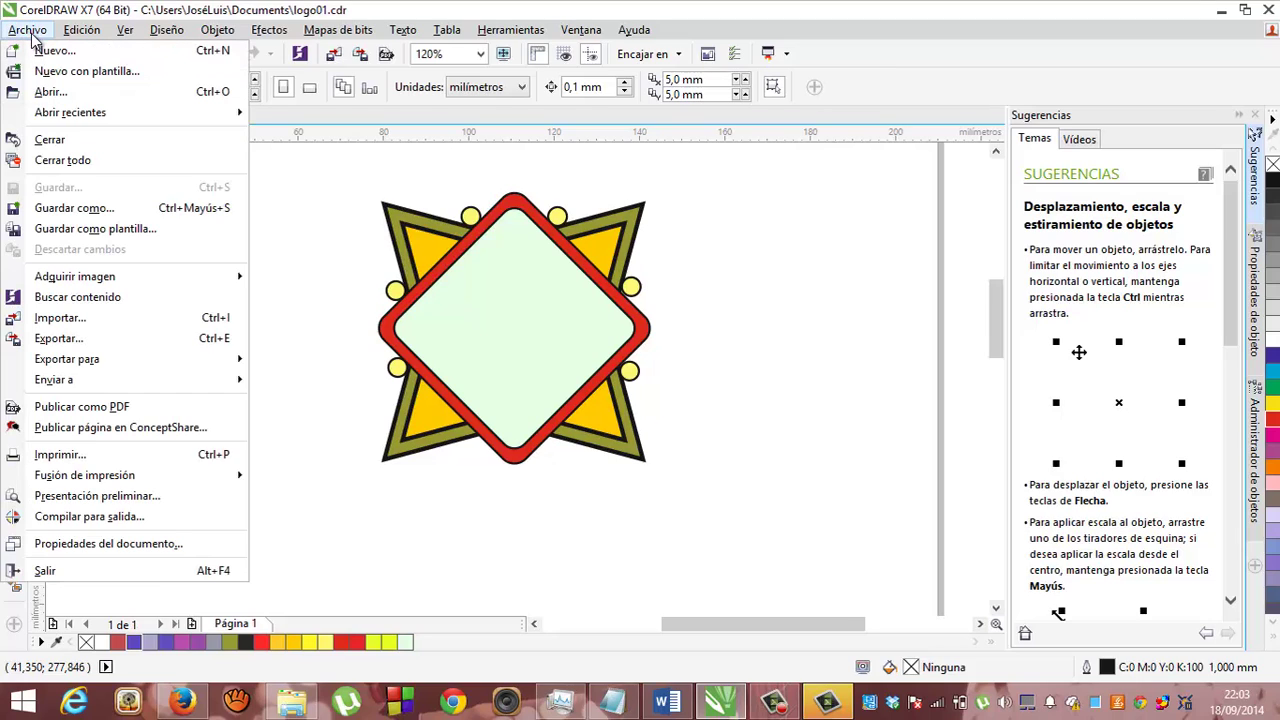
left_click(69, 318)
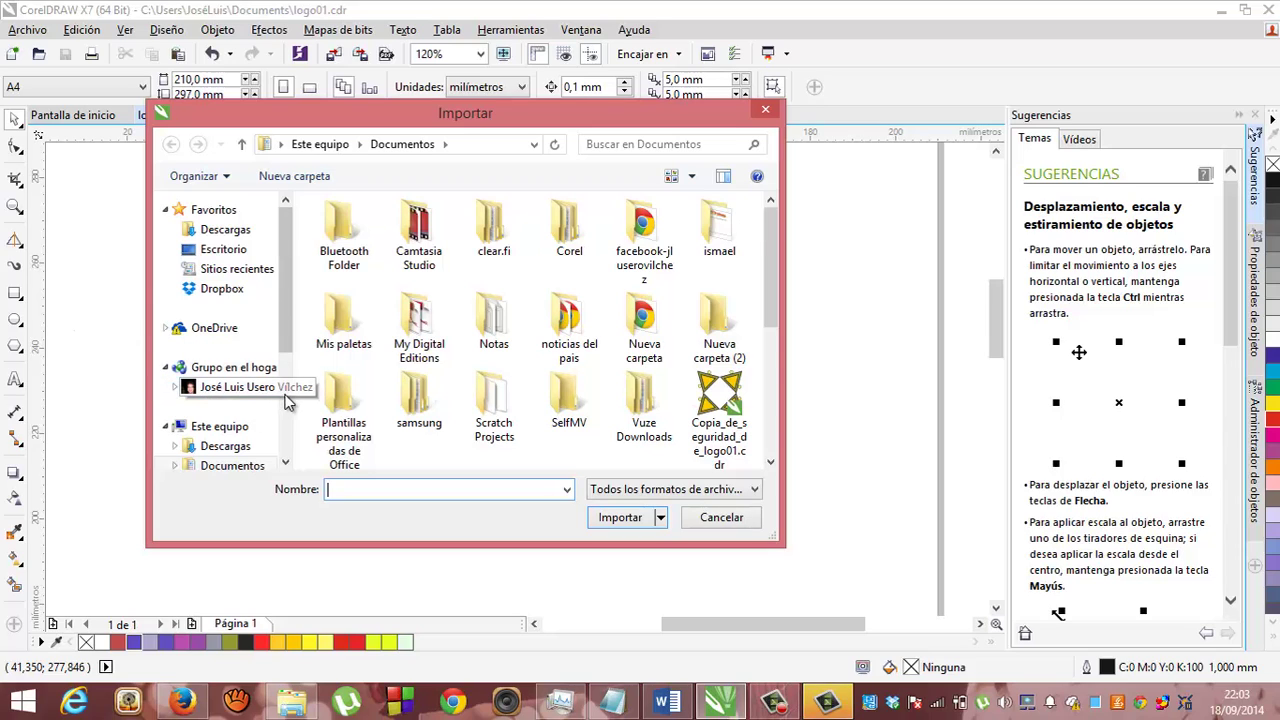
left_click(286, 400)
left_click(222, 379)
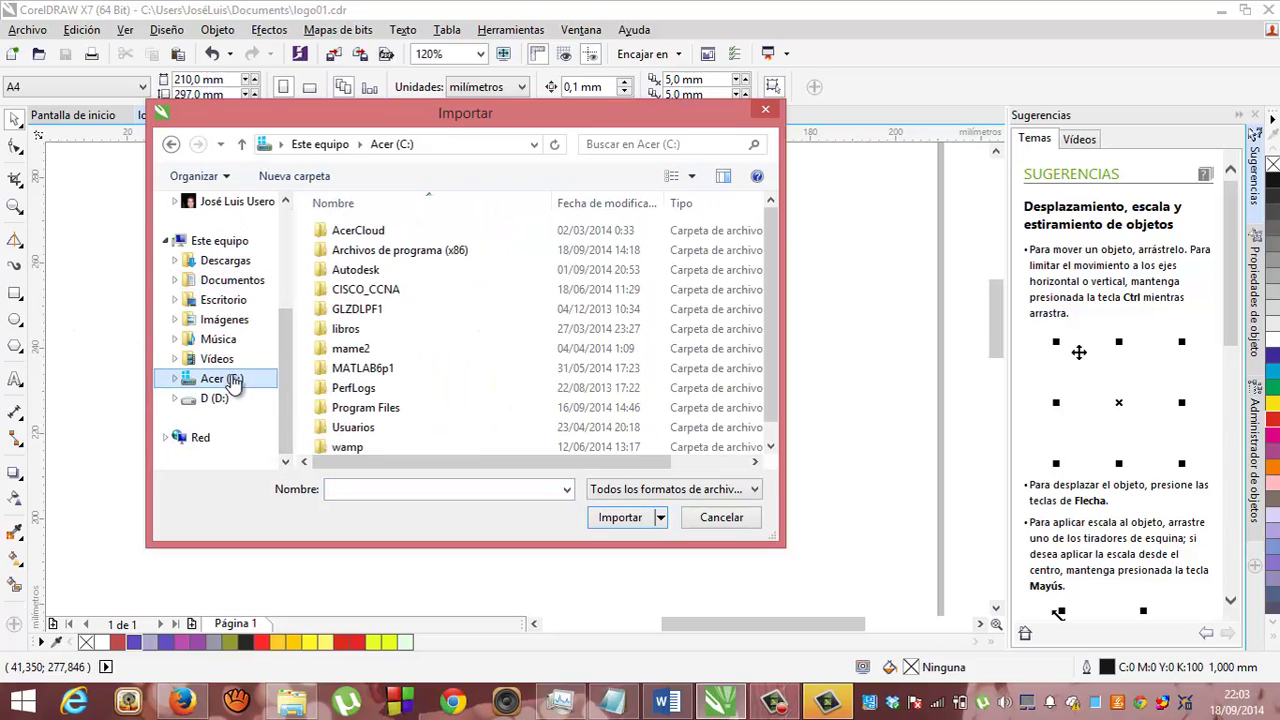
double_click(362, 254)
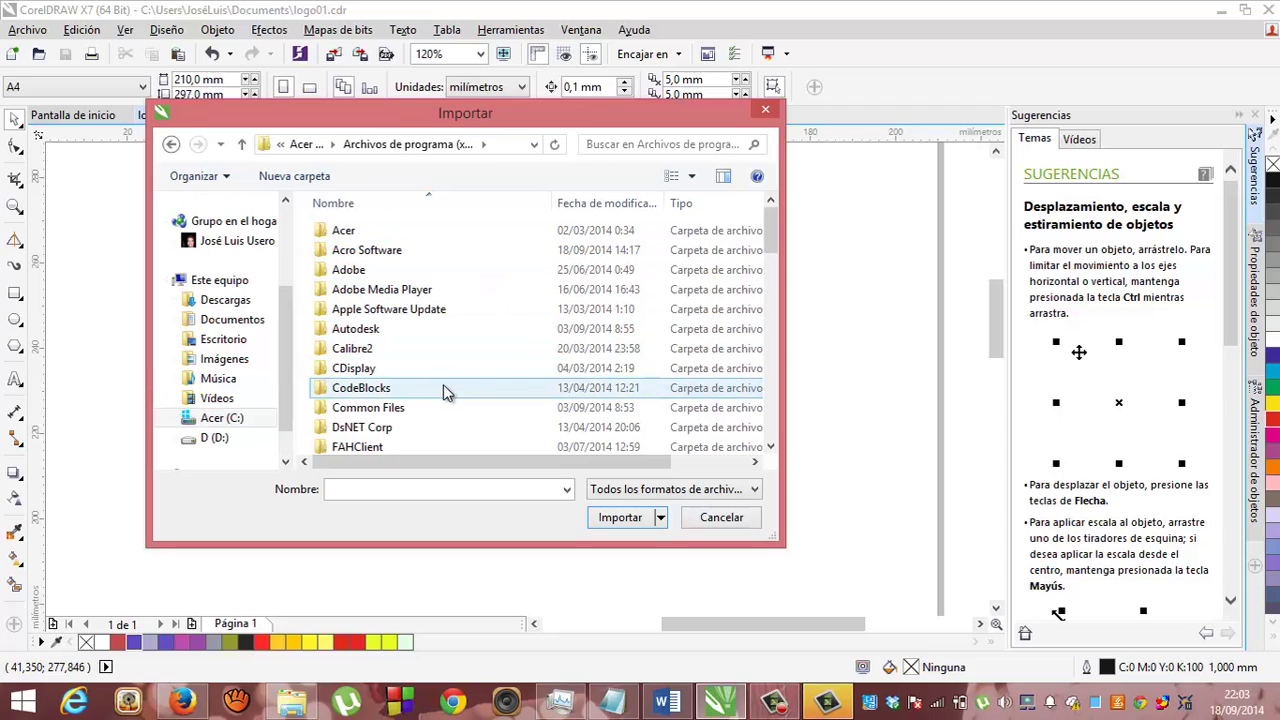
left_click(303, 144)
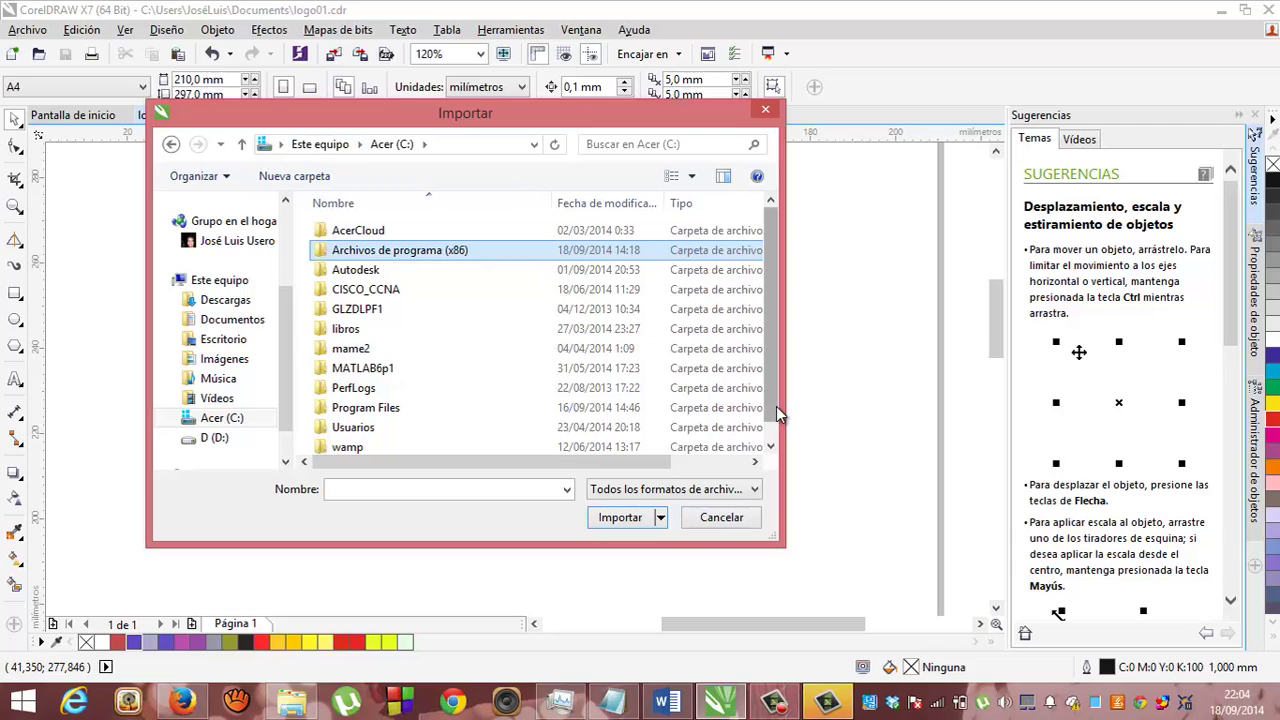
scroll(776, 406, "down", 1)
double_click(469, 397)
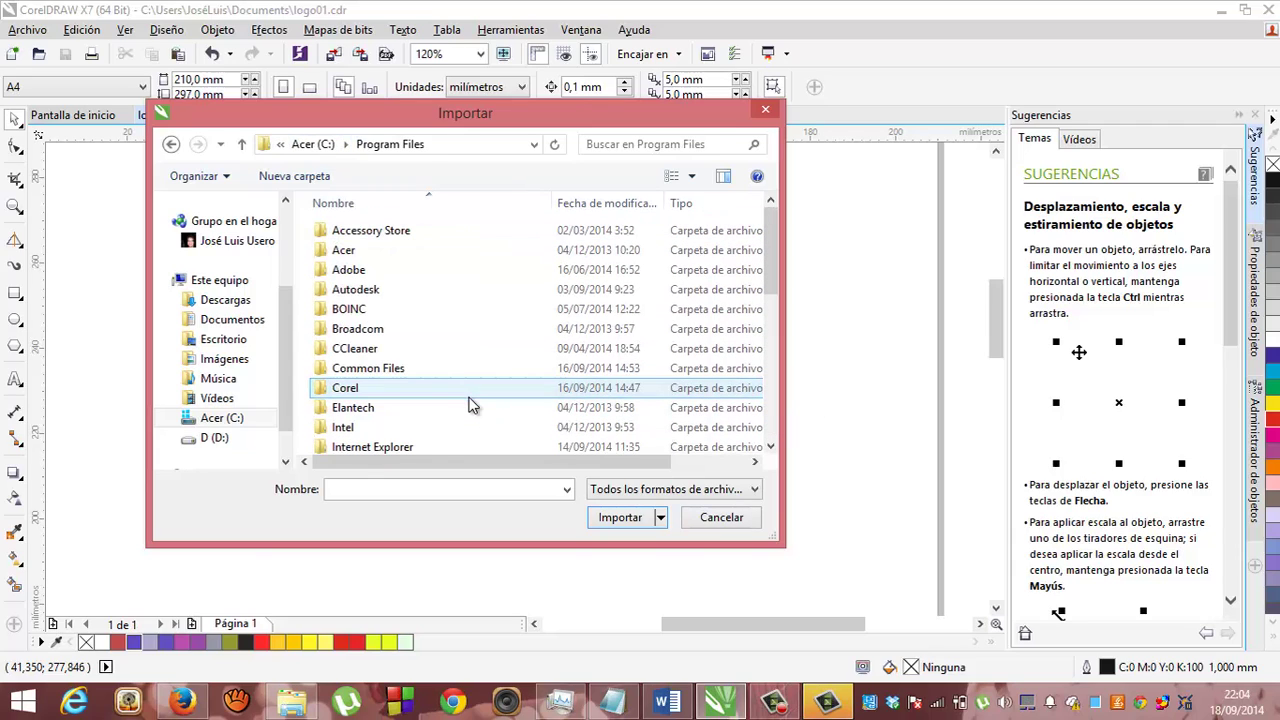
double_click(386, 389)
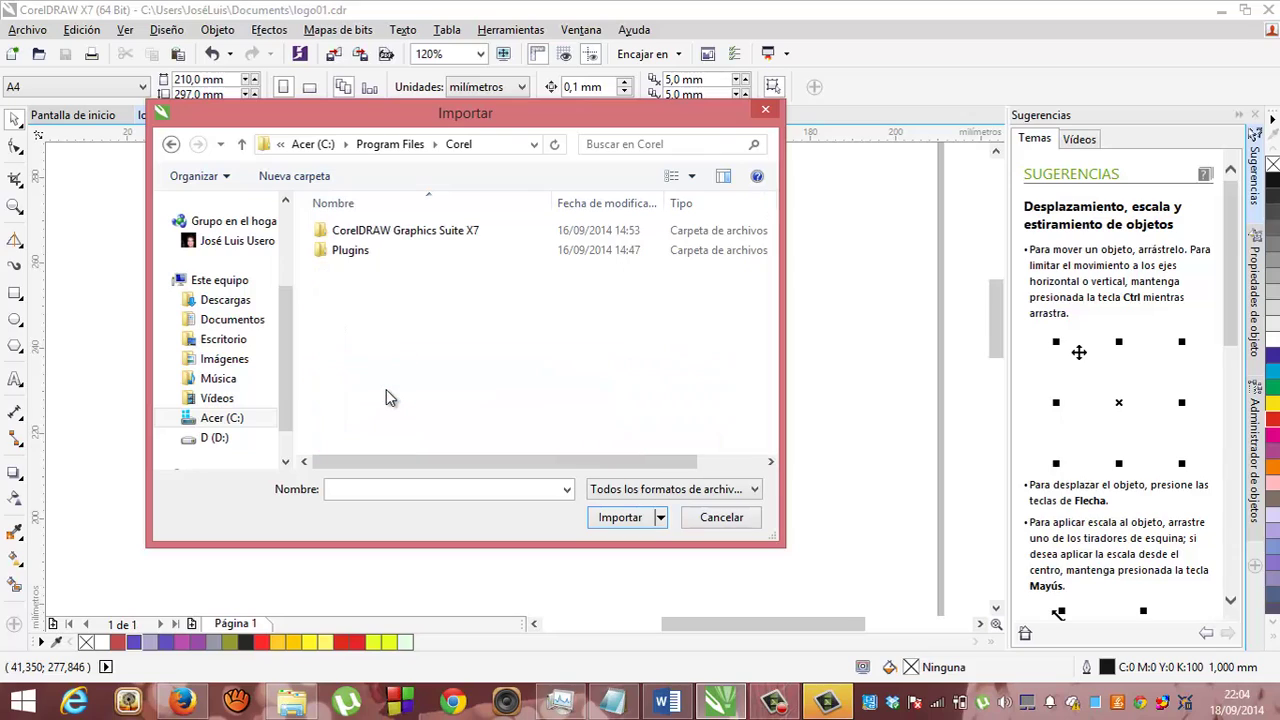
double_click(391, 232)
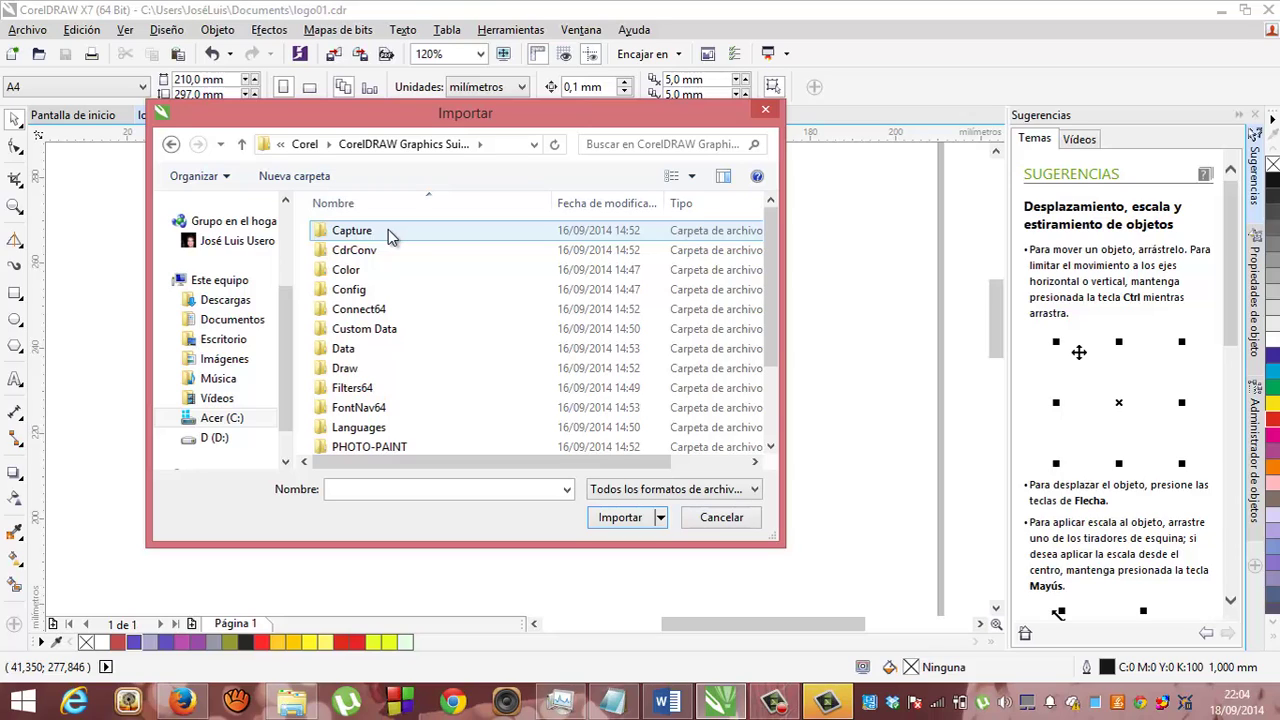
left_click(773, 404)
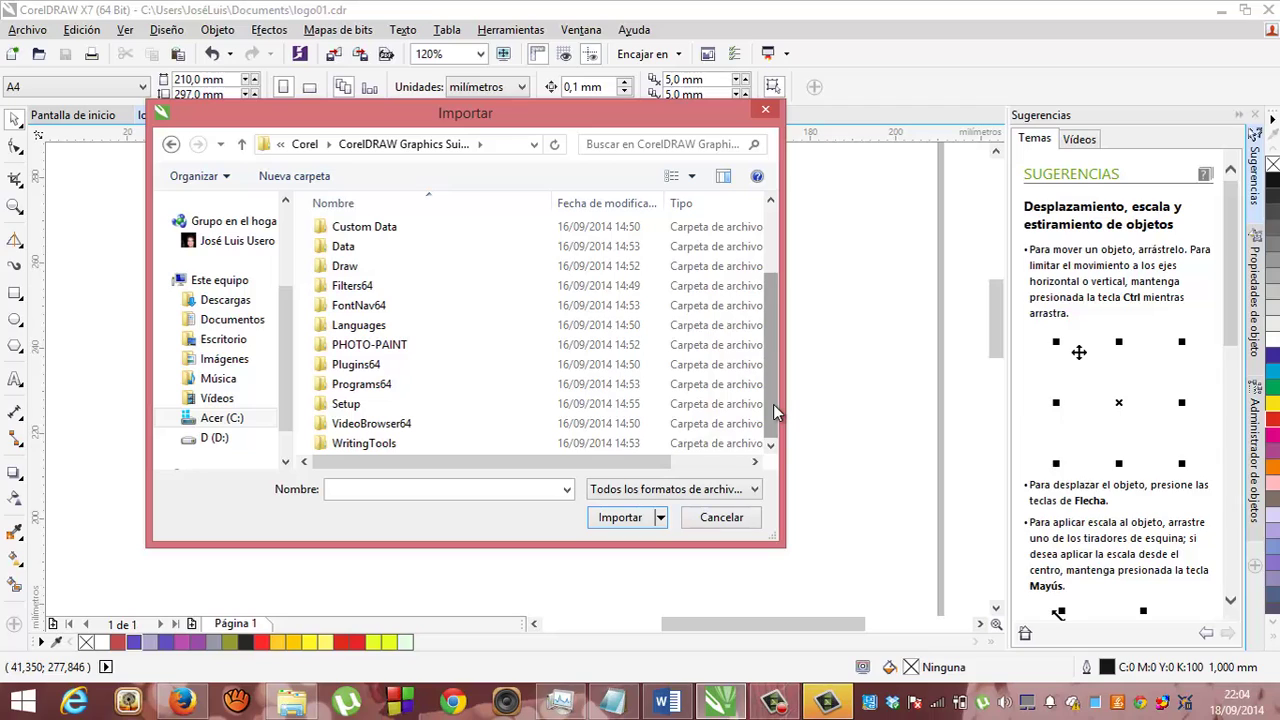
left_click_drag(773, 404, 757, 340)
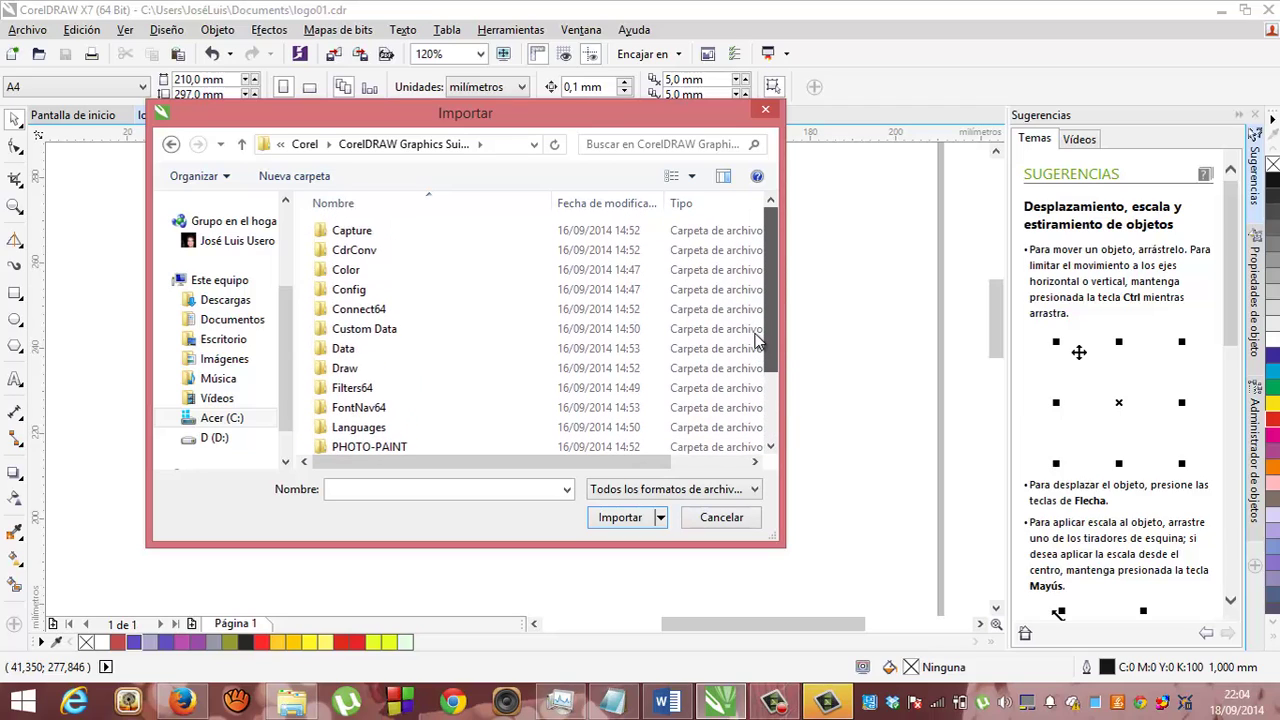
left_click(712, 519)
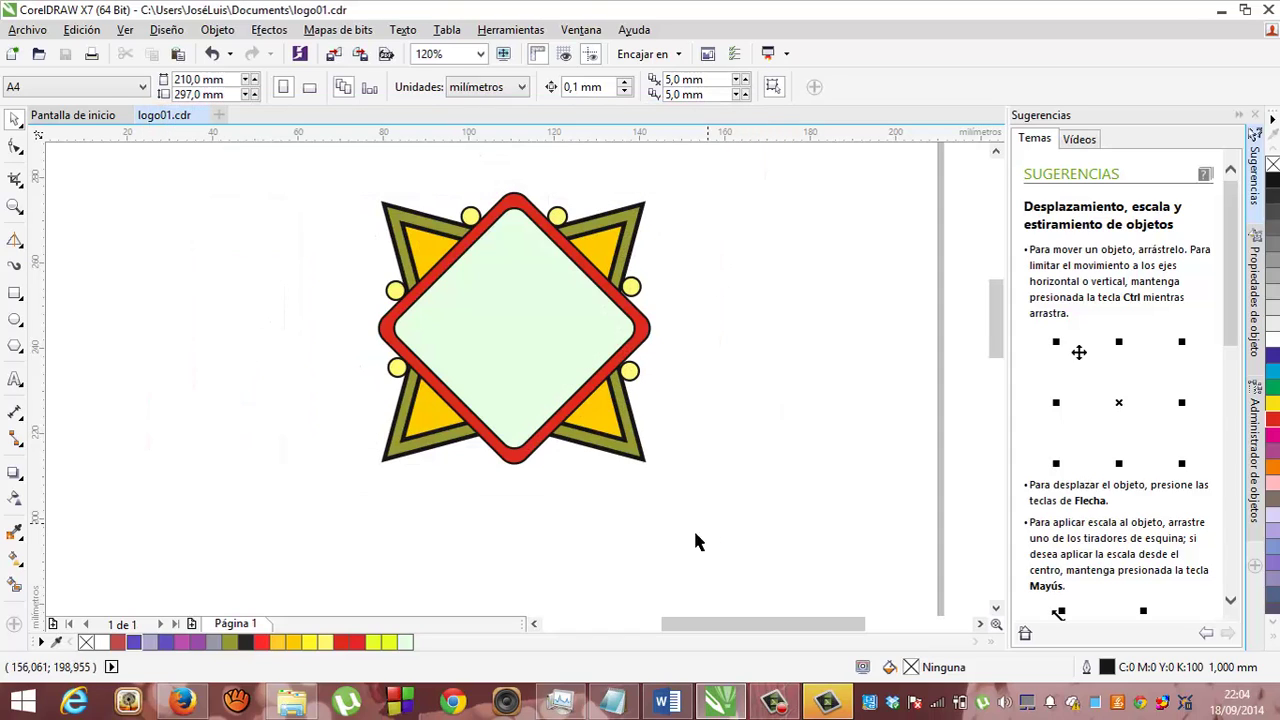
left_click(185, 703)
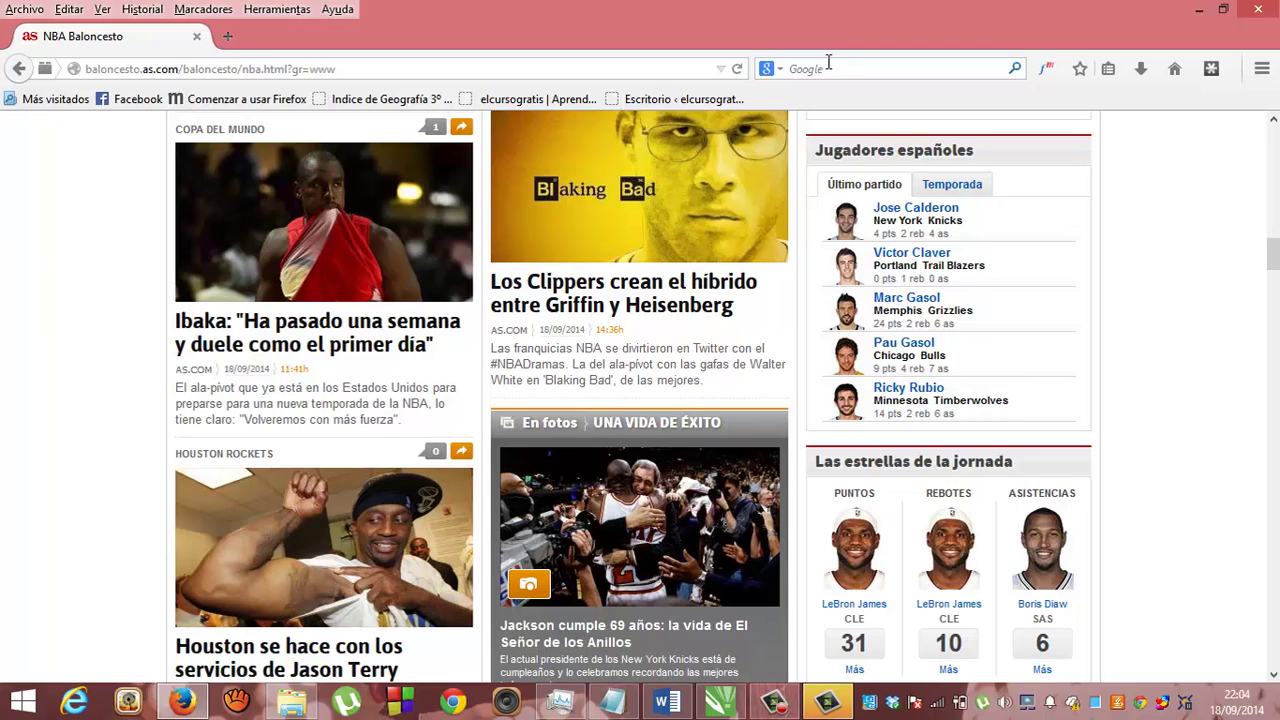
left_click(828, 62)
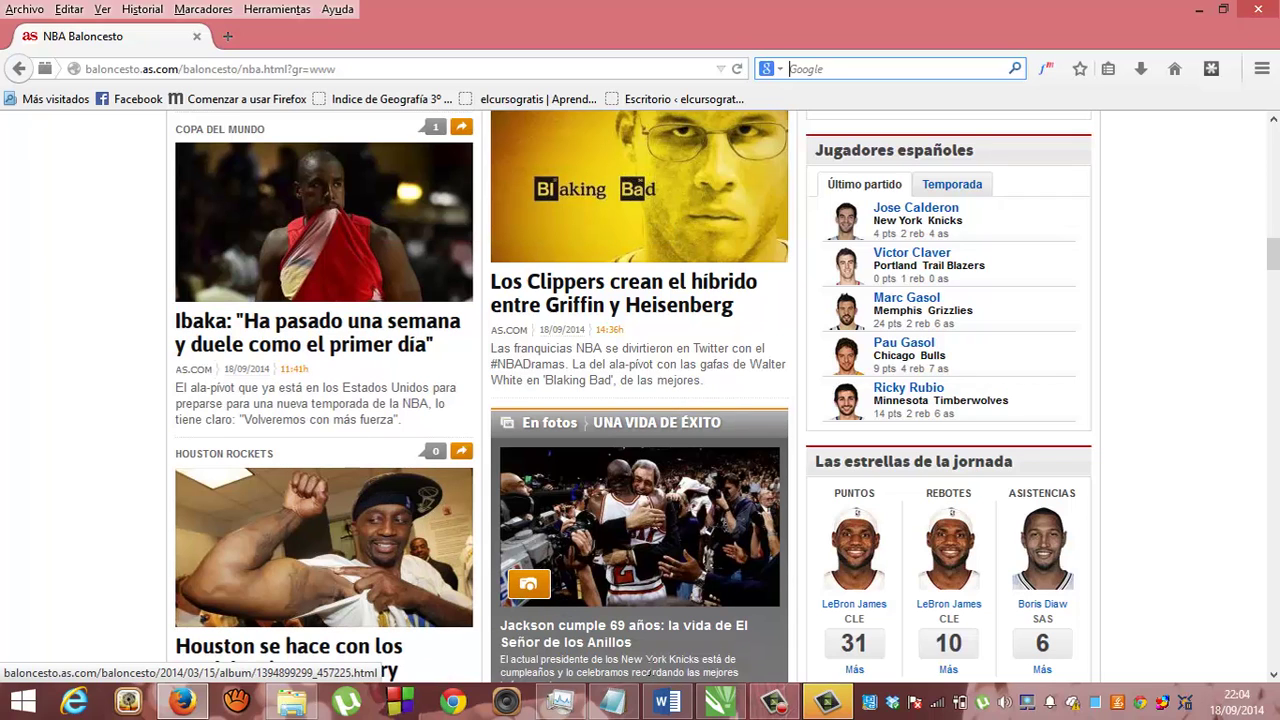
left_click(720, 700)
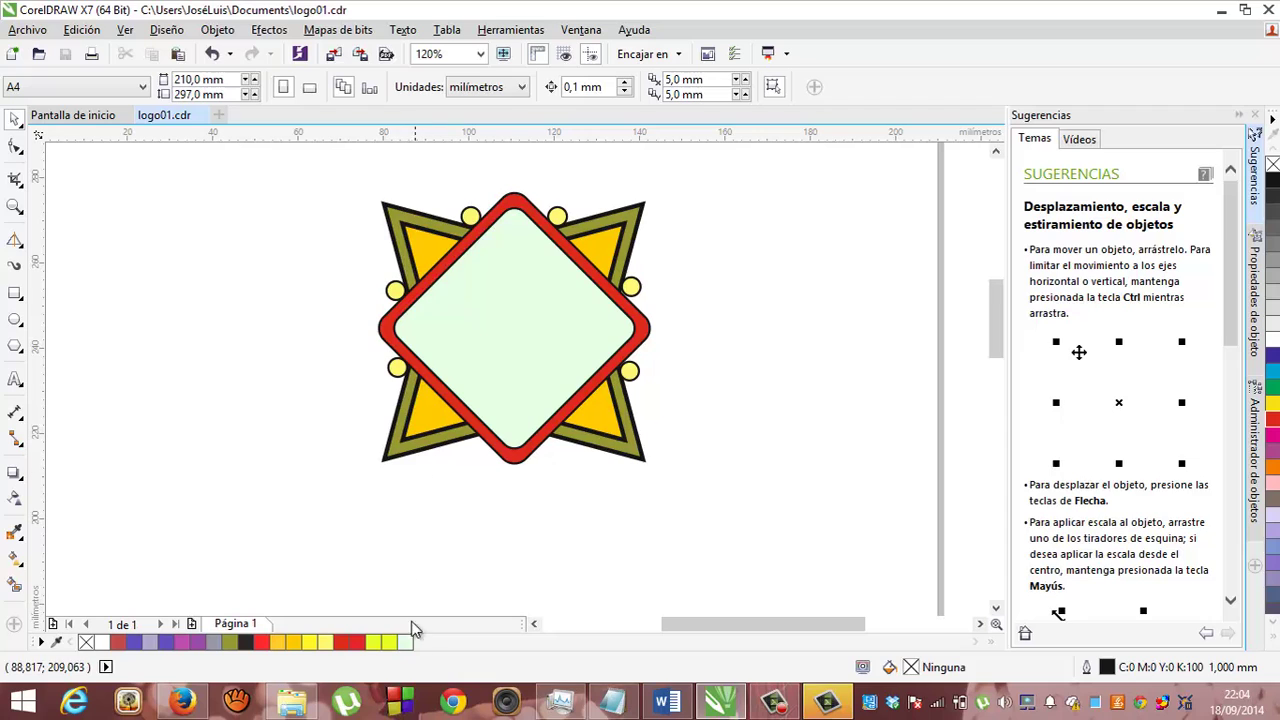
- Switch to Firefox and search Google for "cup of coffee vector drawing download"
left_click(182, 700)
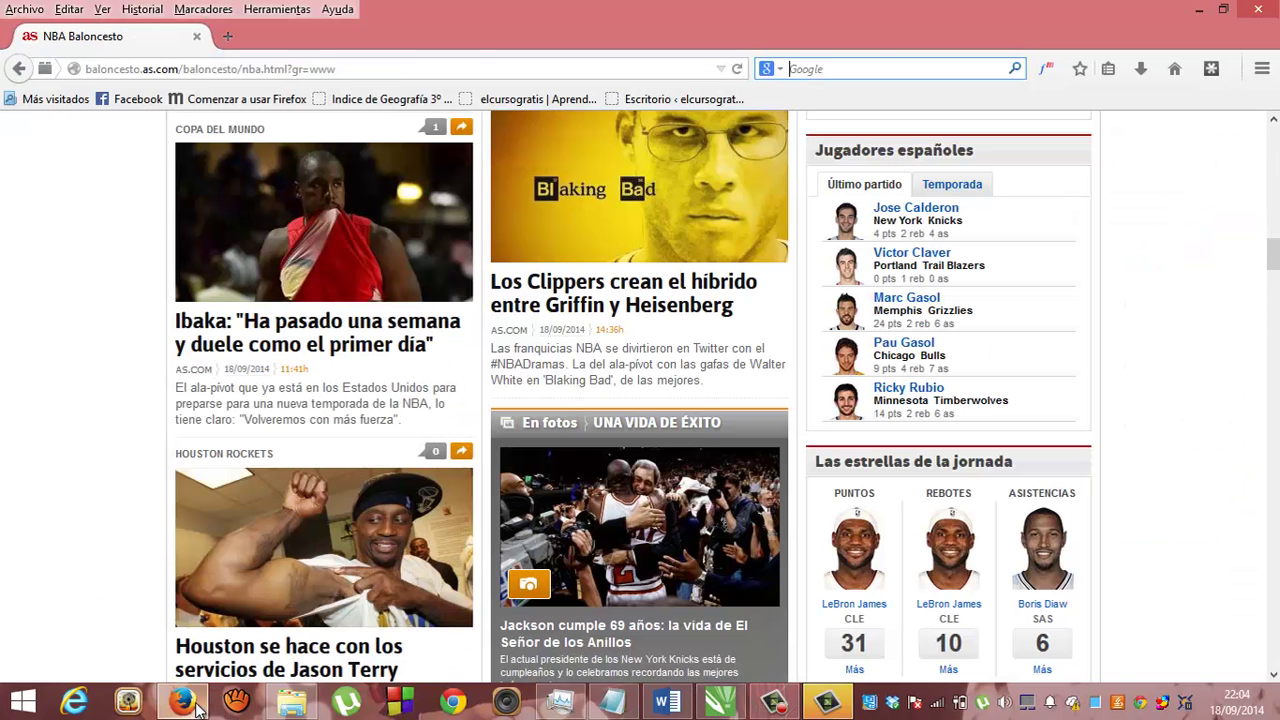
left_click(858, 66)
type("cup")
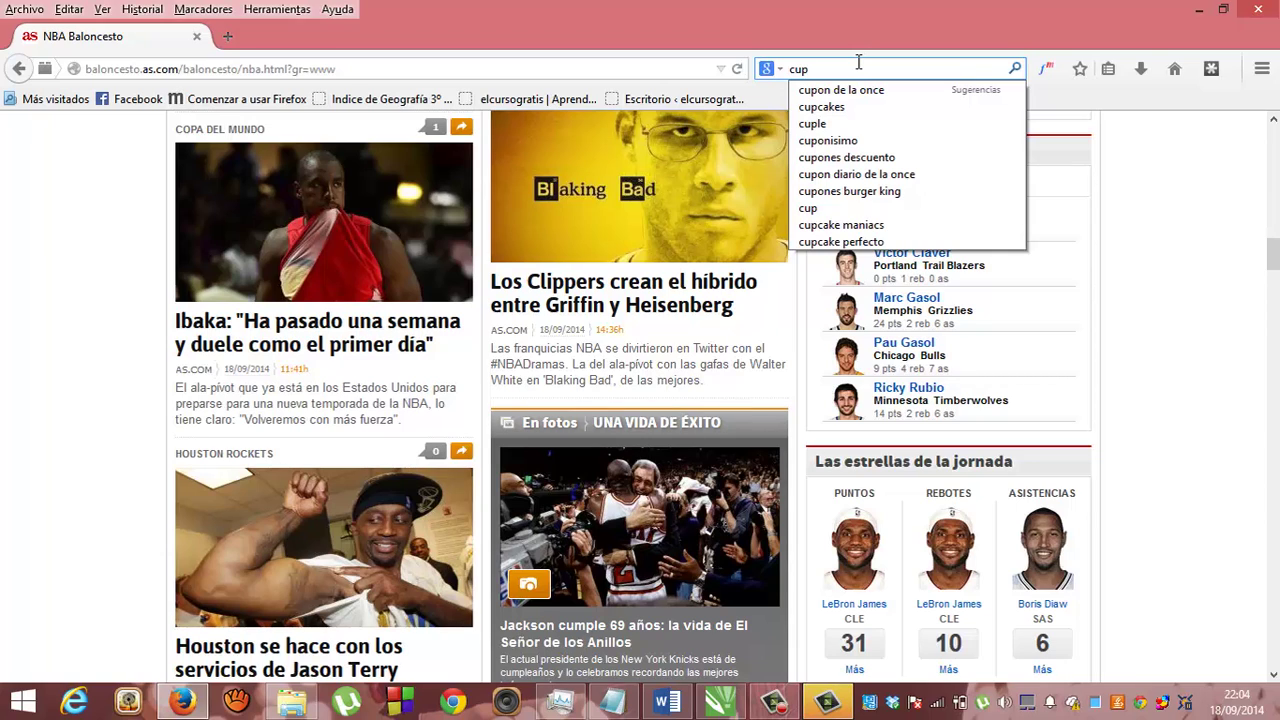
type("of coffee vecto")
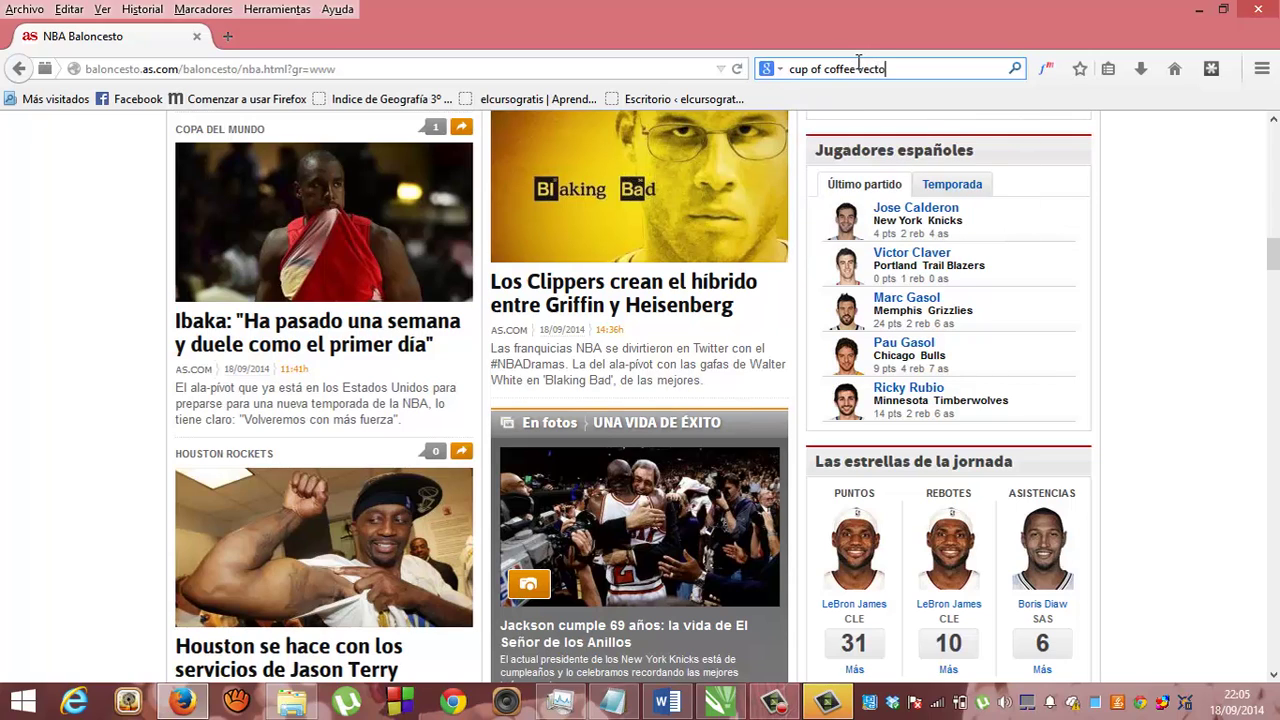
type("r drawind down")
key("BackSpace")
key("BackSpace")
key("BackSpace")
key("BackSpace")
key("BackSpace")
key("BackSpace")
type("g downloa")
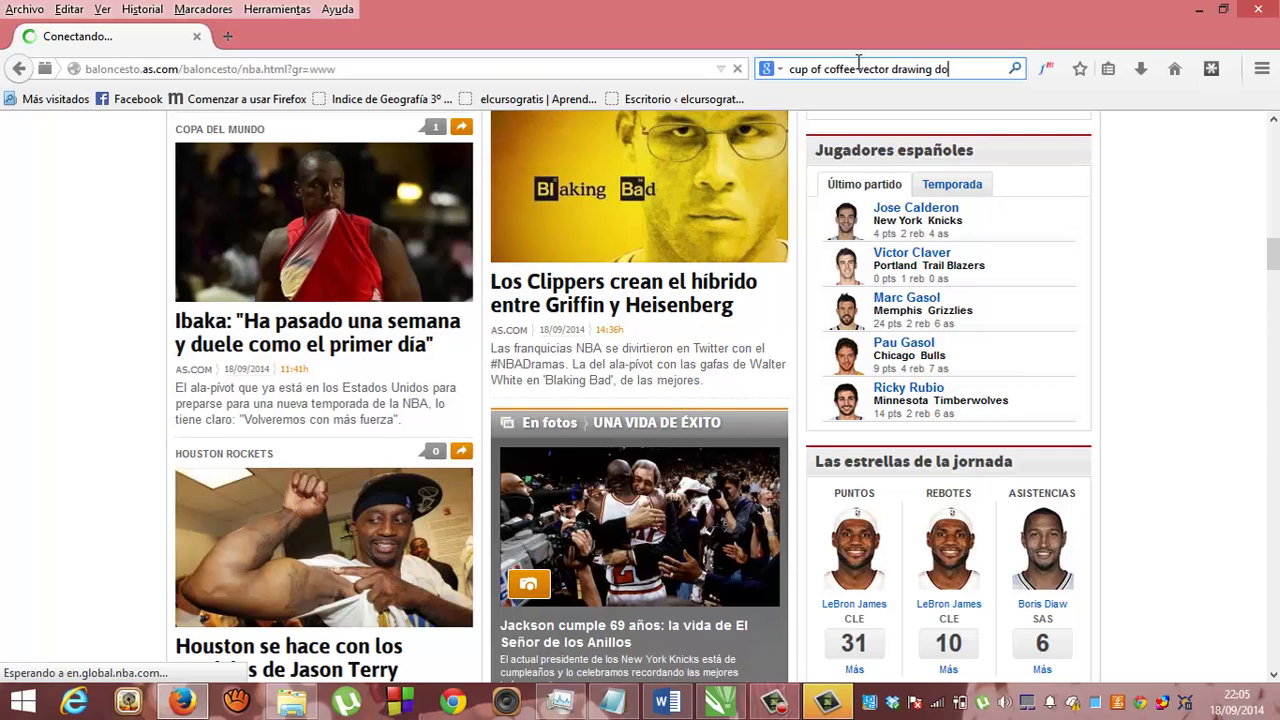
type("d")
key("Return")
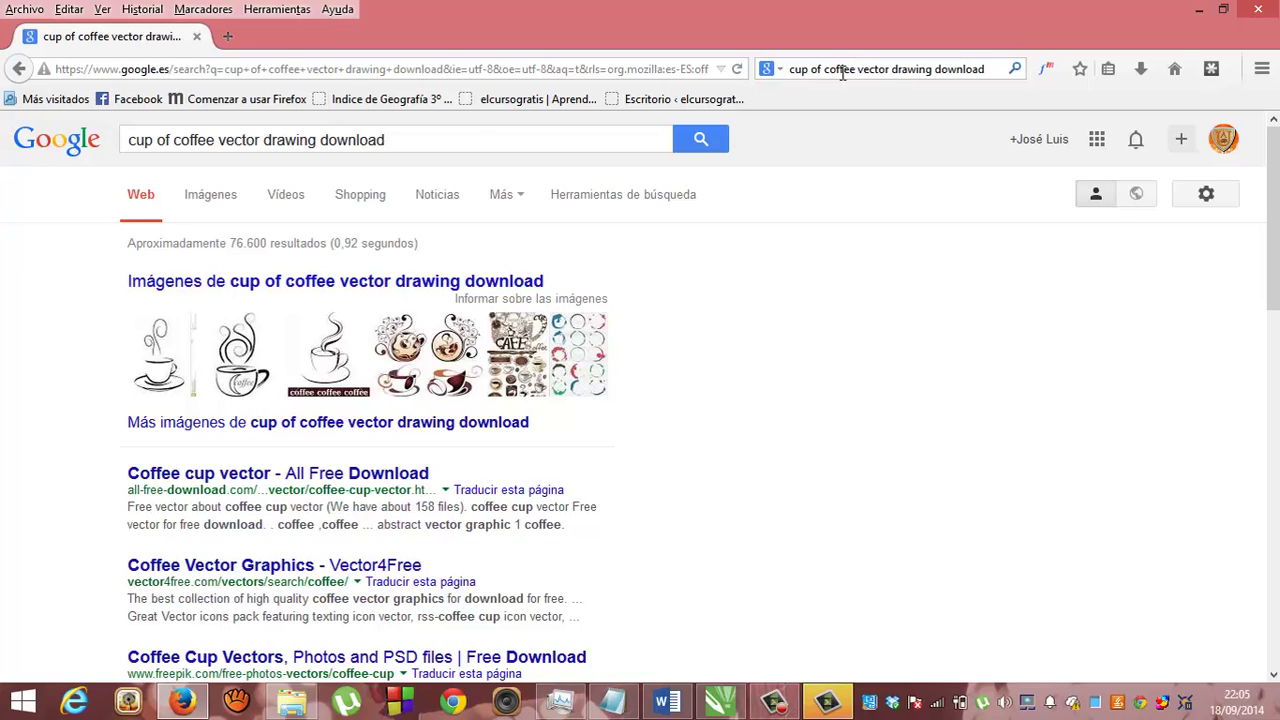
- Open the All Free Download coffee cup vector result and go to the black line-art coffee cup with rising steam
left_click(210, 194)
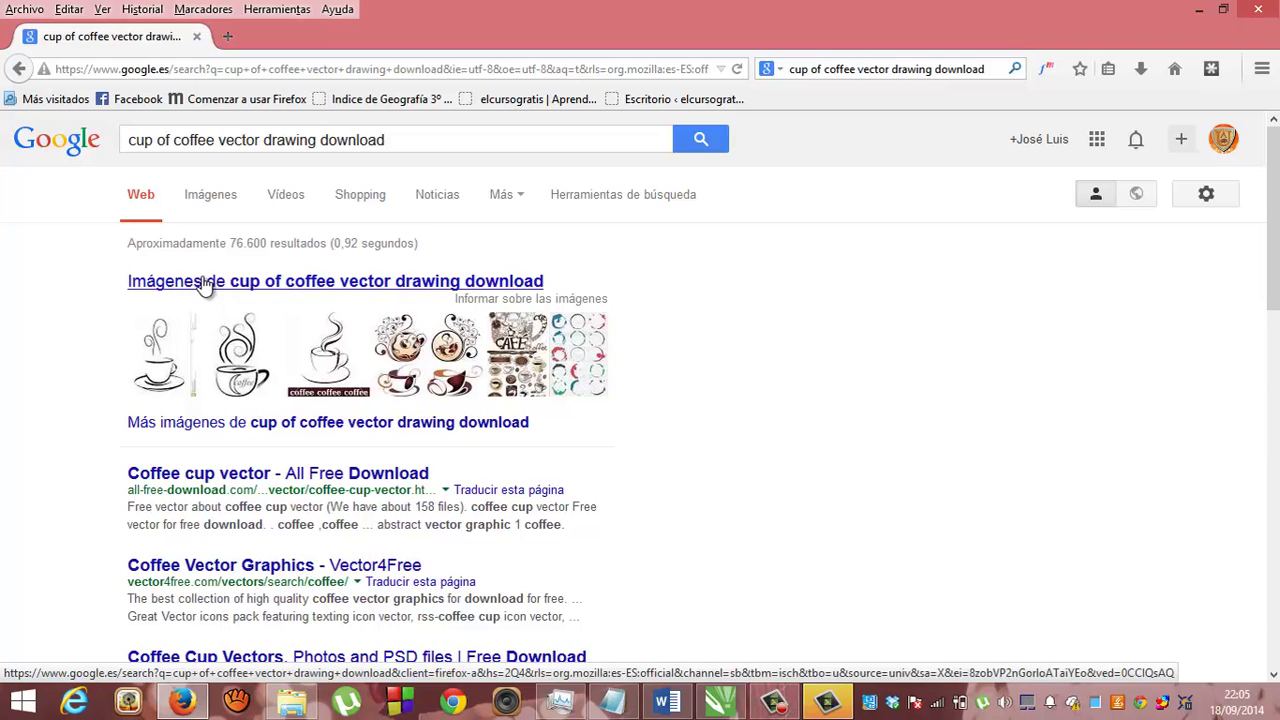
left_click(240, 480)
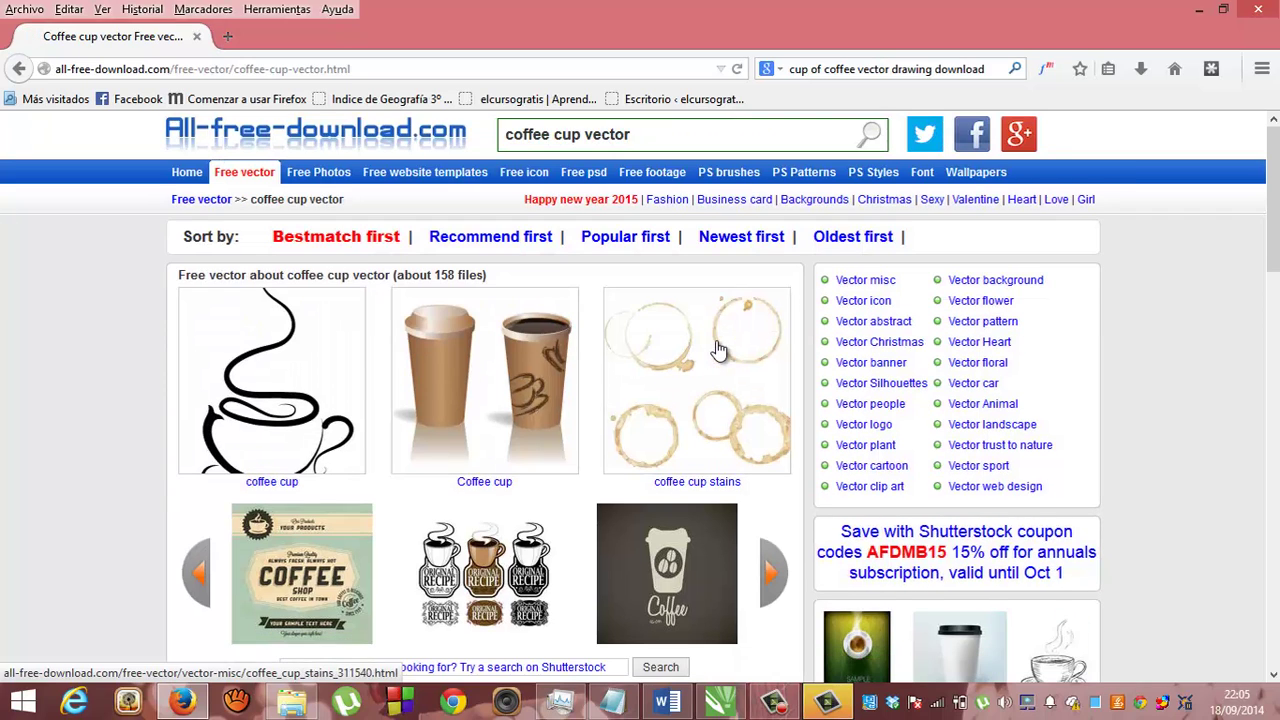
left_click(270, 393)
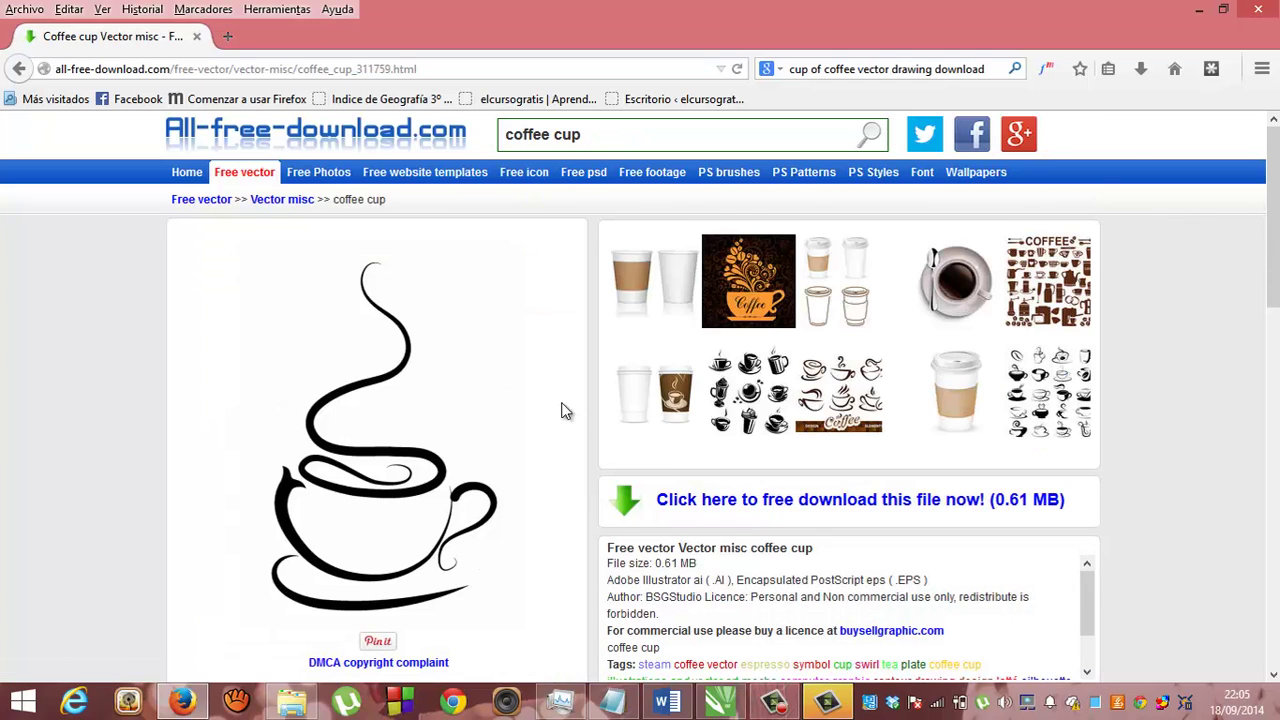
- Download the coffee cup vector archive coffee_cup_311759.zip and have it opened with WinRAR archiver
left_click_drag(1272, 290, 1275, 315)
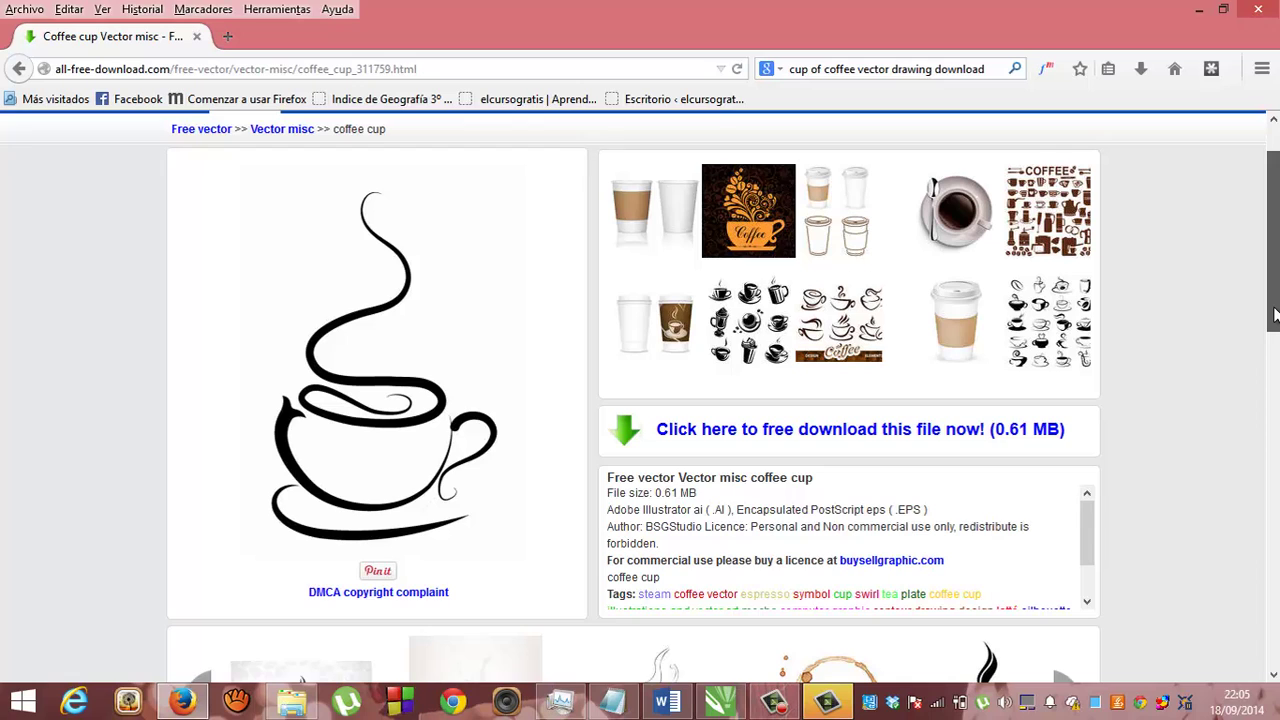
mouse_move(1275, 315)
left_mouse_down()
mouse_move(1273, 450)
mouse_move(1270, 325)
left_mouse_up()
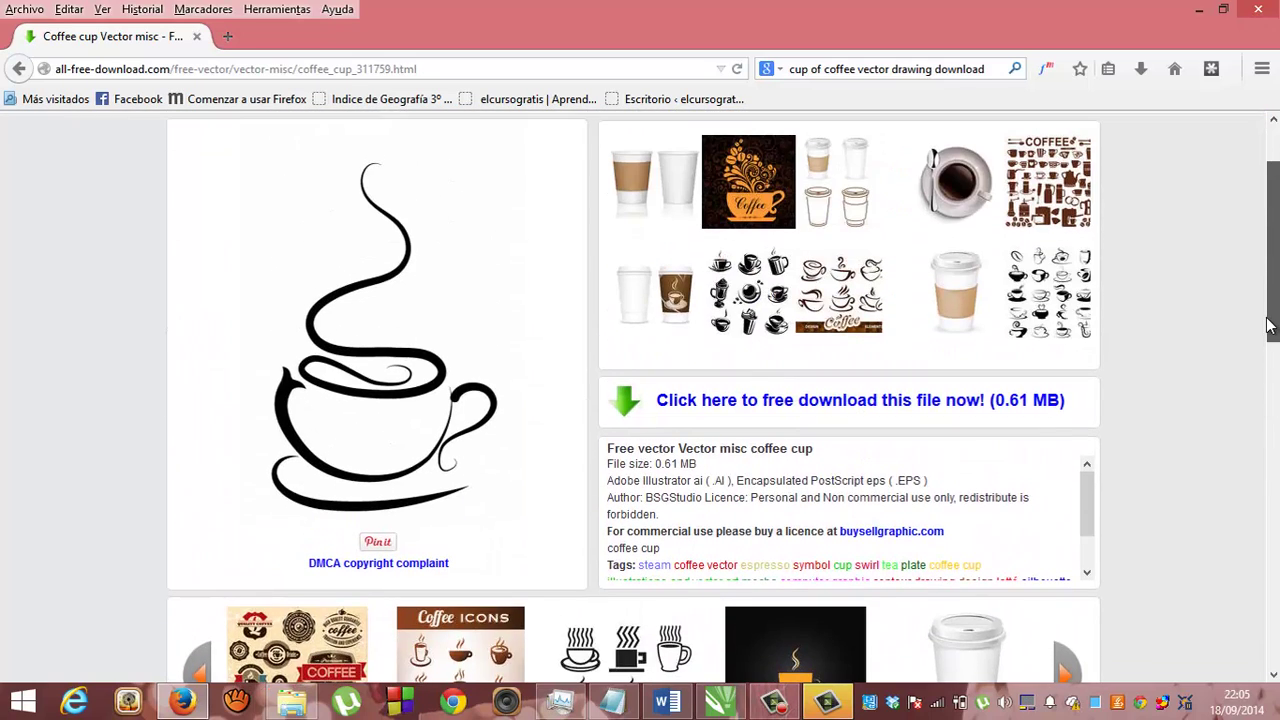
left_click(940, 405)
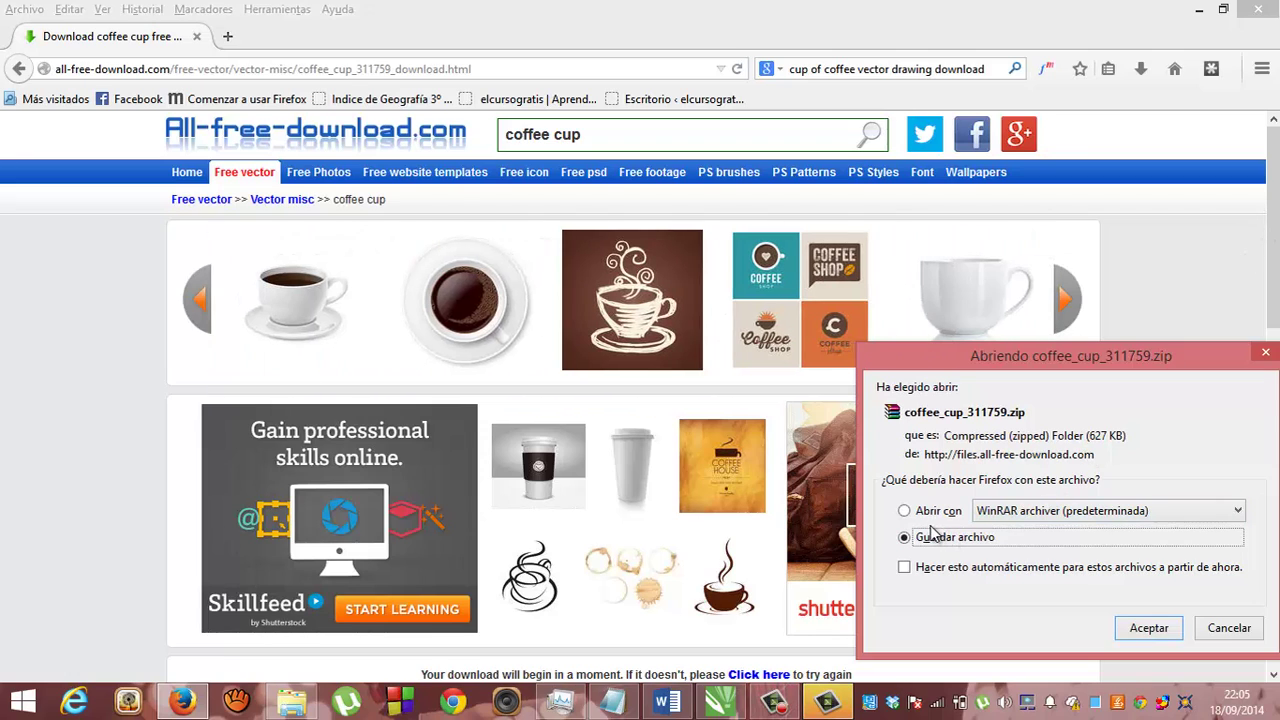
left_click(932, 519)
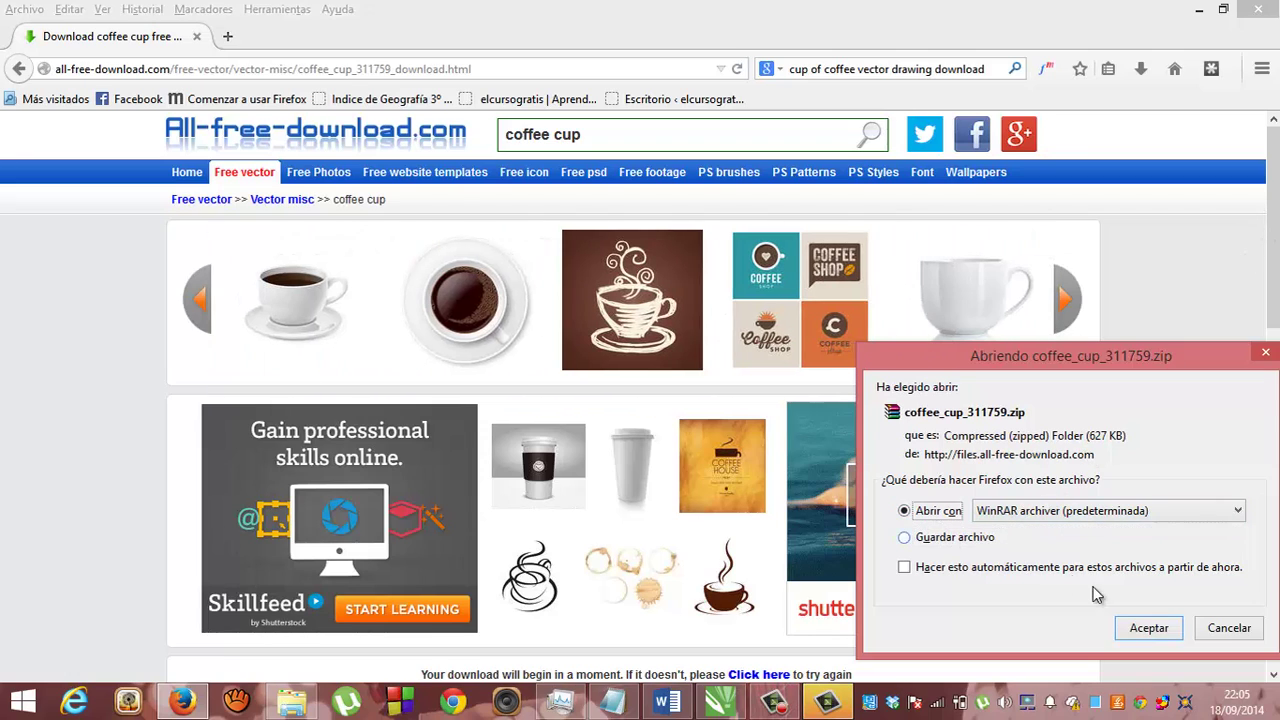
left_click(1149, 627)
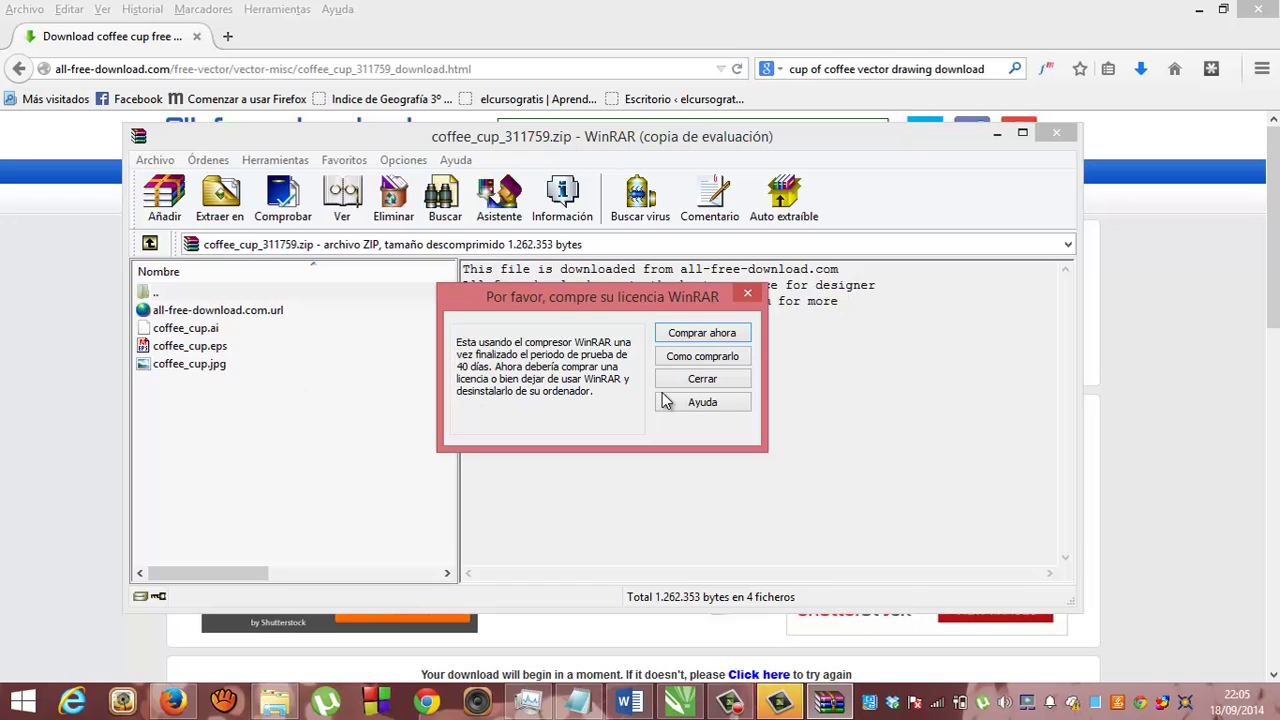
- Dismiss the WinRAR licence reminder, extract the coffee cup archive to the Desktop (Escritorio) folder and return to the browser
left_click(700, 379)
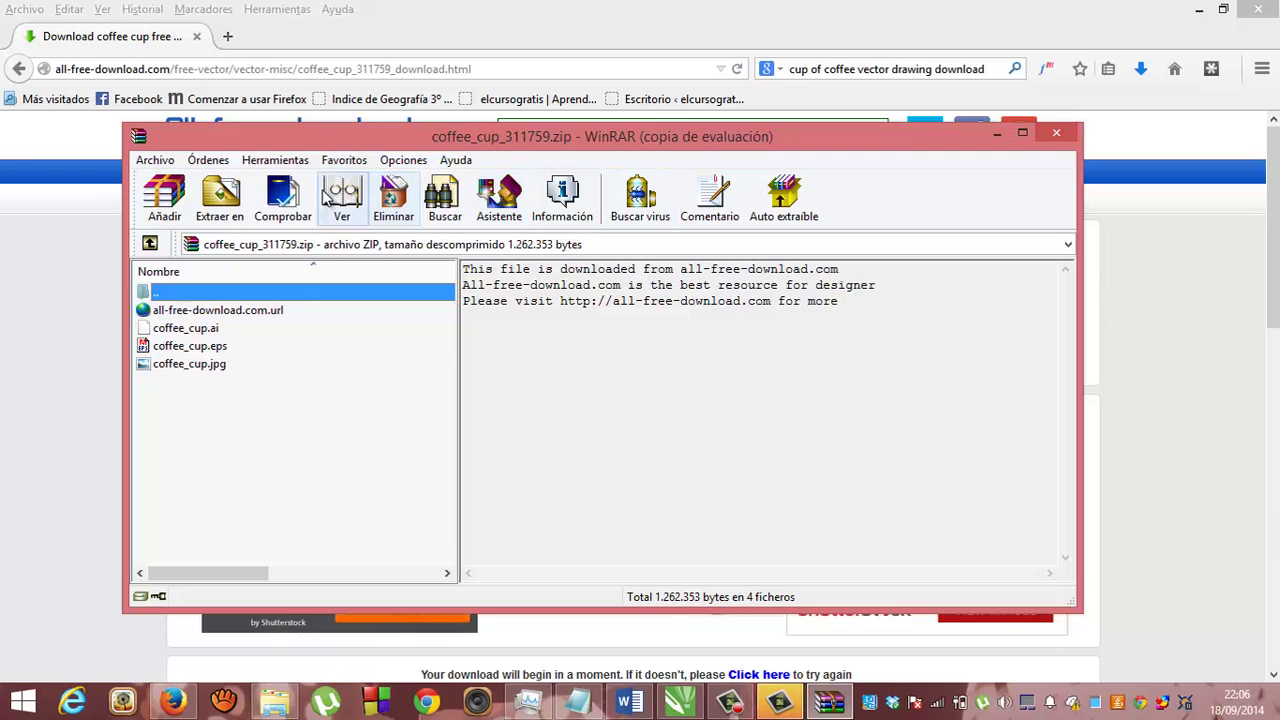
left_click(221, 200)
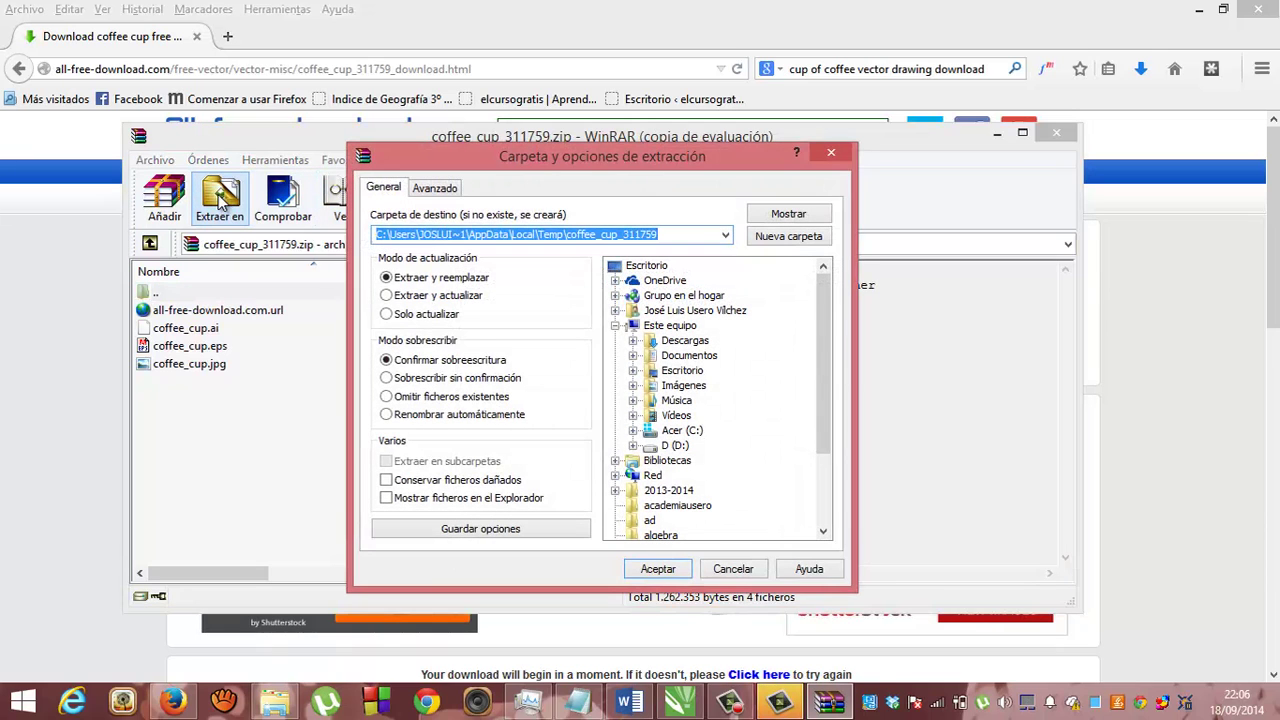
left_click(680, 371)
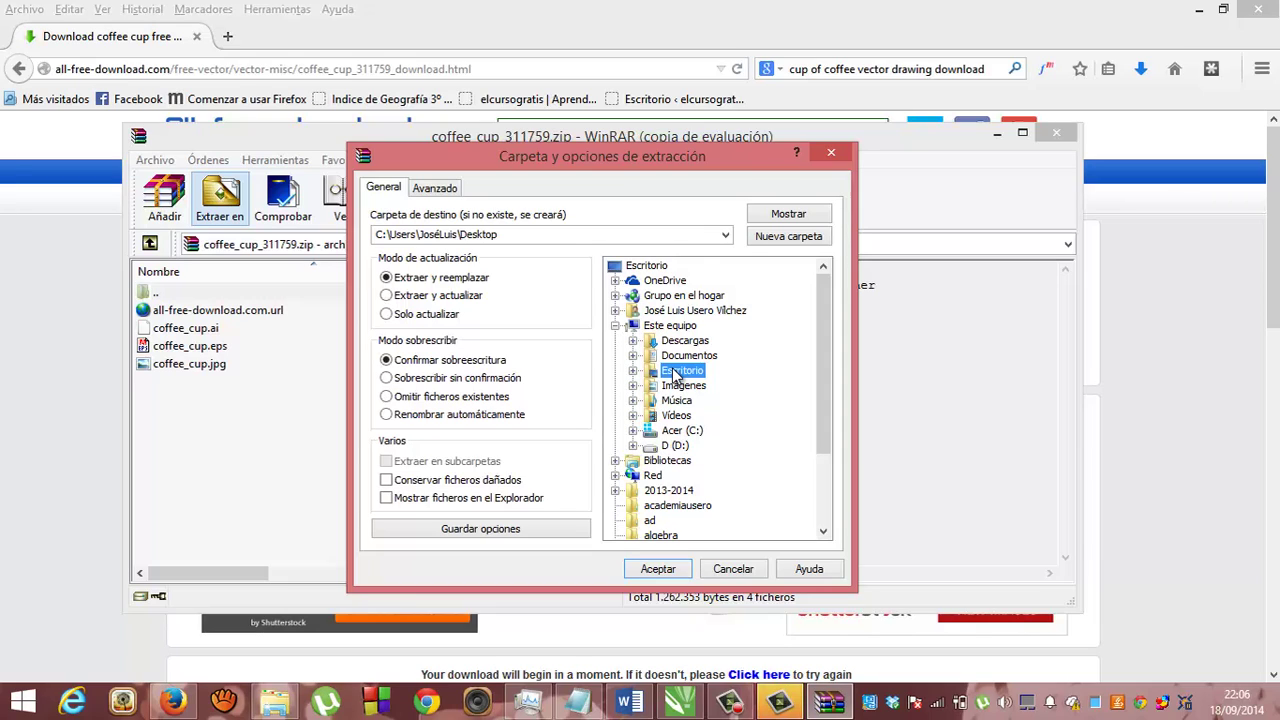
left_click(654, 570)
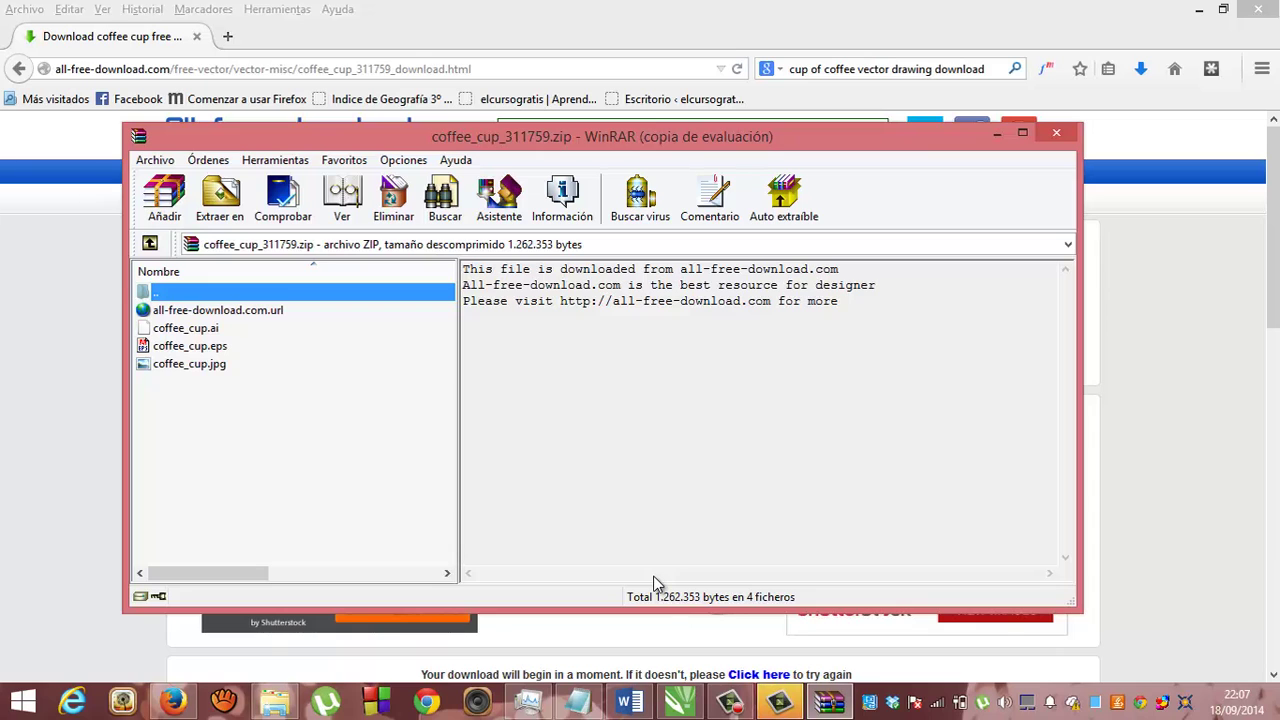
left_click(112, 364)
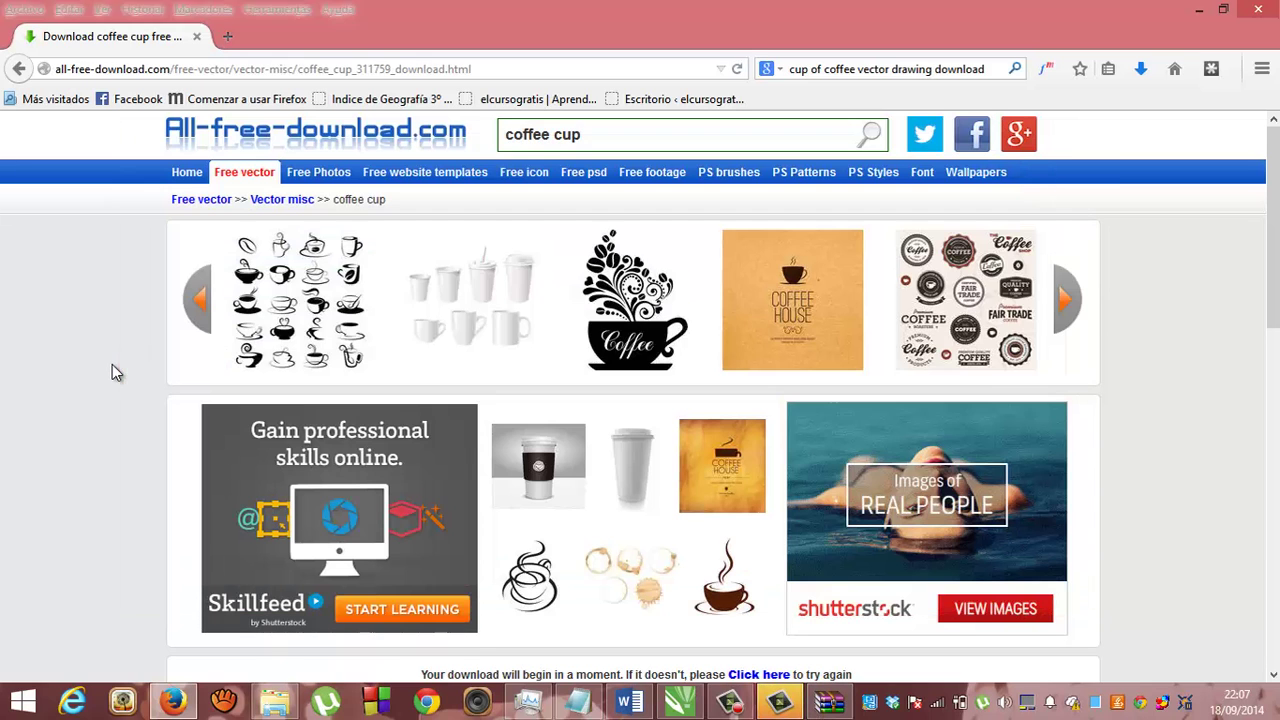
- Switch to CorelDRAW, import coffee_cup.ai from the Desktop and place it at original size beside the logo's upper left
left_click(670, 692)
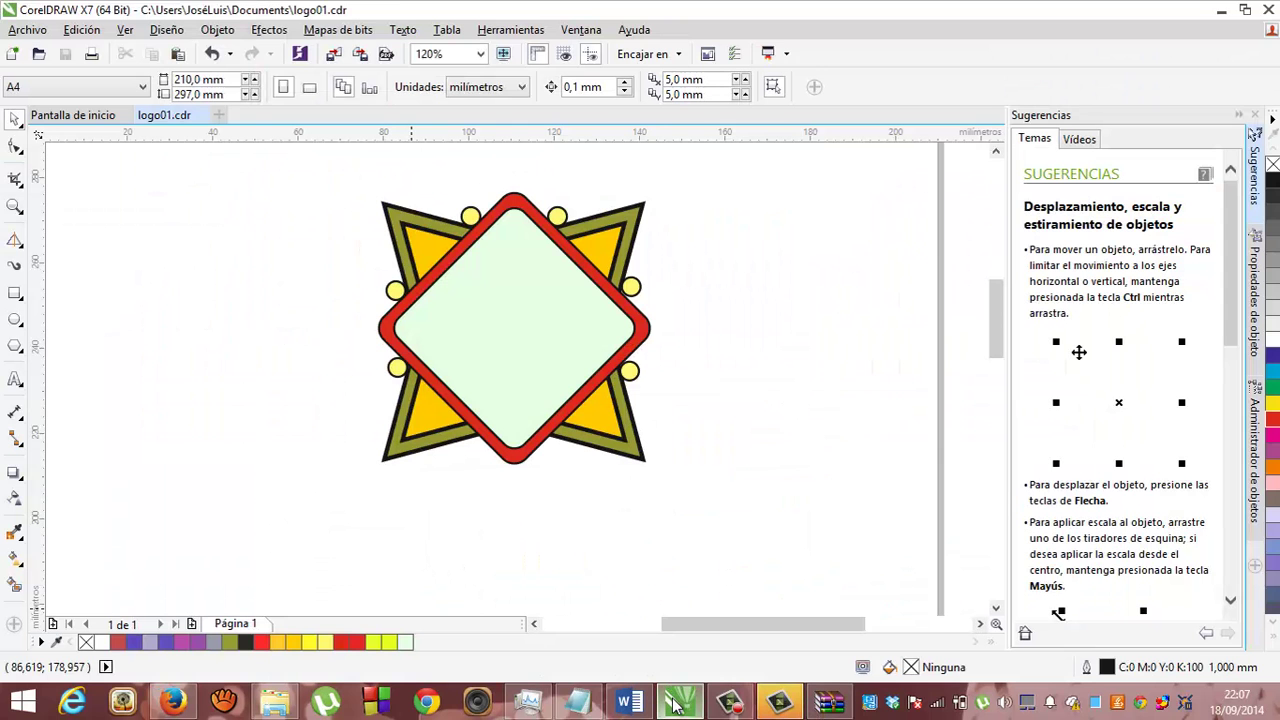
left_click(36, 29)
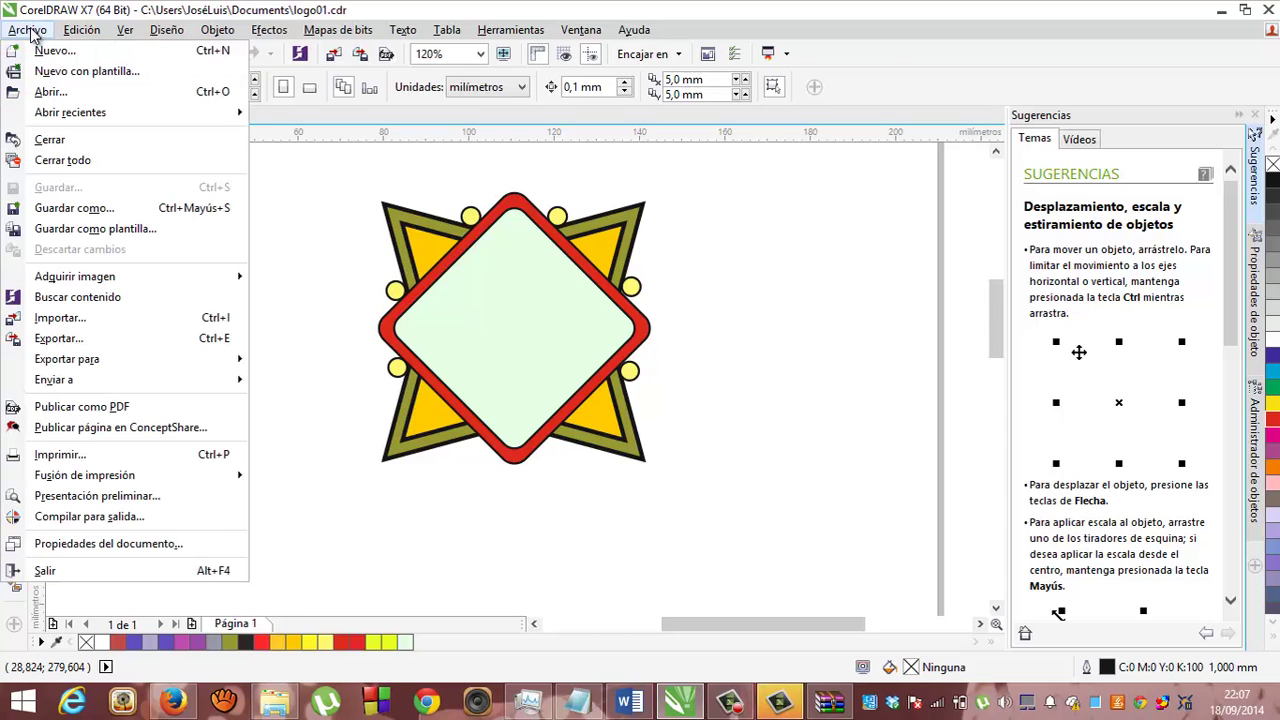
left_click(100, 324)
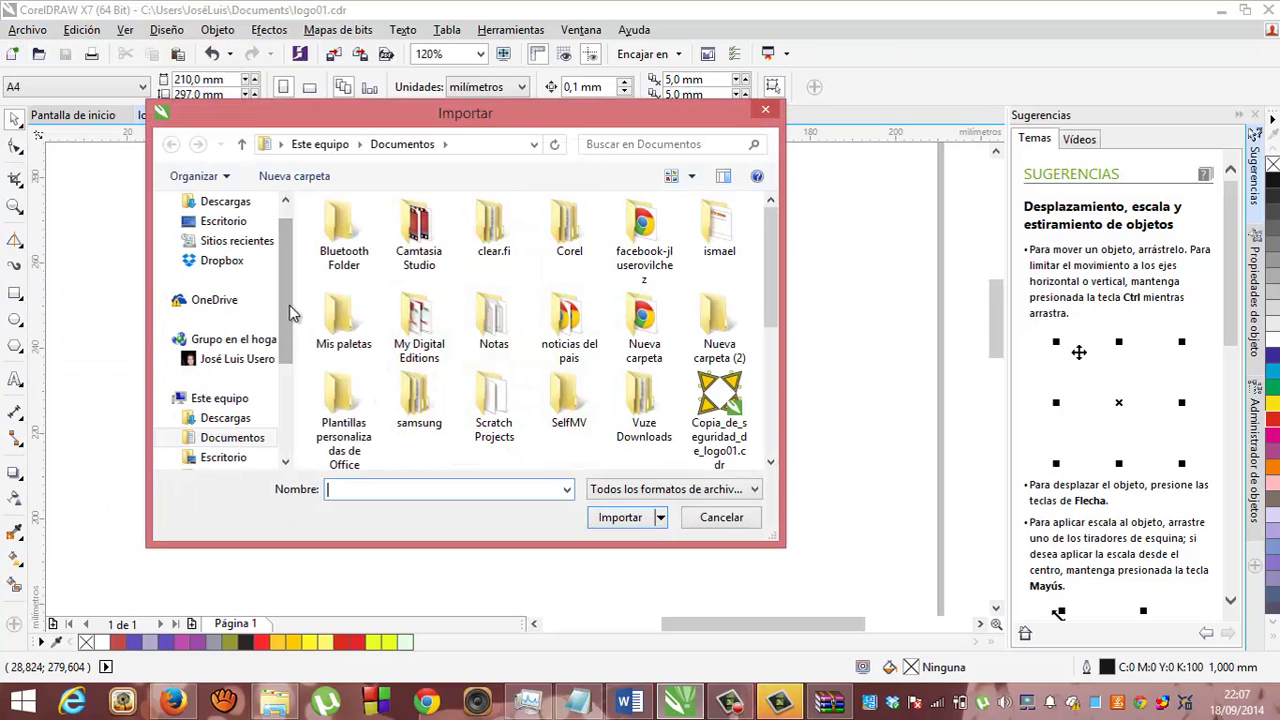
left_click(218, 458)
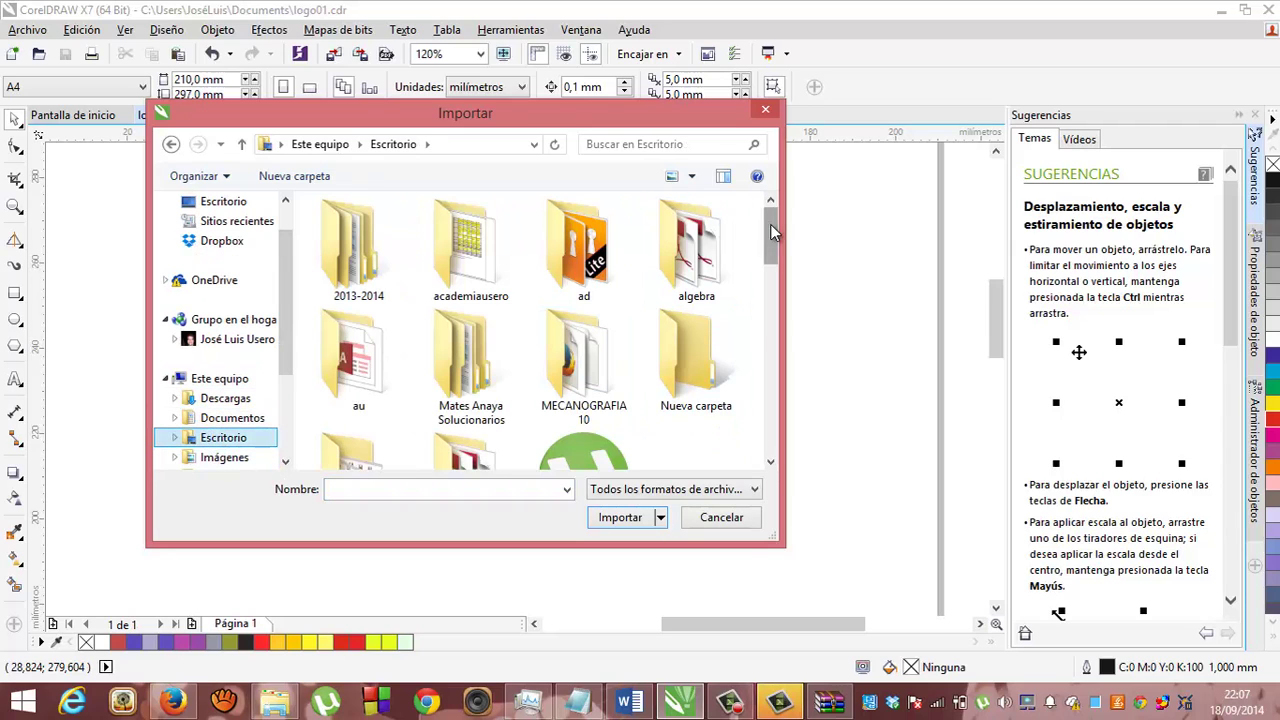
left_click_drag(770, 224, 786, 325)
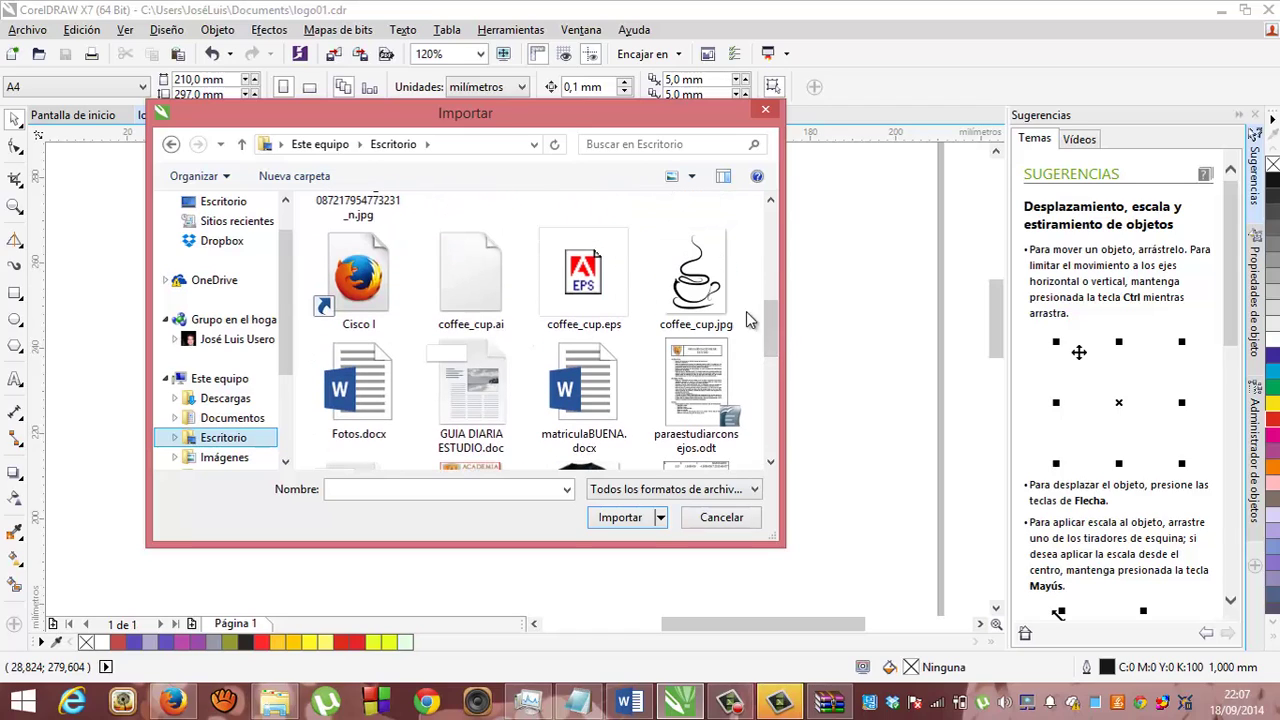
double_click(493, 268)
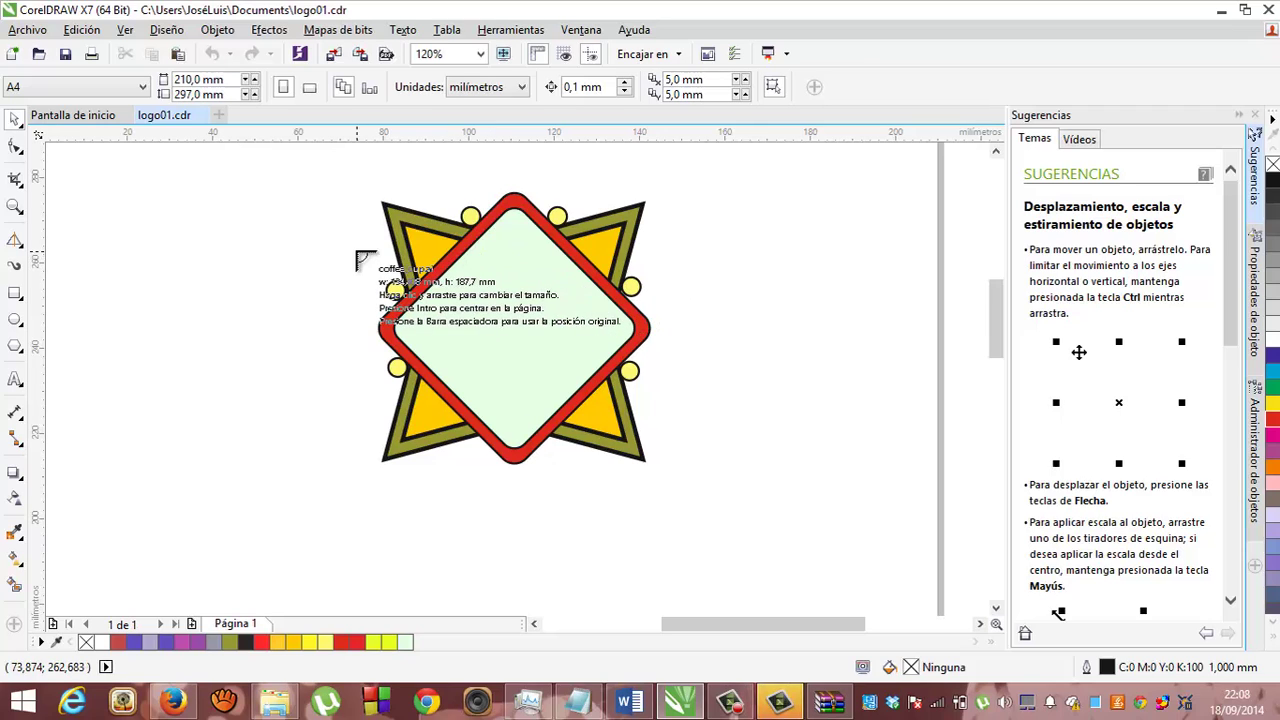
left_click(154, 184)
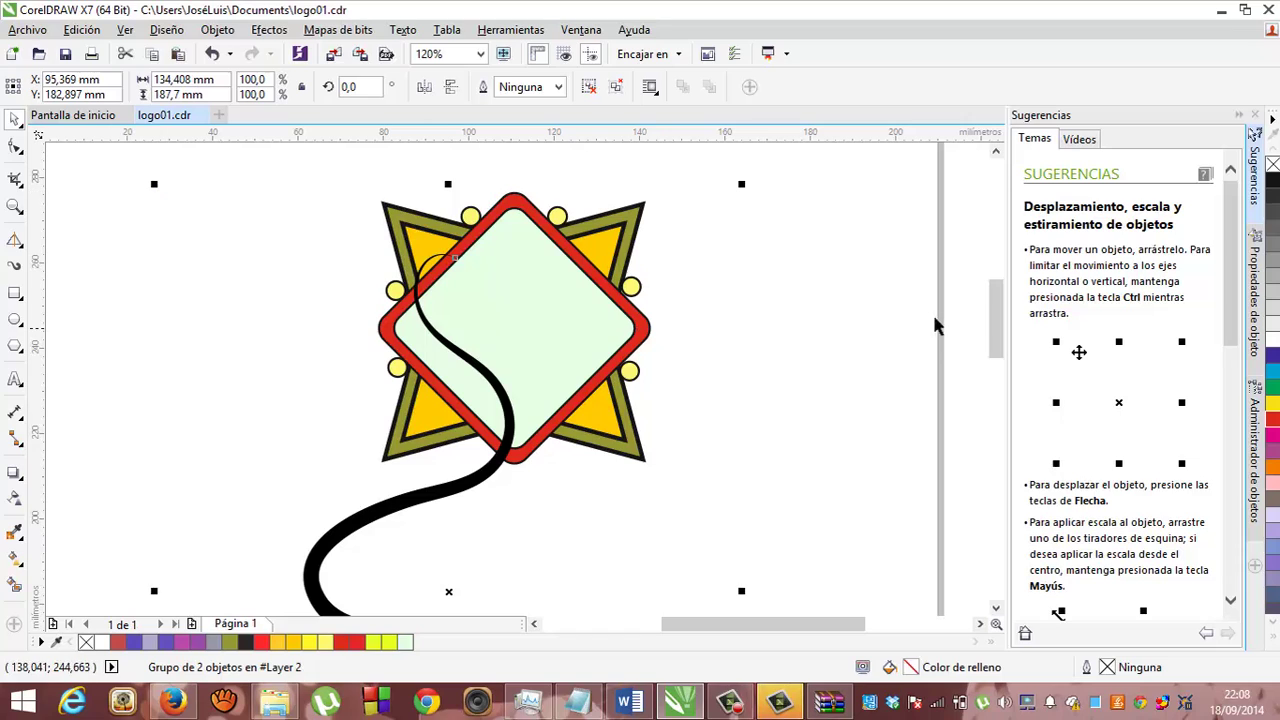
- Scale the imported coffee cup proportionally down to about 25 × 35 mm and move it into the middle of the light diamond
left_click_drag(992, 309, 991, 388)
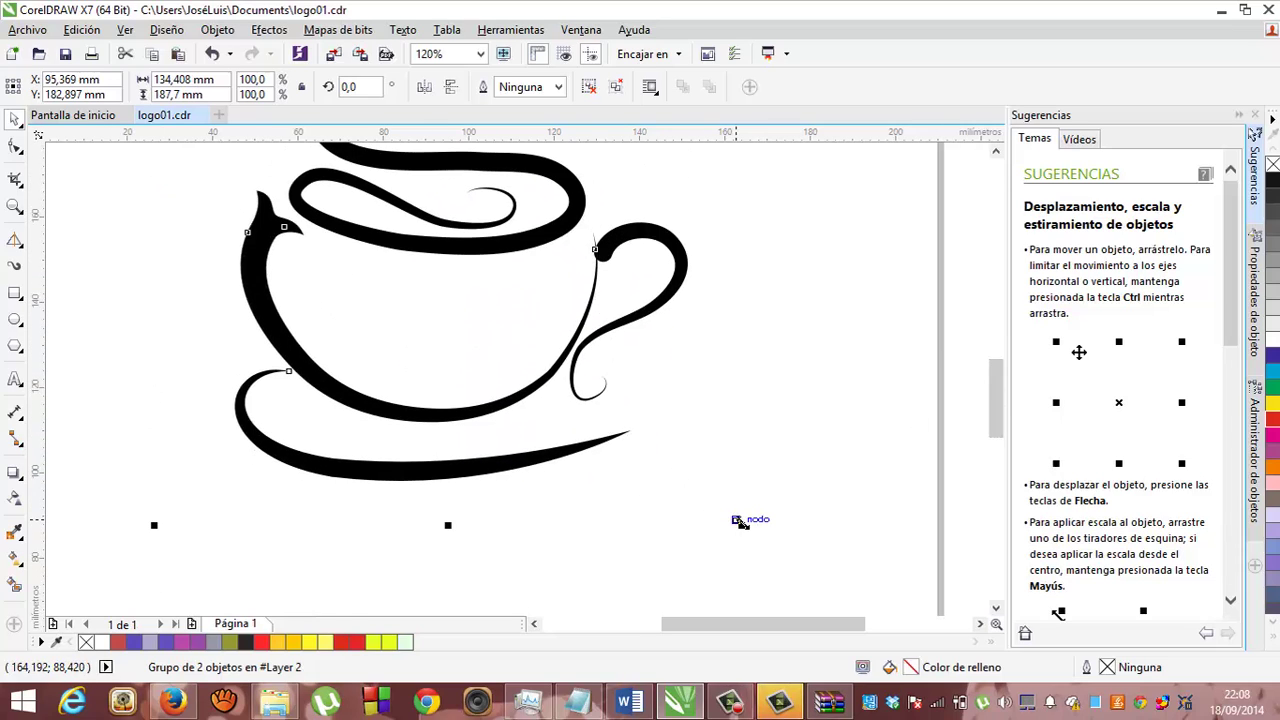
left_click_drag(740, 523, 470, 265)
left_click_drag(992, 372, 989, 291)
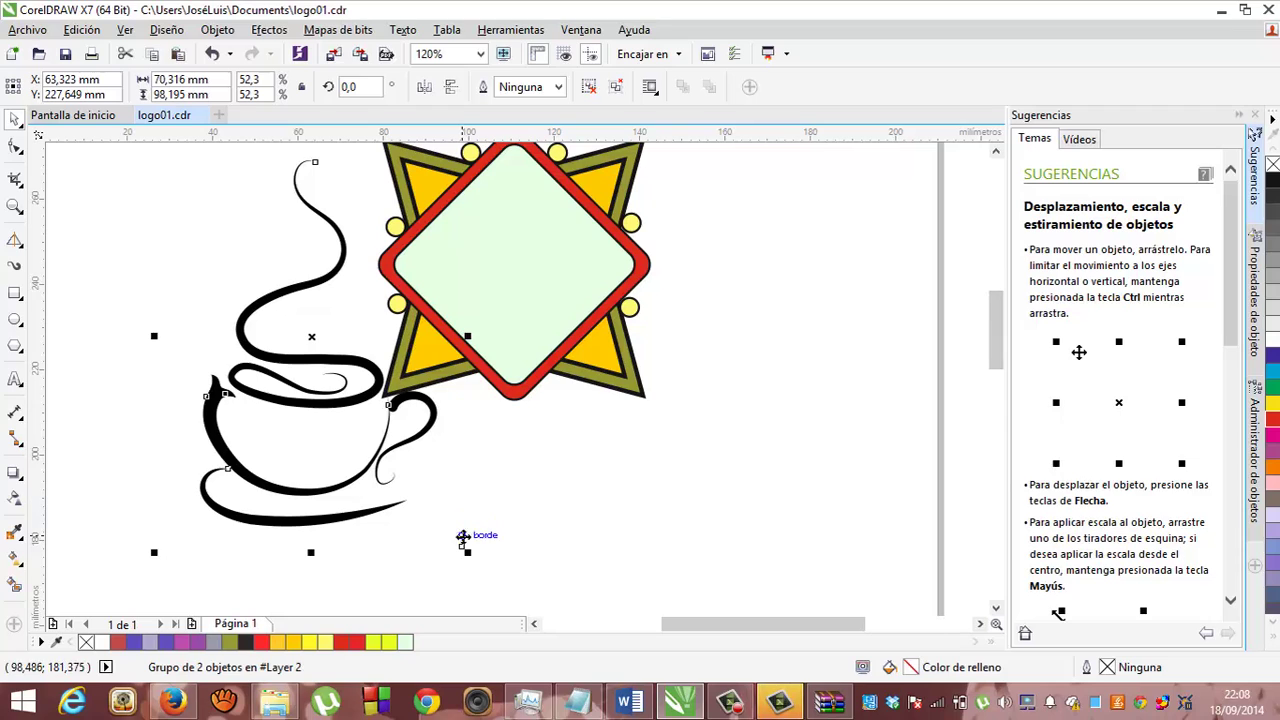
left_click_drag(461, 546, 275, 284)
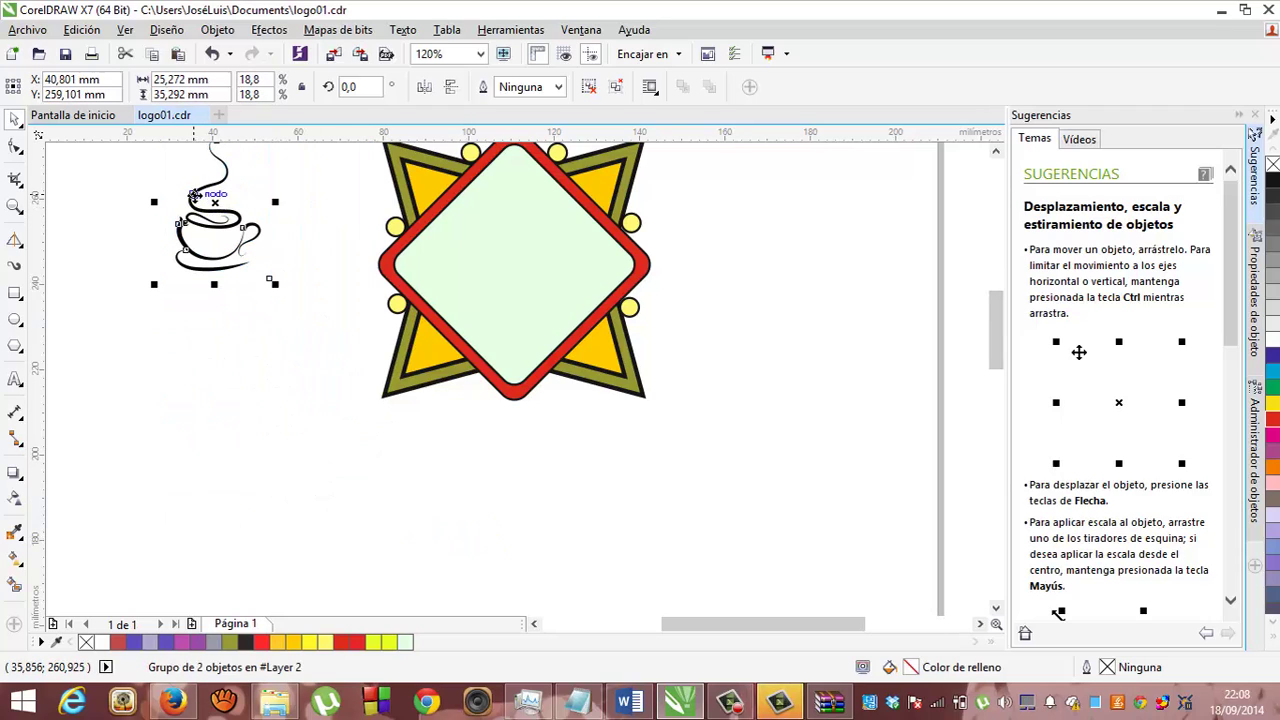
left_click_drag(195, 195, 495, 242)
left_click(698, 333)
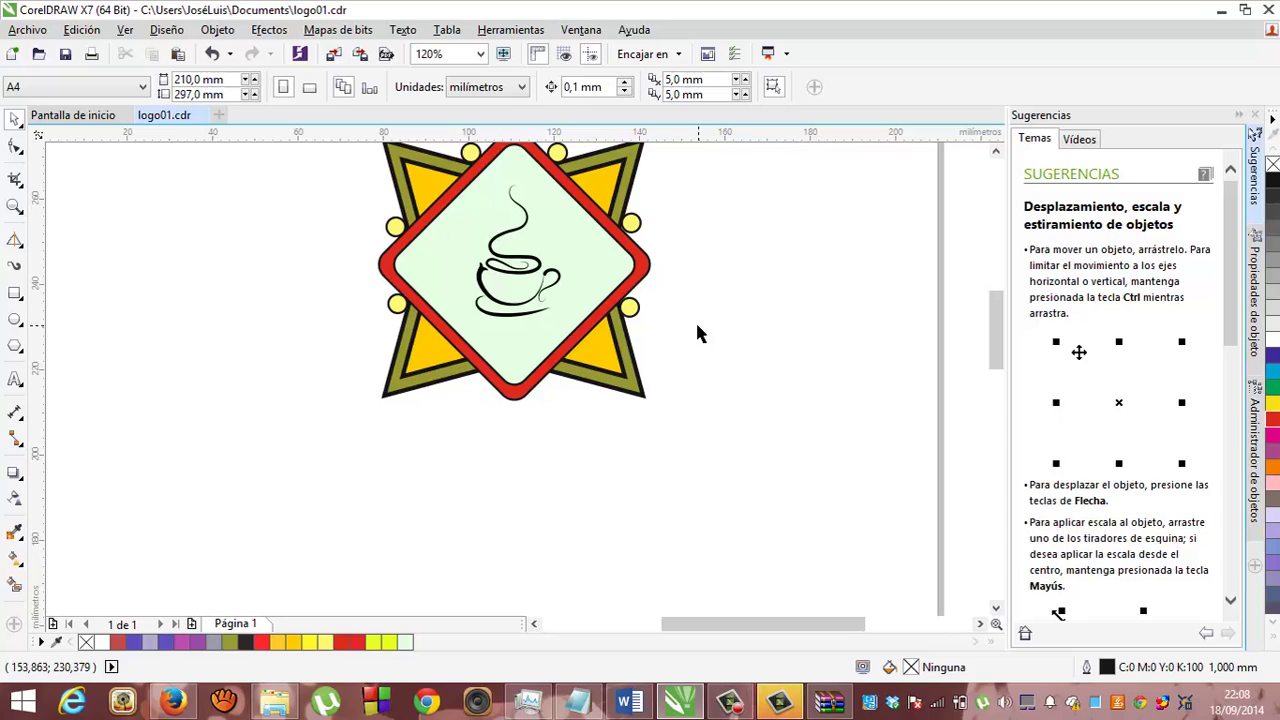
- Give the coffee cup group a red outline and deselect it
left_click(531, 259)
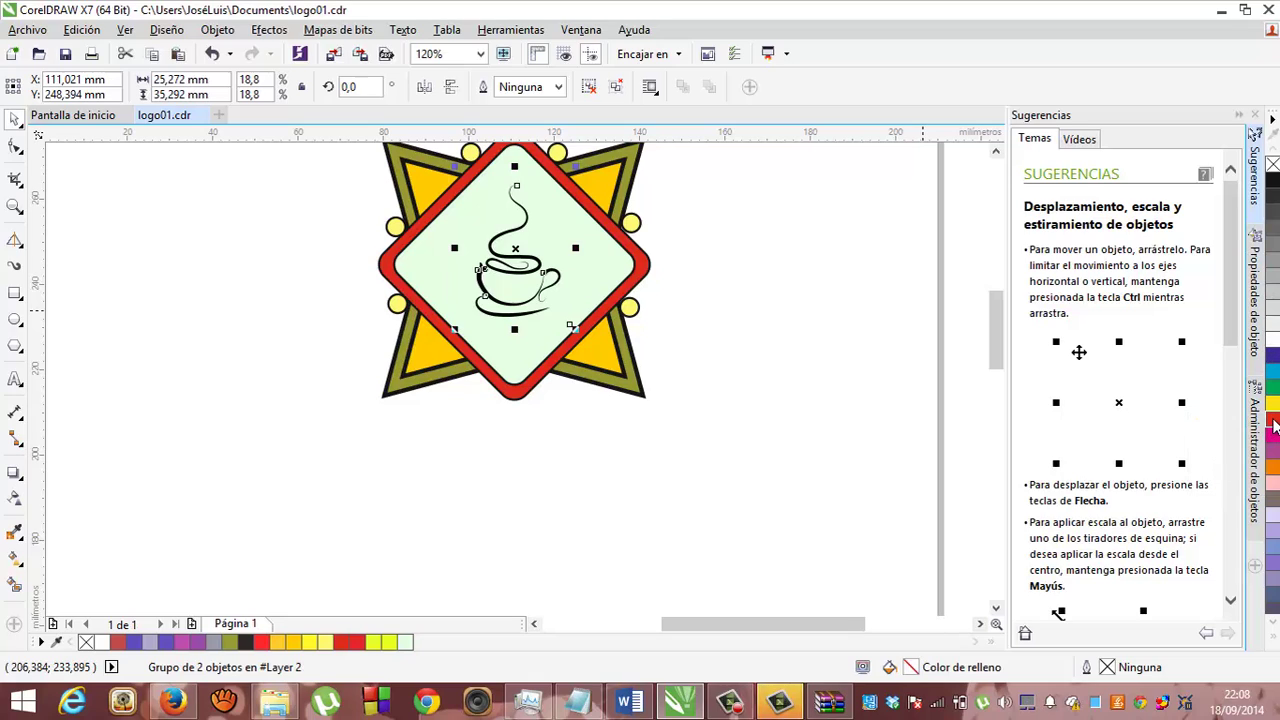
right_click(1275, 425)
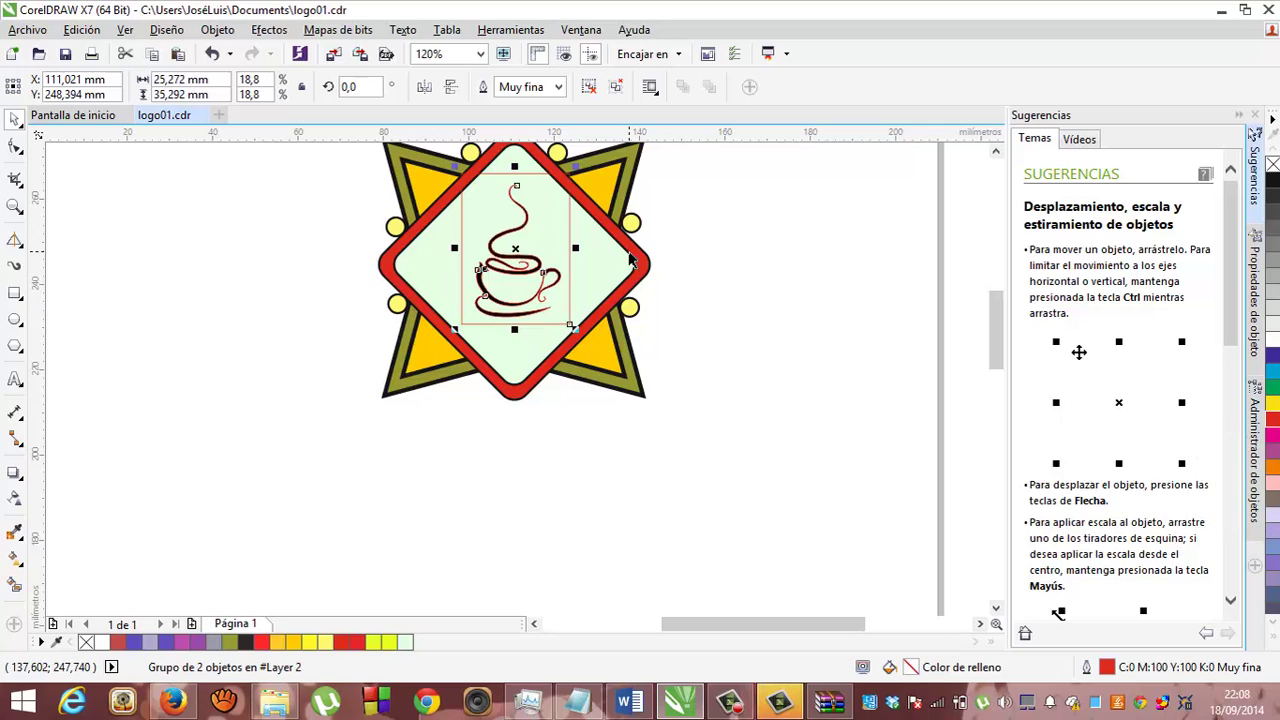
left_click(646, 263)
left_click(686, 272)
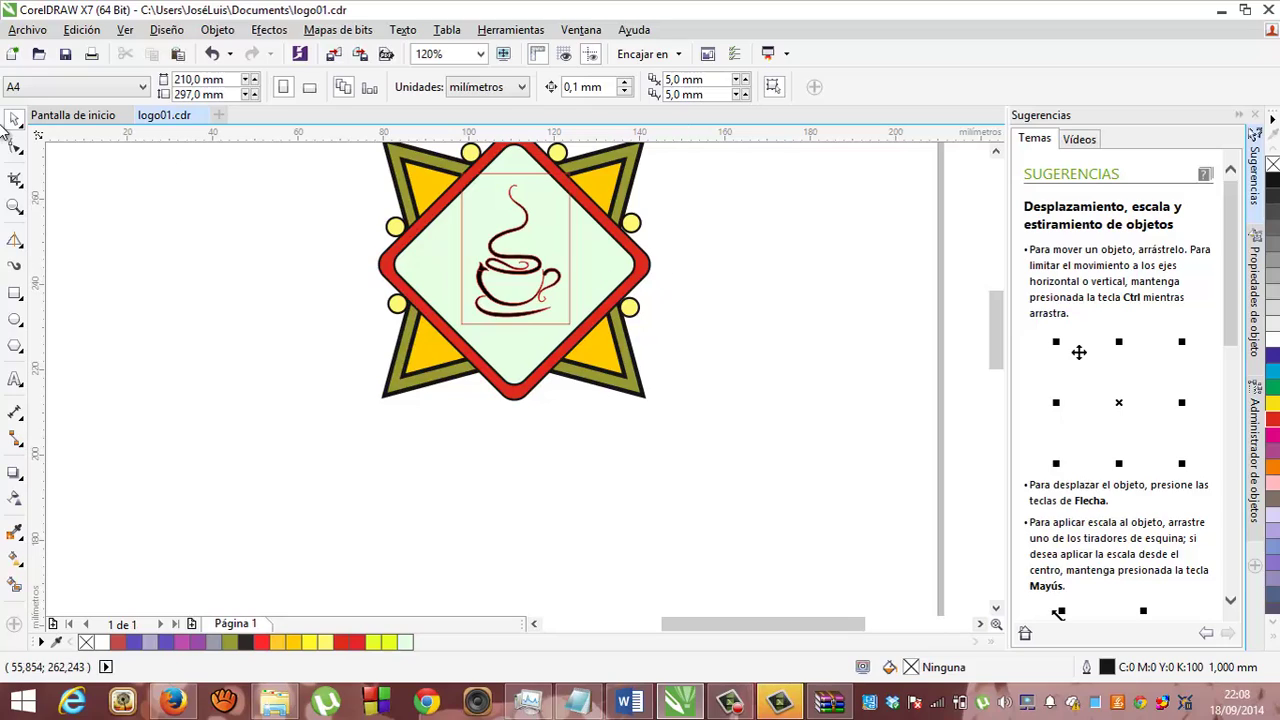
- Draw a rectangle about 78 × 16 mm below the logo and set its outline width to 0.5 mm
left_click(15, 298)
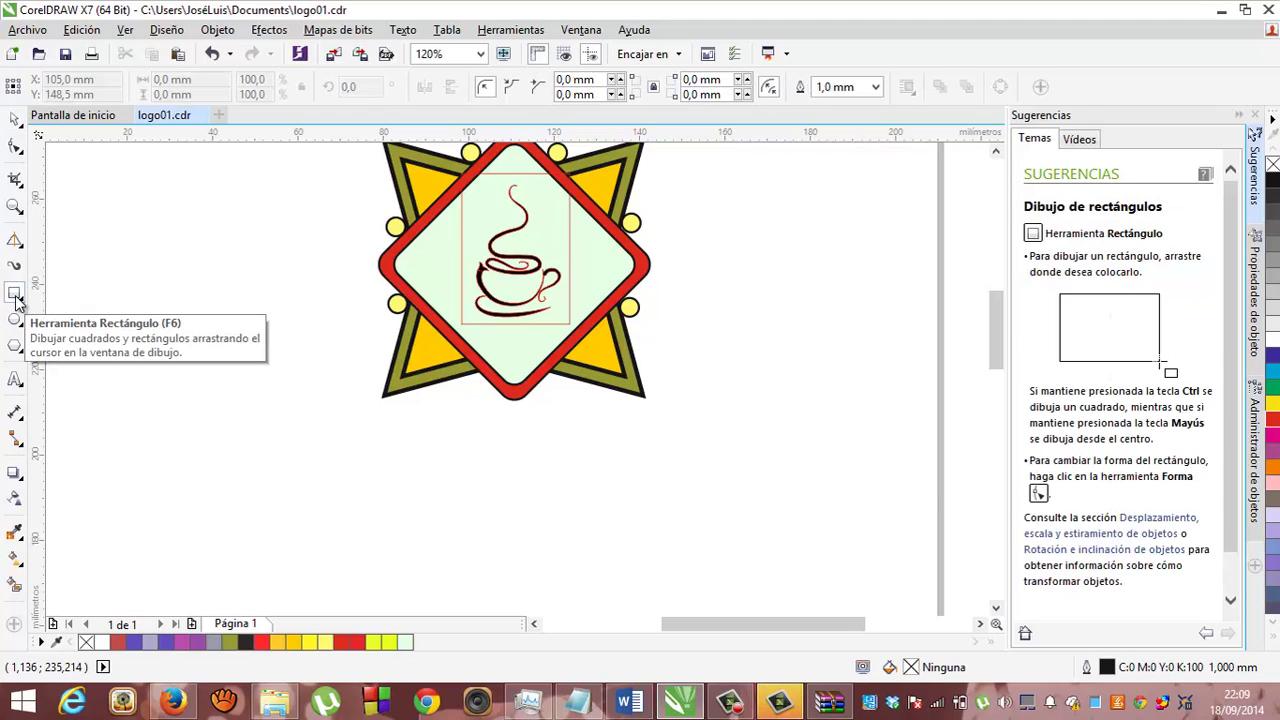
left_click_drag(271, 474, 604, 544)
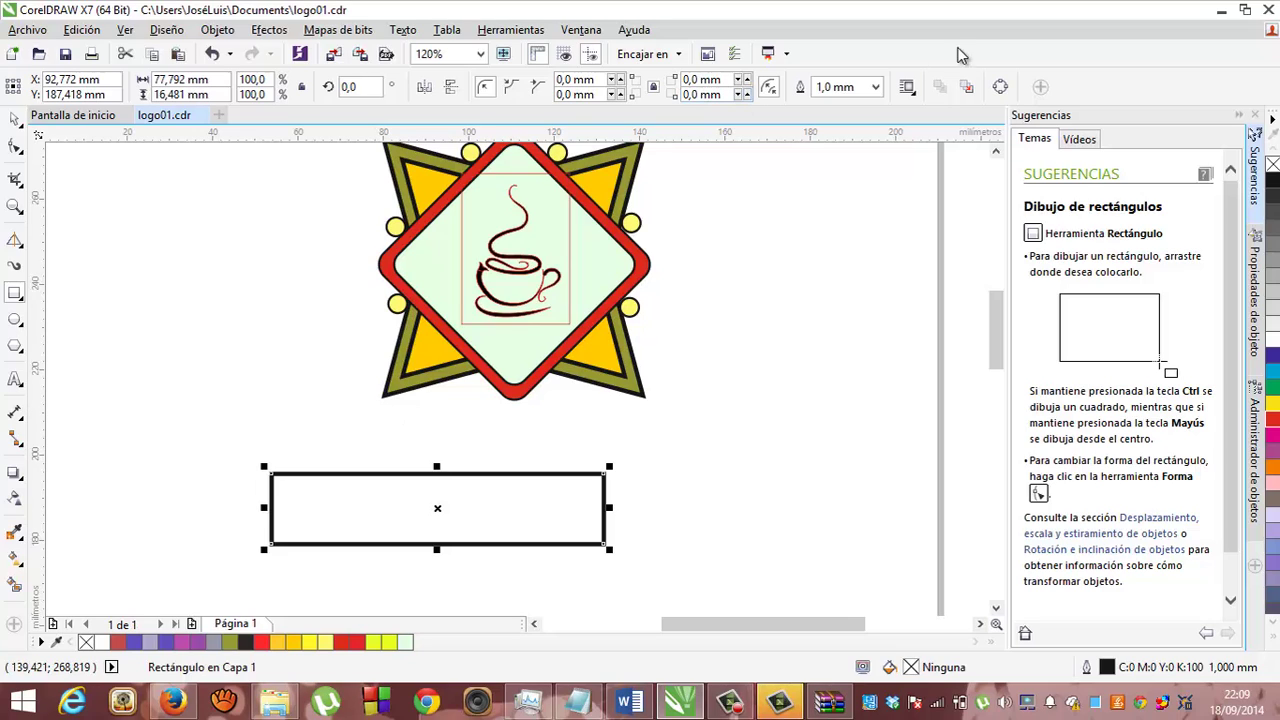
left_click(876, 88)
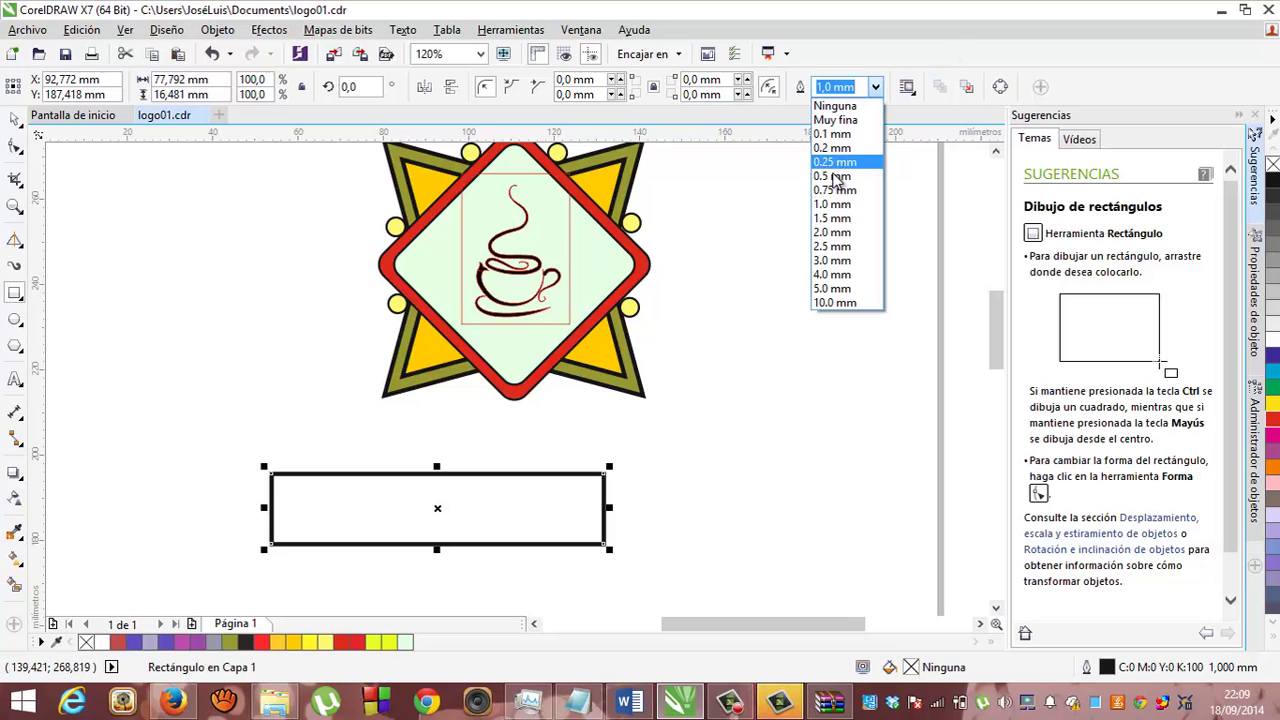
left_click(831, 177)
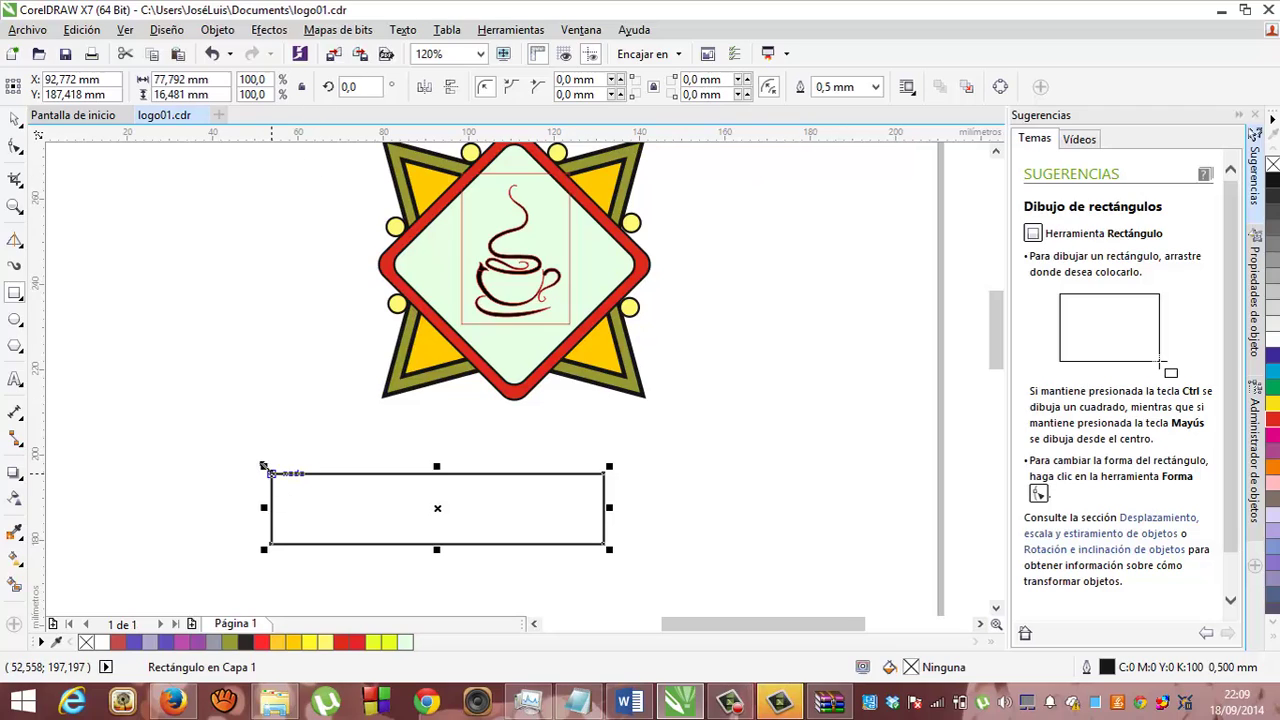
- Round all four corners of the new rectangle to a radius of about 4.2 mm
left_click(15, 146)
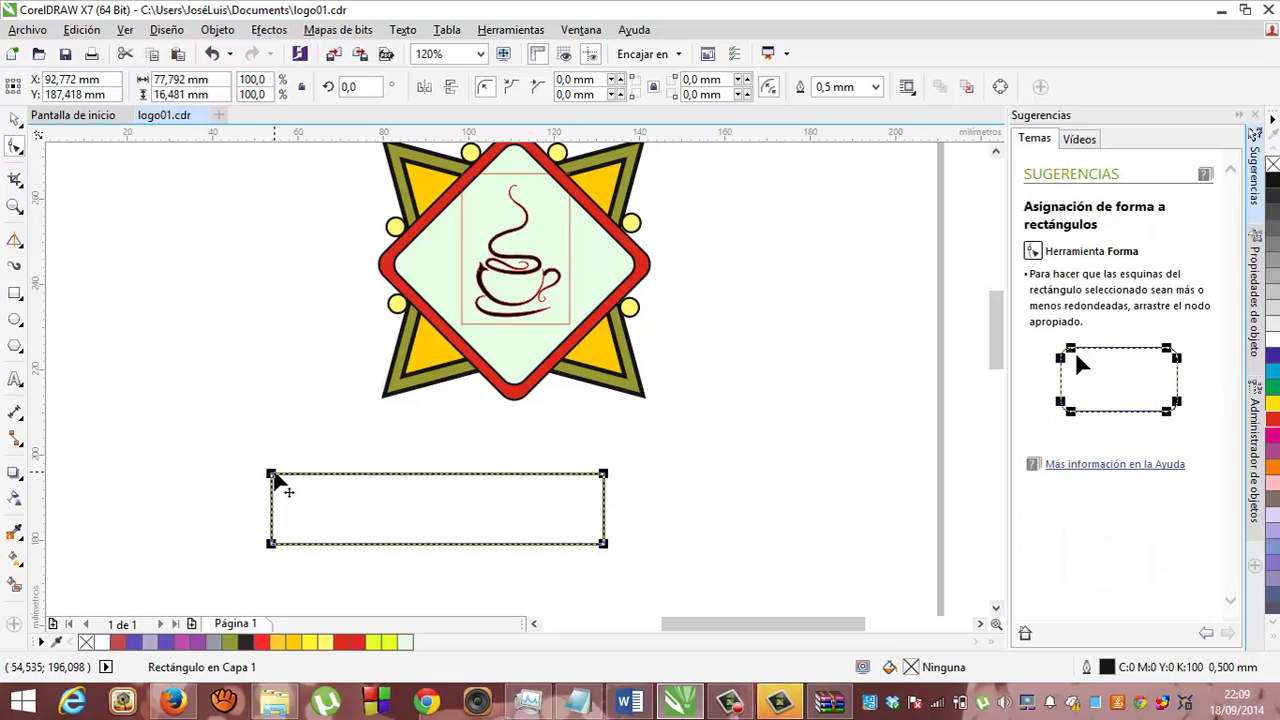
left_click_drag(272, 474, 290, 476)
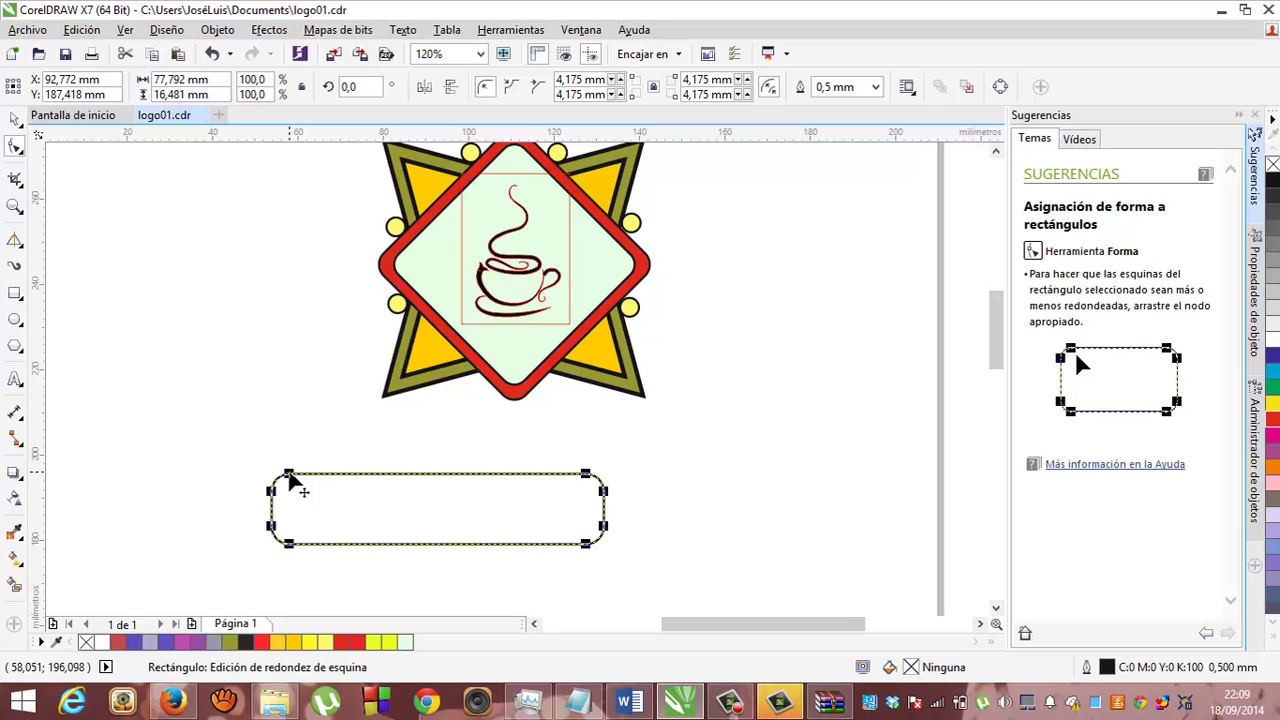
left_click(304, 466)
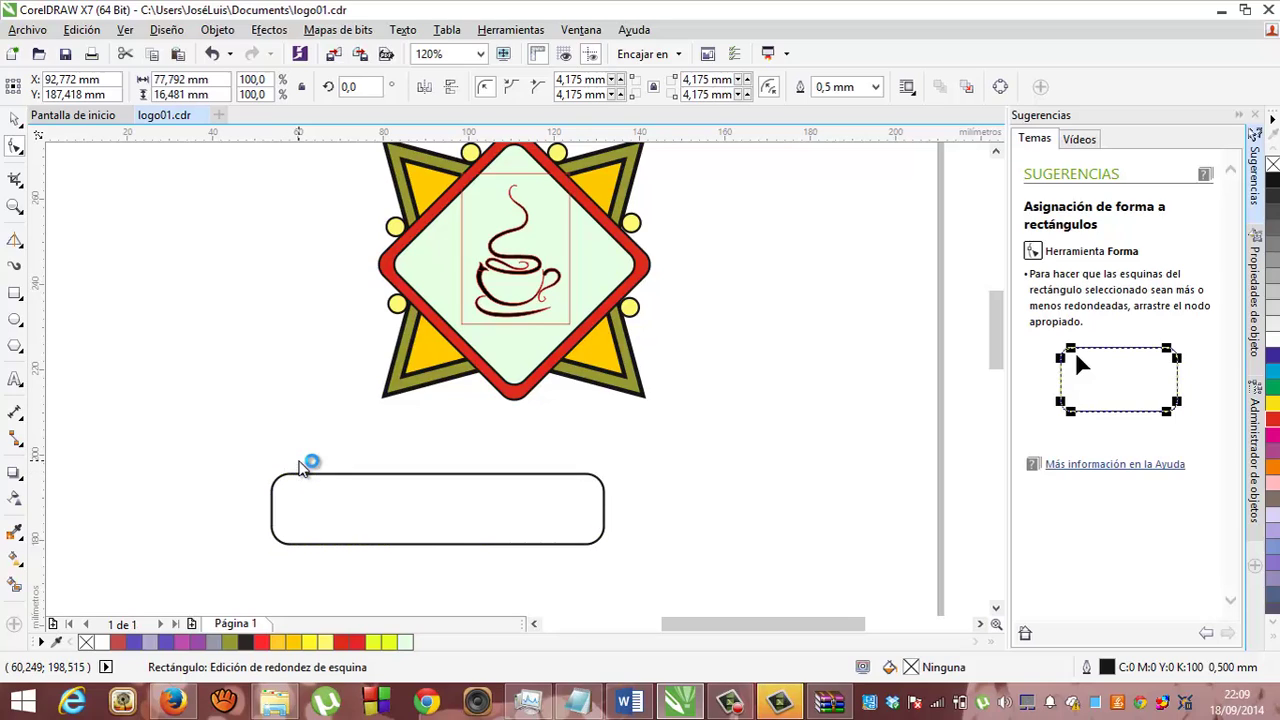
left_click(352, 510)
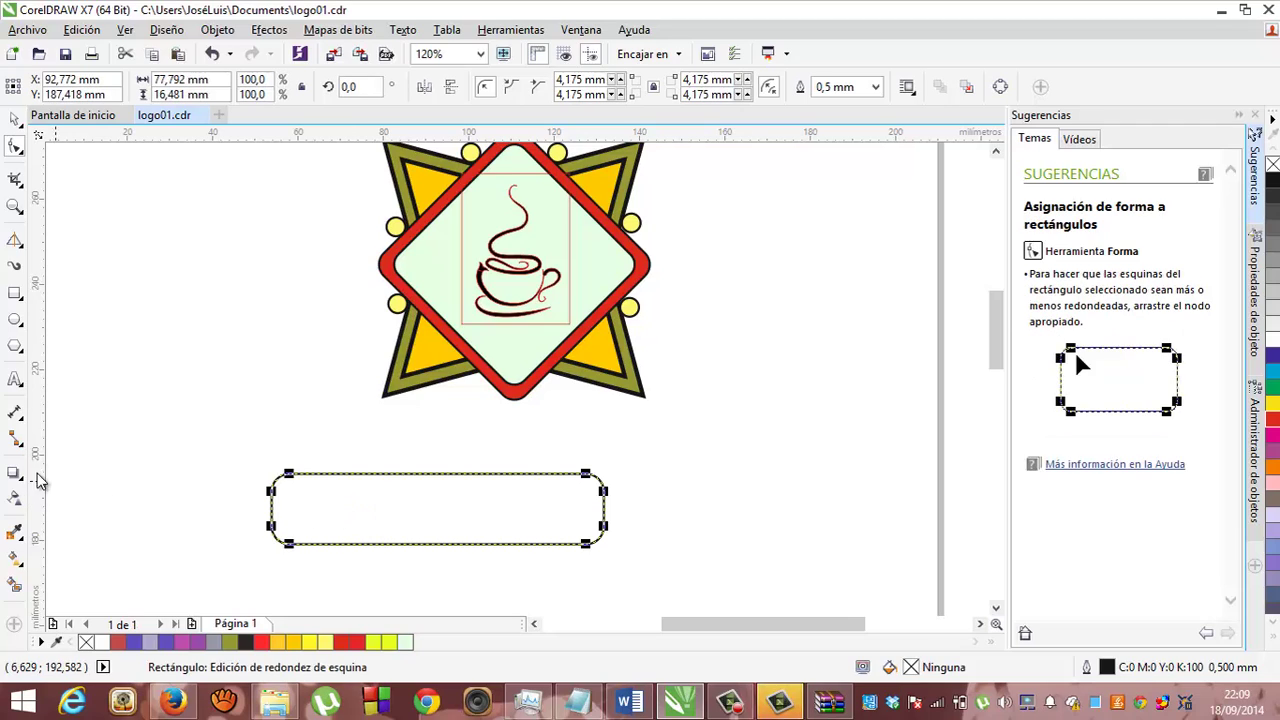
- Open the Silueta (contour) settings and set the rectangle's corner radius to about 2.6 mm
left_click(278, 34)
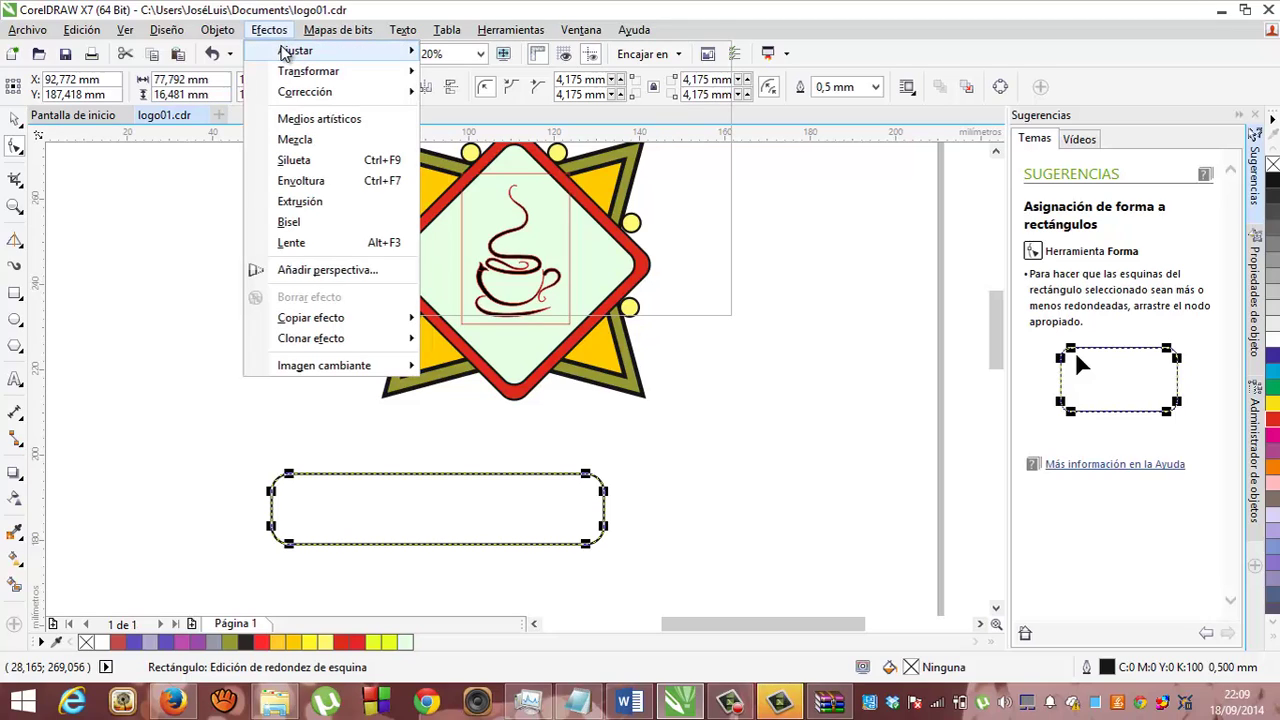
mouse_move(286, 50)
mouse_move(287, 78)
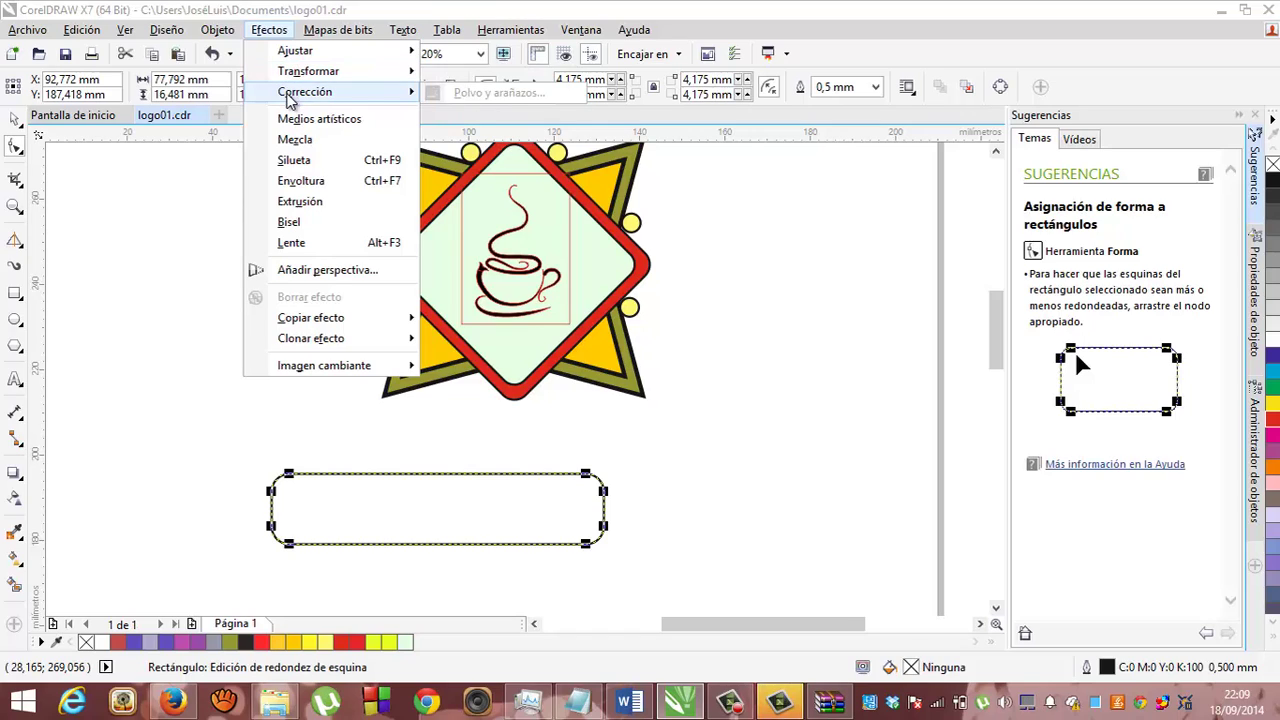
left_click(293, 162)
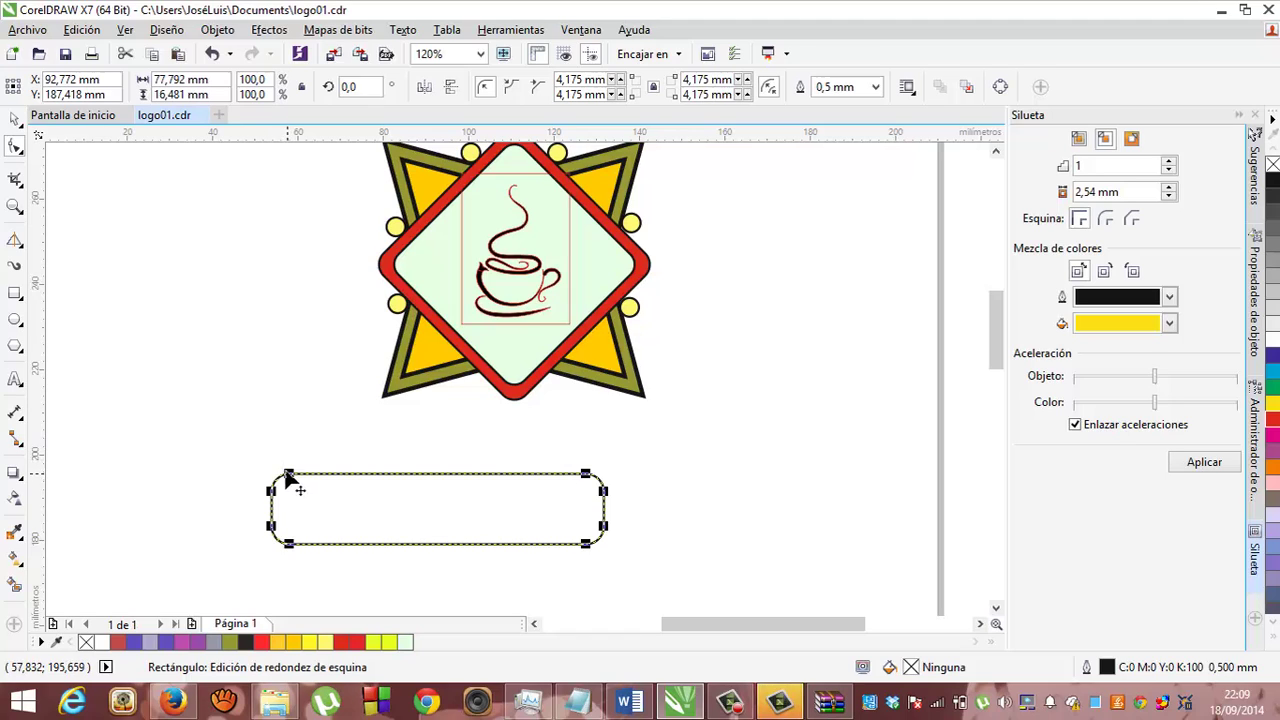
mouse_move(289, 473)
left_mouse_down()
mouse_move(286, 451)
mouse_move(273, 477)
mouse_move(303, 491)
mouse_move(277, 480)
mouse_move(286, 494)
mouse_move(282, 478)
left_mouse_up()
left_click(15, 118)
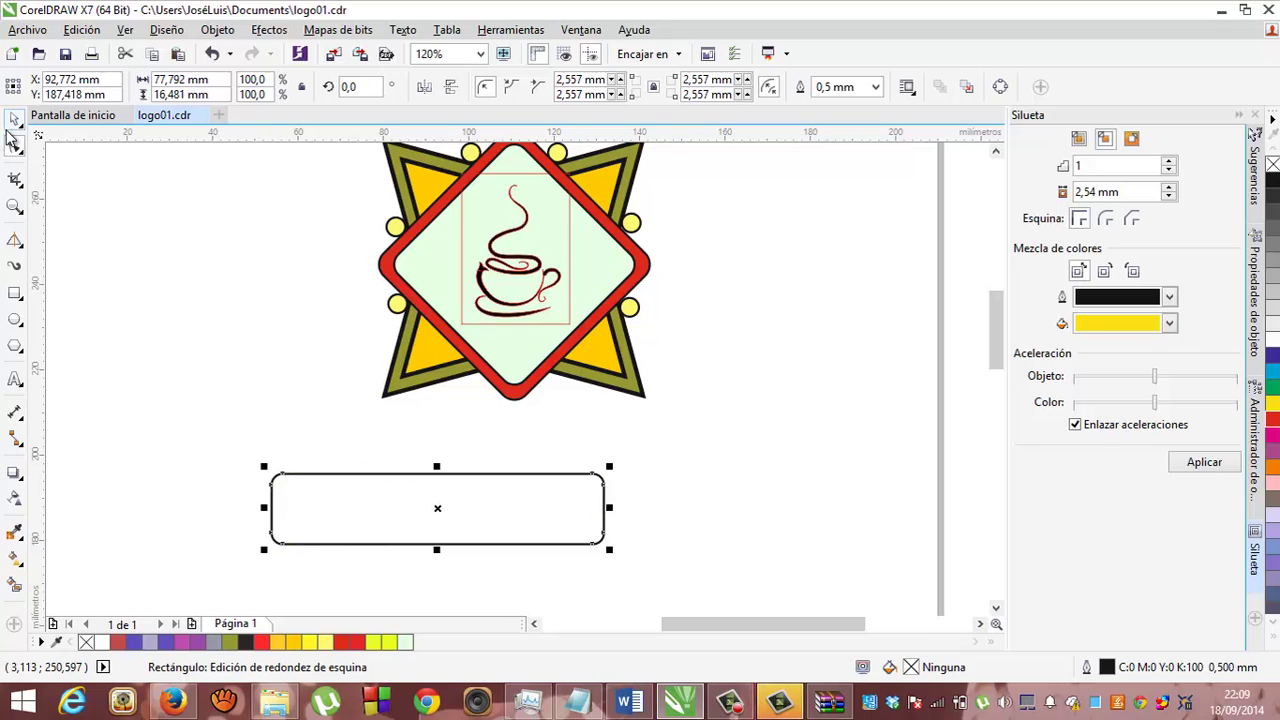
- Try an outward contour of about 5.3 mm around the rounded rectangle and undo it
left_click(16, 500)
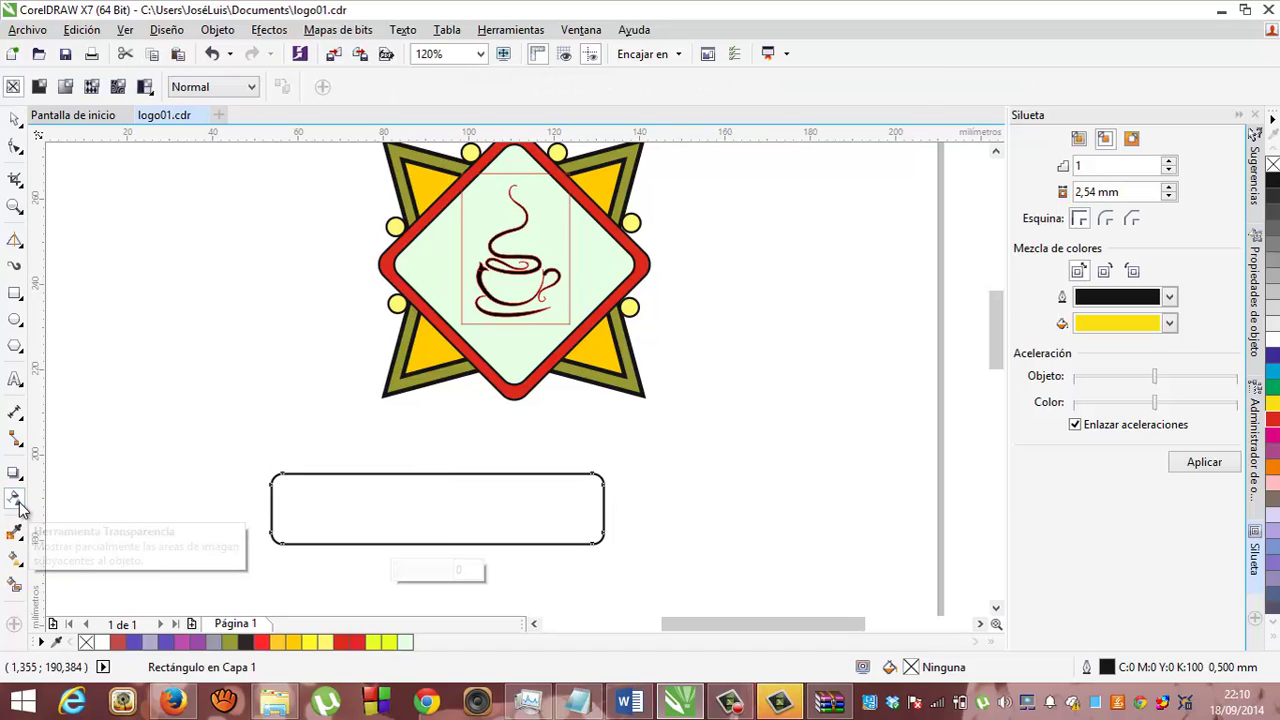
left_click(22, 481)
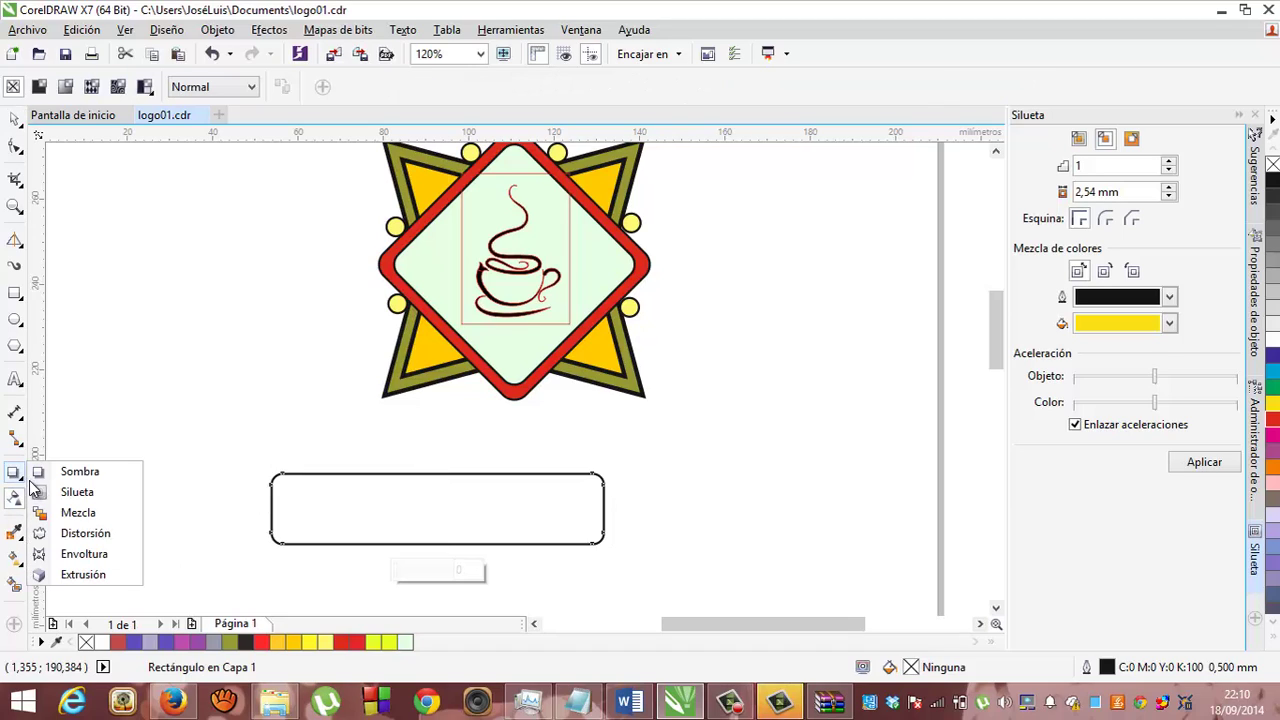
left_click(57, 491)
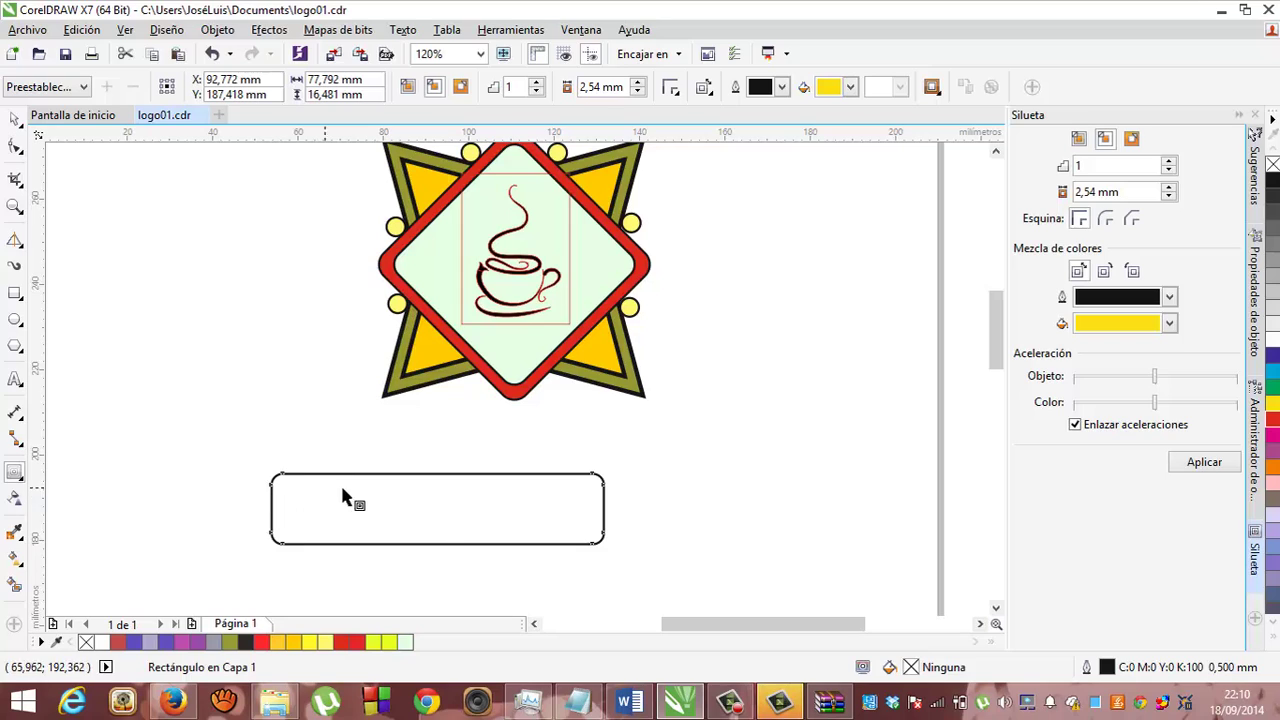
mouse_move(420, 470)
left_mouse_down()
mouse_move(429, 449)
mouse_move(418, 458)
left_mouse_up()
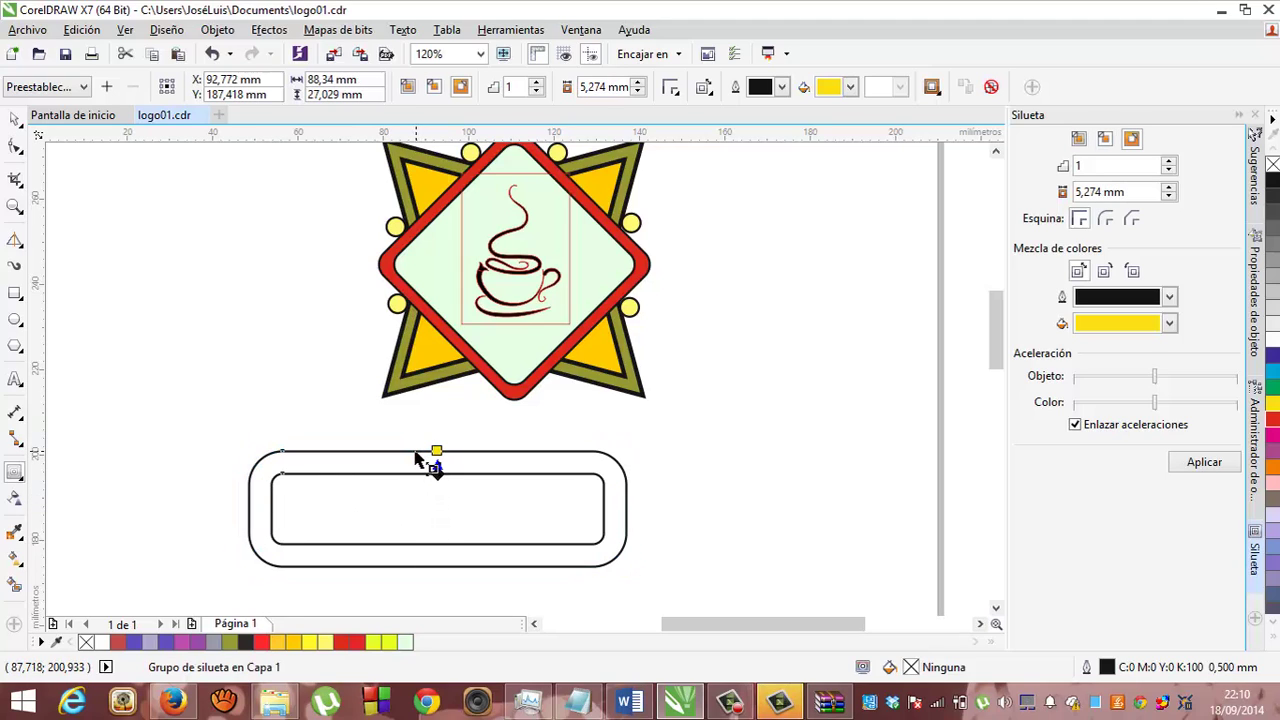
key("ctrl+z")
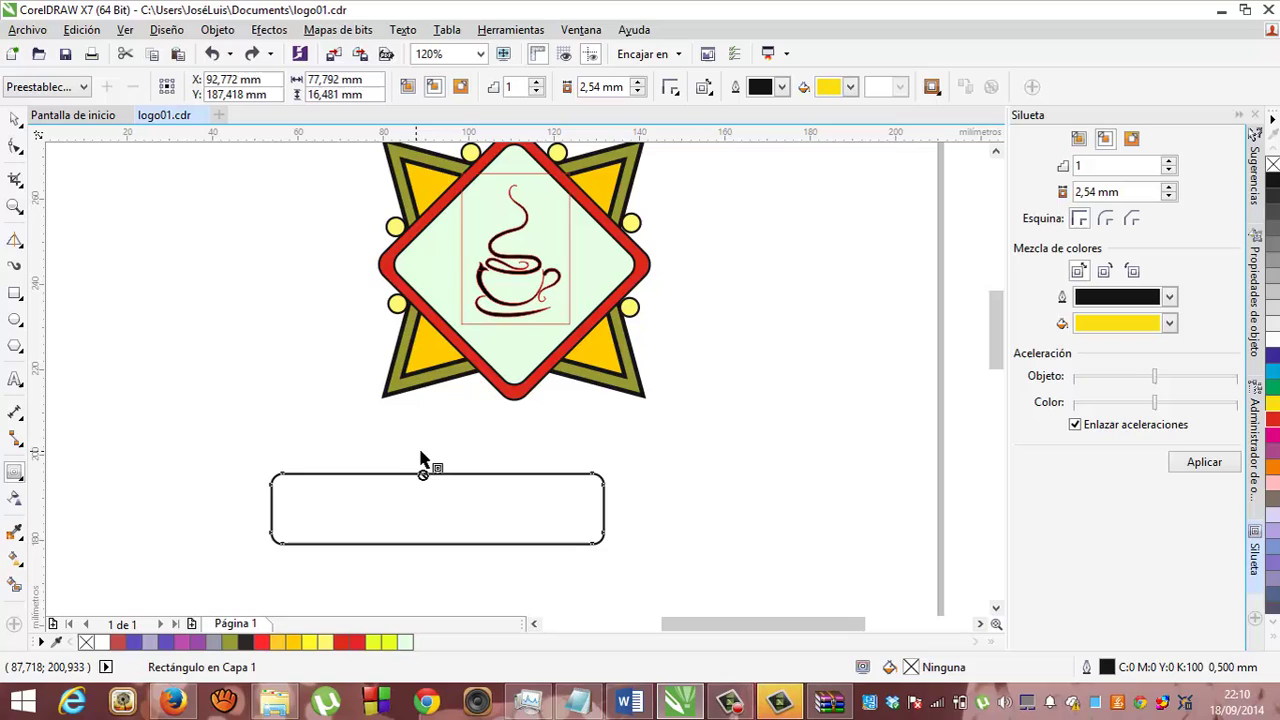
- Try the Distortion tool on the upper edge of the rounded rectangle and undo the distortion
left_click(13, 484)
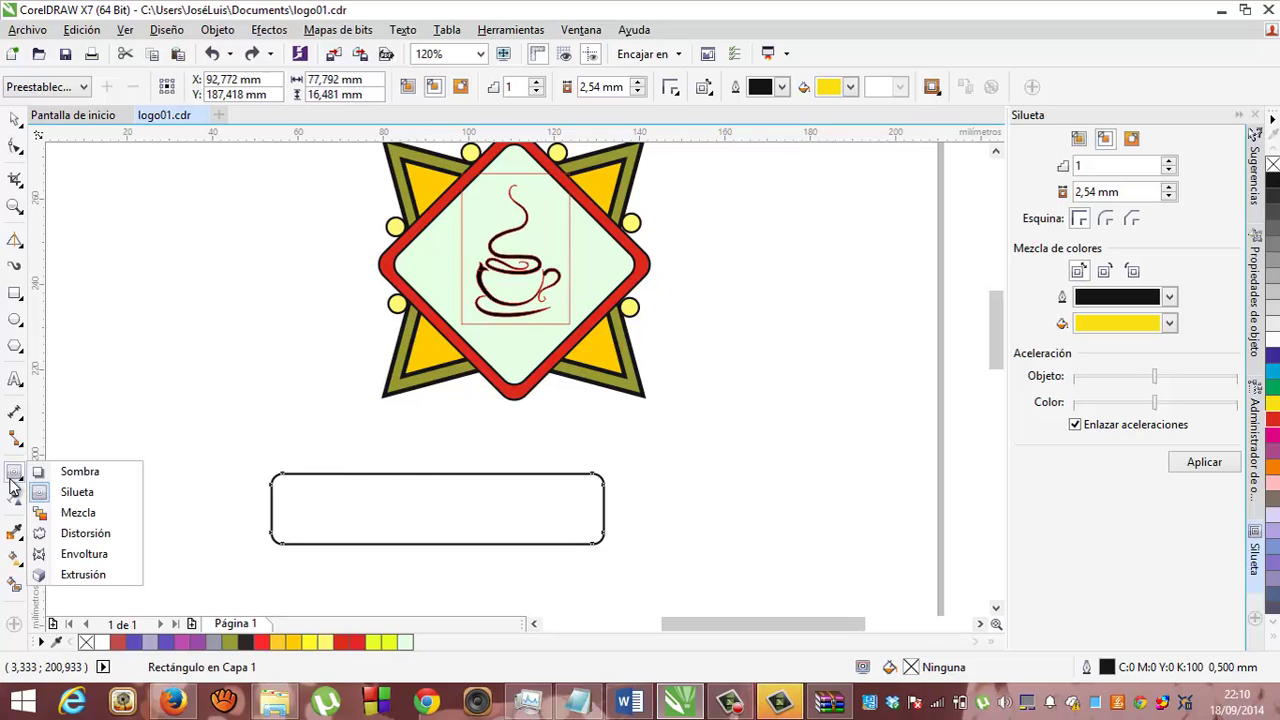
left_click(14, 480)
left_click(85, 534)
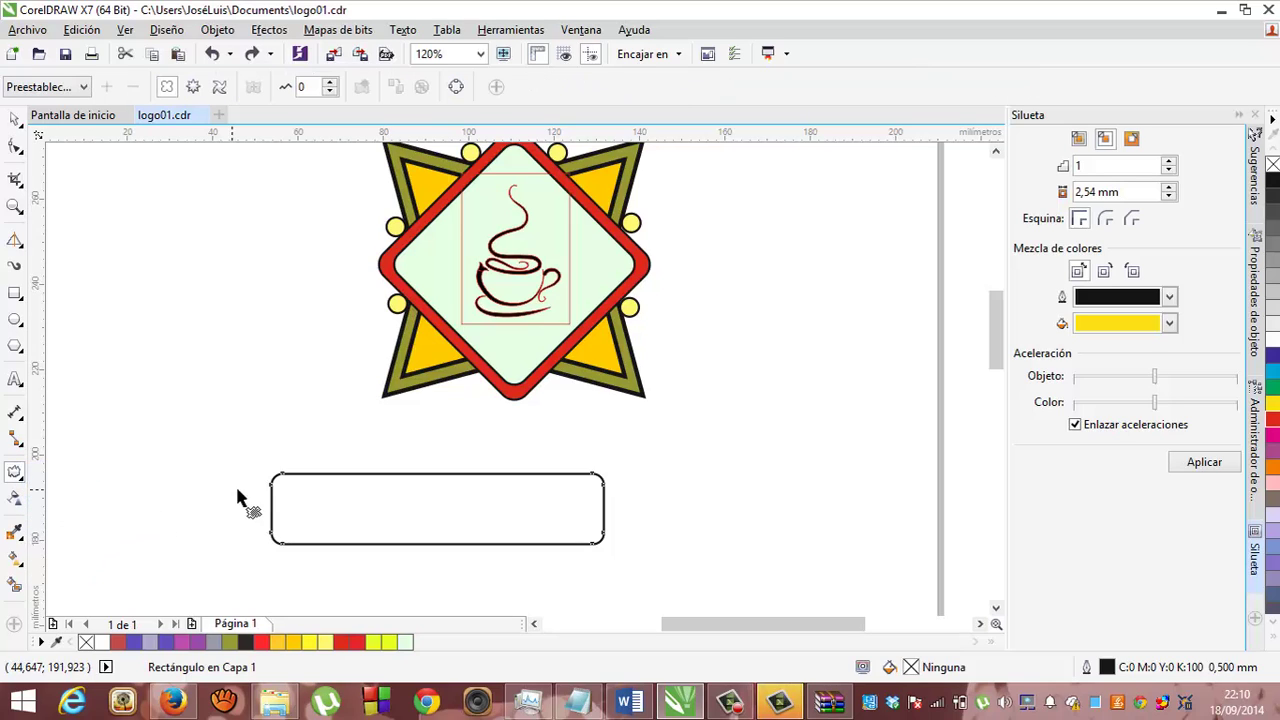
left_click_drag(296, 478, 266, 392)
key("ctrl+z")
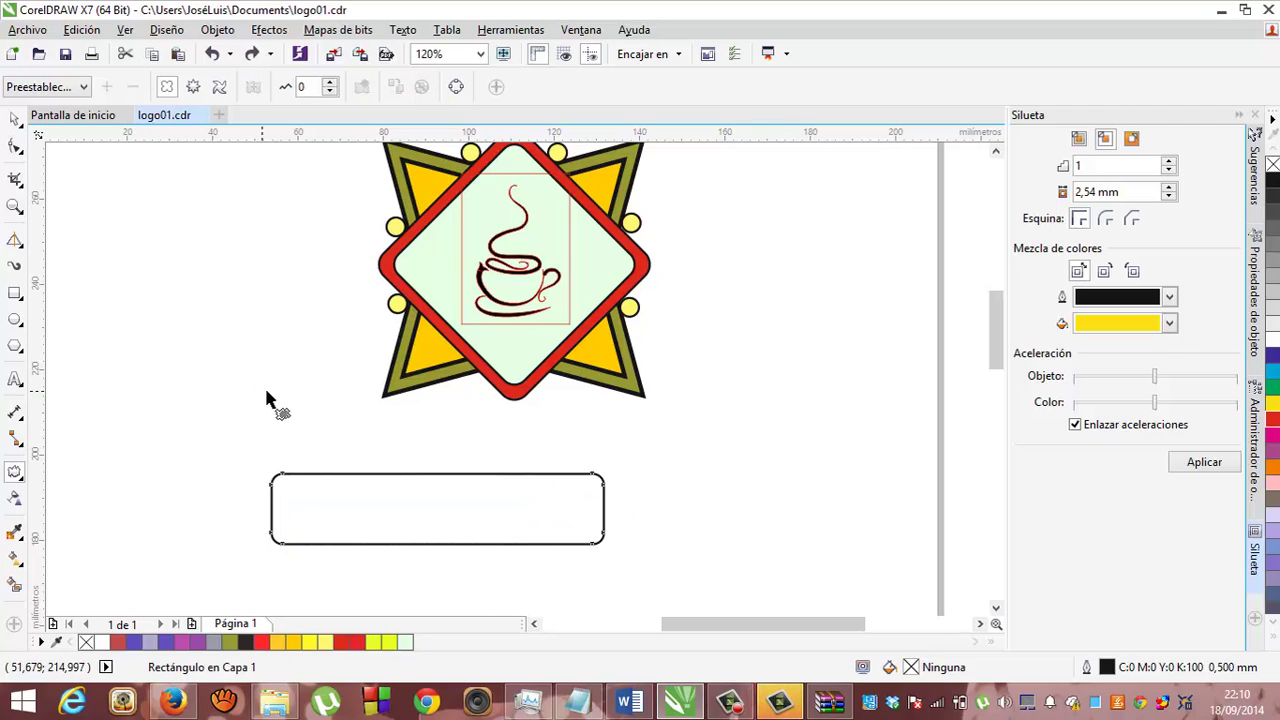
- Try an envelope on the rounded rectangle by pulling its upper-left corner up and outward, and undo it
left_click(15, 476)
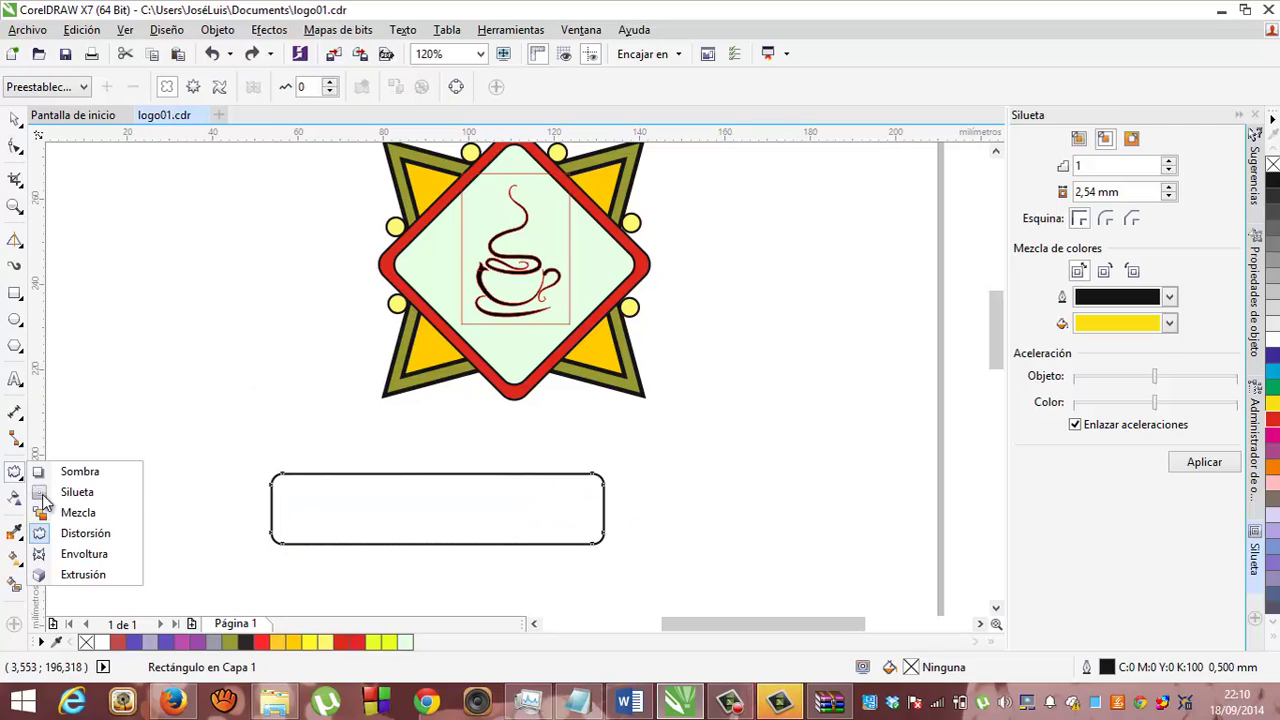
left_click(271, 520)
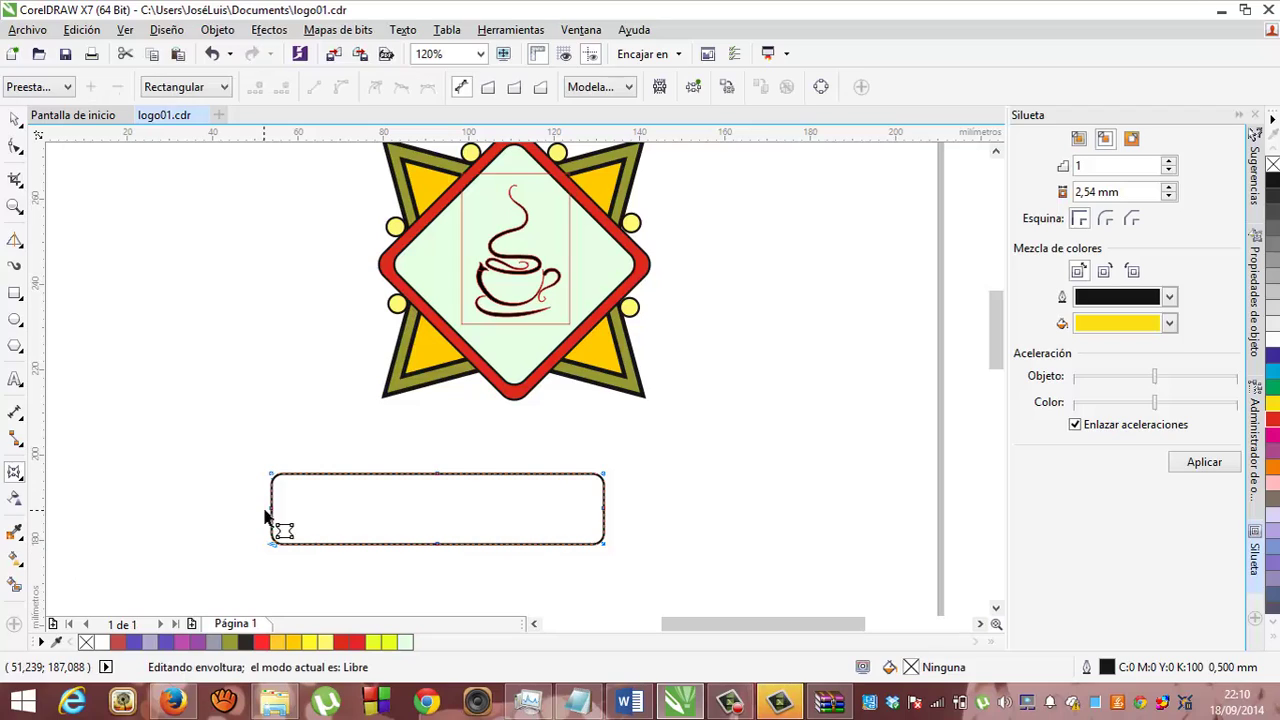
left_click_drag(273, 478, 262, 448)
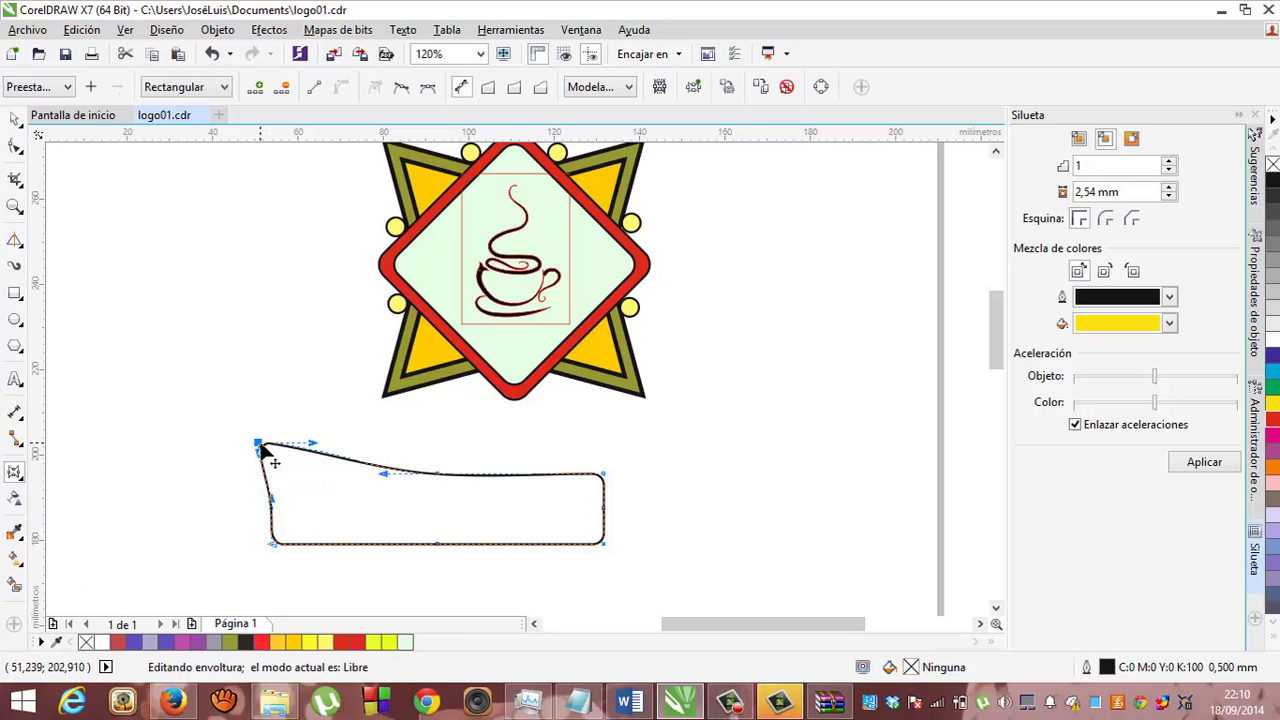
key("ctrl+z")
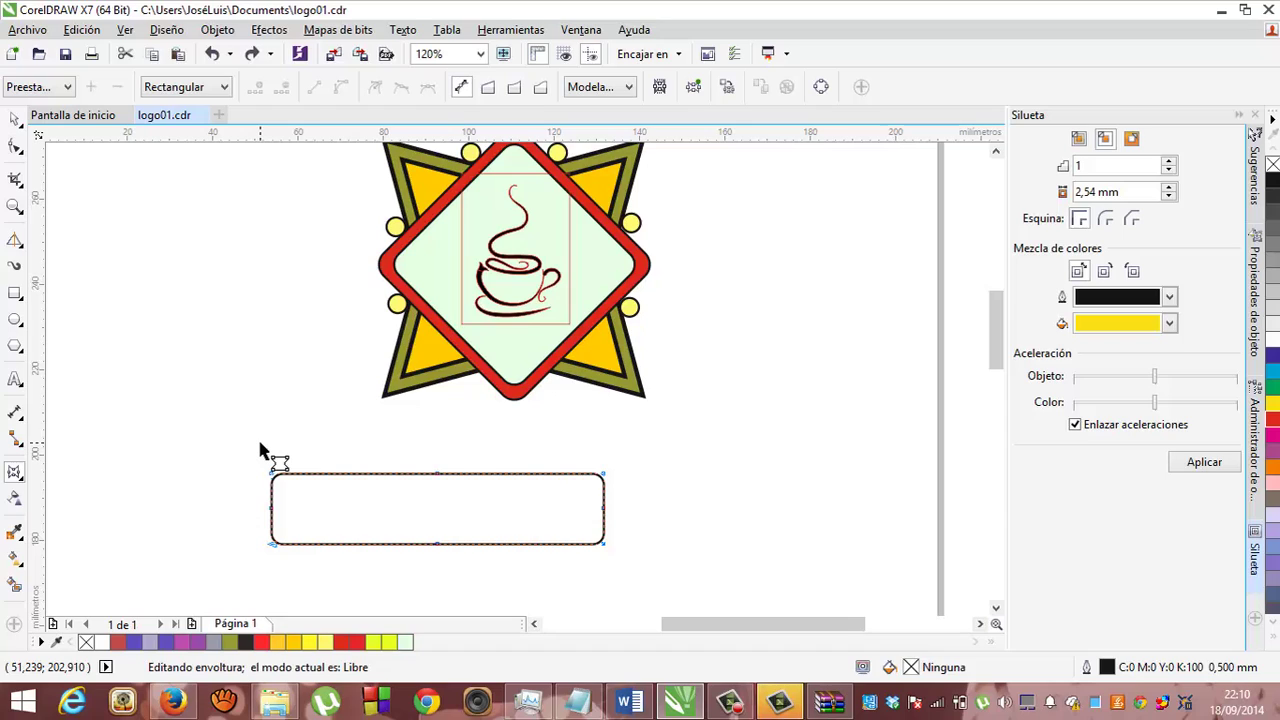
- Convert the rounded rectangle to curves so its nodes can be edited with the Shape tool
left_click(15, 120)
left_click(15, 147)
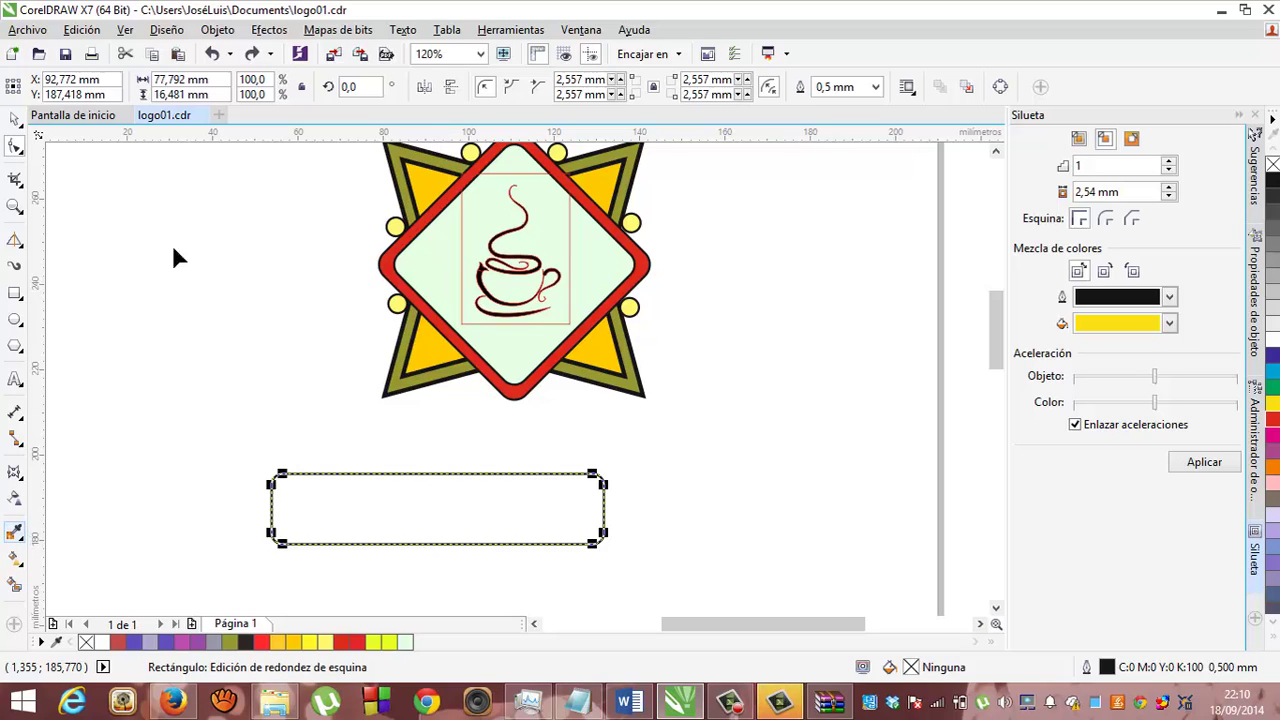
left_click(218, 31)
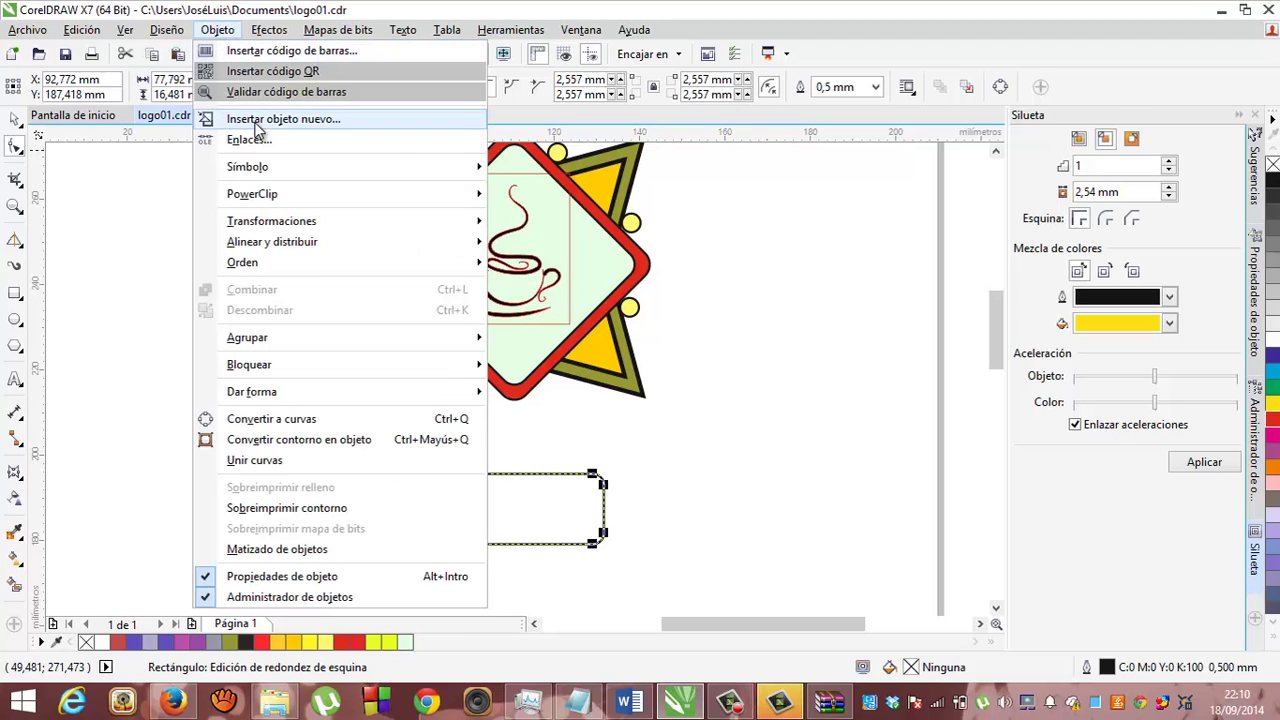
mouse_move(264, 167)
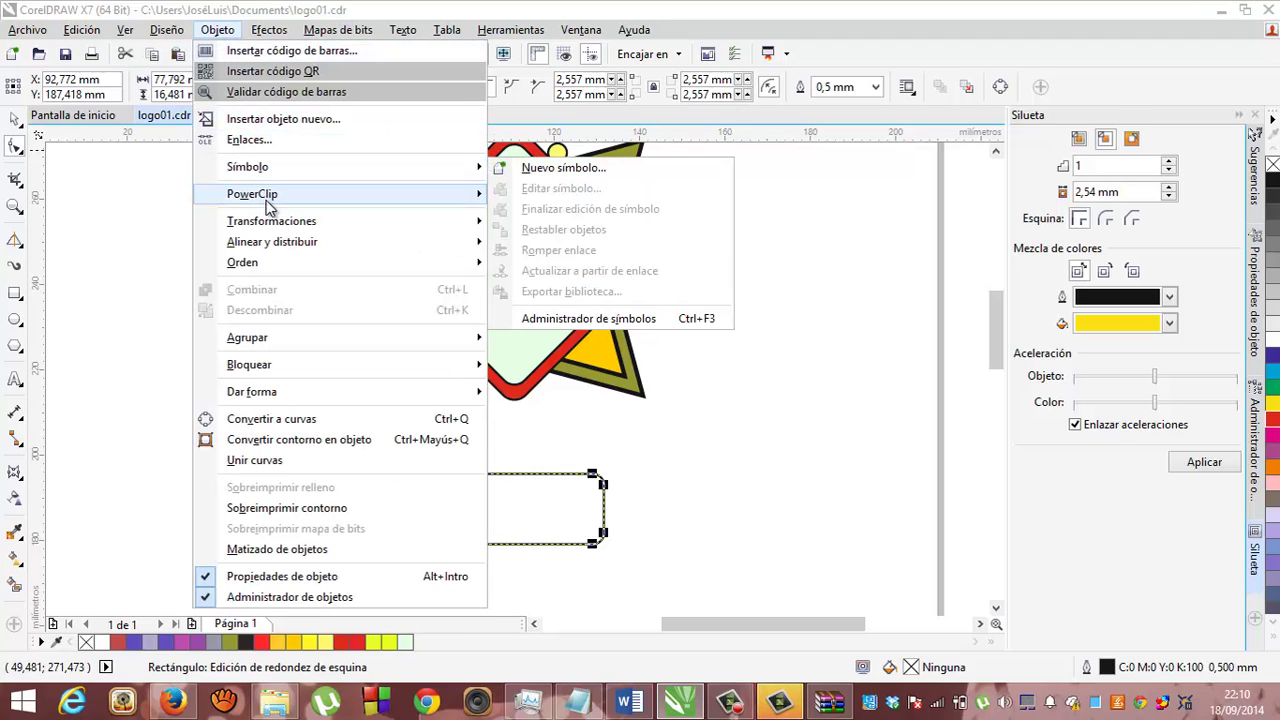
mouse_move(268, 205)
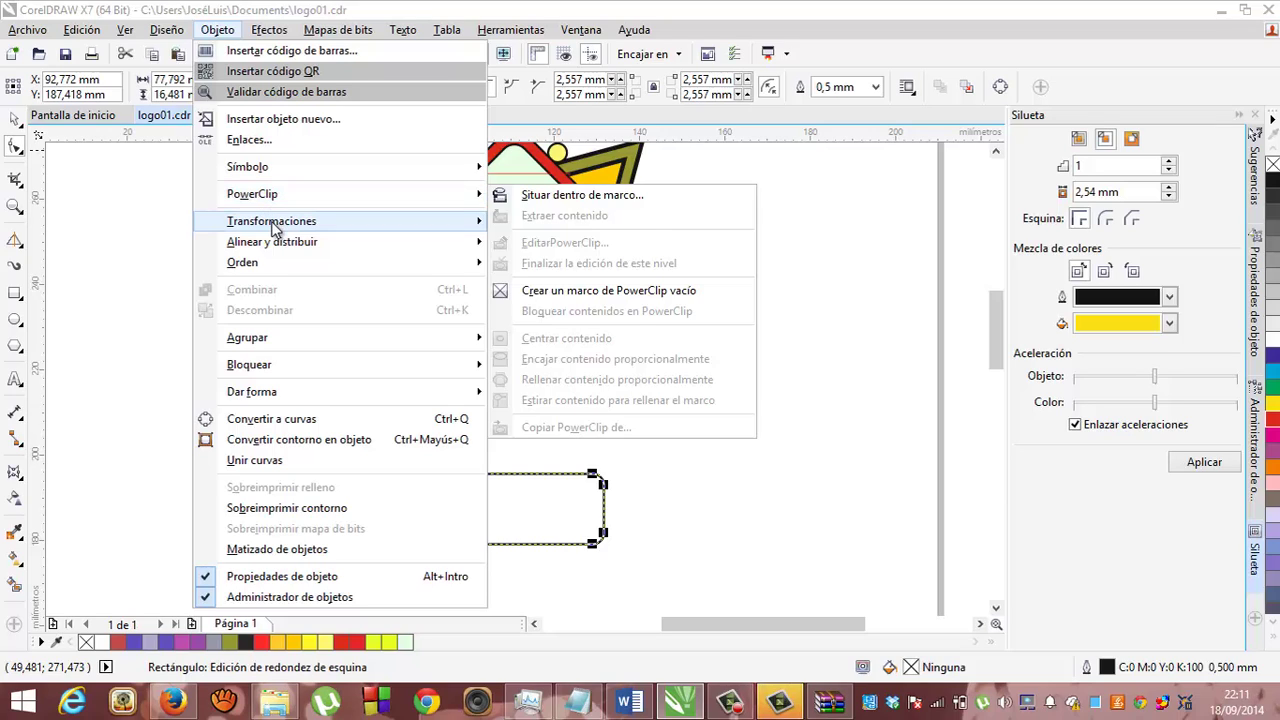
mouse_move(275, 232)
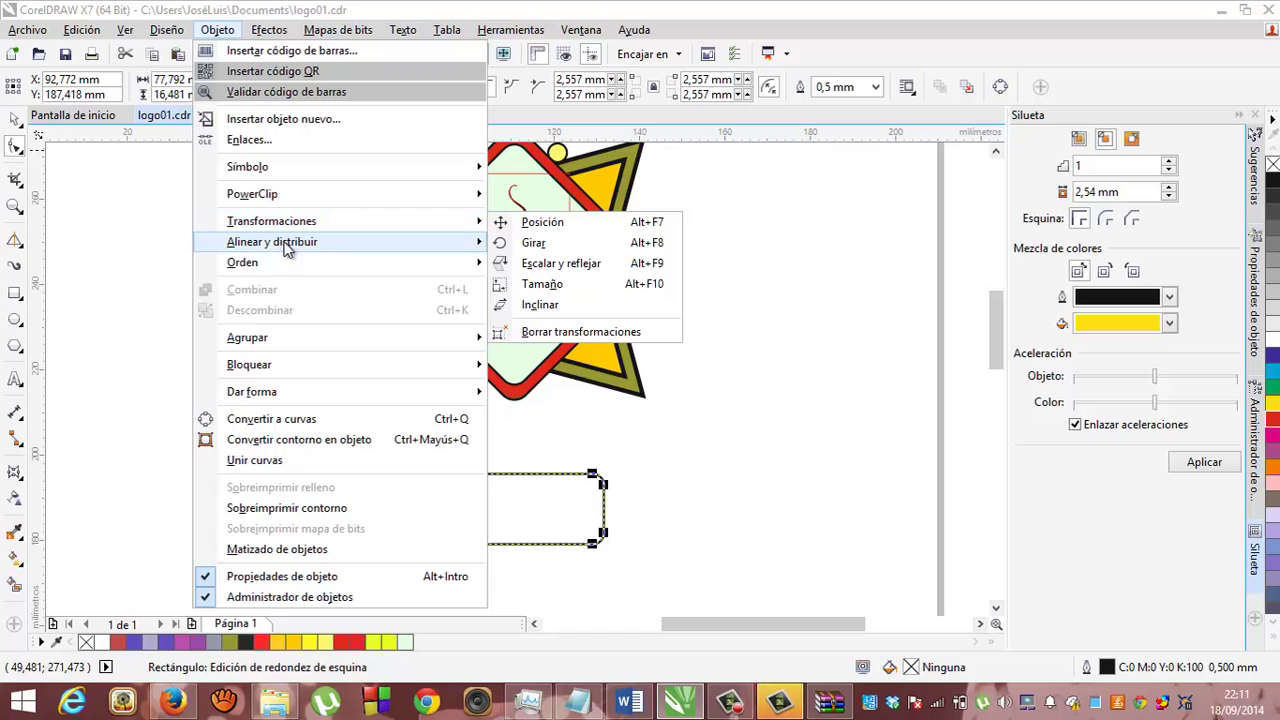
mouse_move(296, 272)
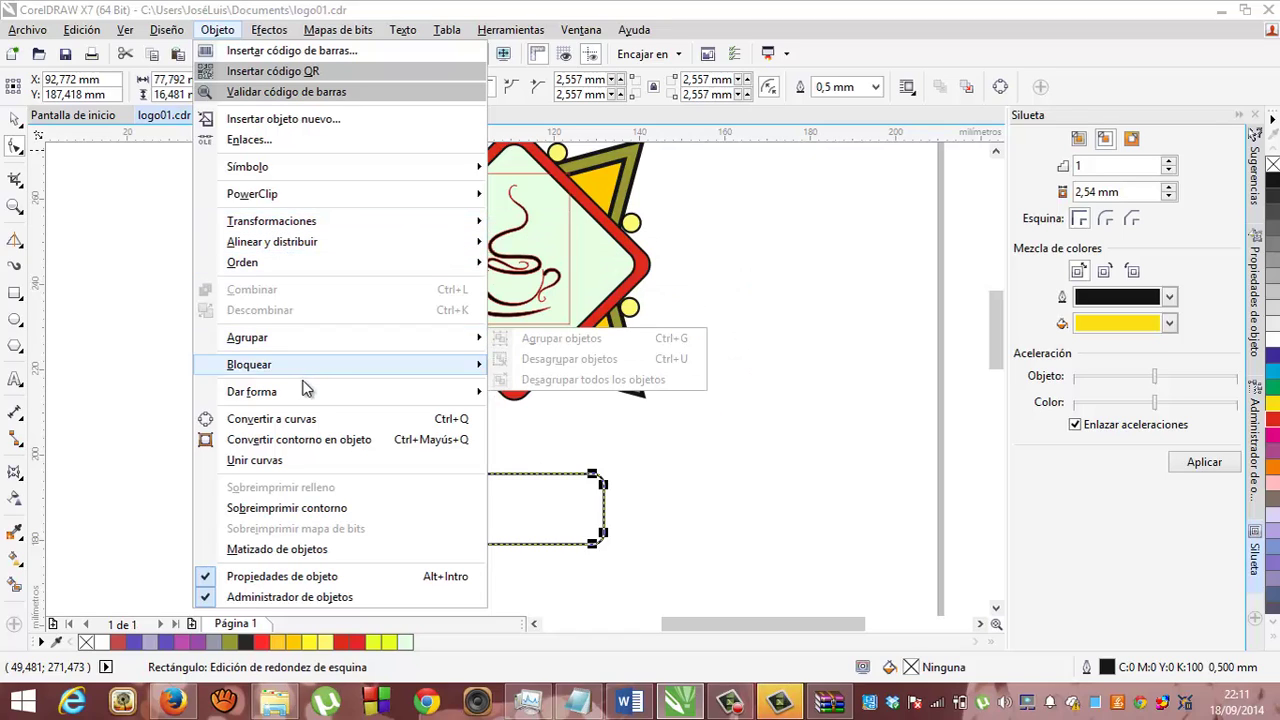
mouse_move(296, 398)
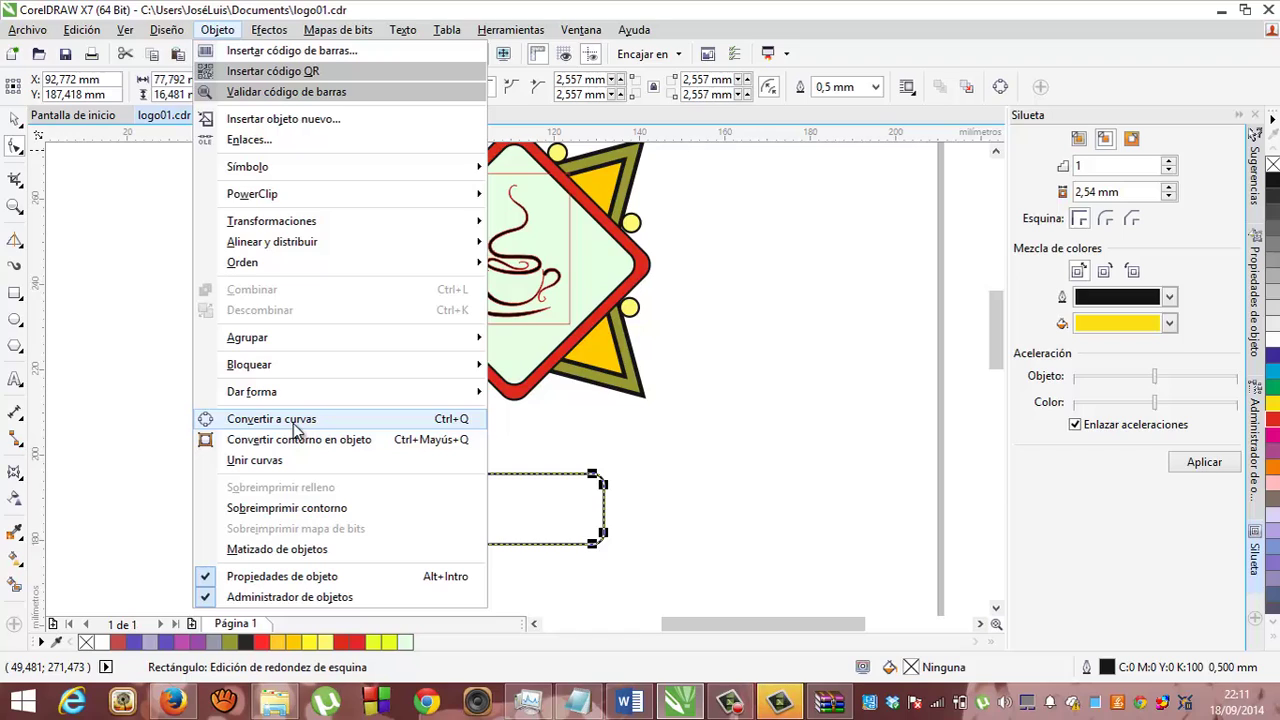
left_click(296, 420)
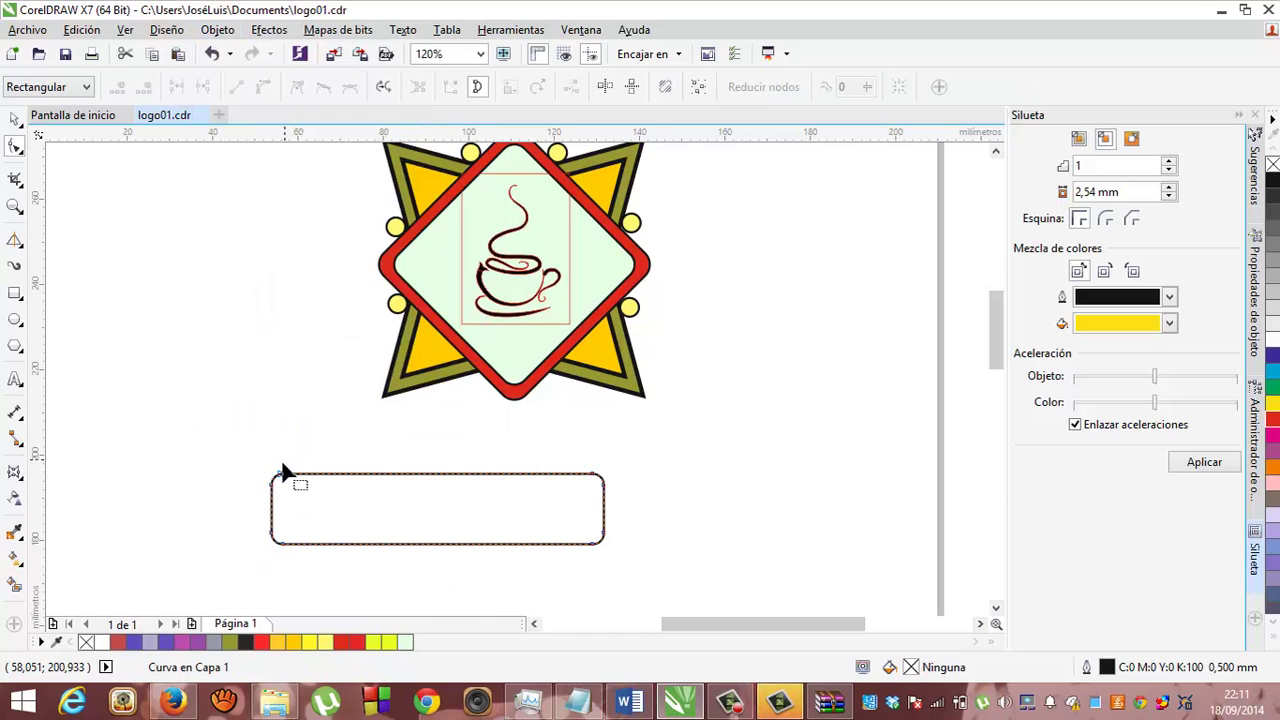
- Try moving the node at the curve's upper-left corner upward and undo the move
left_click_drag(280, 474, 275, 450)
key("ctrl+z")
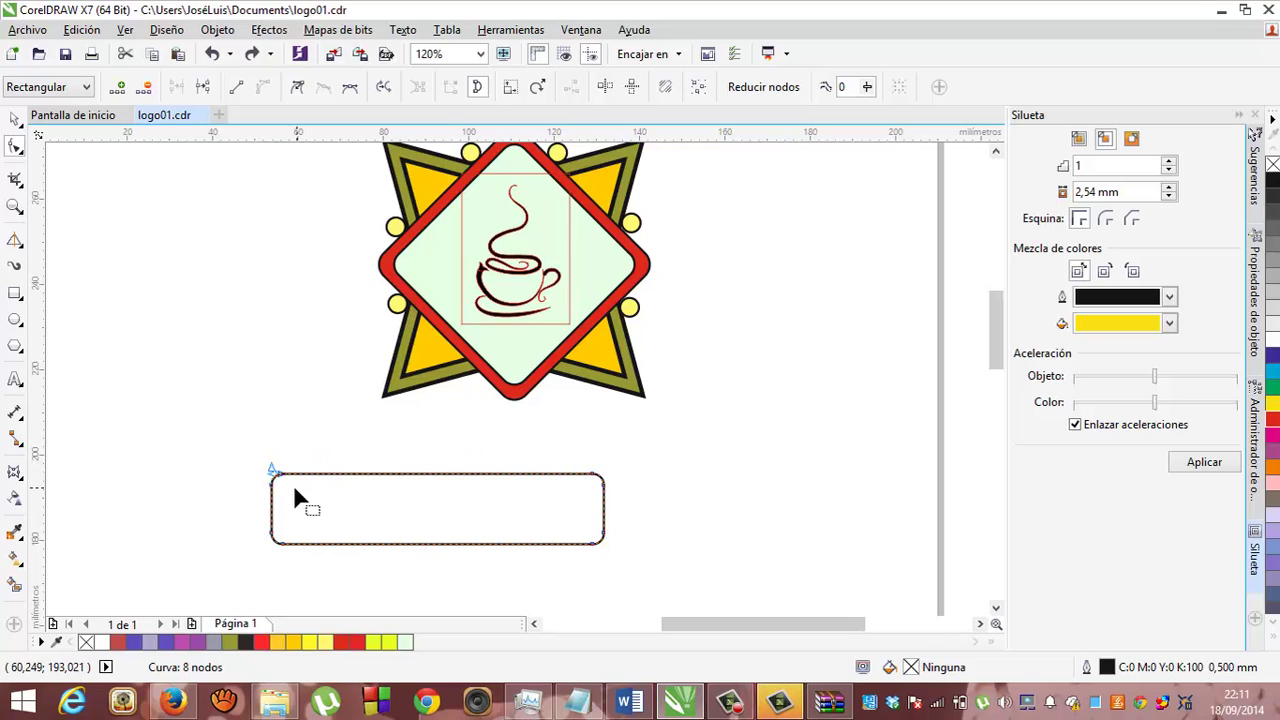
- Try moving the upper nodes of the curve's two short sides together to the right and downward, and undo the move
left_click(270, 533)
left_click(271, 484)
left_click(603, 485)
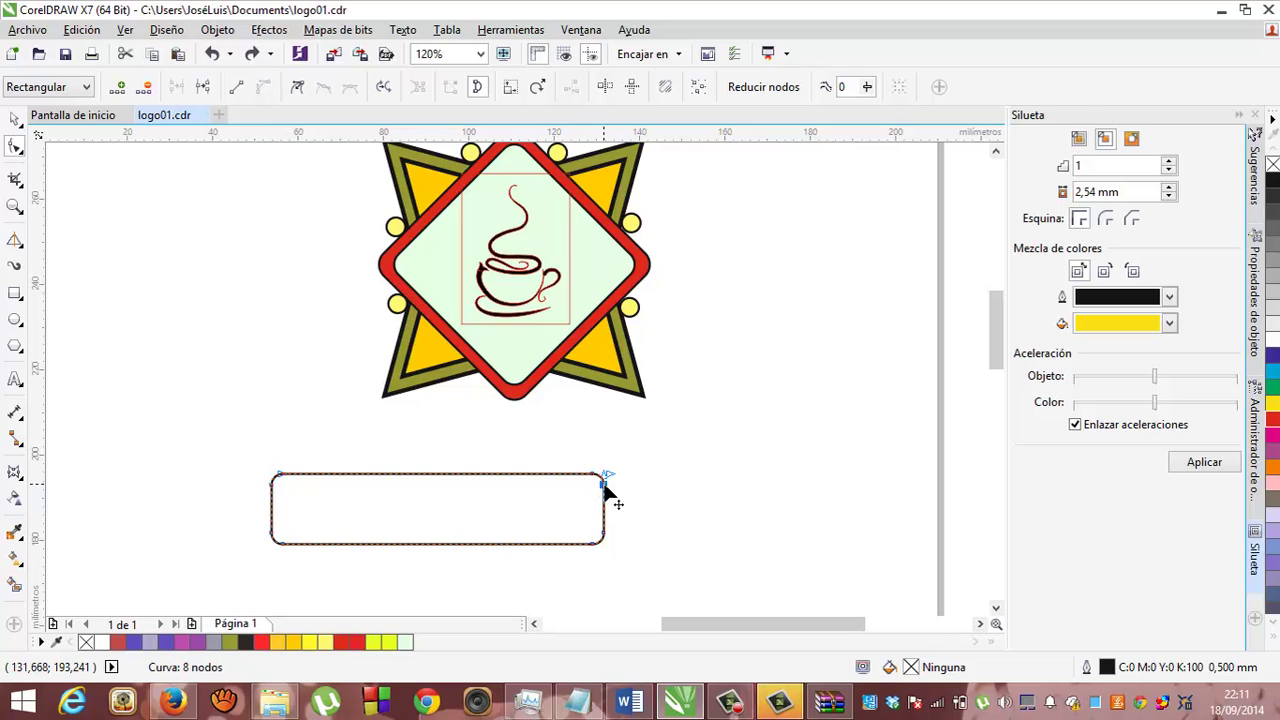
left_click(271, 485, "shift")
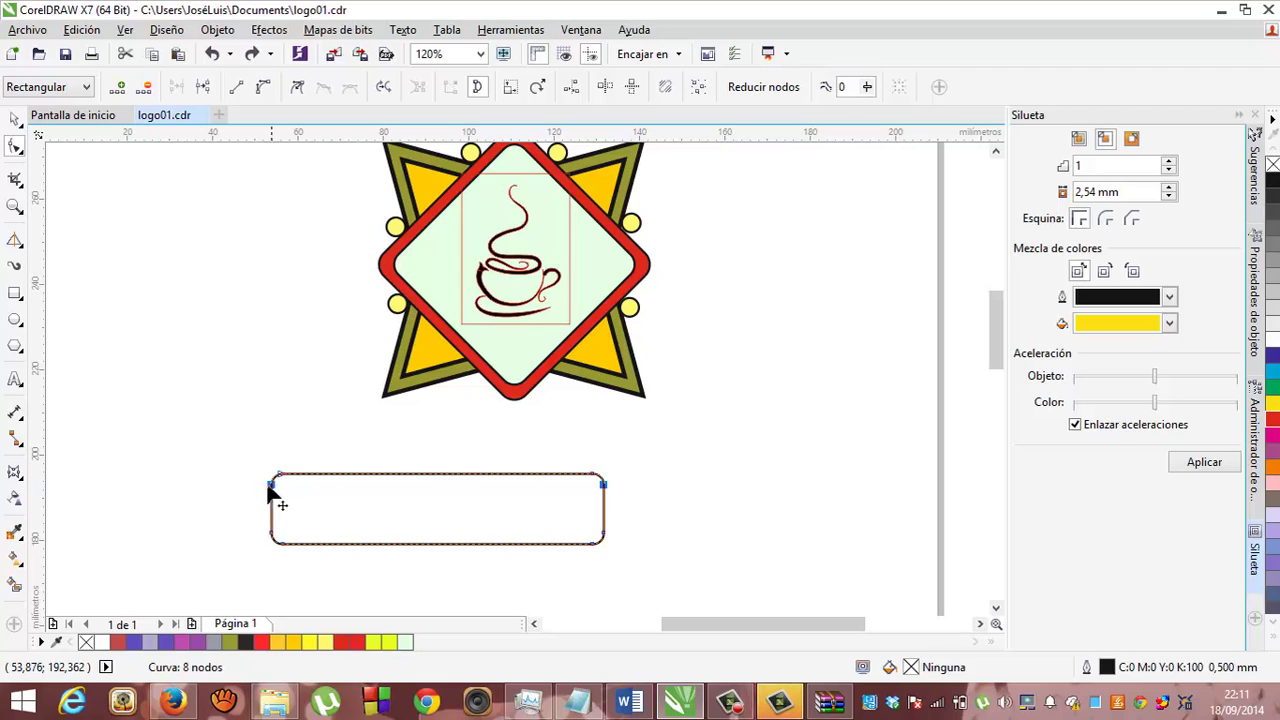
left_click_drag(273, 487, 338, 505)
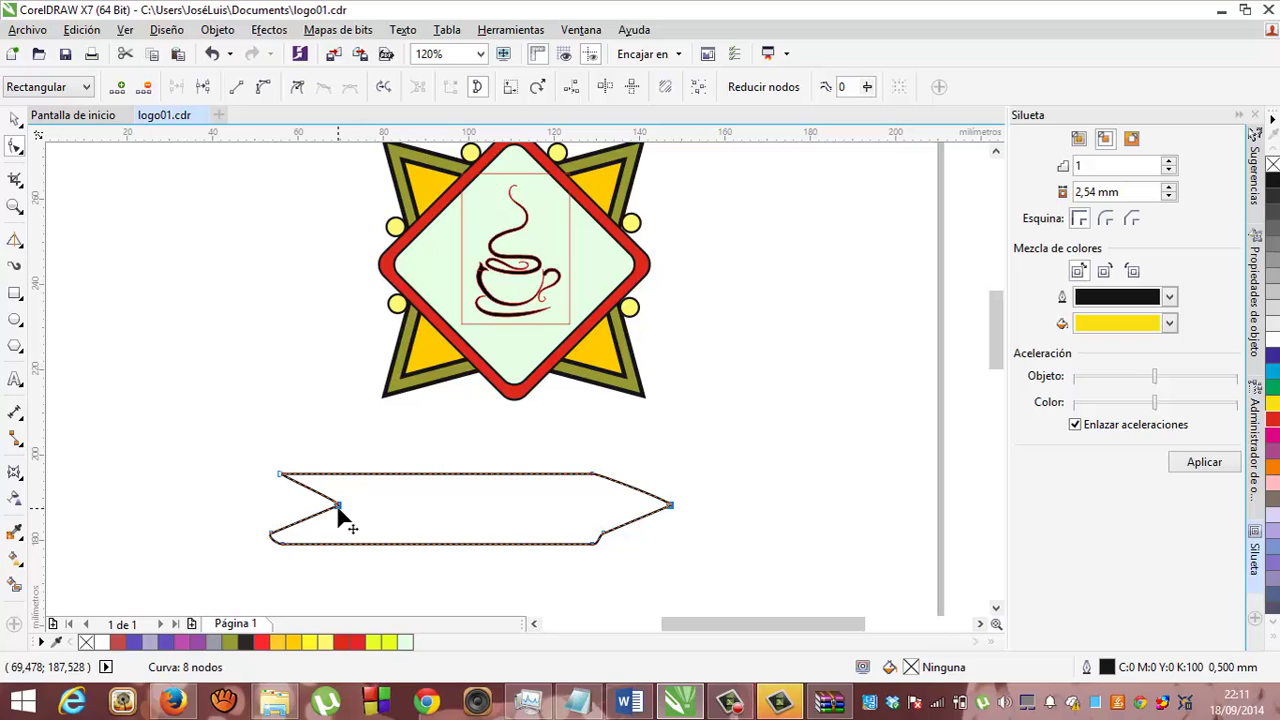
key("ctrl+z")
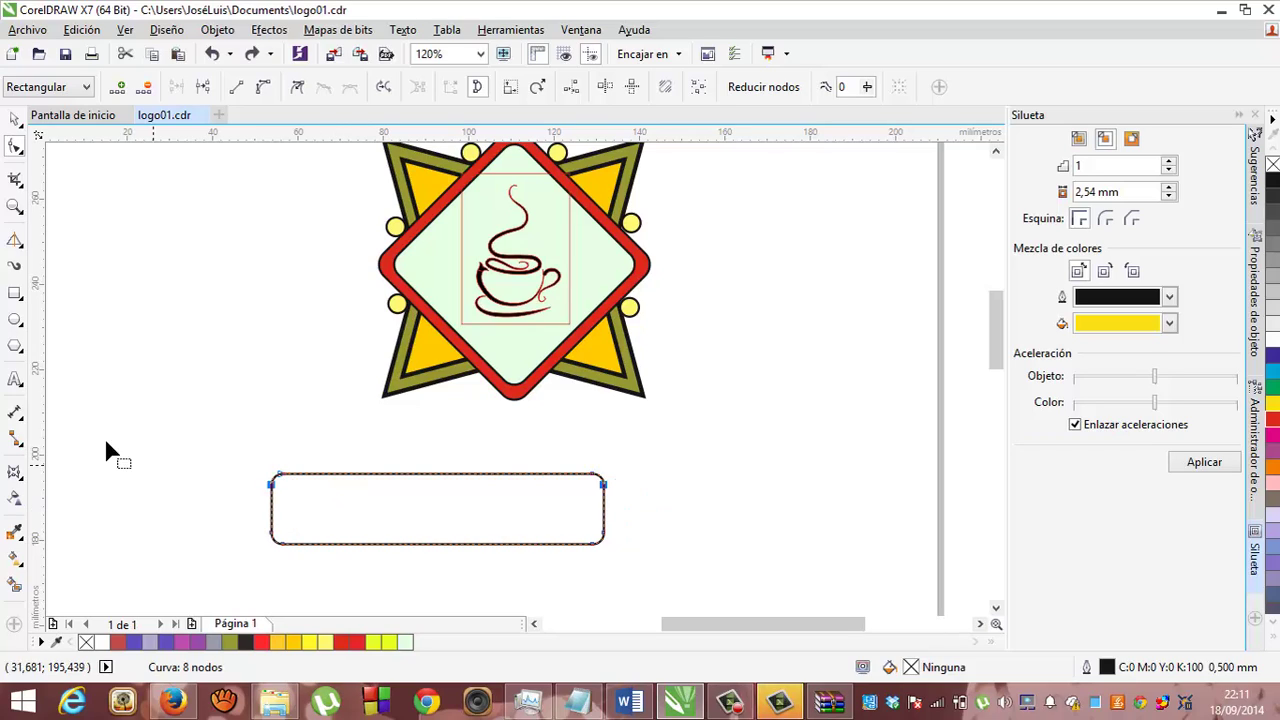
left_click(226, 28)
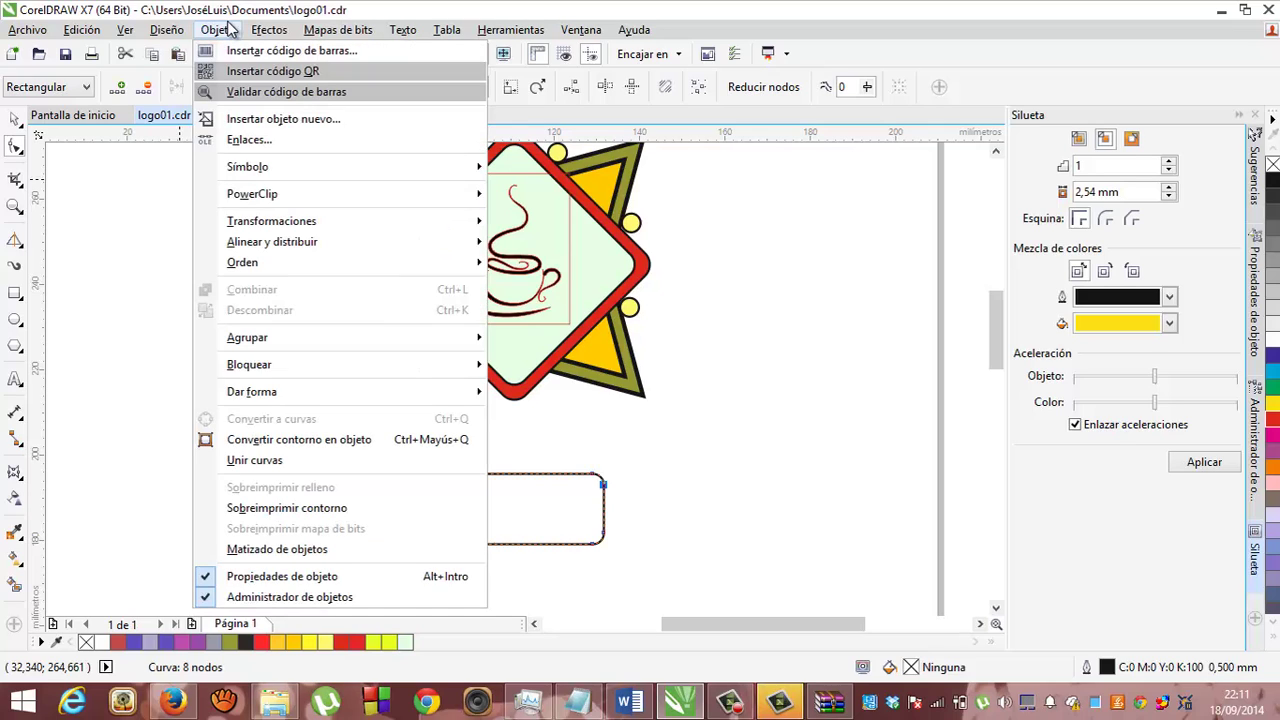
mouse_move(170, 32)
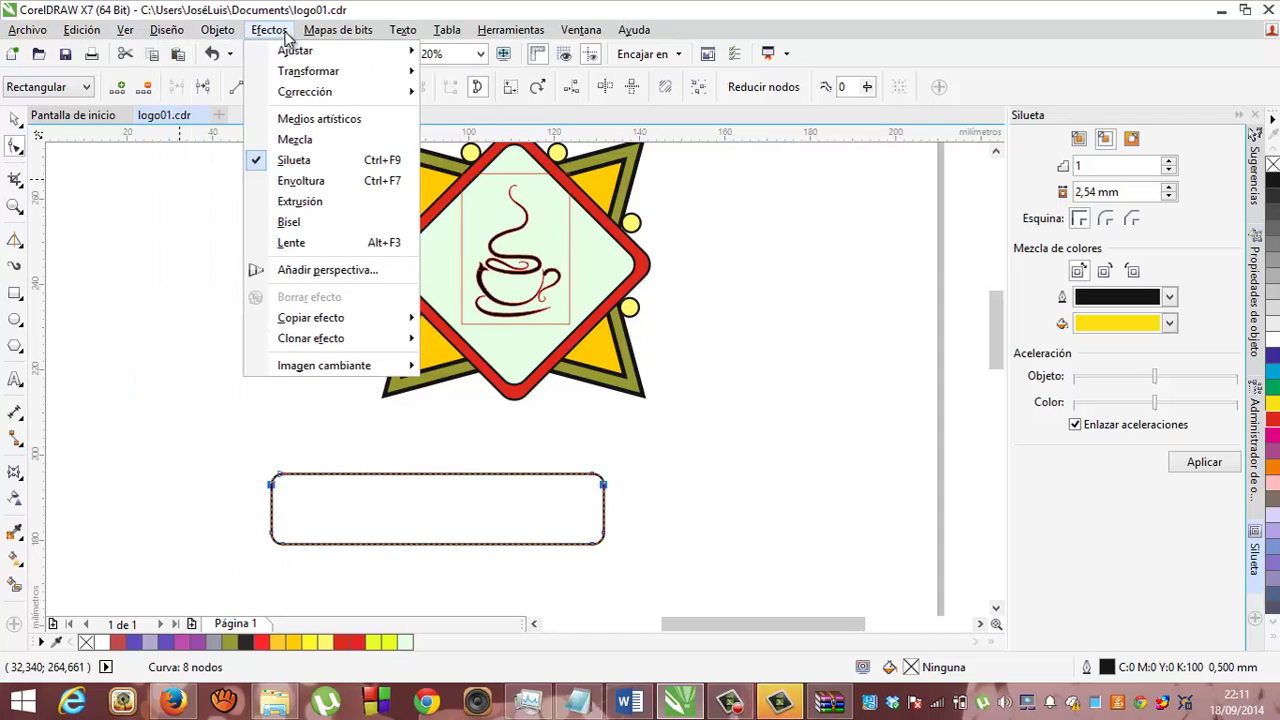
mouse_move(447, 30)
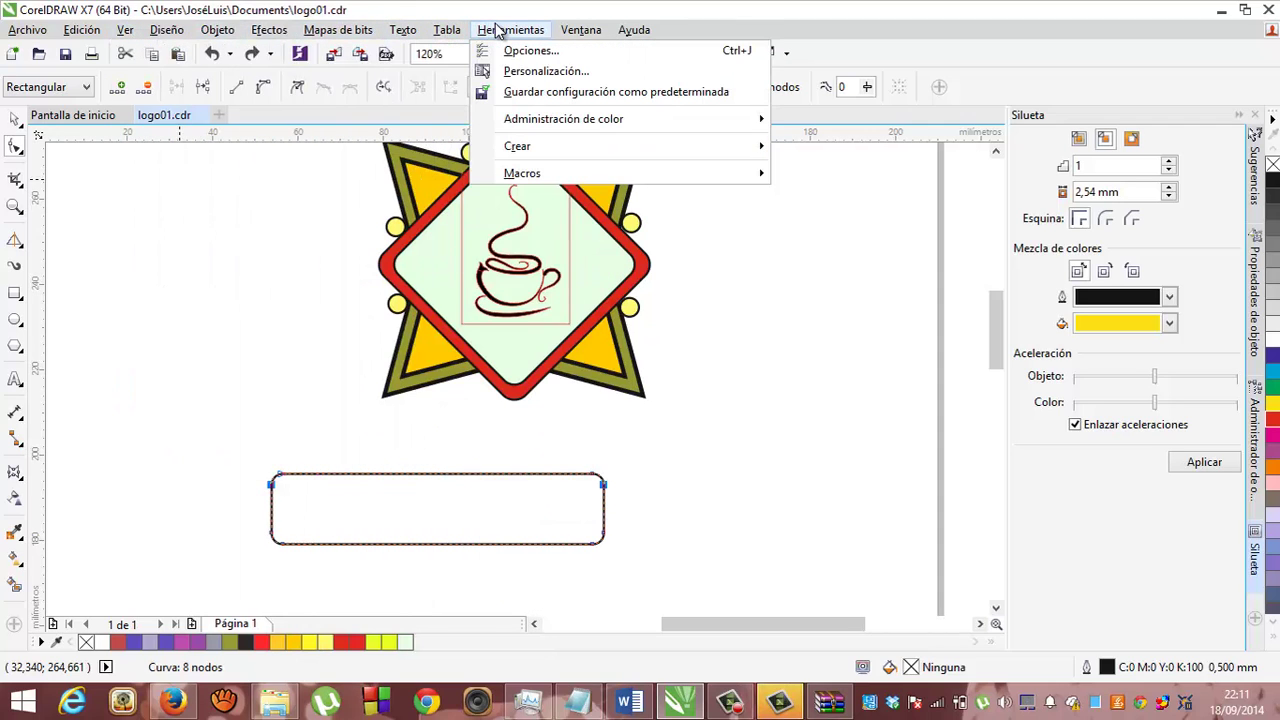
left_click(493, 30)
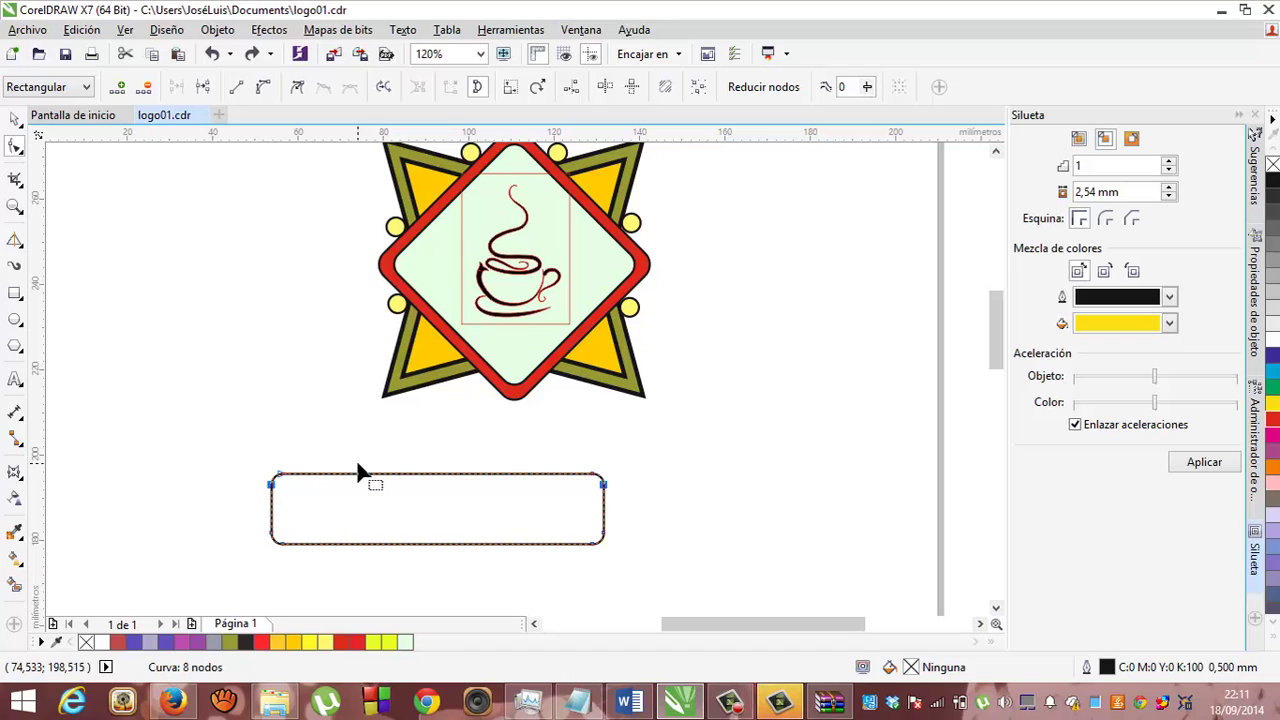
- Delete the rounded rectangle curve below the diamond
left_click(15, 119)
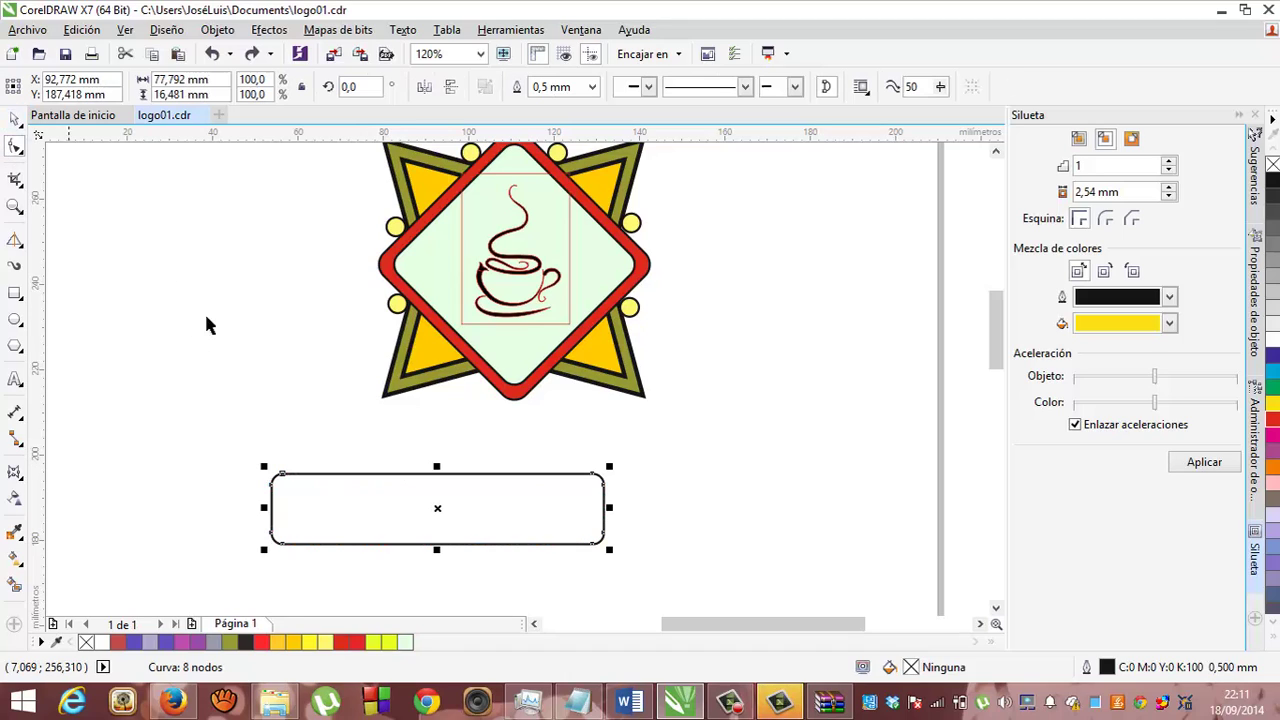
key("Delete")
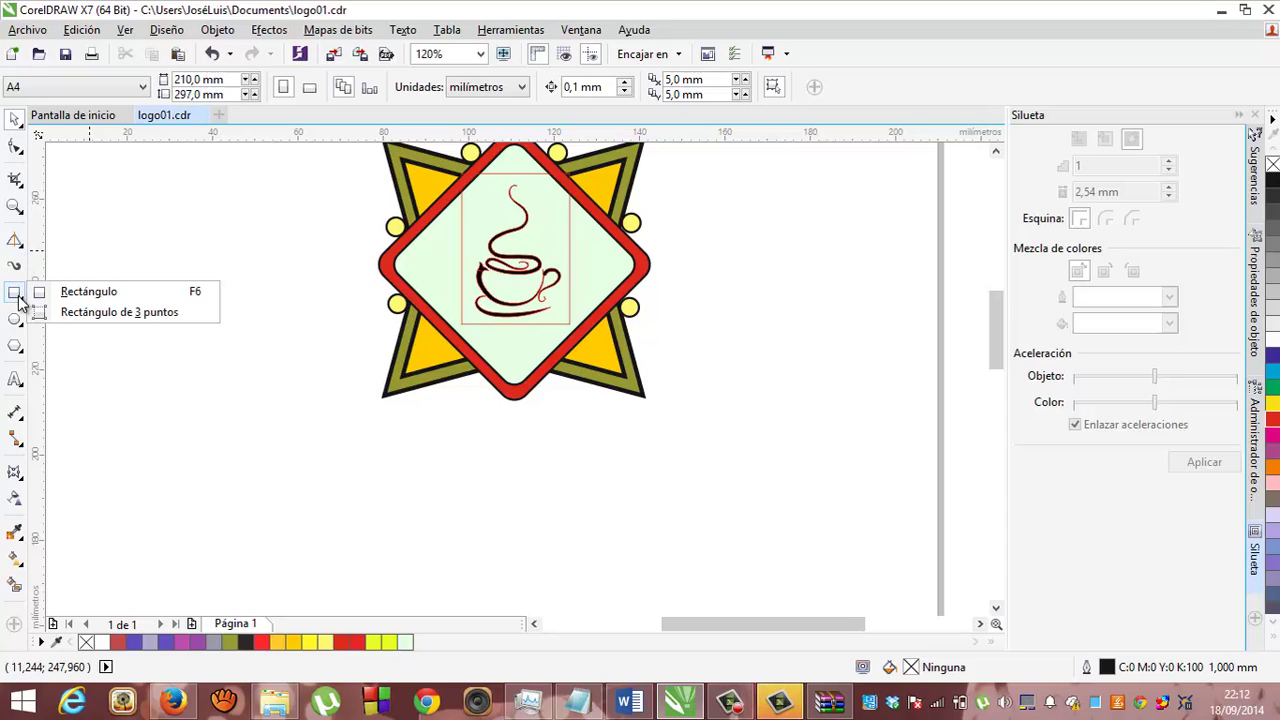
- Examine the preset shapes offered by the banner, basic and flowchart shape tools for one that suits a banner
left_click(16, 347)
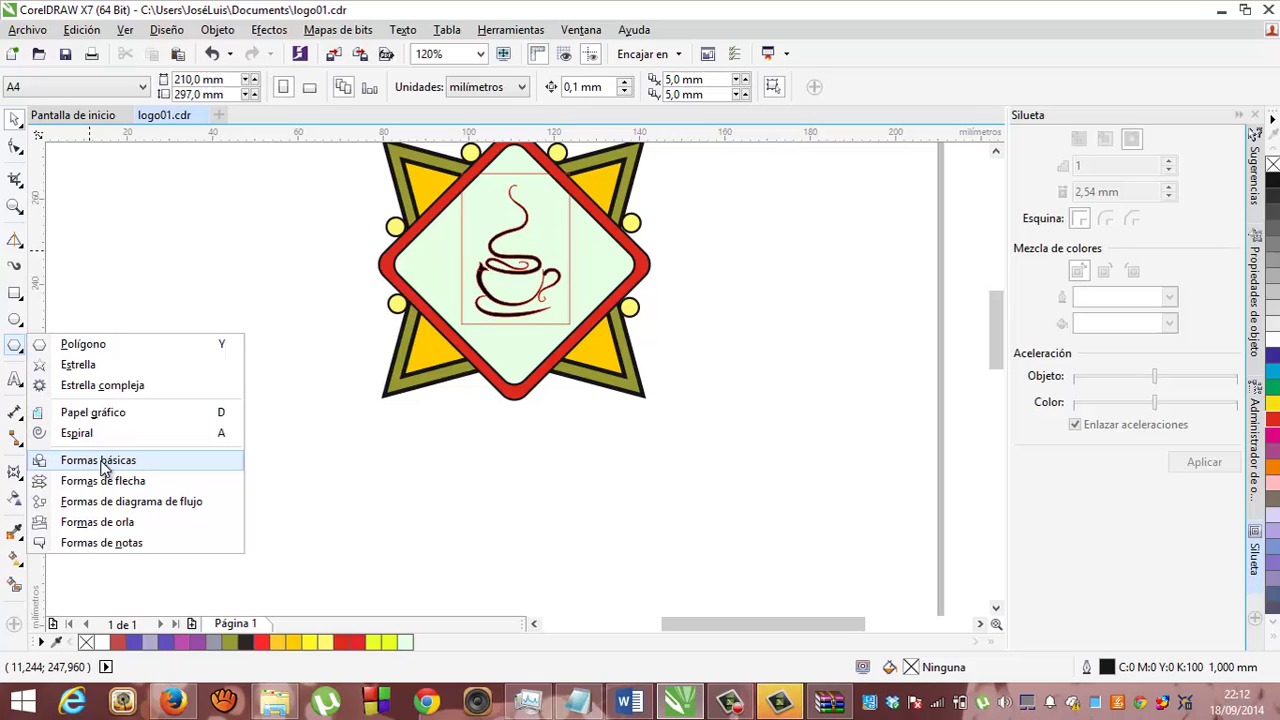
left_click(92, 526)
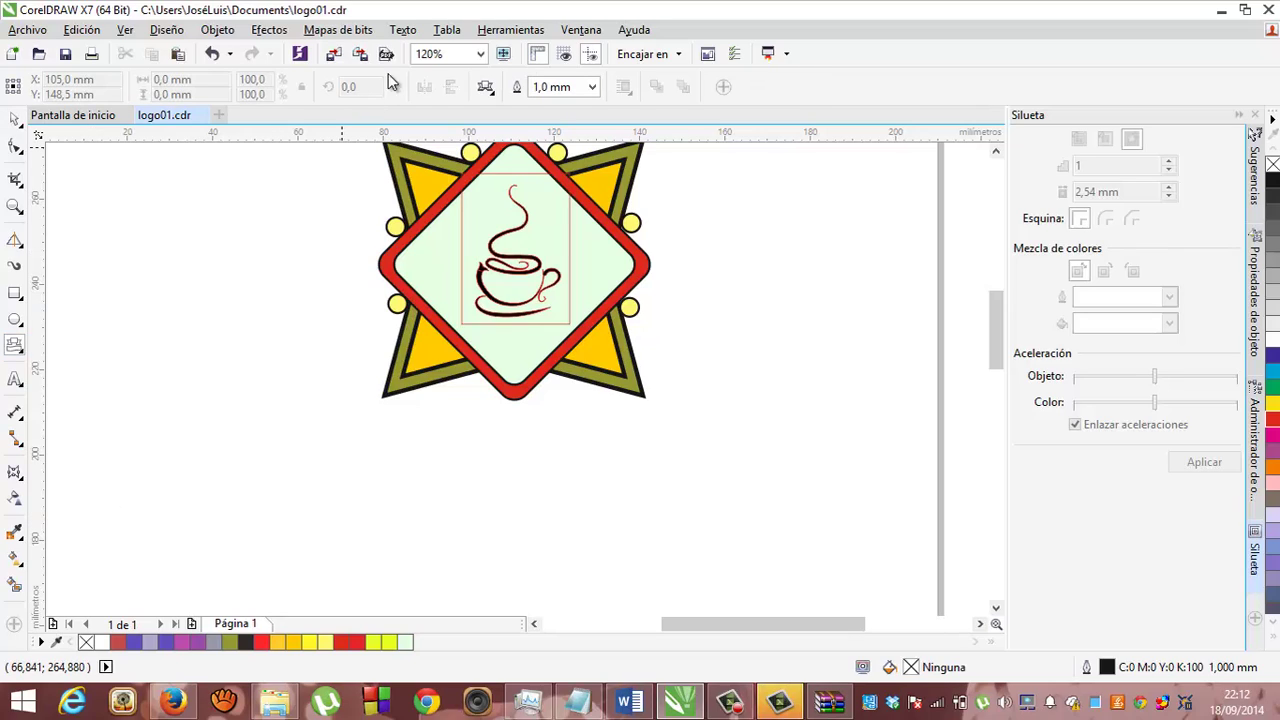
left_click(486, 88)
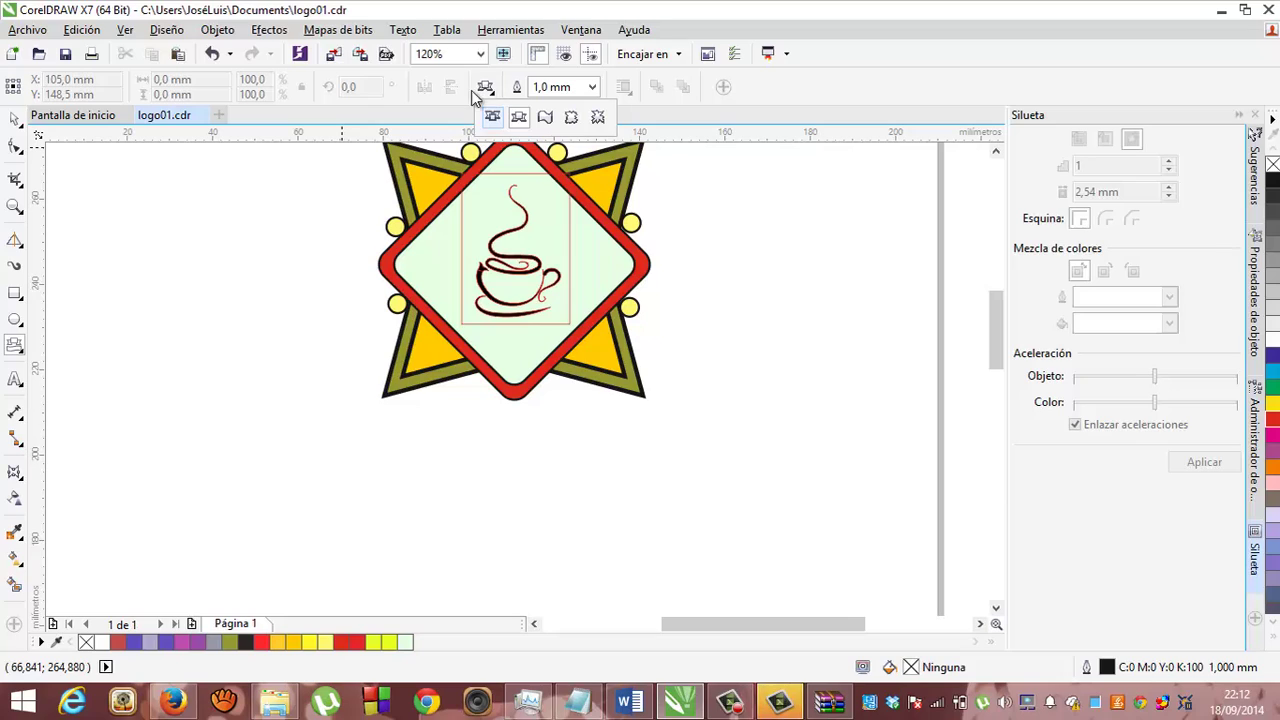
left_click(20, 358)
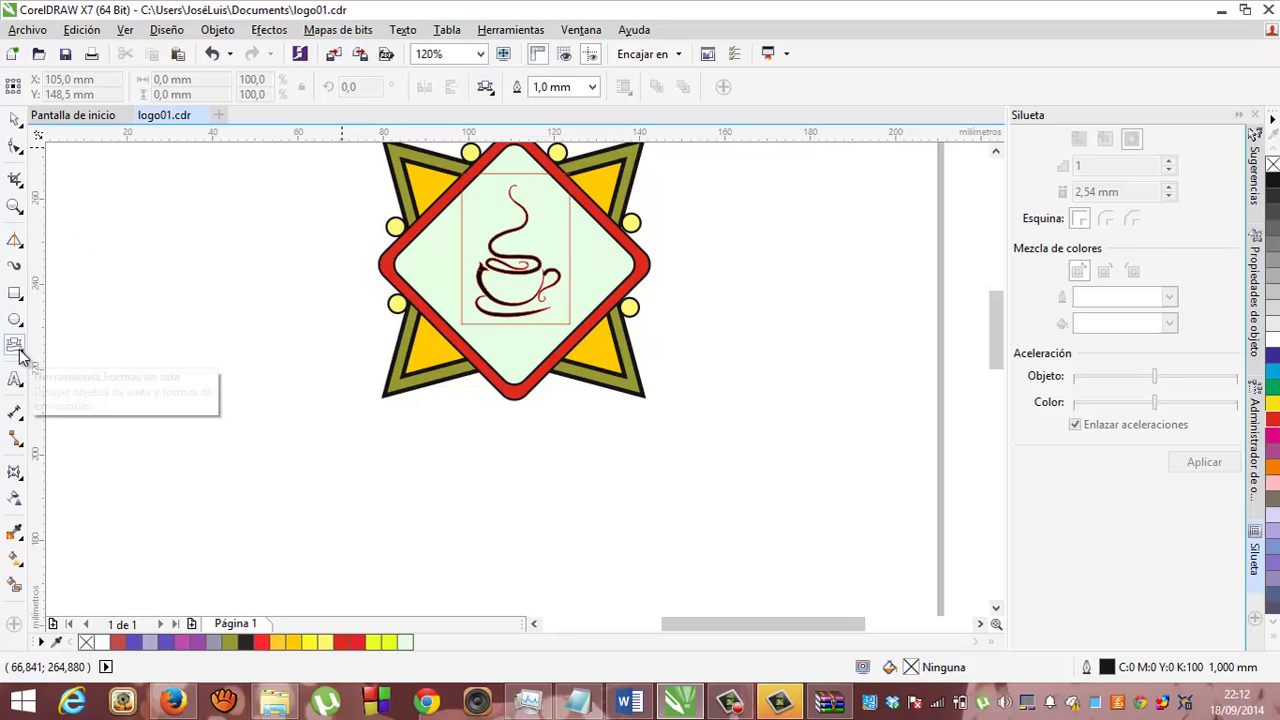
left_click(20, 358)
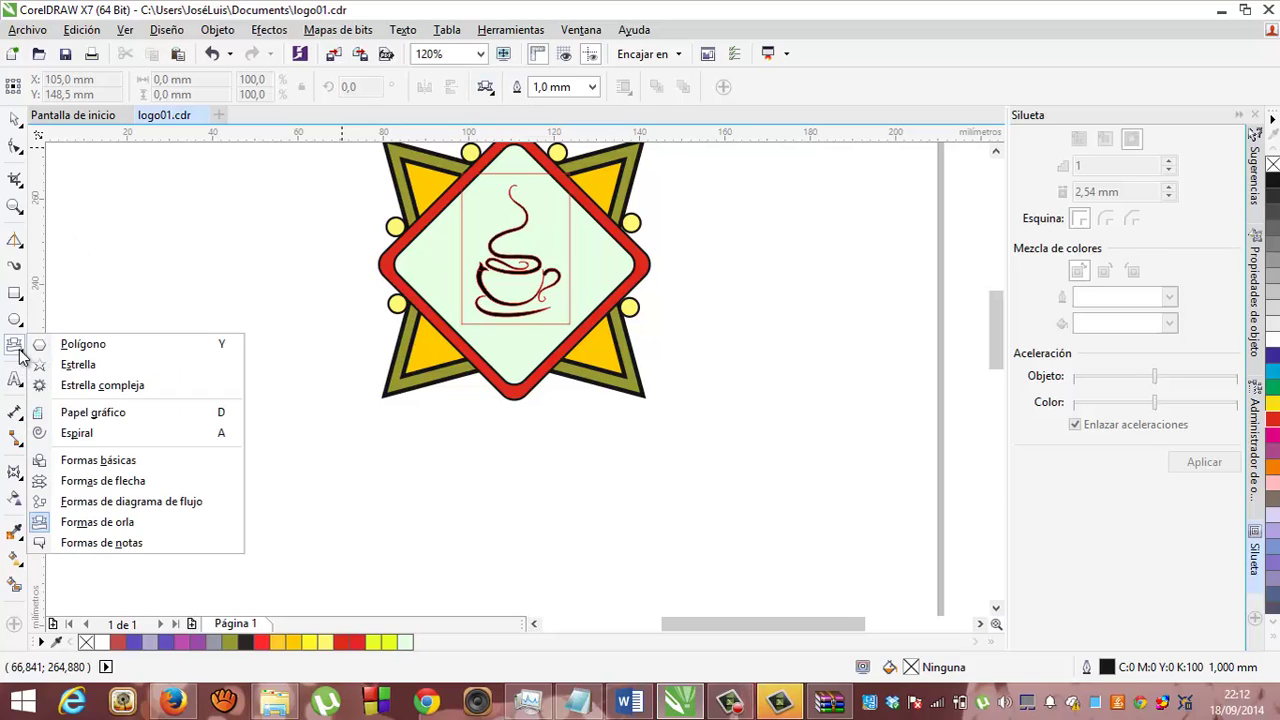
left_click(104, 460)
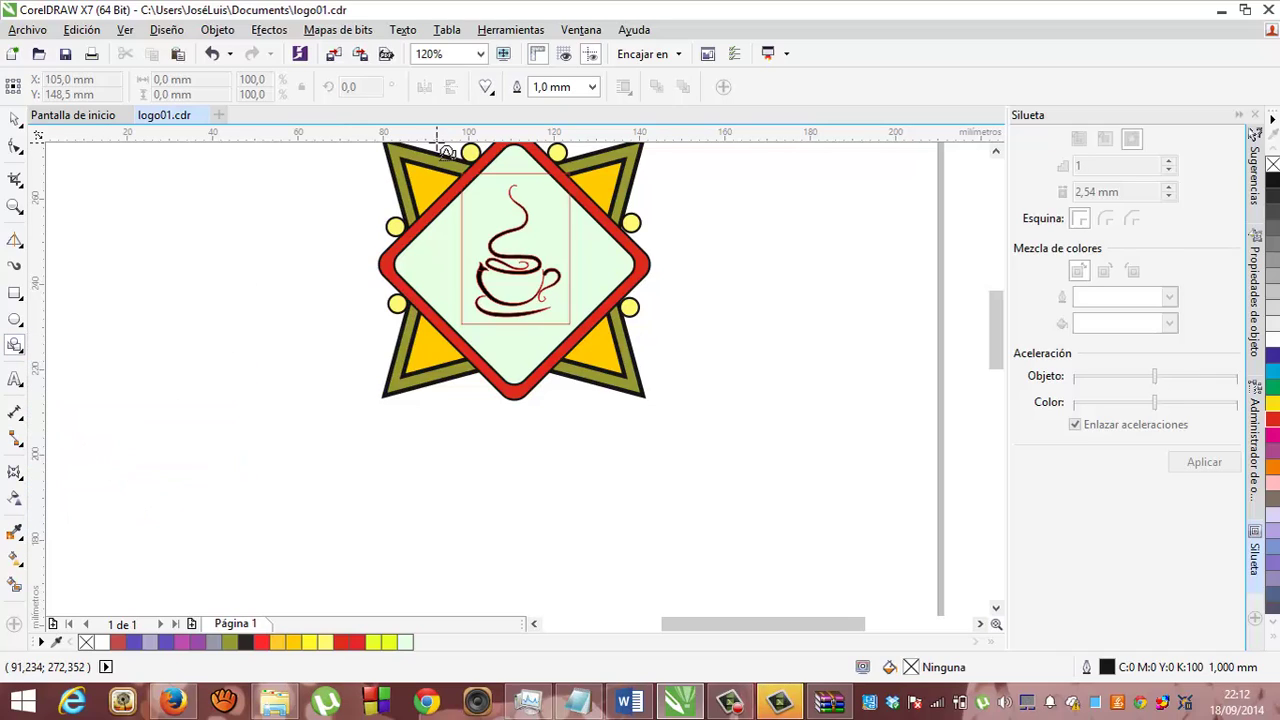
left_click(490, 87)
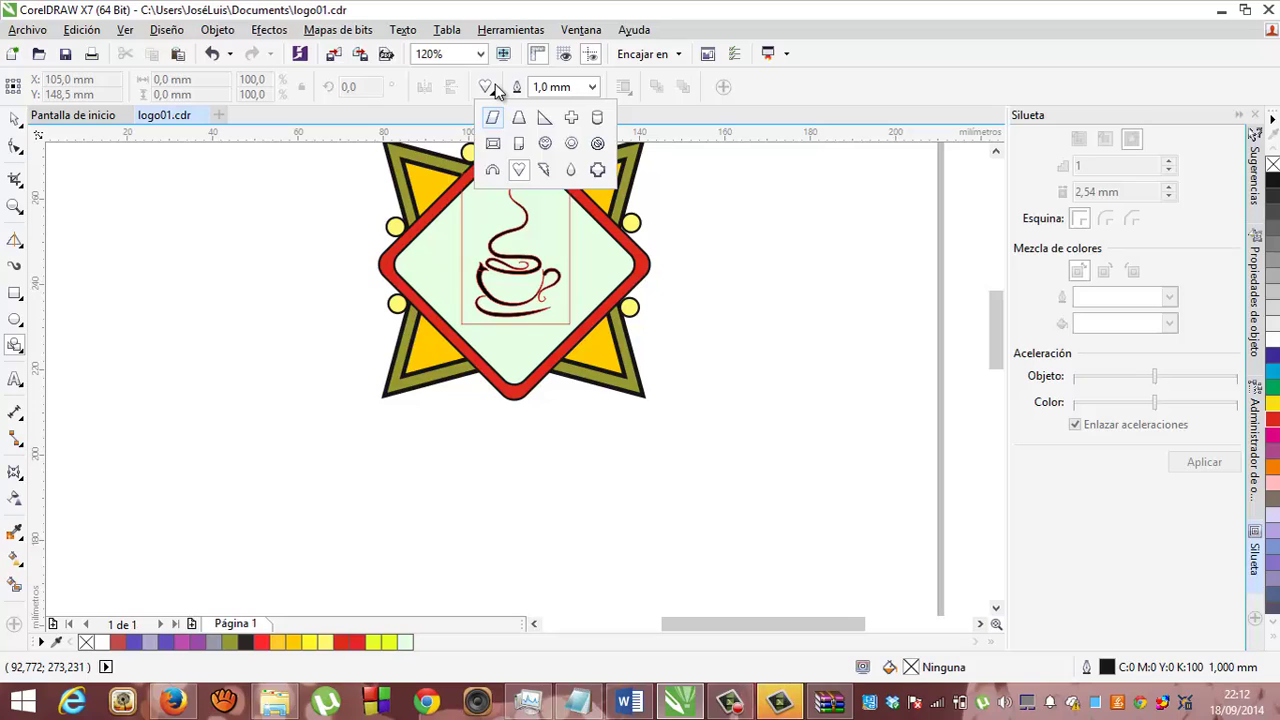
left_click(497, 92)
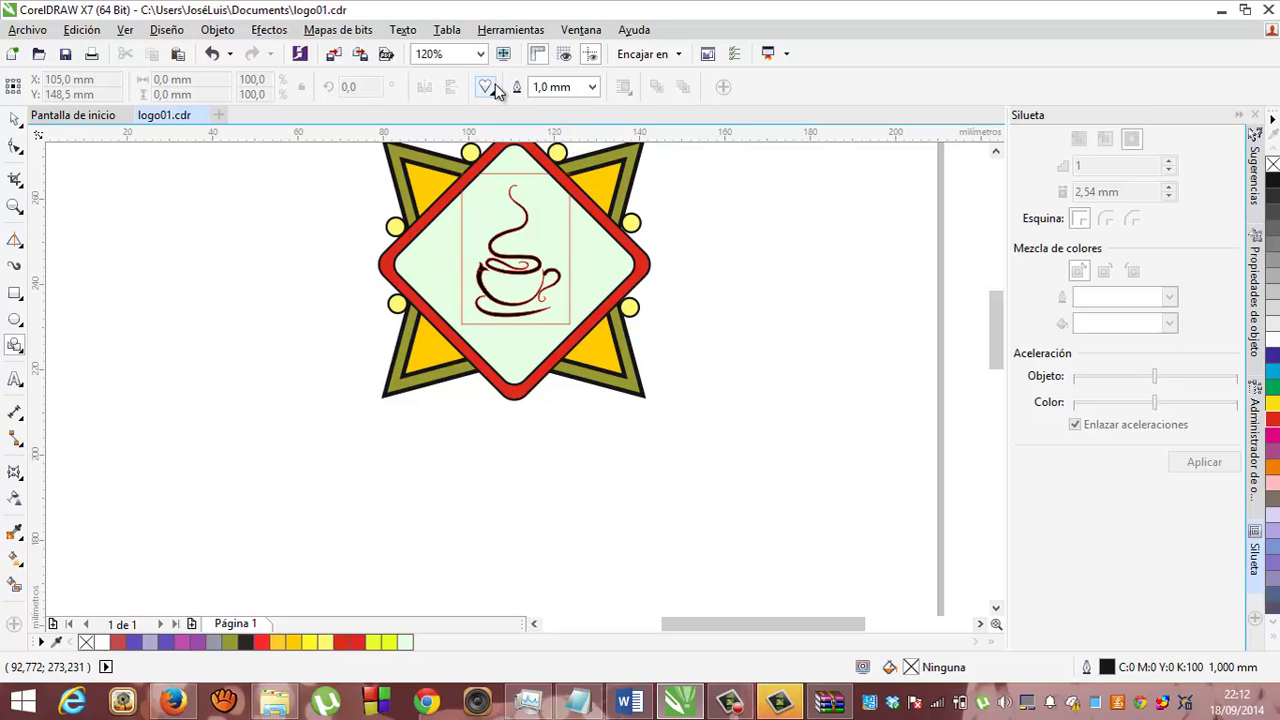
left_click(15, 347)
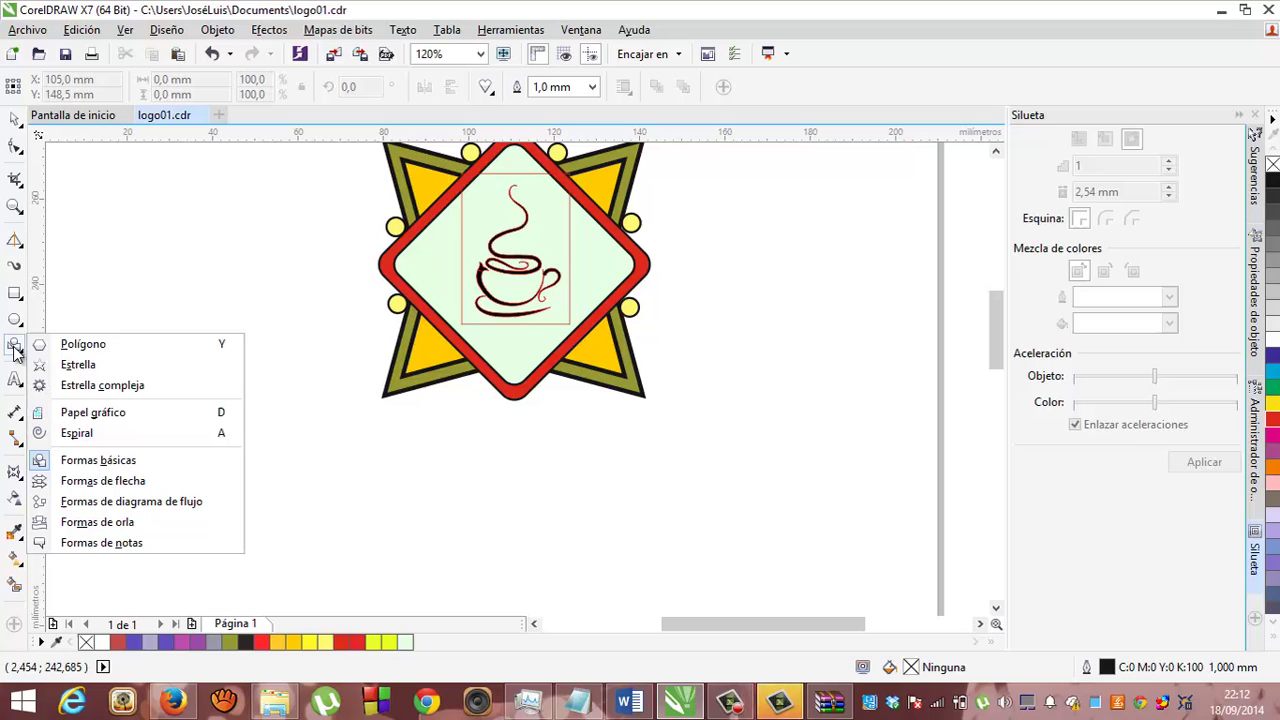
left_click(104, 502)
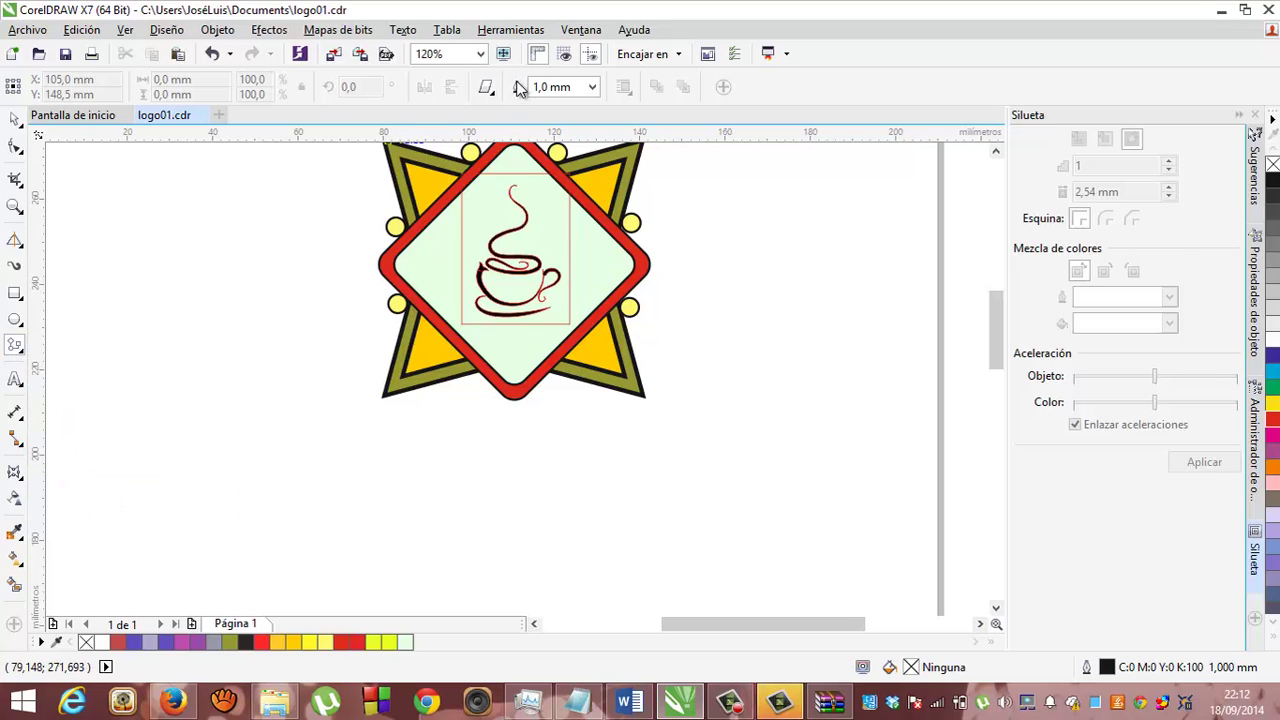
left_click(486, 89)
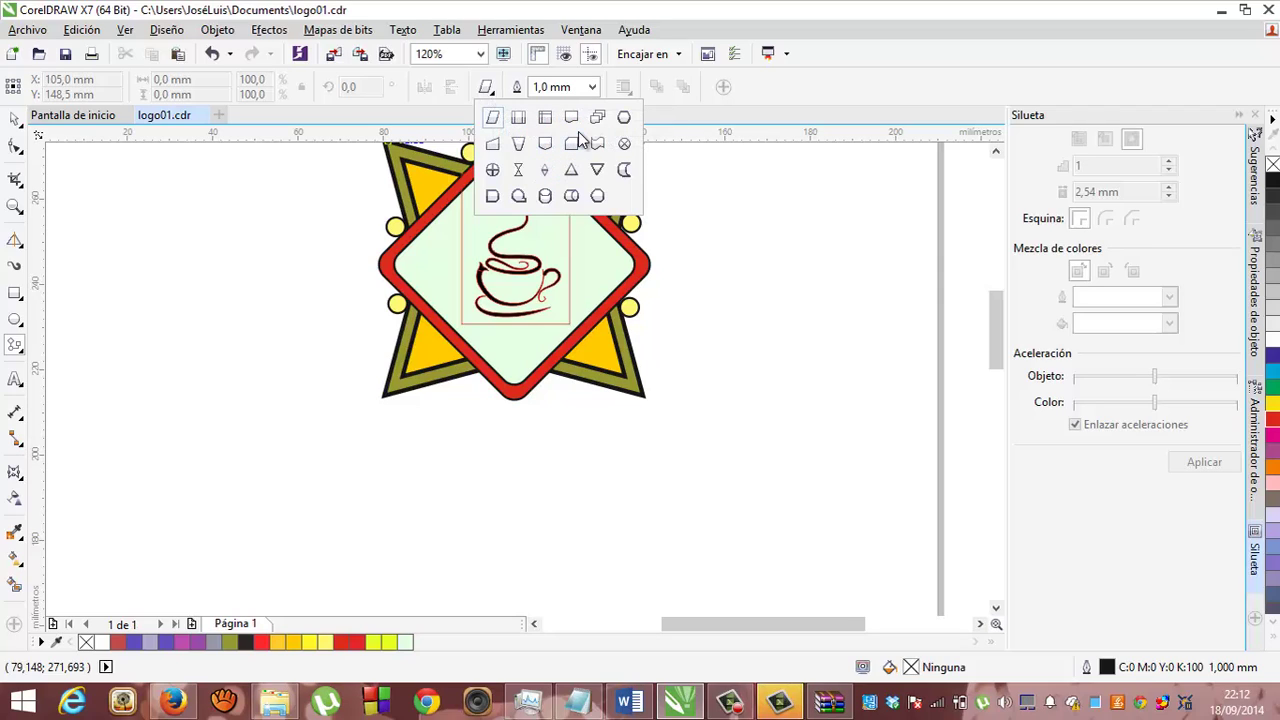
left_click(14, 347)
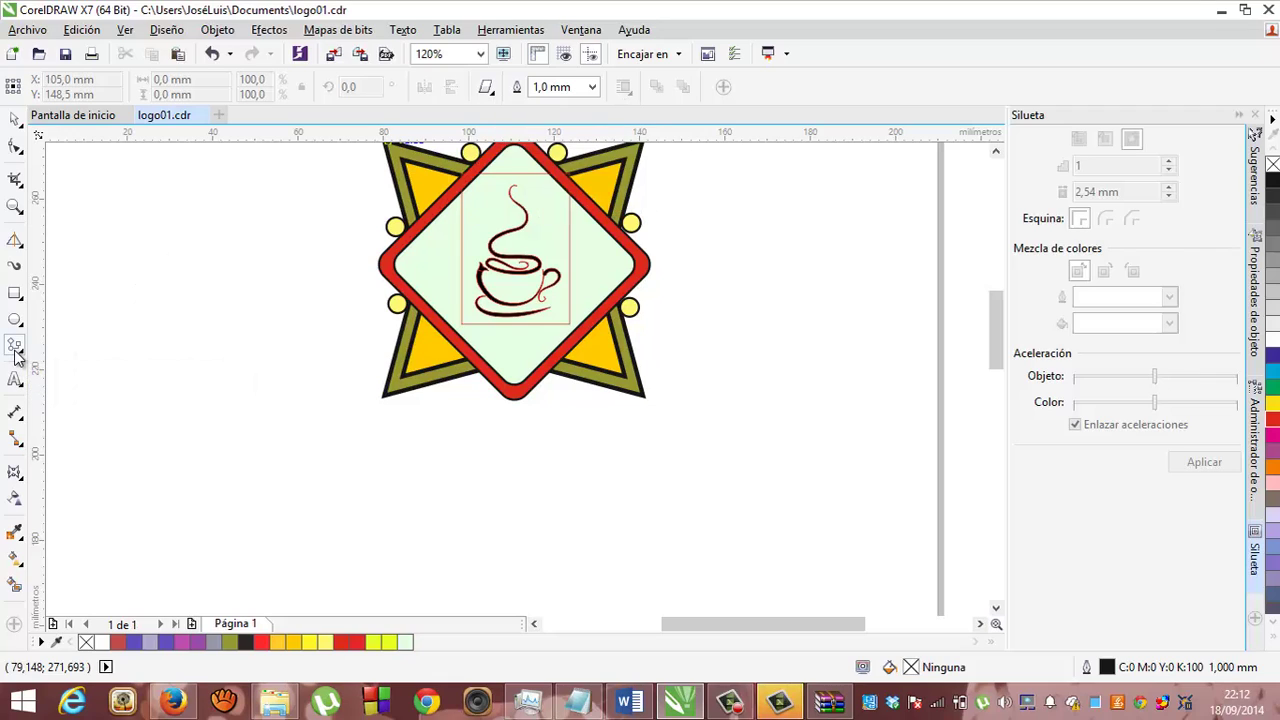
- Draw a wavy banner about 73 mm wide and 22 mm high below the diamond and move it over the diamond's lower corner
left_click(15, 350)
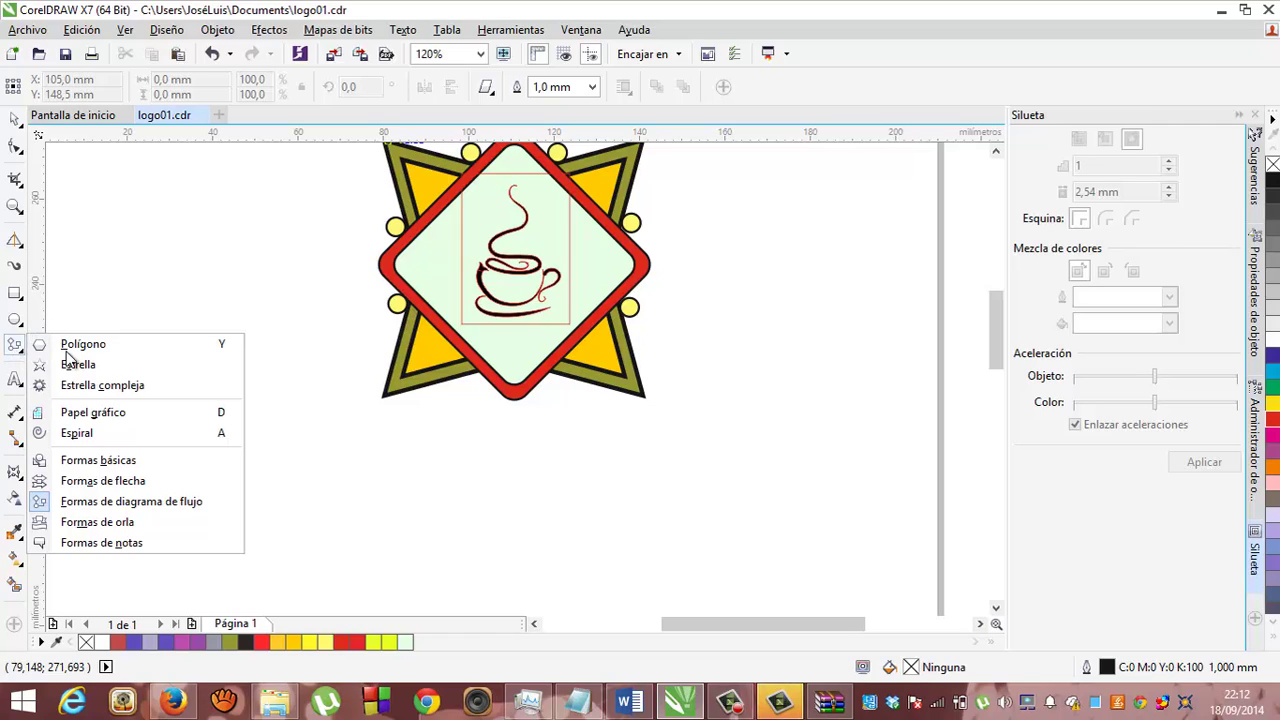
left_click(134, 525)
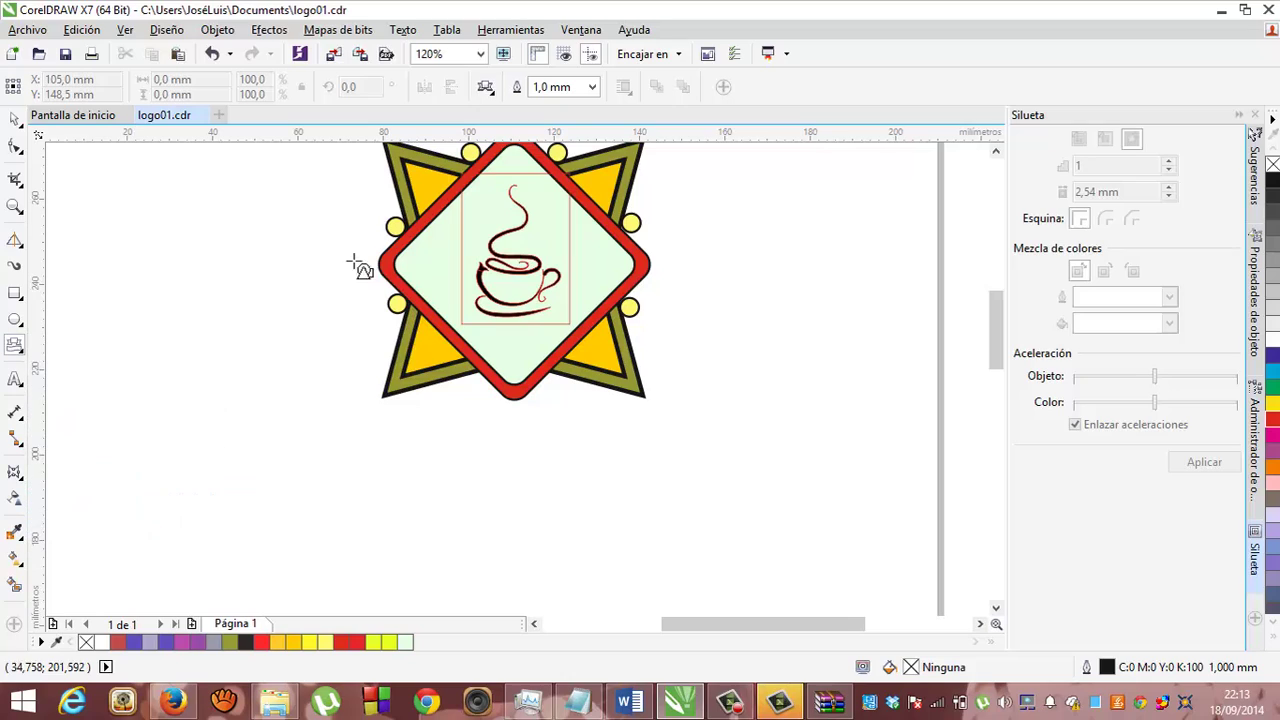
left_click(487, 88)
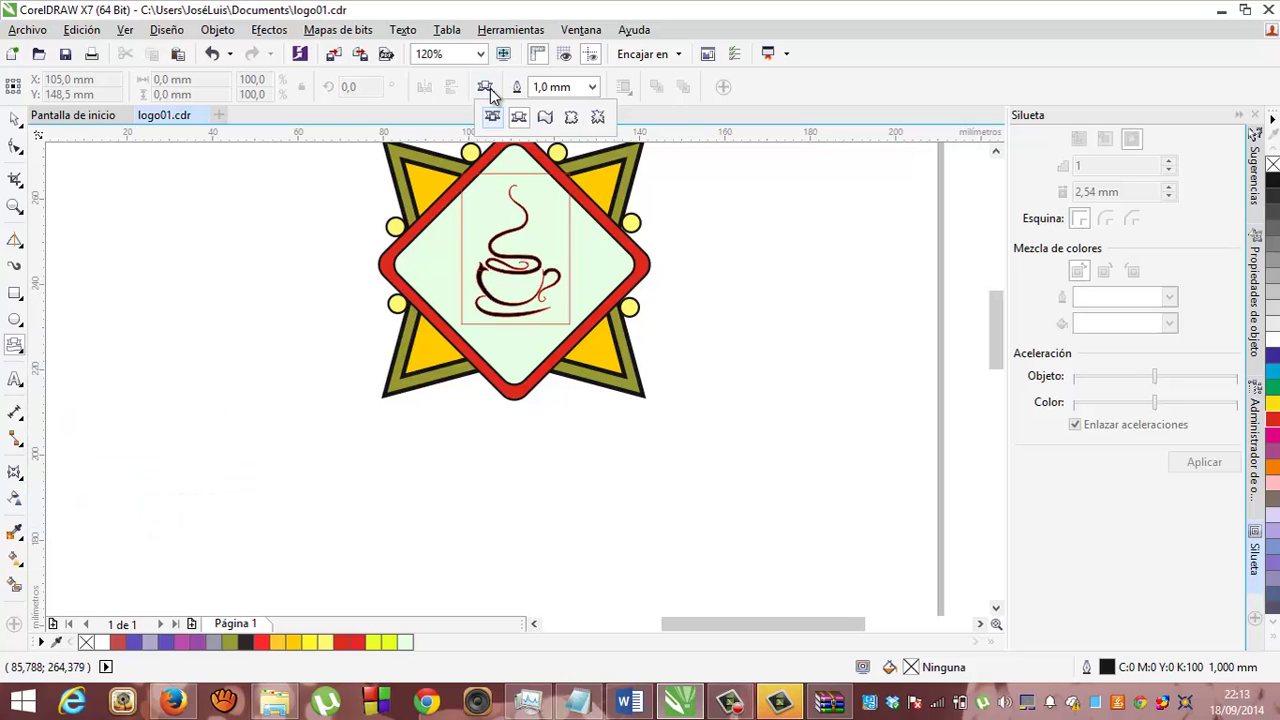
left_click(546, 117)
left_click_drag(322, 438, 640, 540)
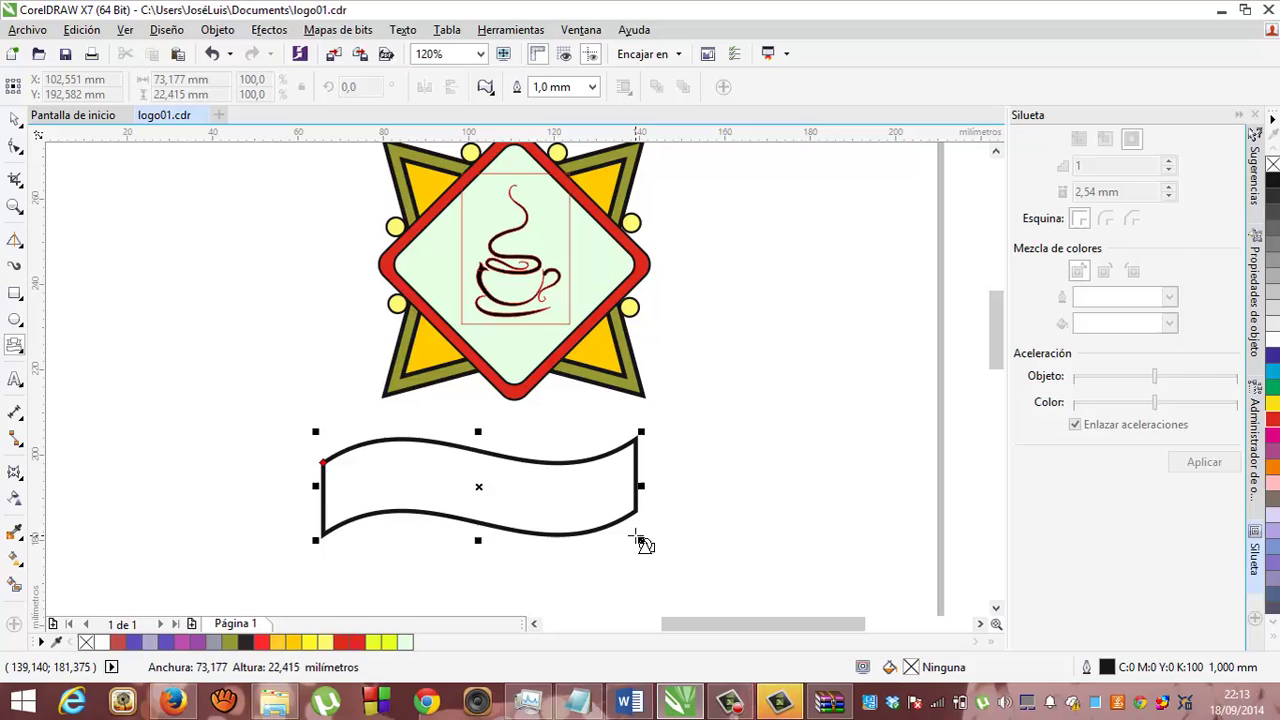
left_click(14, 119)
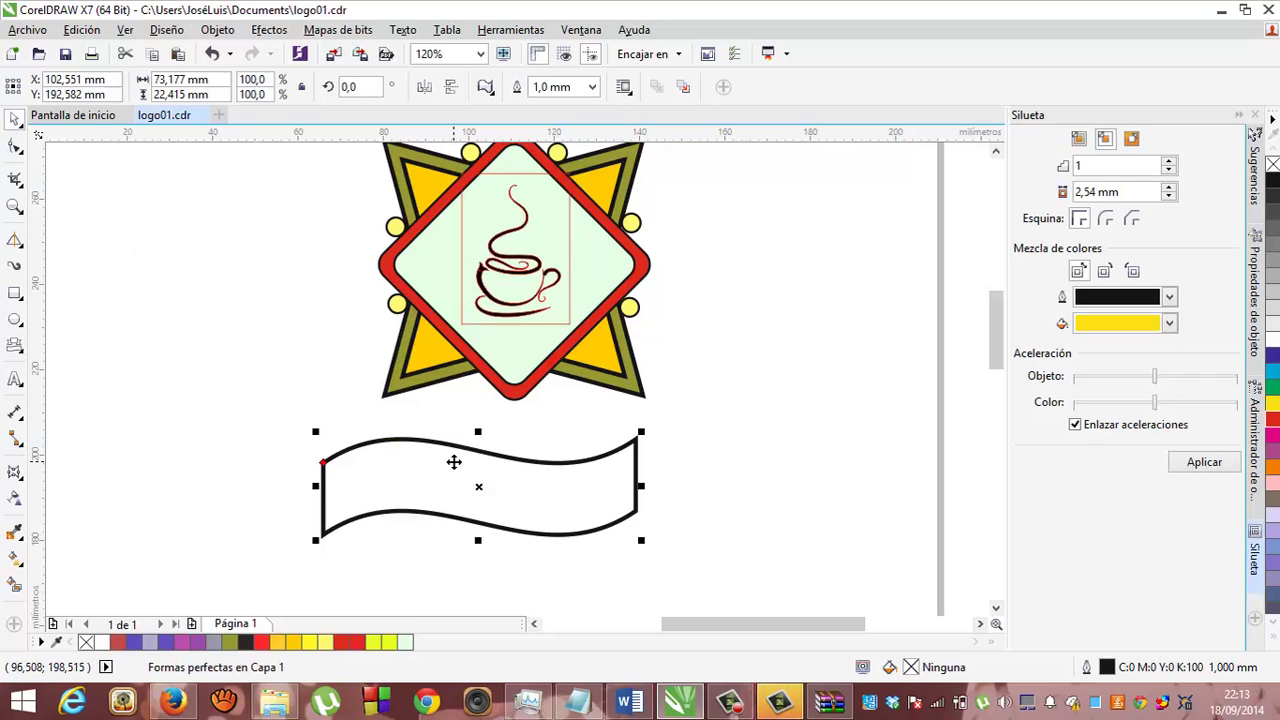
left_click_drag(451, 460, 489, 362)
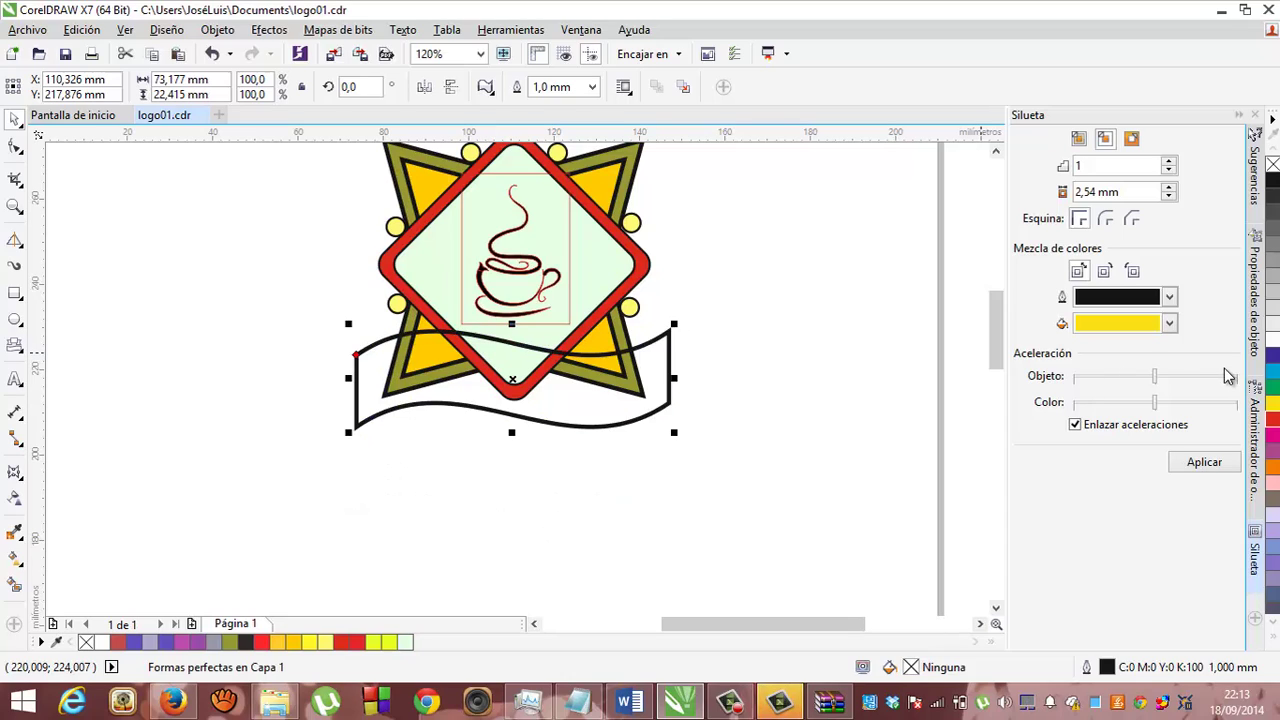
- Give the wavy banner a yellow fill and a red outline, and deselect it
left_click(1274, 421)
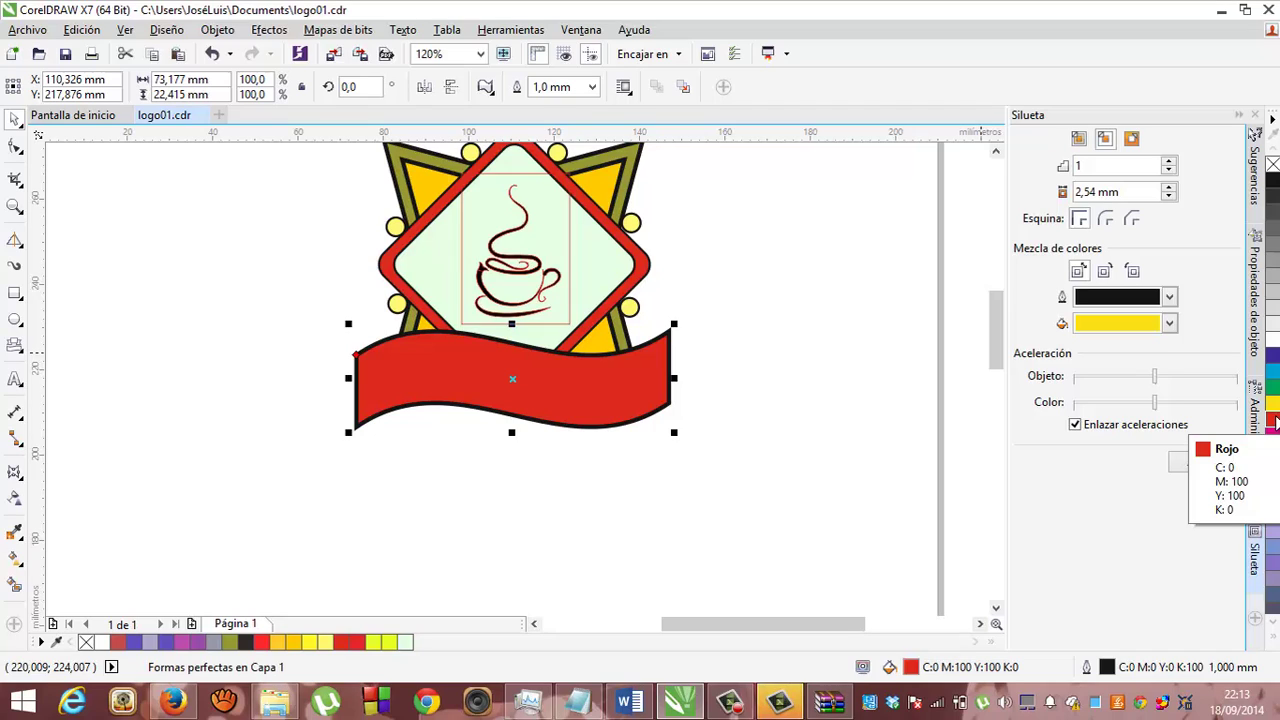
right_click(1274, 421)
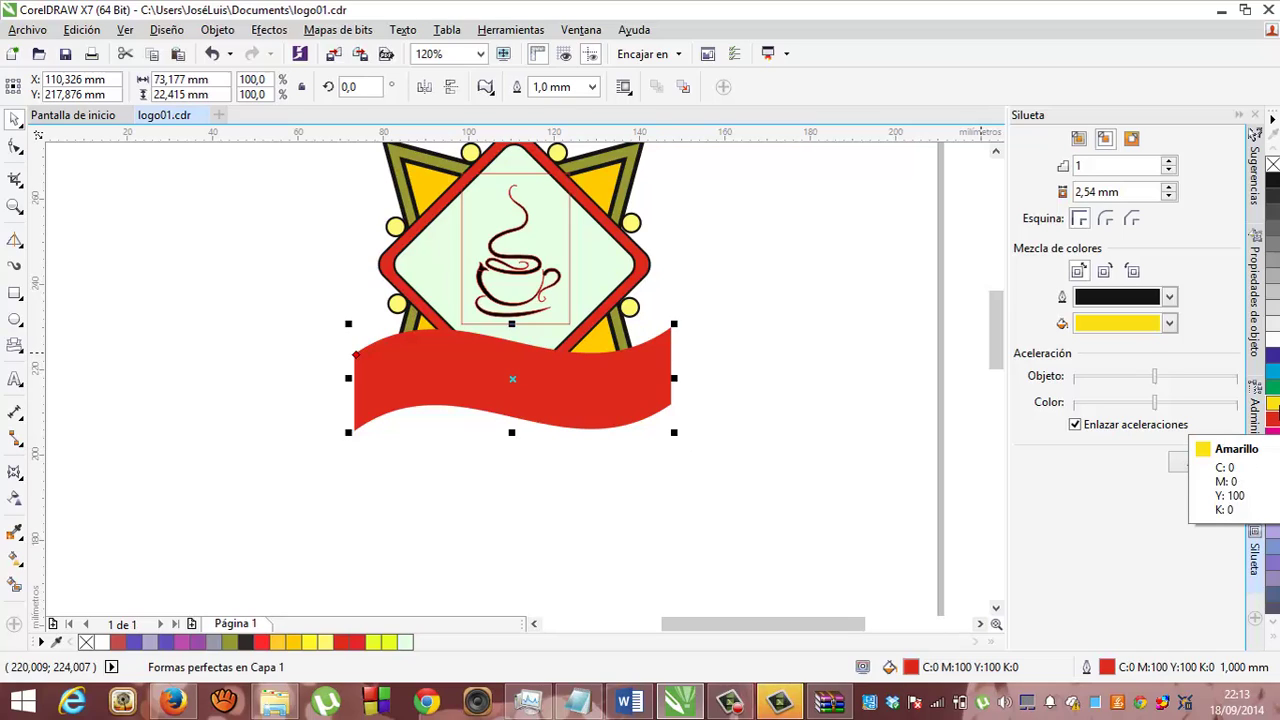
left_click(1274, 404)
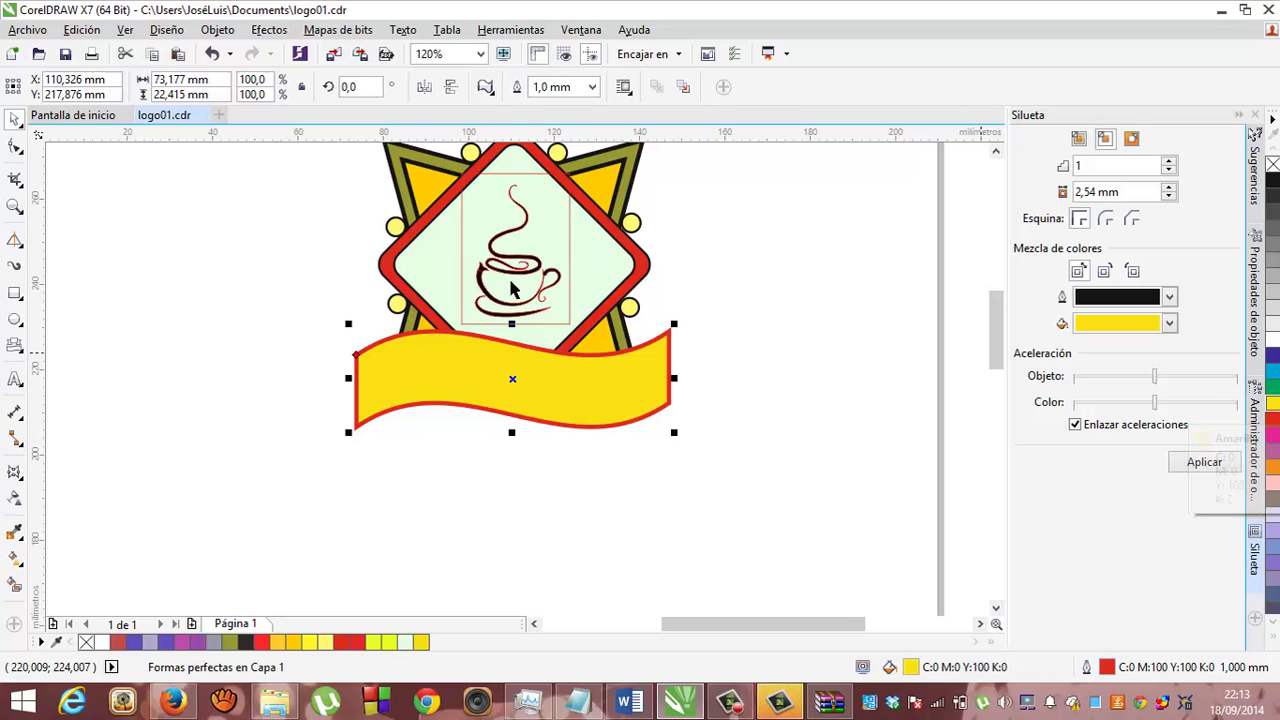
left_click(244, 252)
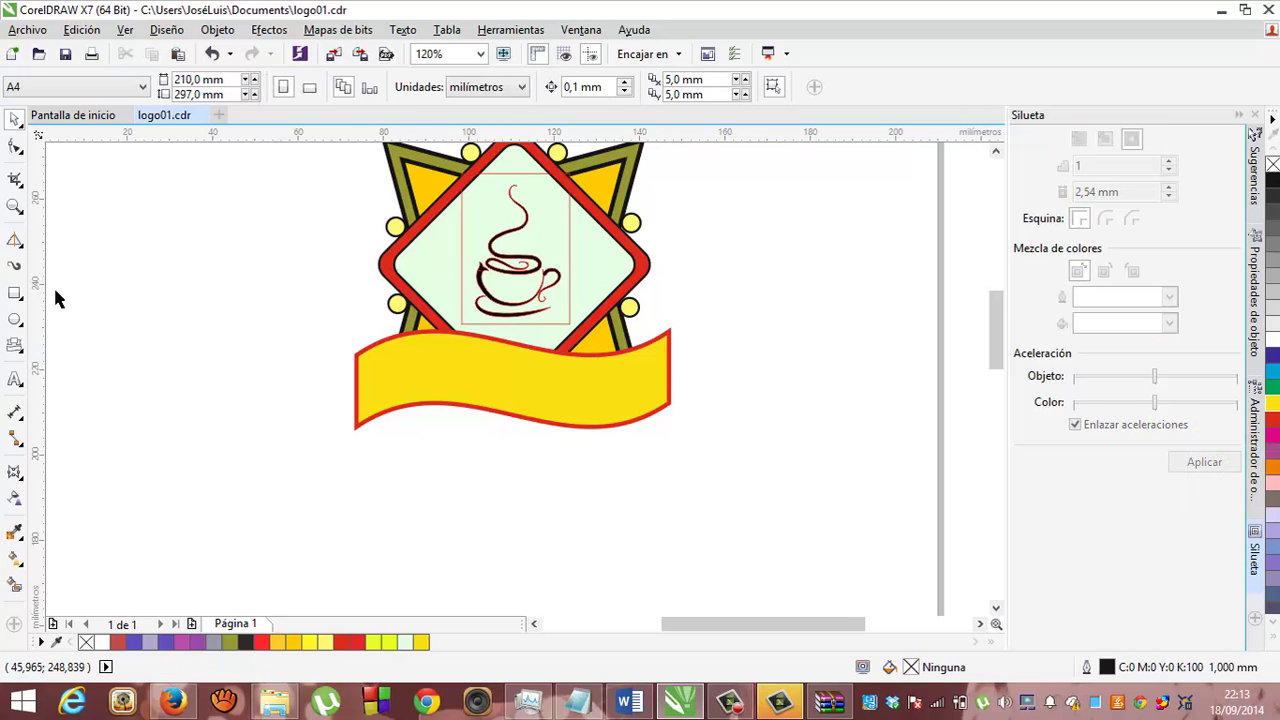
- Set BankGothic Lt BT as the document's default font for artistic and paragraph text
left_click(16, 381)
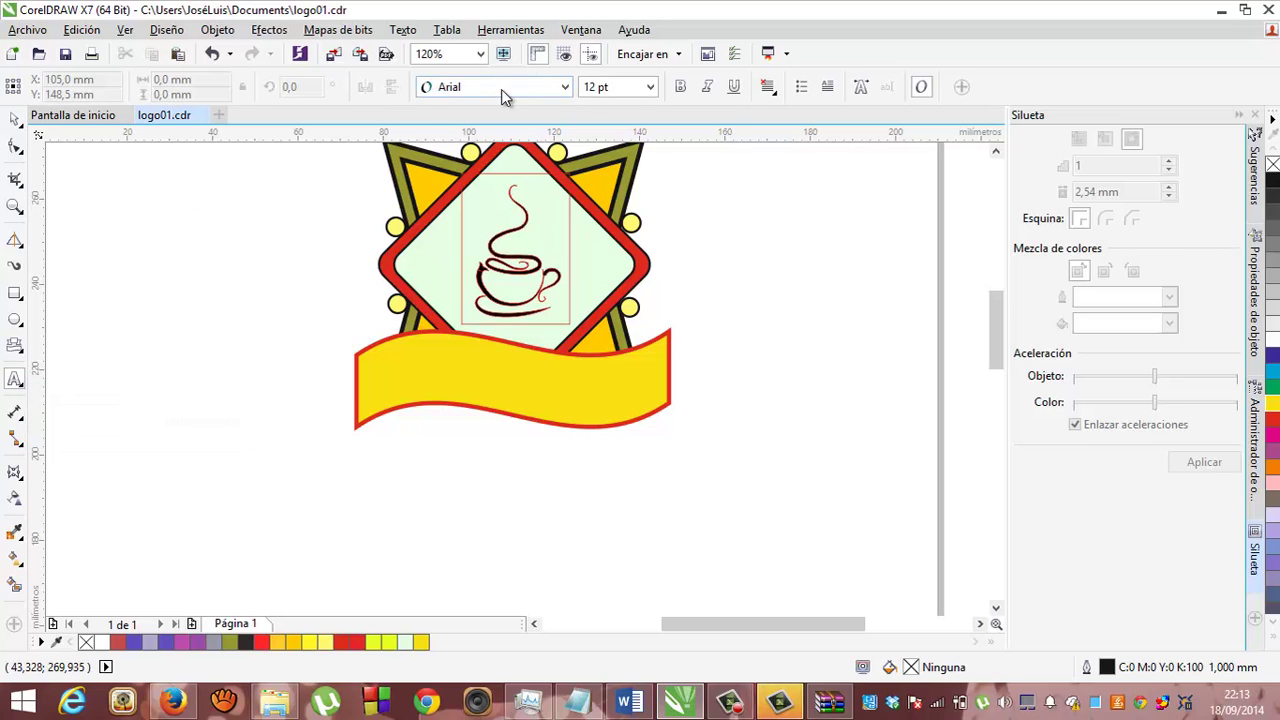
left_click(501, 89)
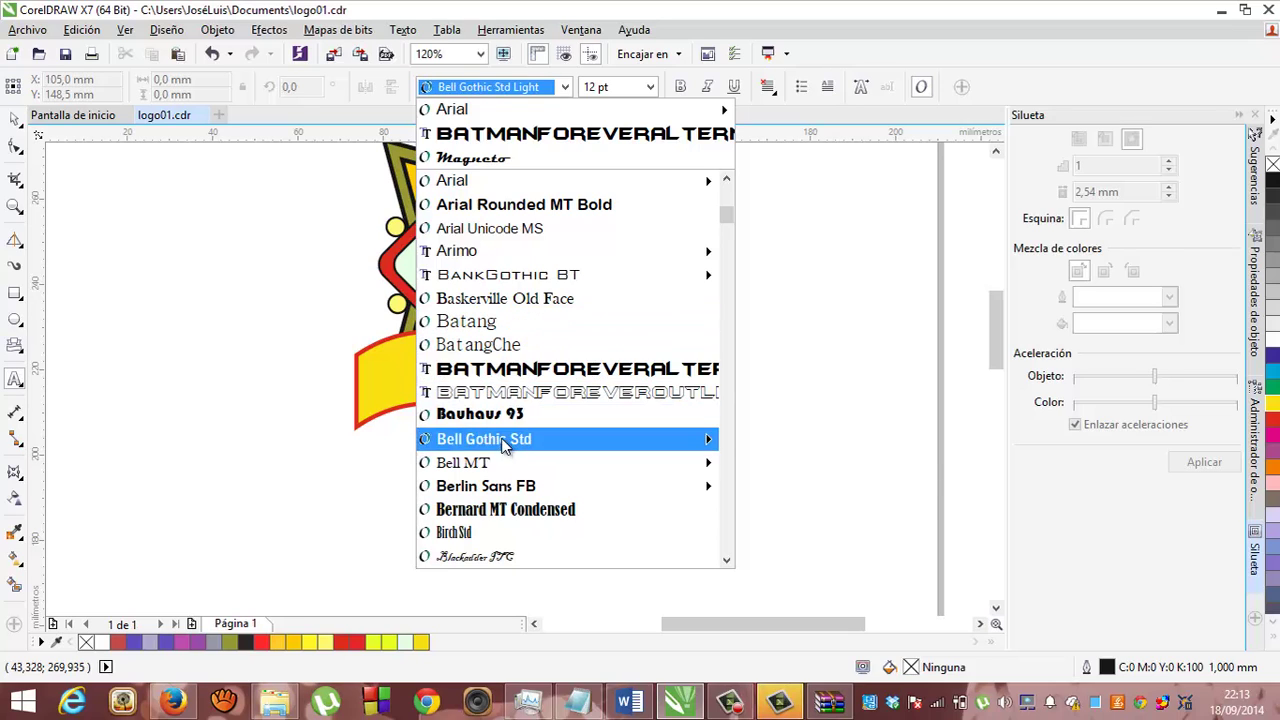
left_click(550, 276)
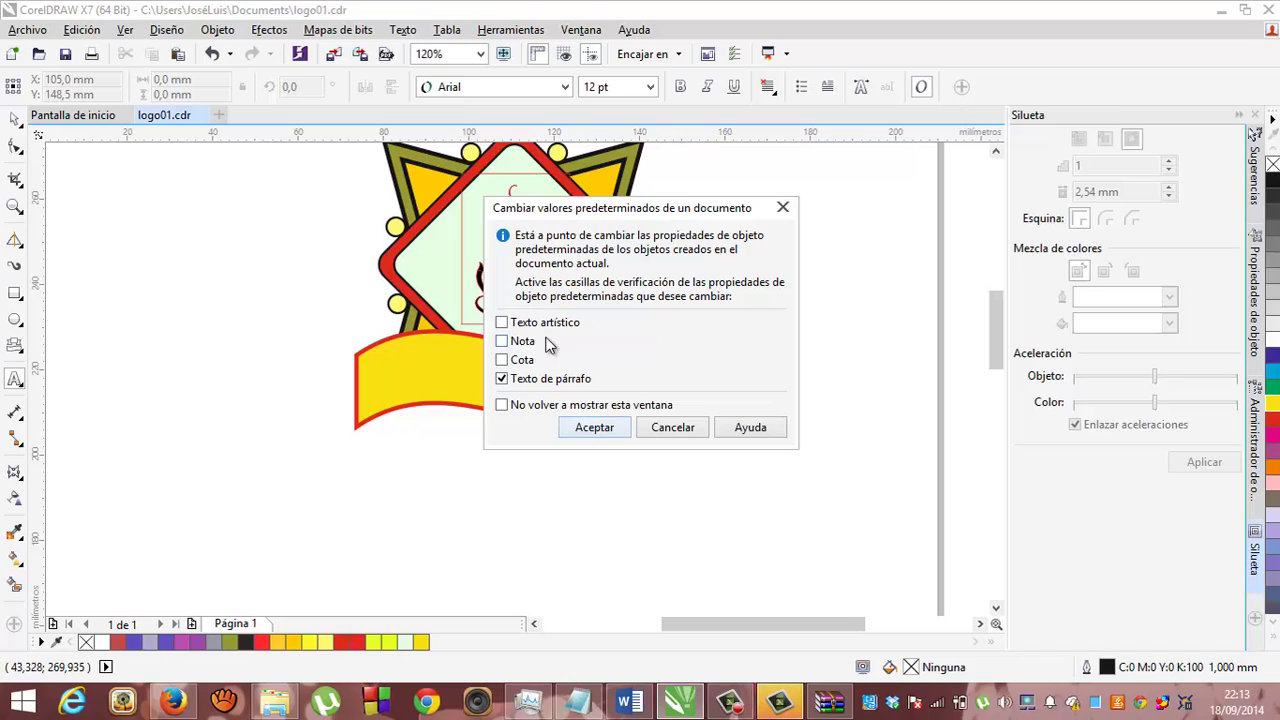
left_click(502, 328)
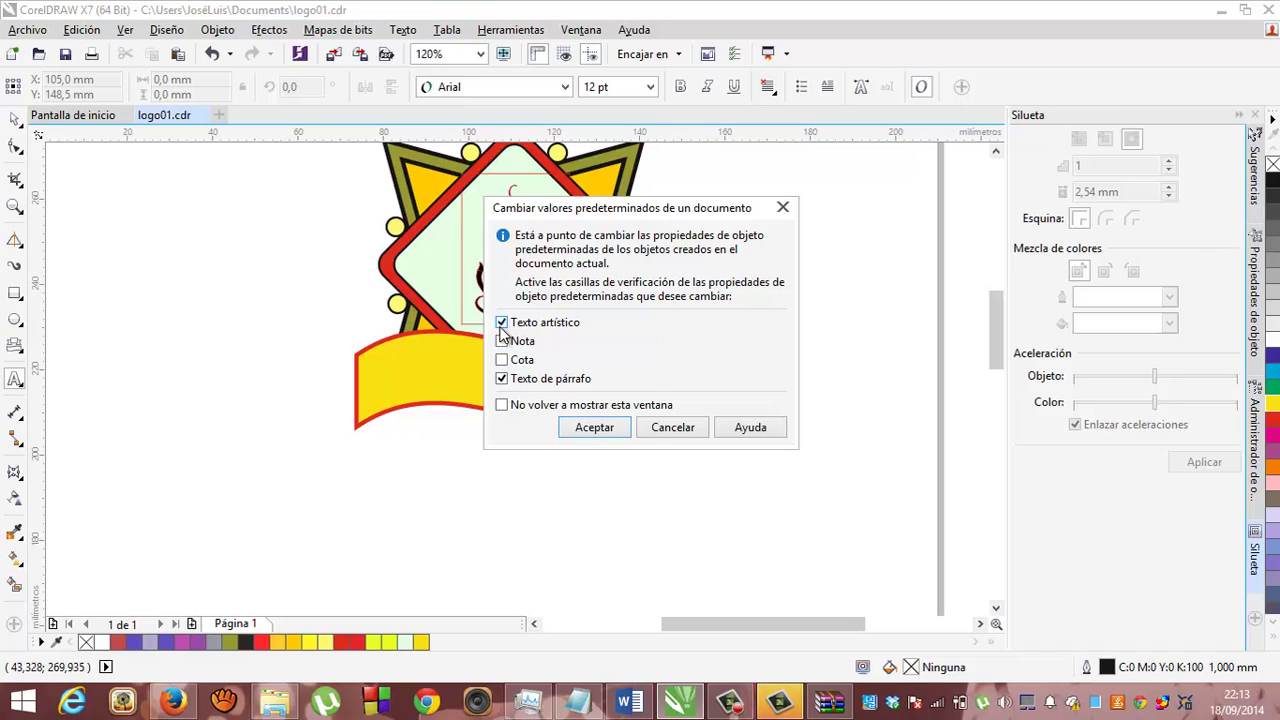
left_click(594, 427)
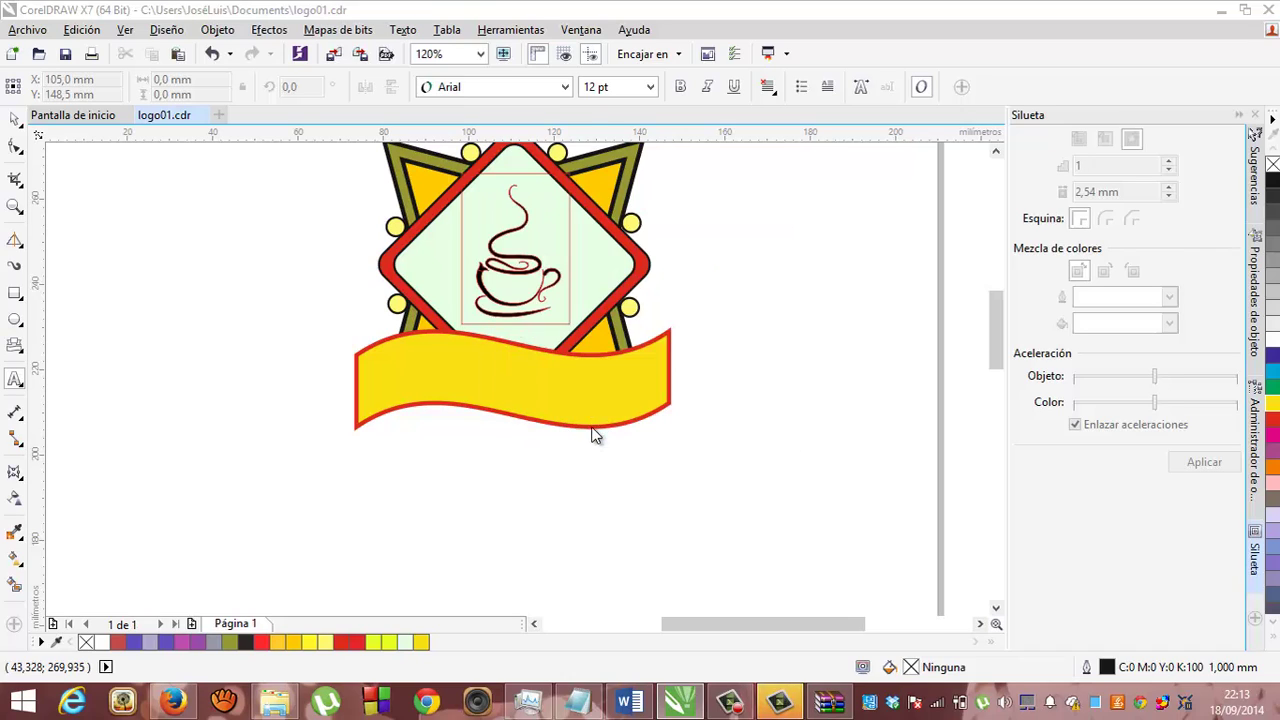
- Try to add the text "THE" along the banner's lower edge, and undo it while keeping the banner's yellow fill
left_click(592, 432)
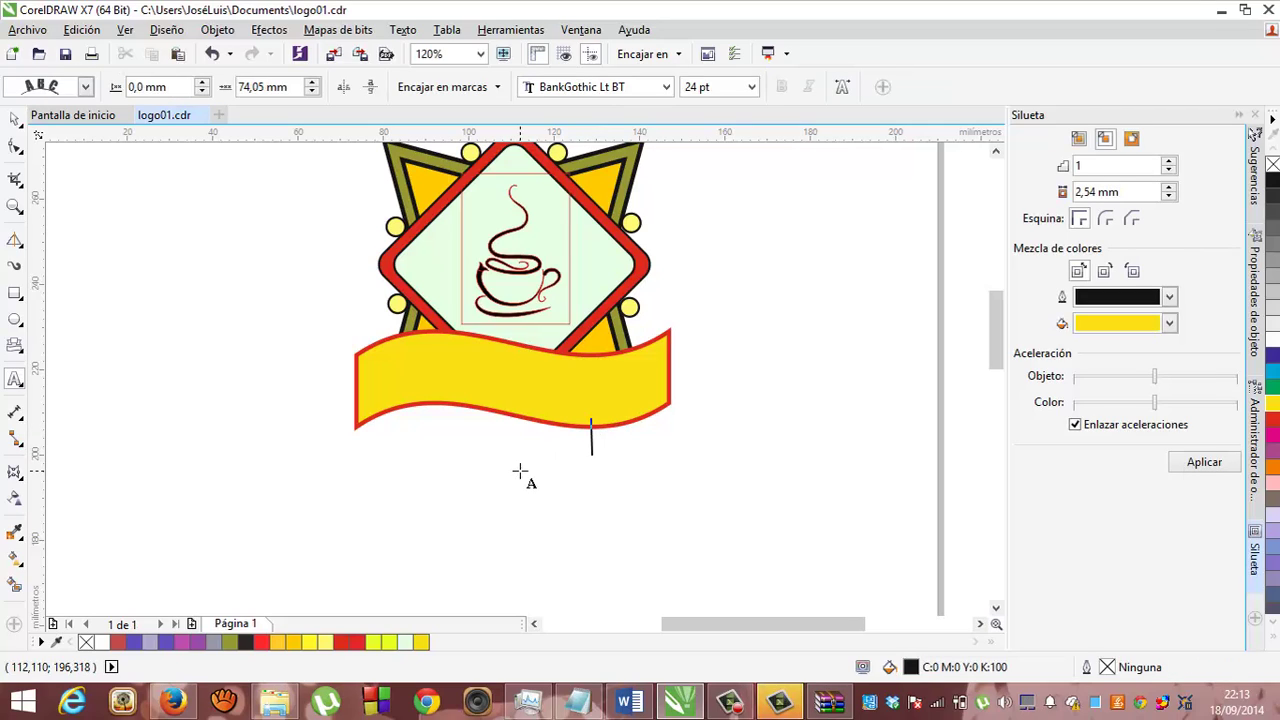
type("HI")
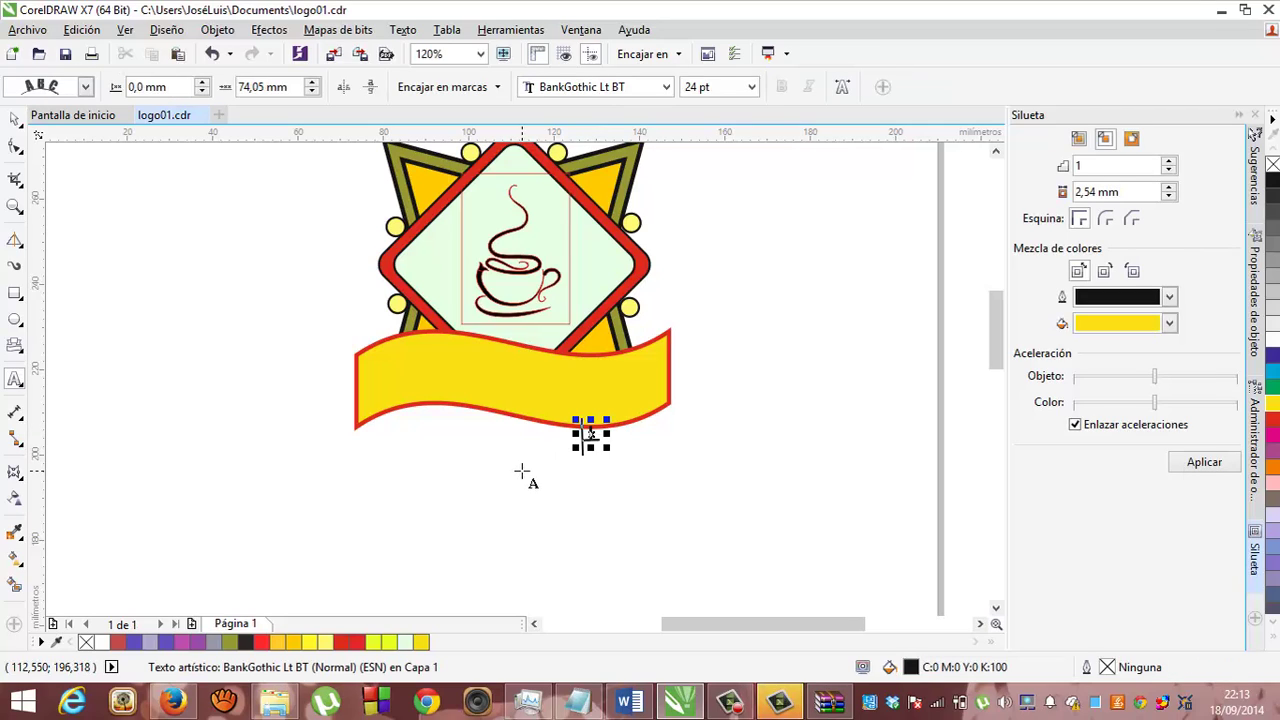
type("E")
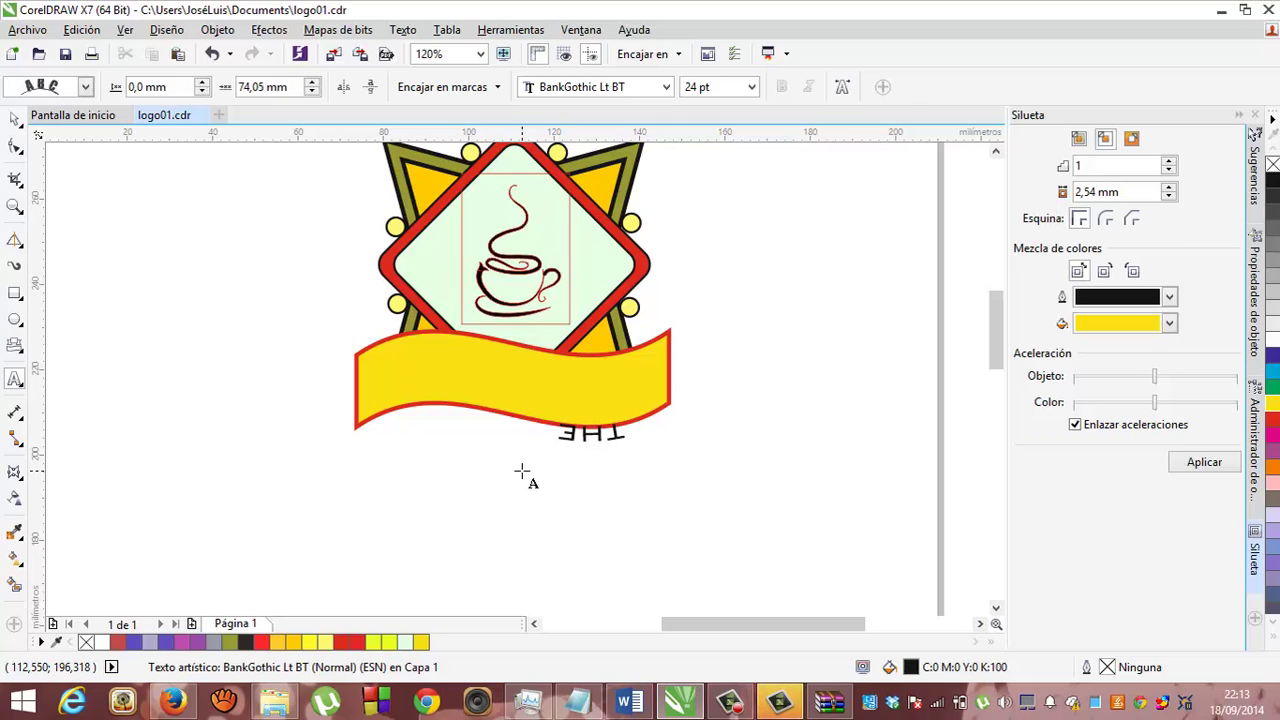
key("ctrl+z")
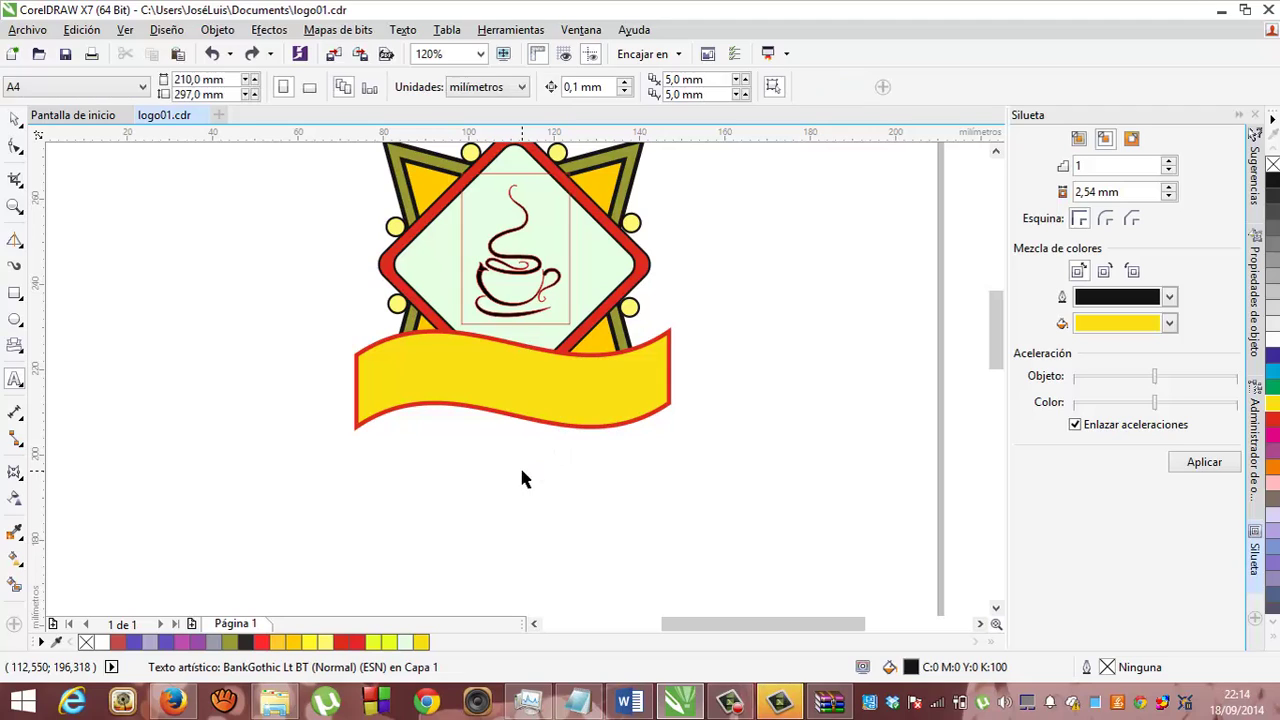
key("ctrl+z")
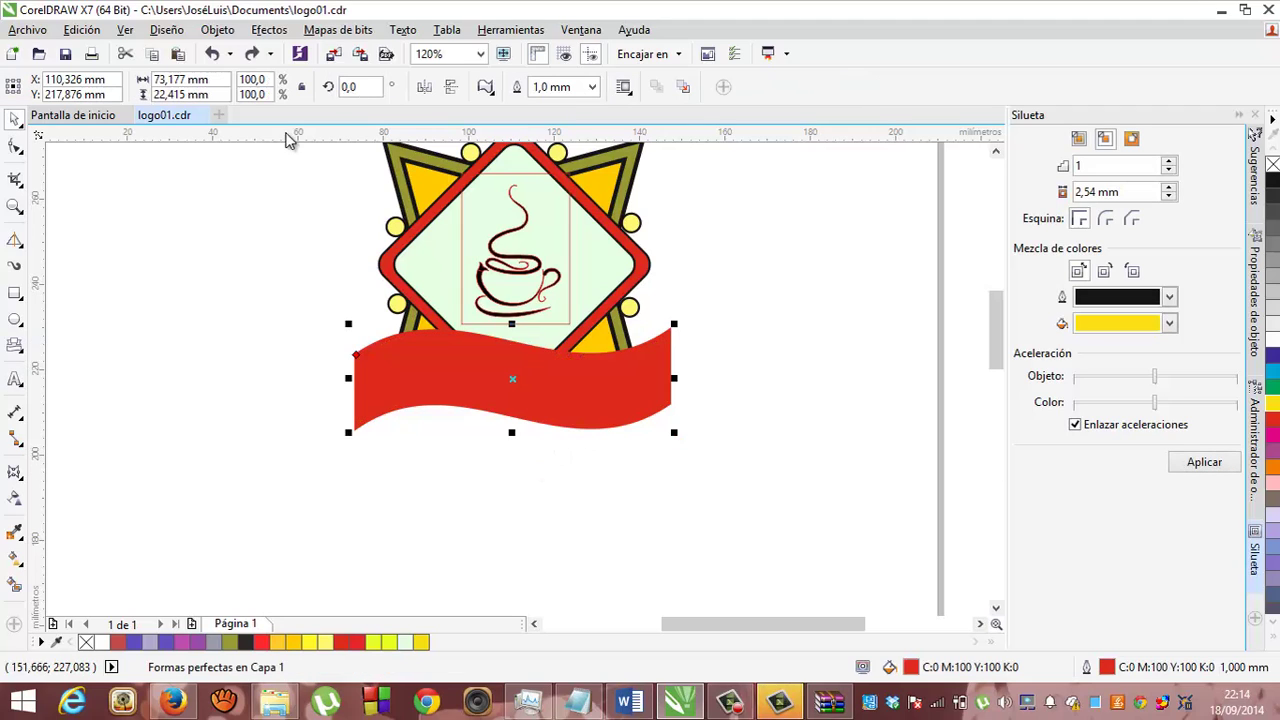
left_click(251, 55)
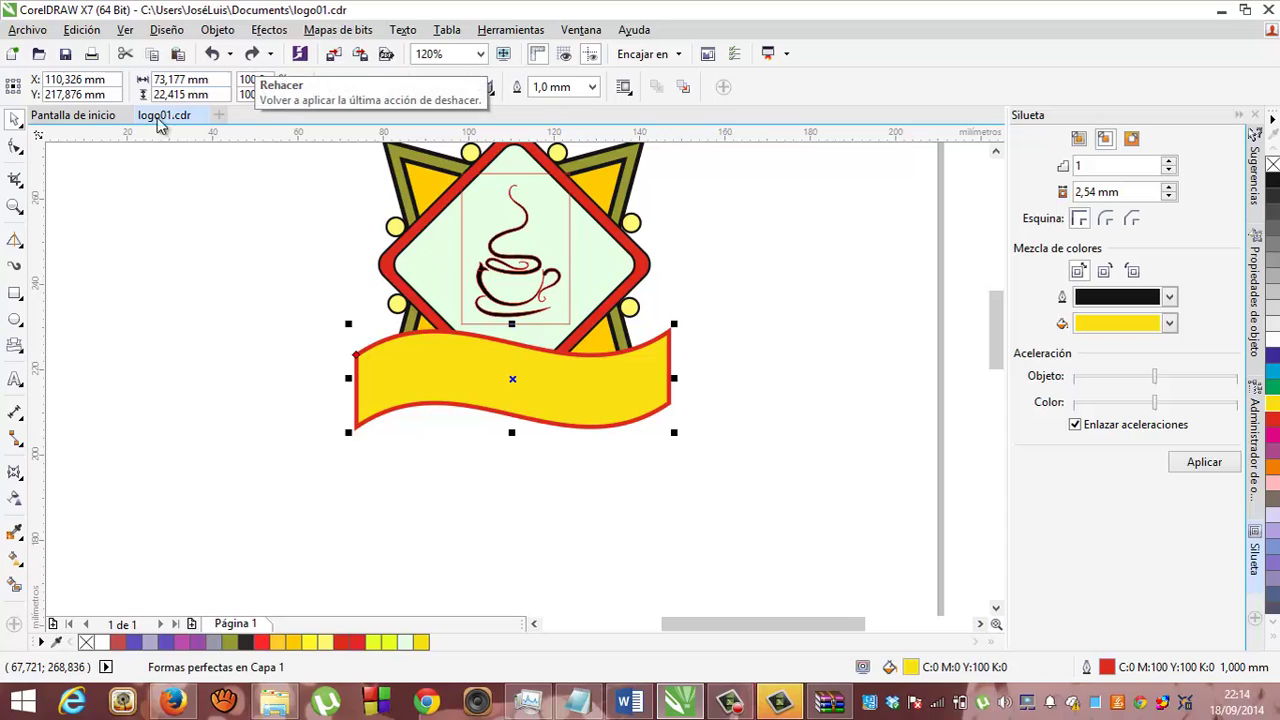
- Add the artistic text "The Coffee Shop" in the empty area below the banner
left_click(15, 387)
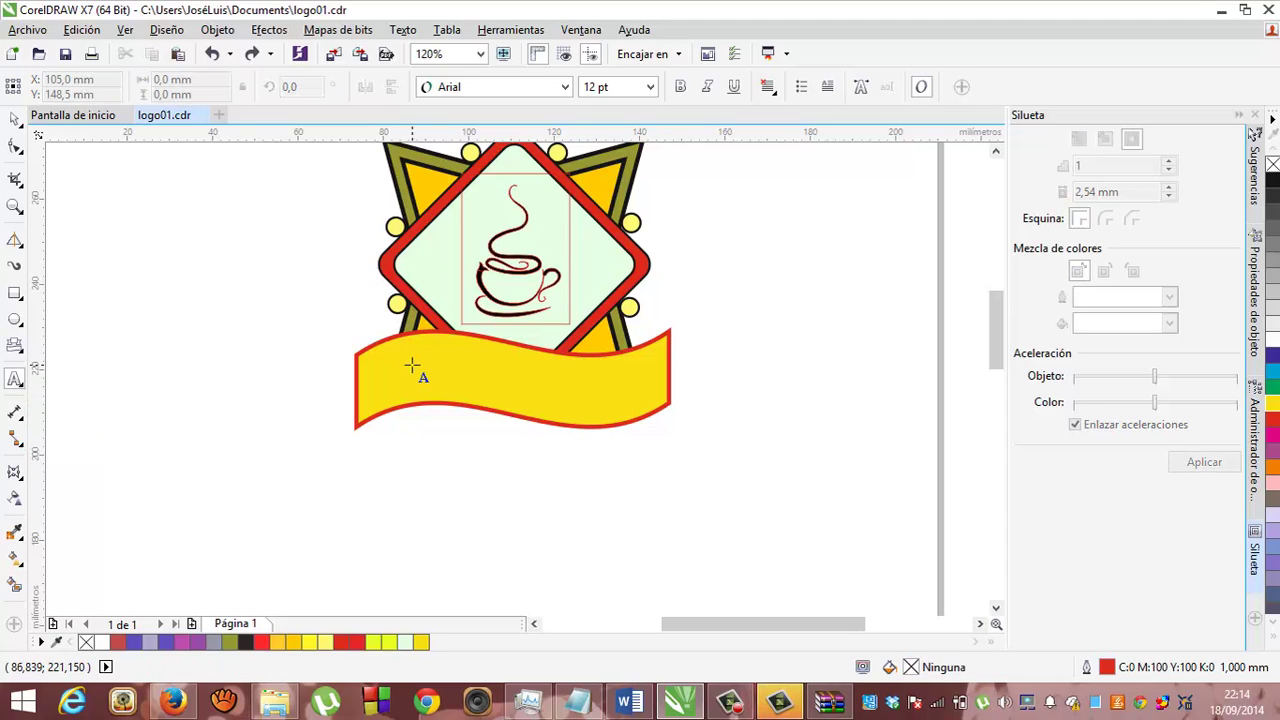
left_click(356, 494)
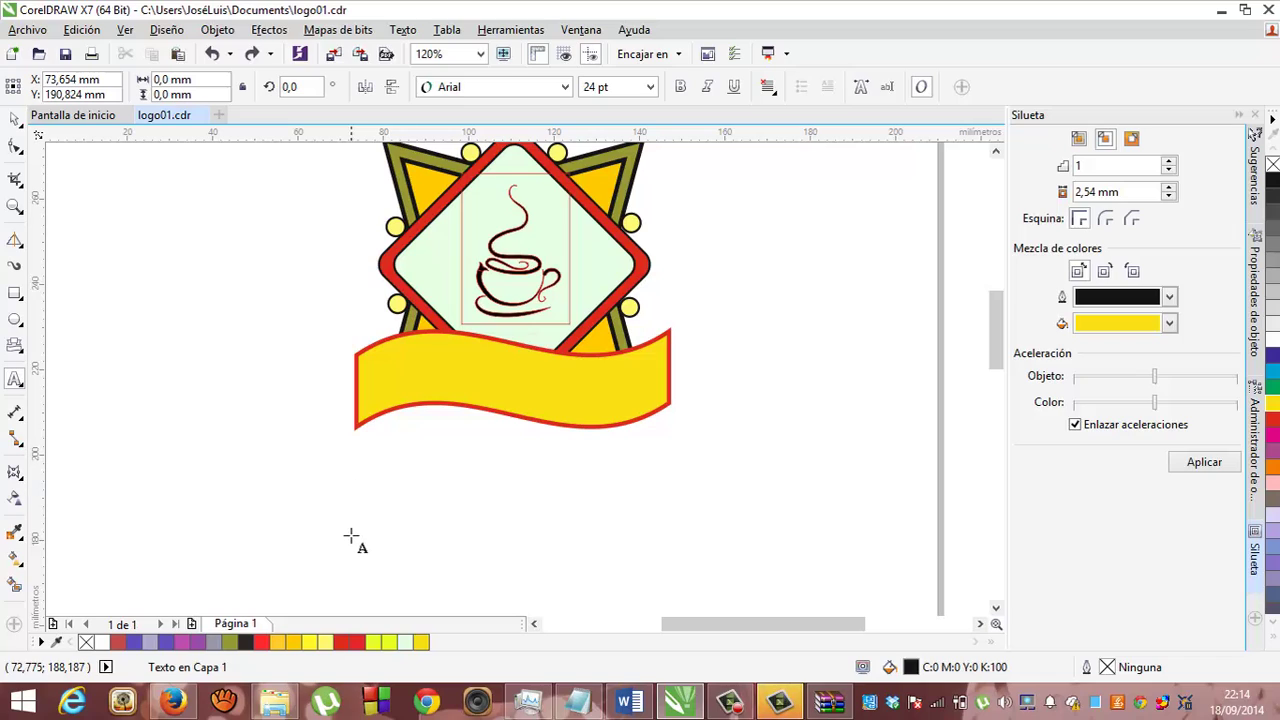
type("the")
key("BackSpace")
key("BackSpace")
key("BackSpace")
type("T")
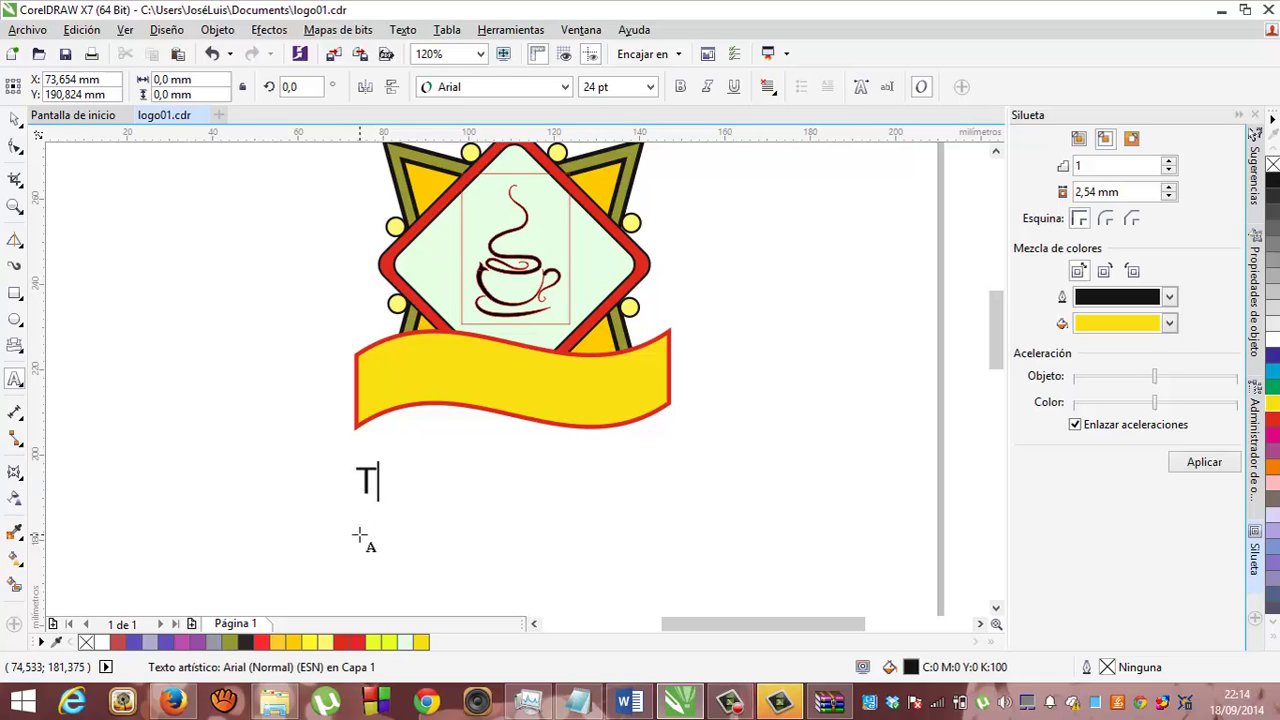
type("he Coffee")
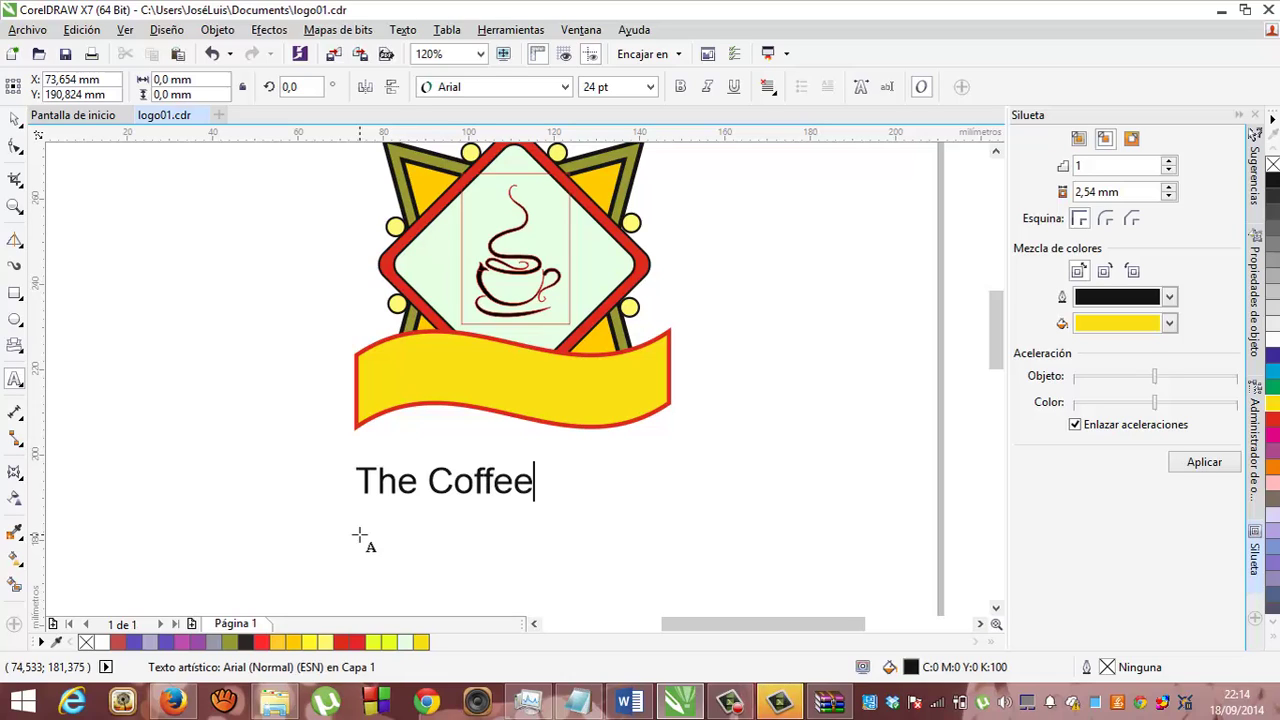
type(" Shop")
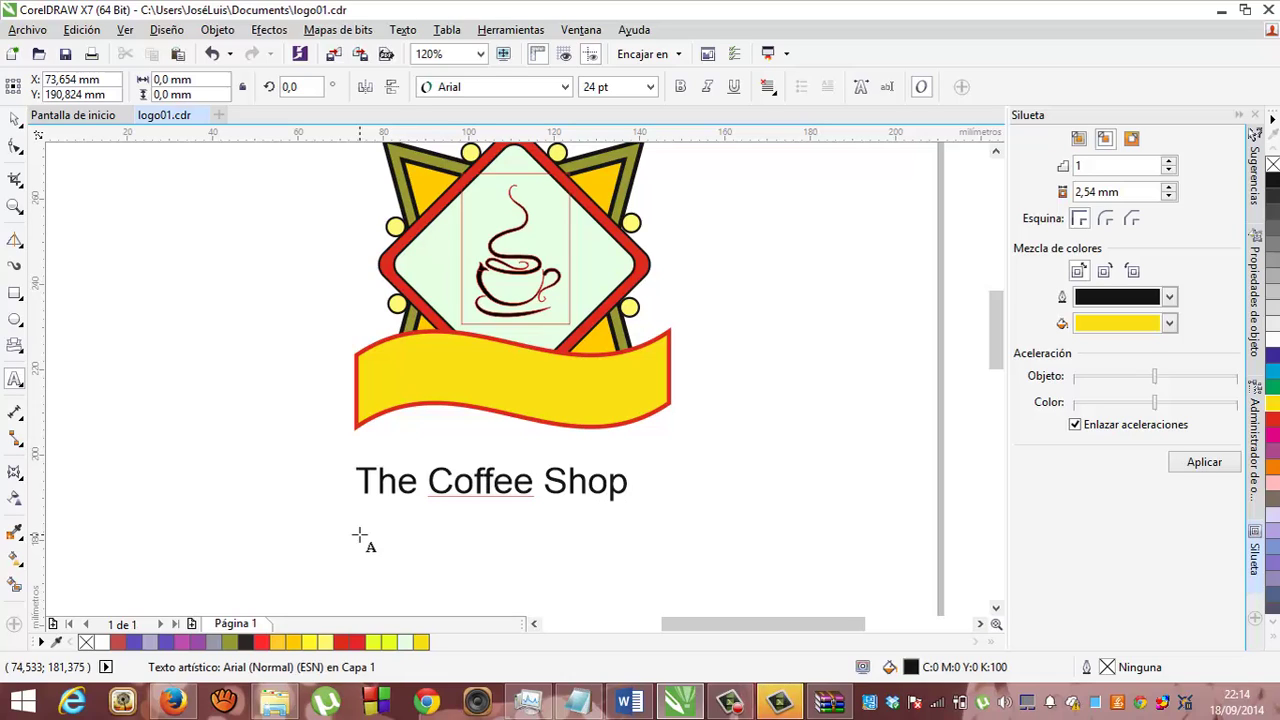
- Change the "The Coffee Shop" text to the BankGothic Md BT font and move it onto the yellow banner
key("ctrl+a")
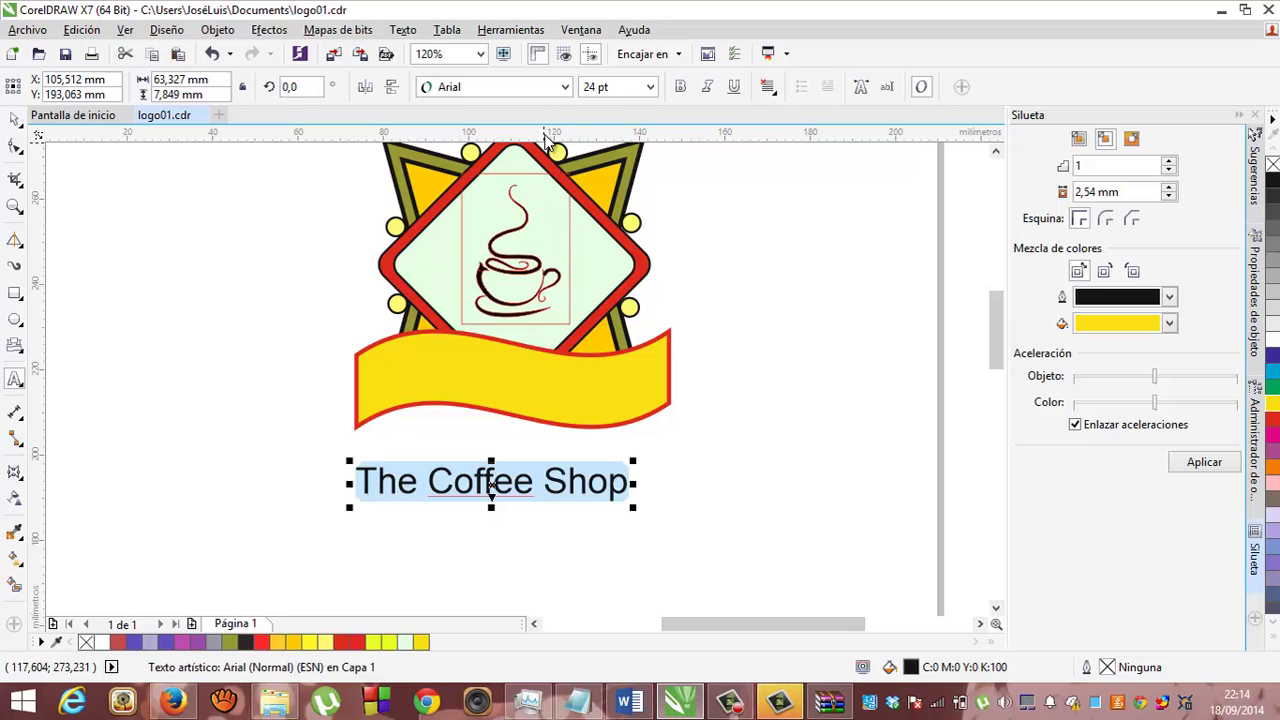
left_click(565, 87)
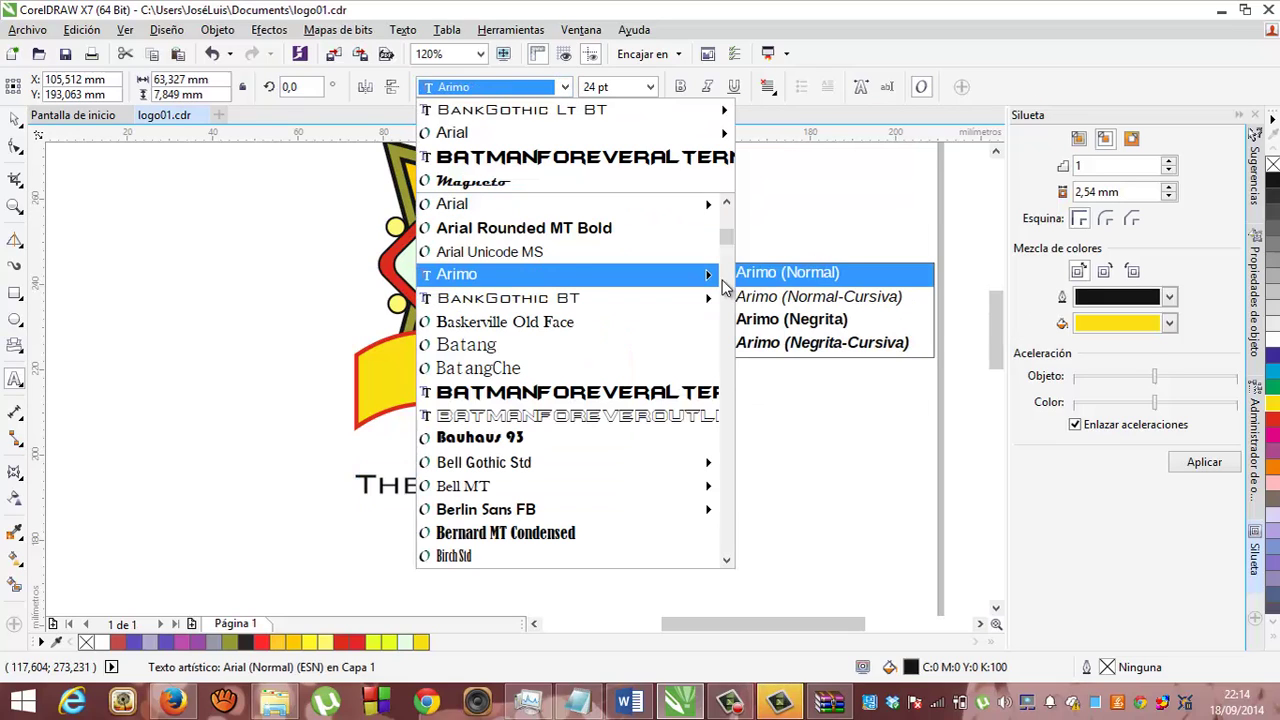
left_click(763, 319)
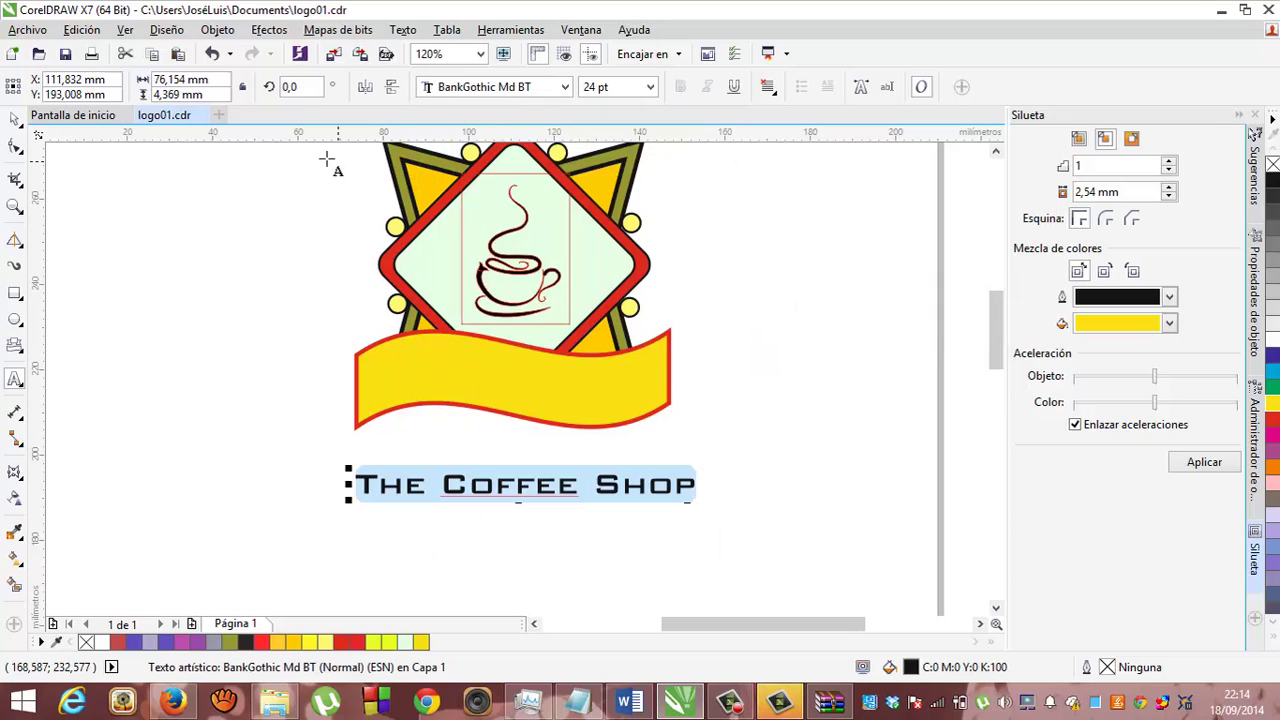
left_click(15, 119)
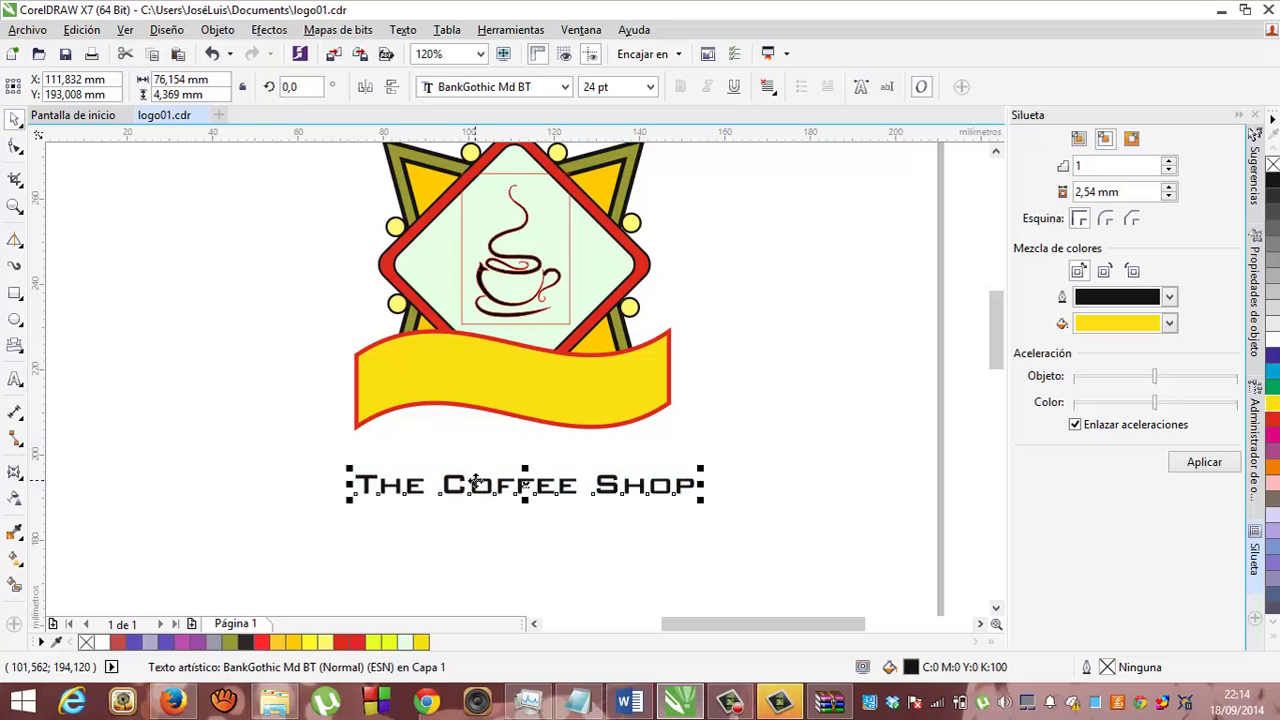
left_click_drag(476, 483, 468, 371)
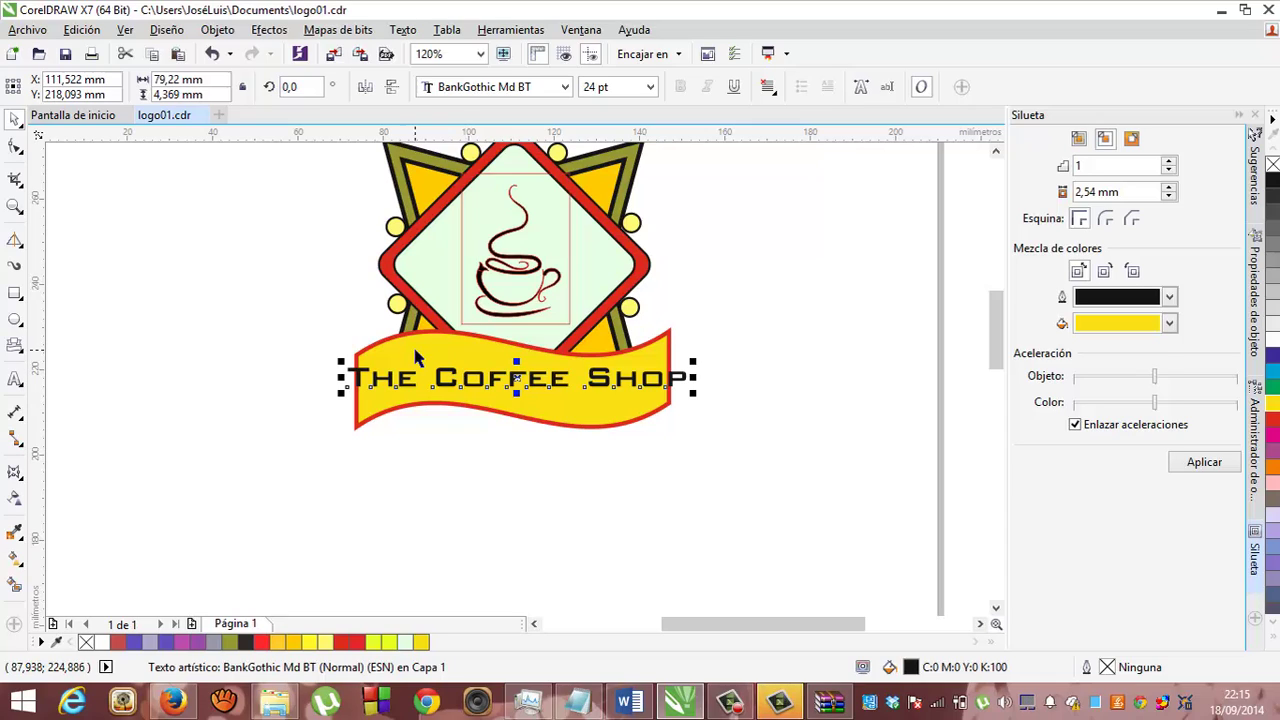
- Try to draw a four-point zigzag Bézier line below the banner and undo it
left_click(12, 248)
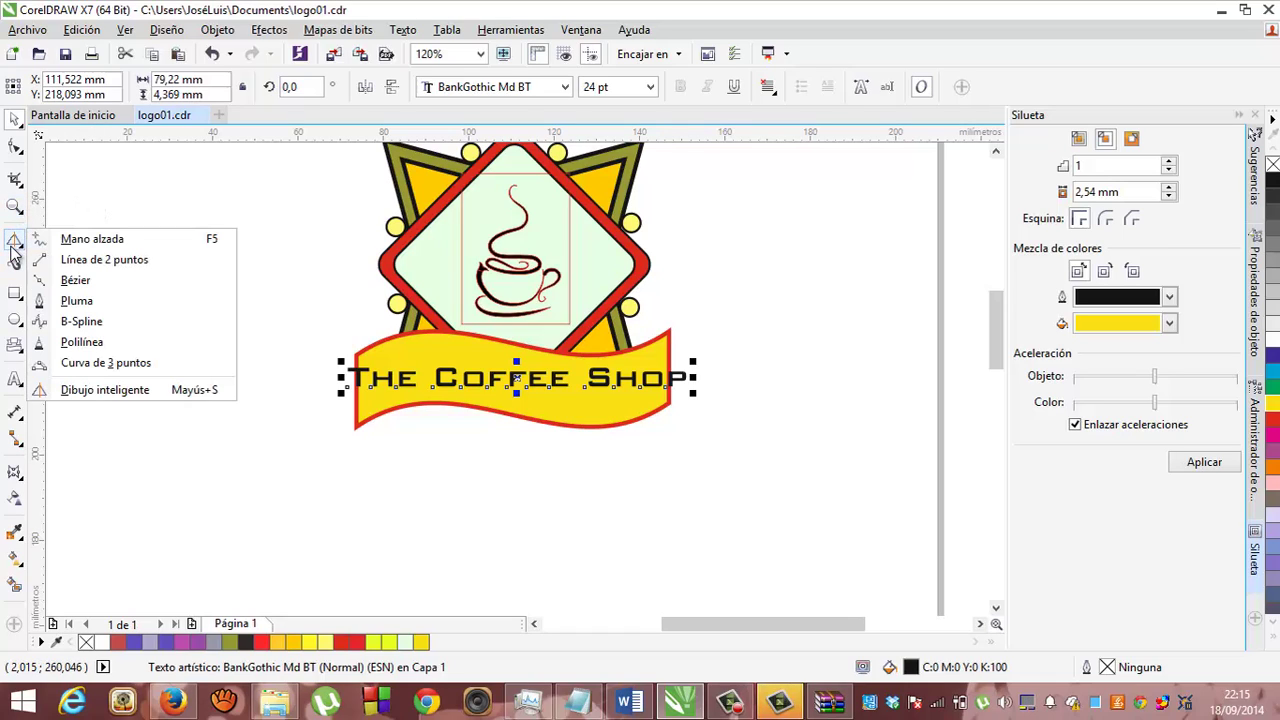
left_click(66, 280)
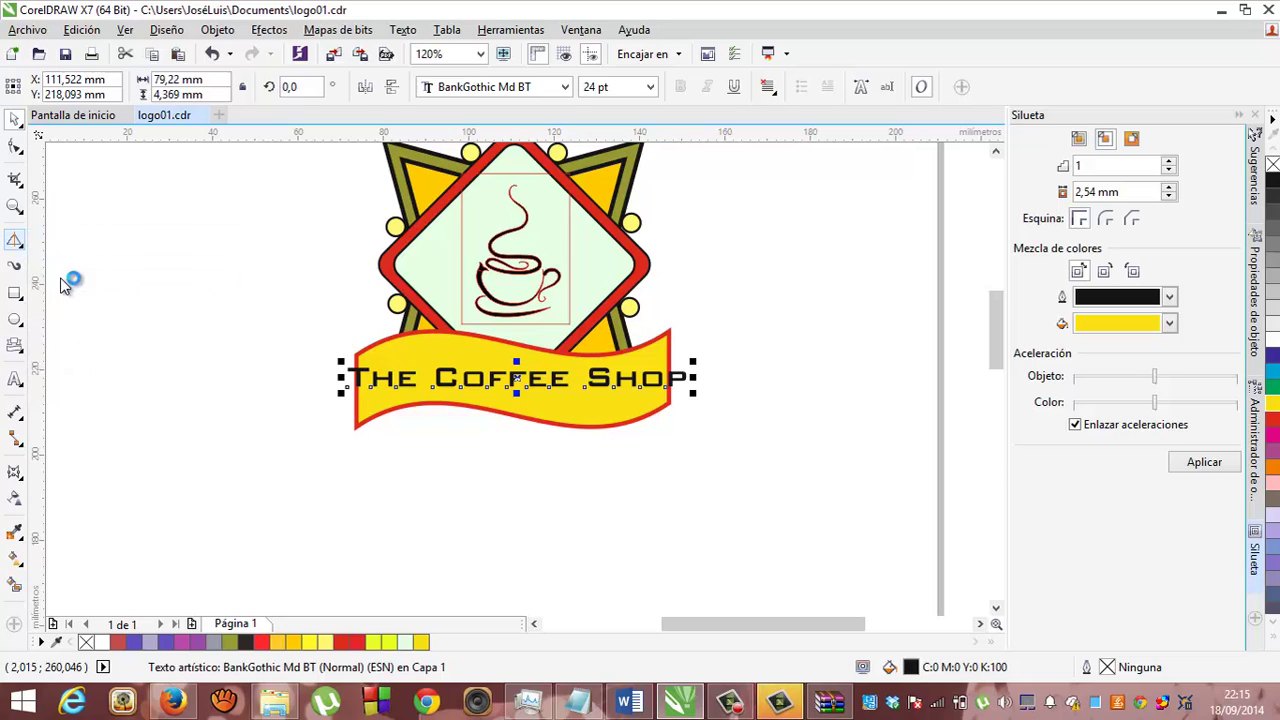
left_click(358, 478)
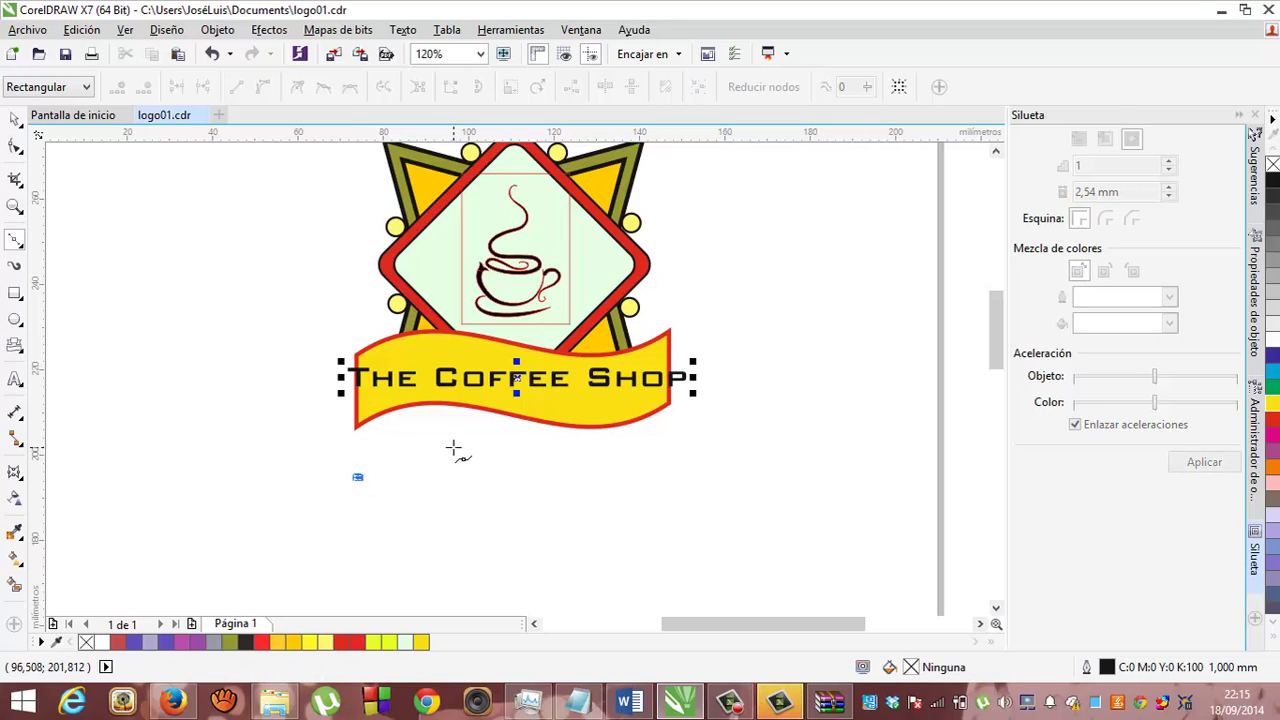
left_click(445, 447)
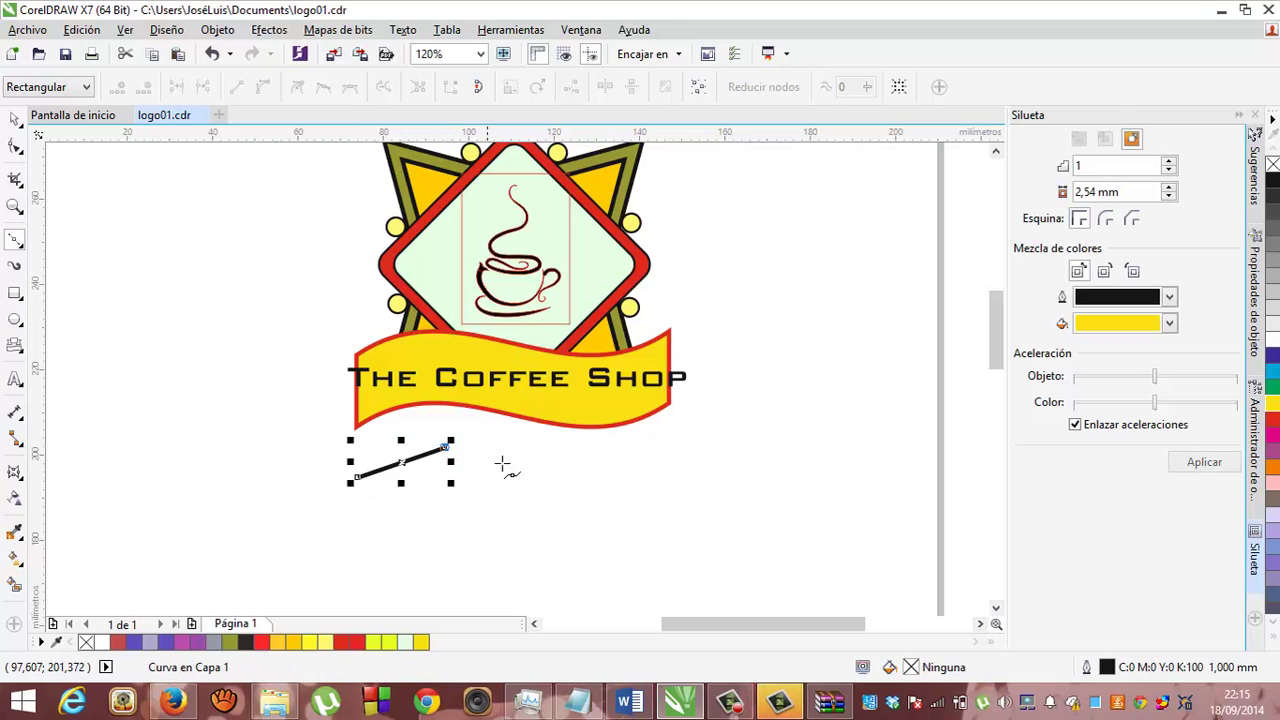
left_click(555, 478)
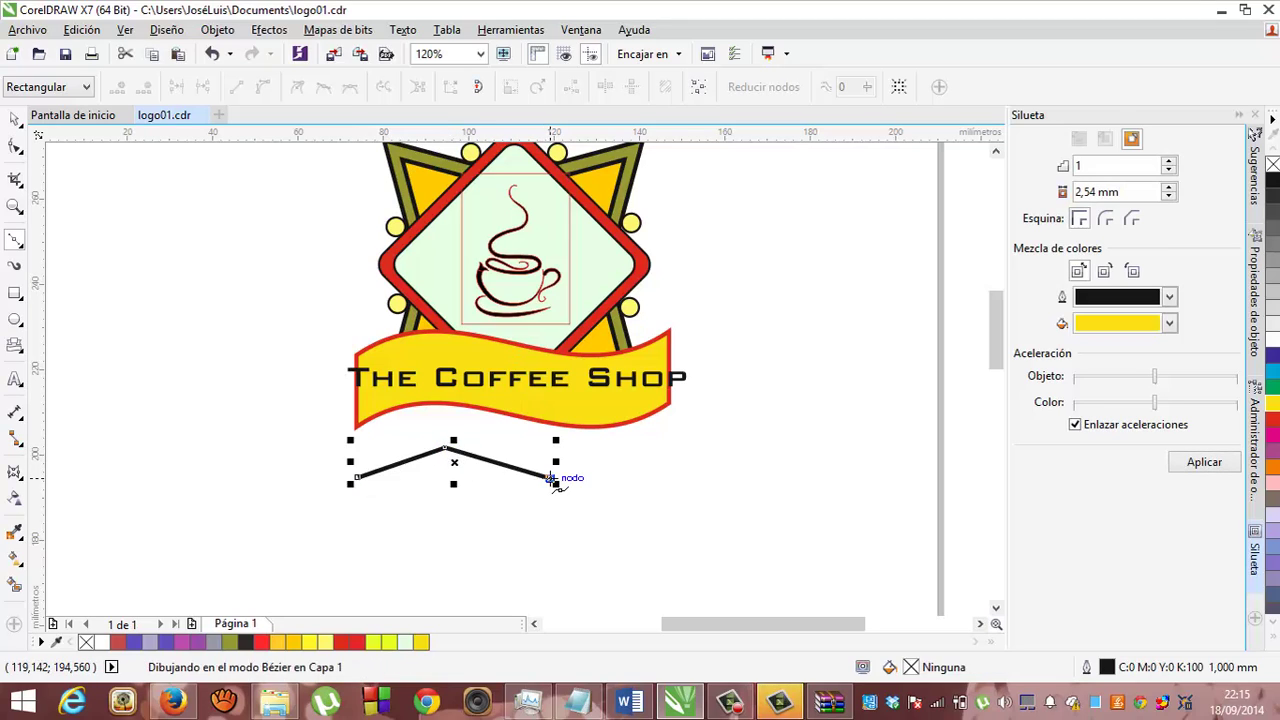
left_click(665, 442)
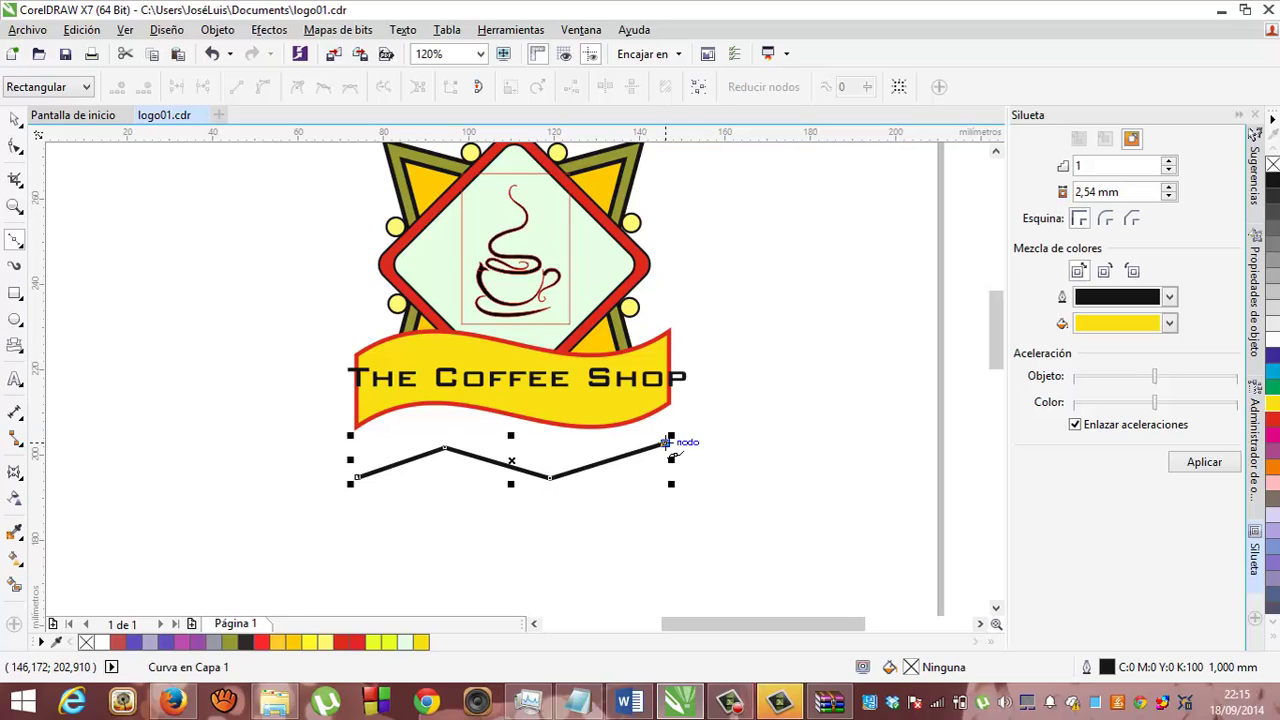
key("ctrl+z")
key("ctrl+z")
key("ctrl+z")
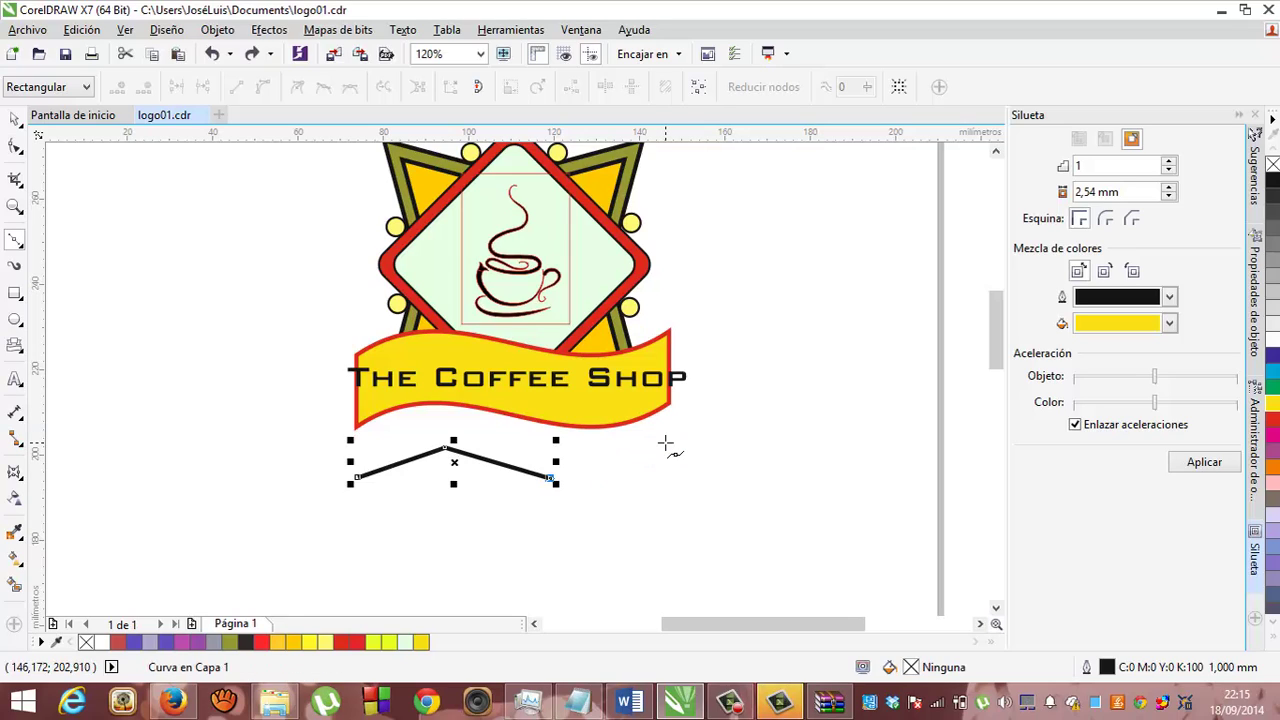
- Draw a wavy B-Spline curve about 73 mm wide and 5 mm high below the banner, following the banner's wave
left_click(27, 245)
left_click(27, 250)
left_click(25, 245)
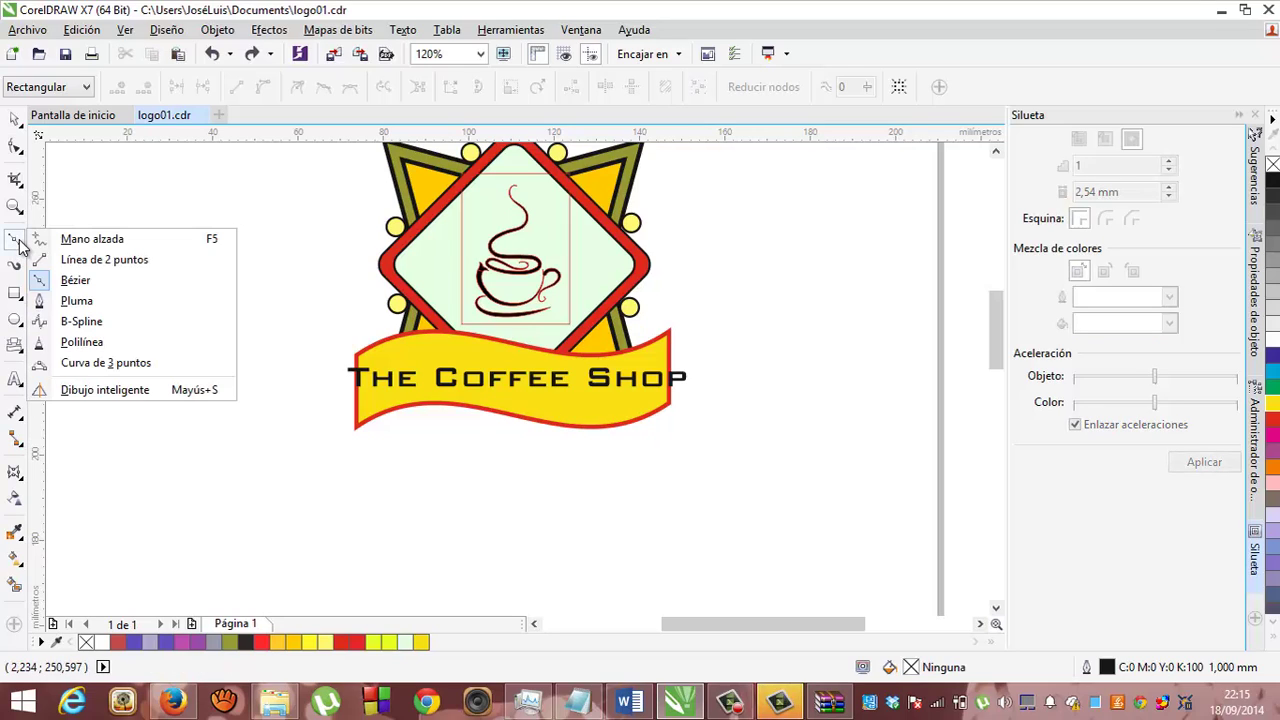
left_click(80, 321)
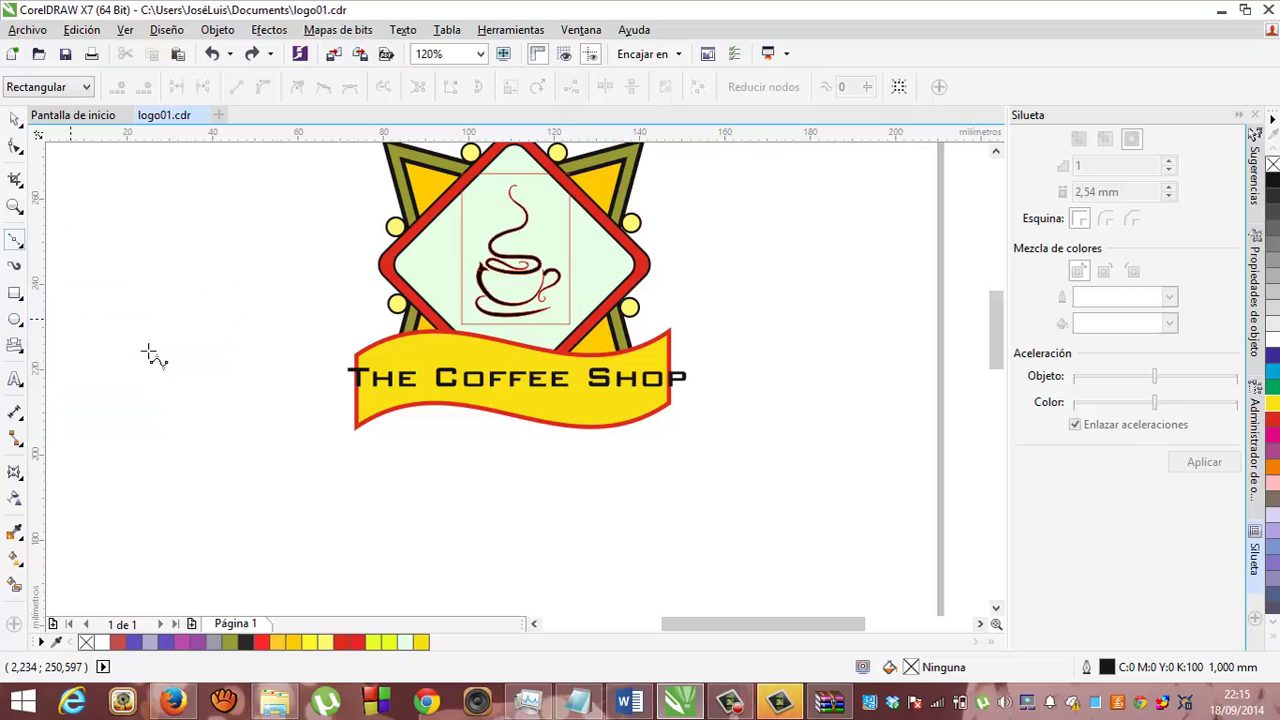
left_click(356, 465)
left_click(459, 435)
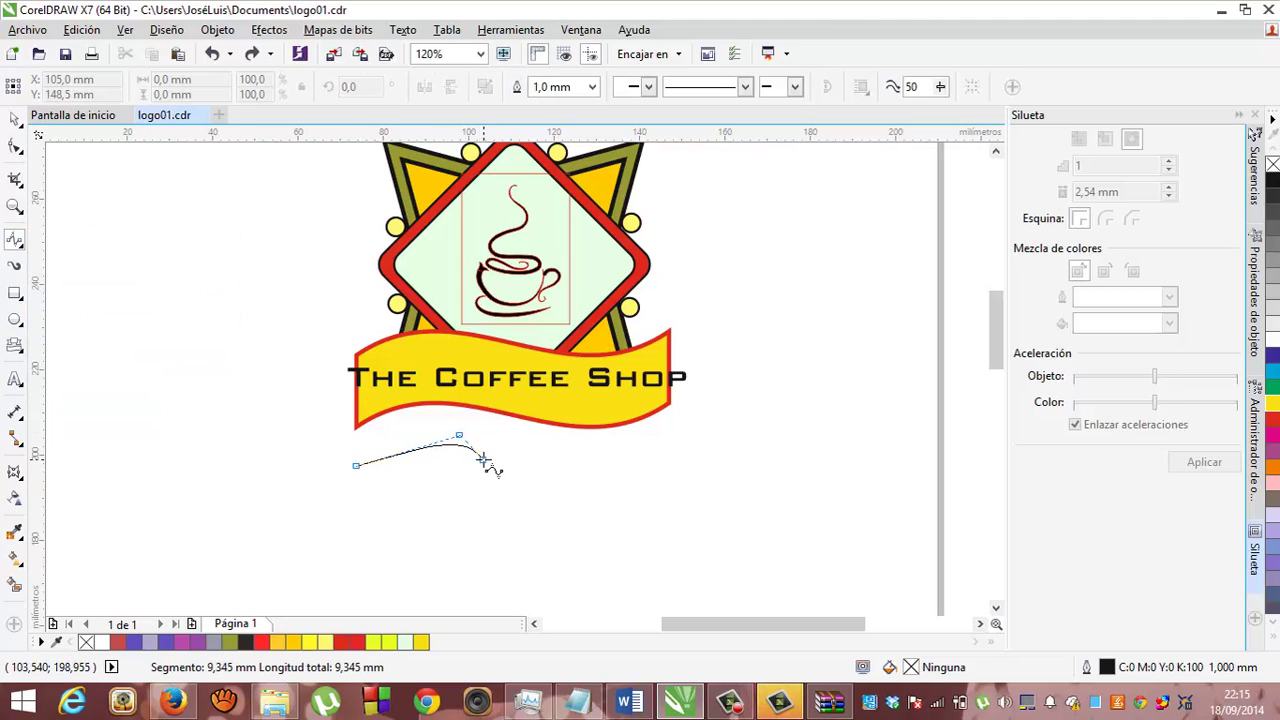
left_click(581, 476)
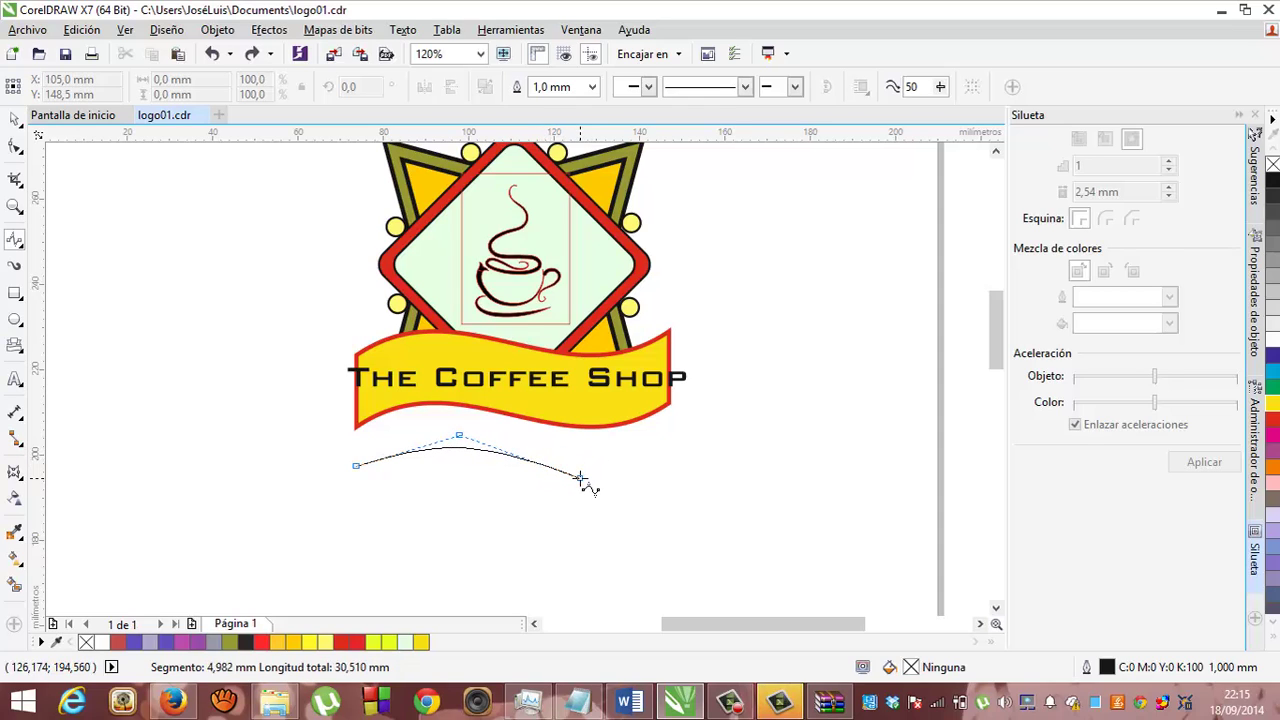
left_click(669, 446)
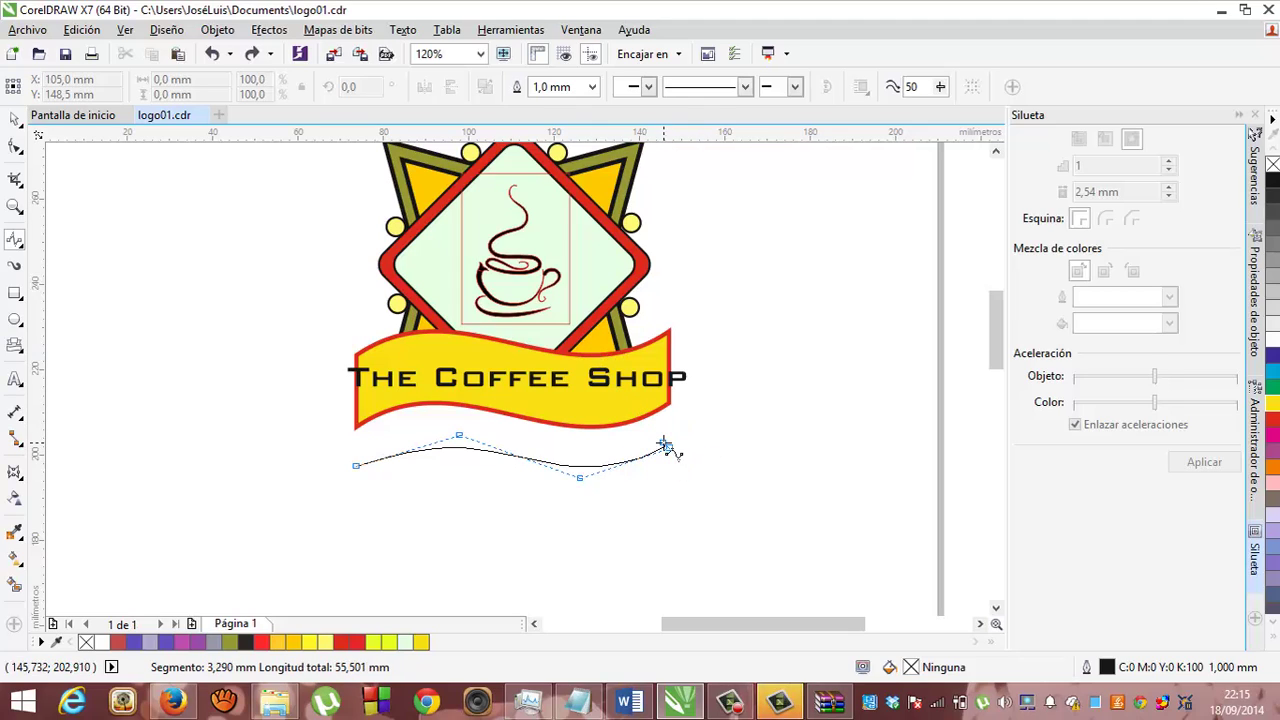
double_click(667, 446)
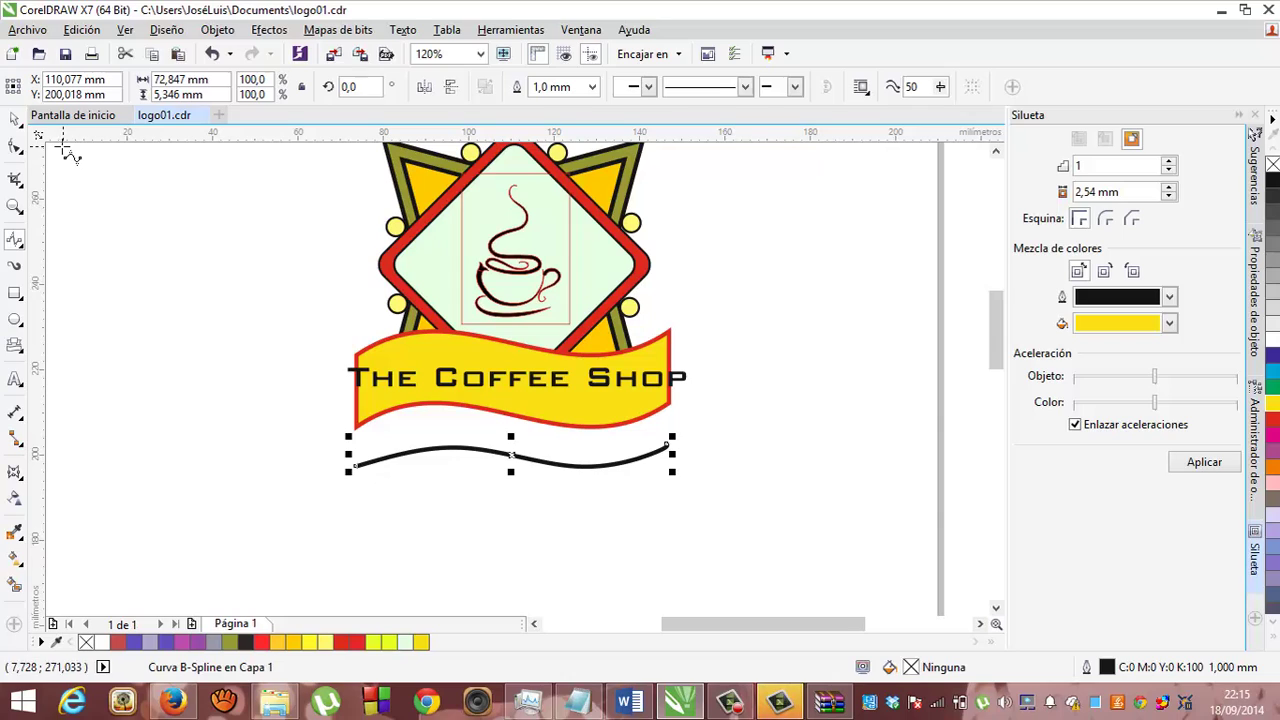
left_click(16, 119)
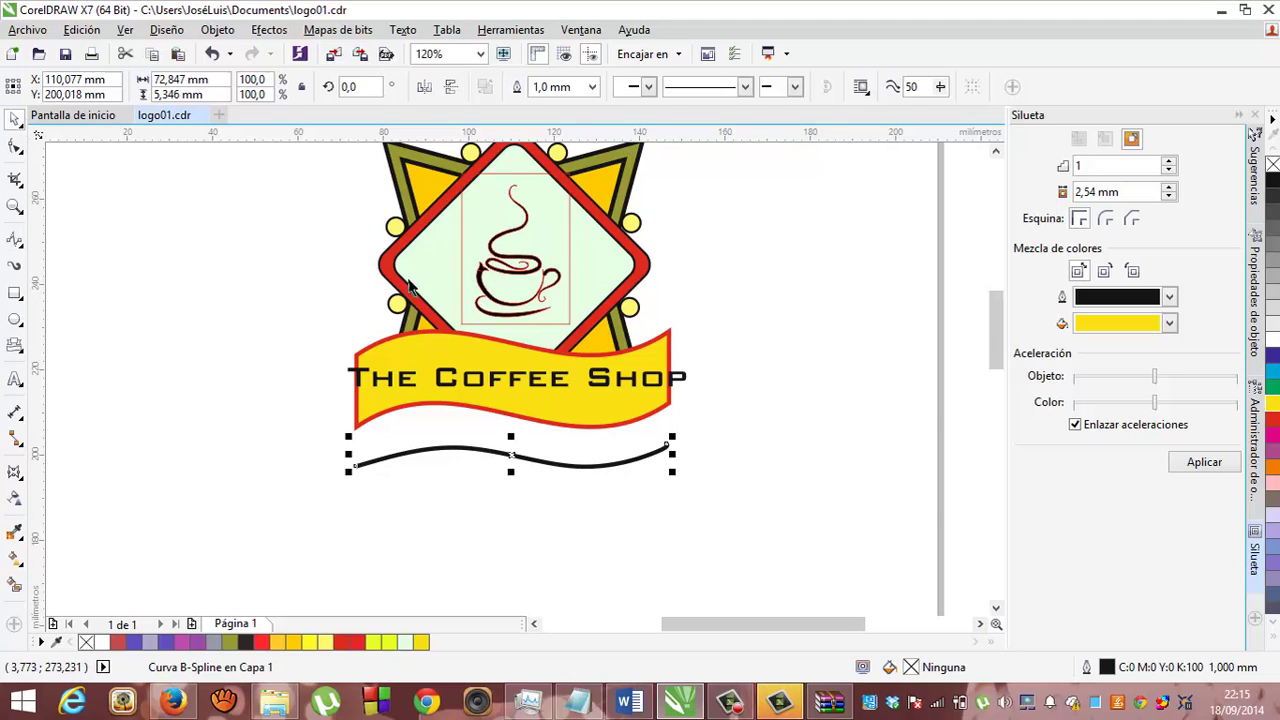
- Move the "The Coffee Shop" text off the banner to the empty area below the wavy curve
left_click(452, 380)
left_click_drag(452, 380, 444, 537)
right_click(444, 537)
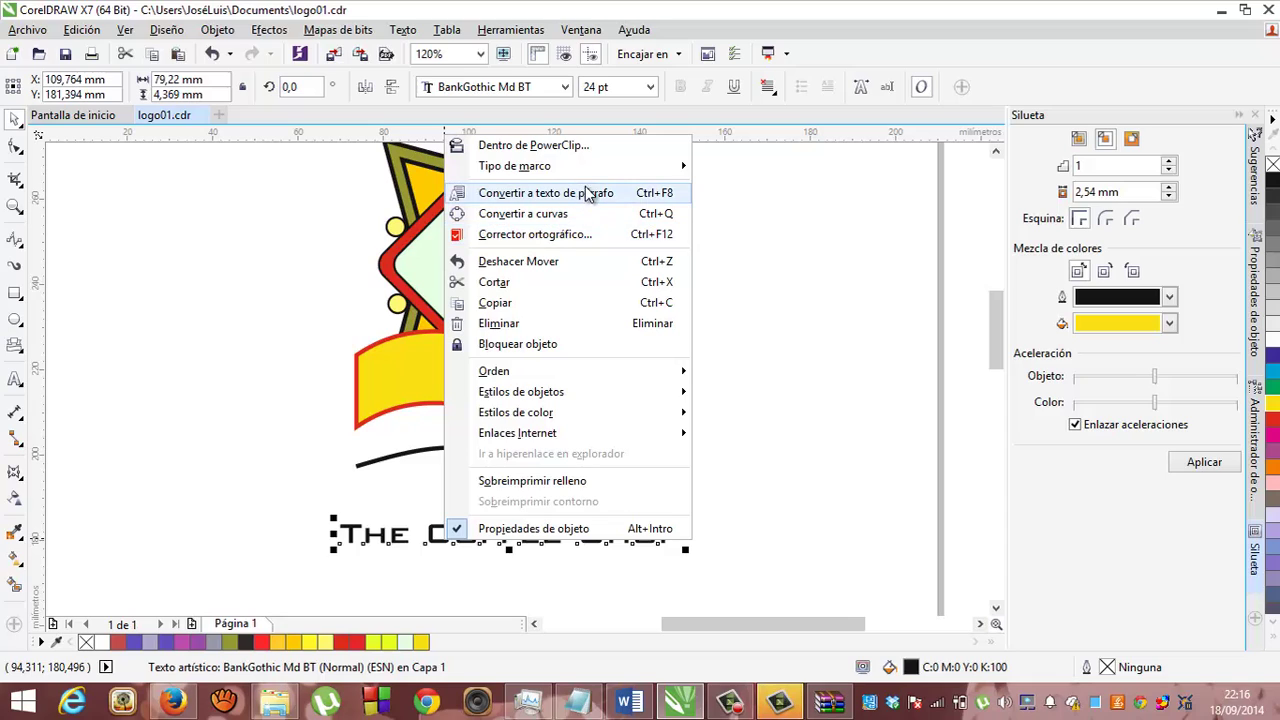
mouse_move(590, 170)
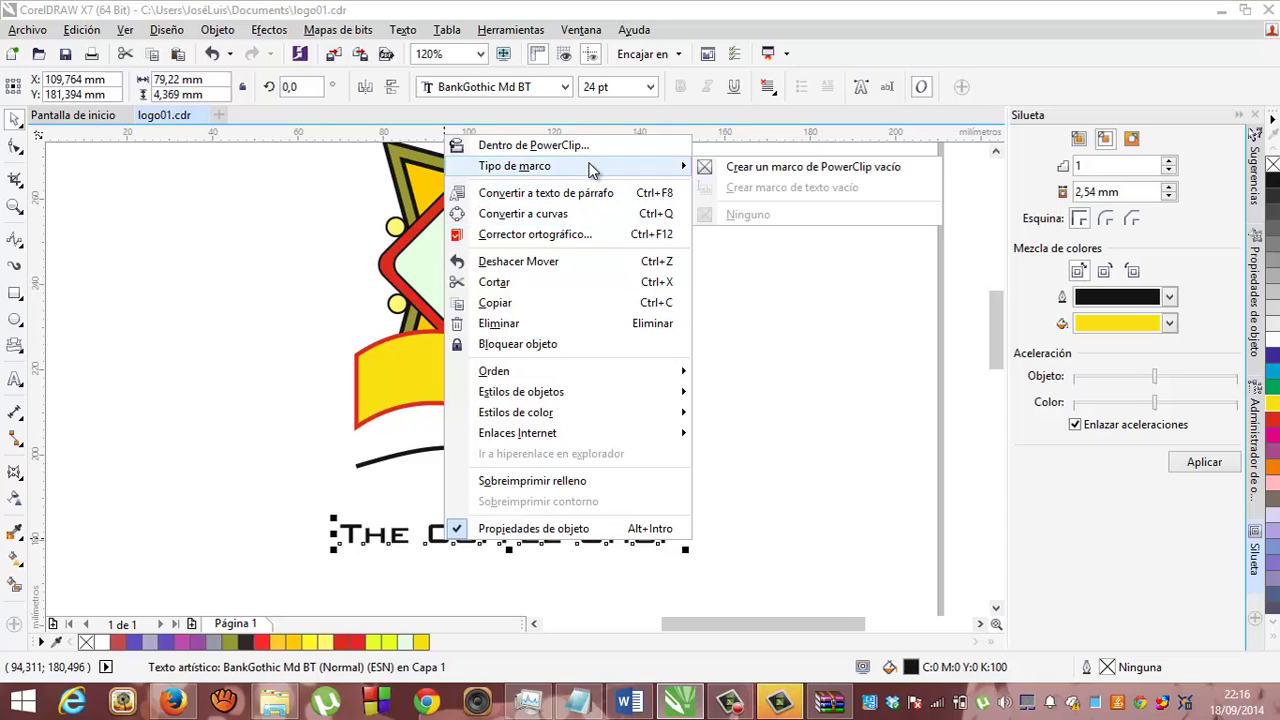
mouse_move(562, 390)
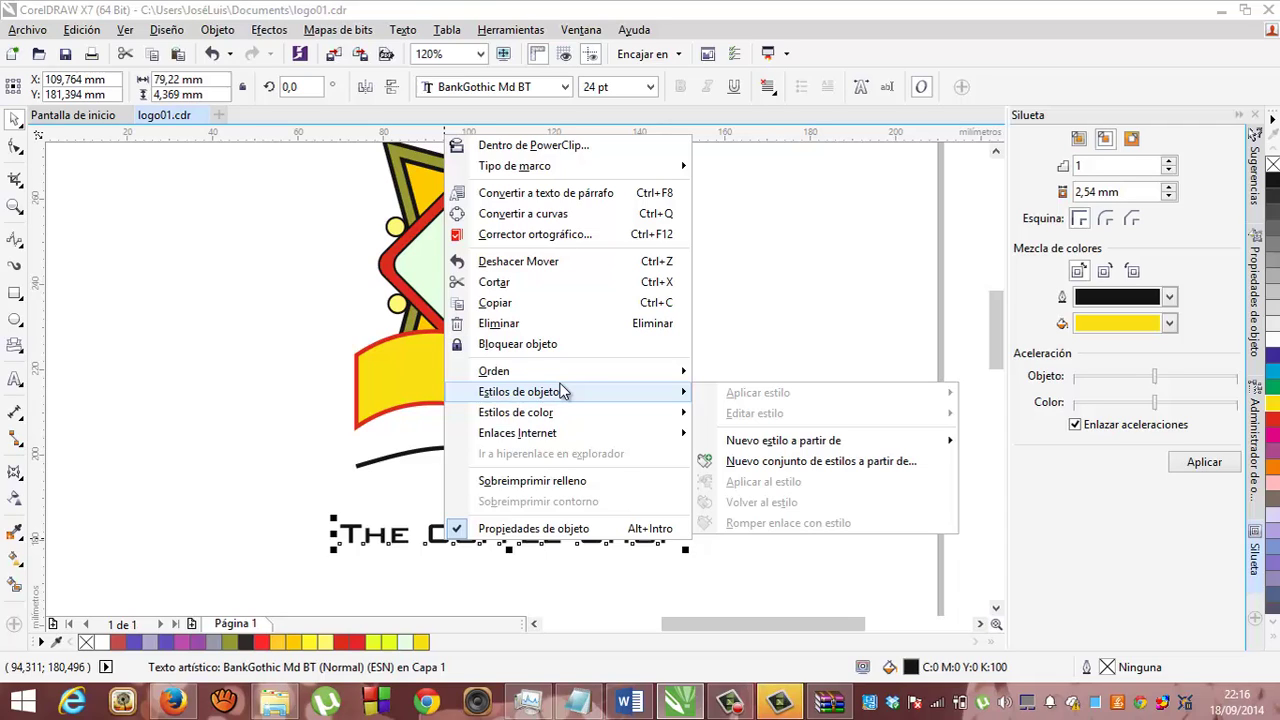
key("Escape")
key("Escape")
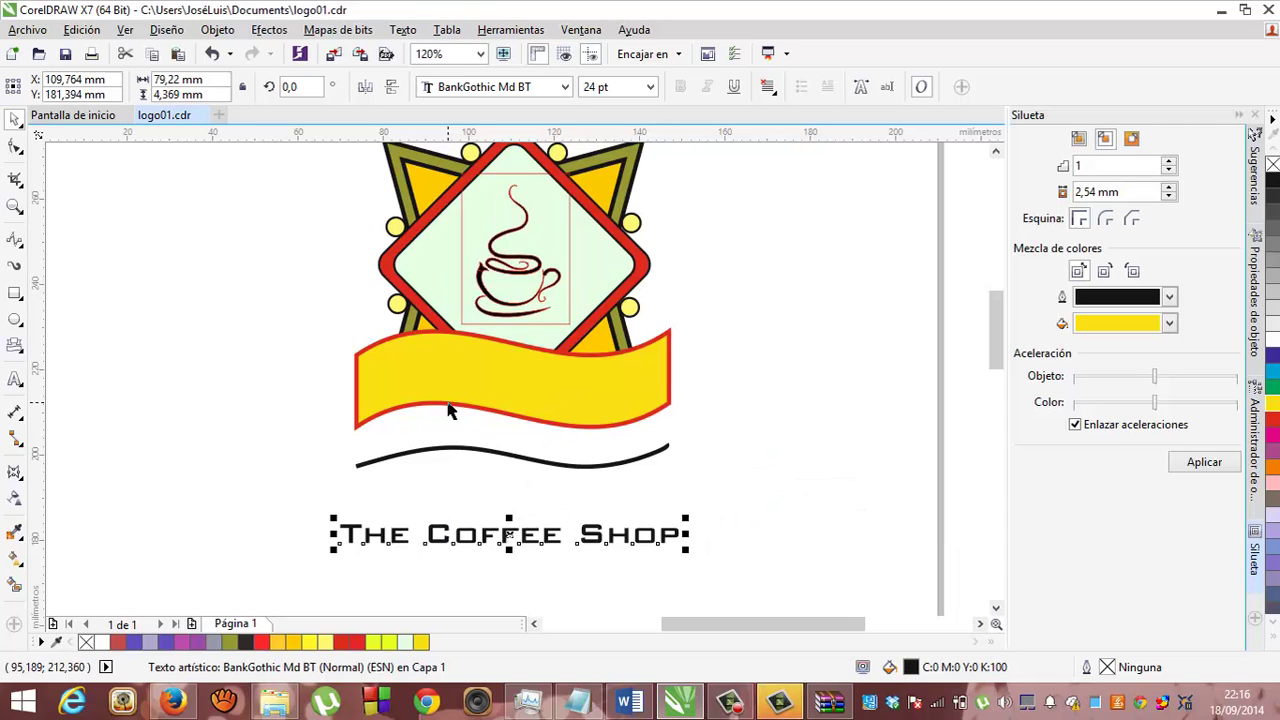
- Add the text "THE COFFEE SHOP" along the wavy curve, starting near the curve's beginning
left_click(16, 379)
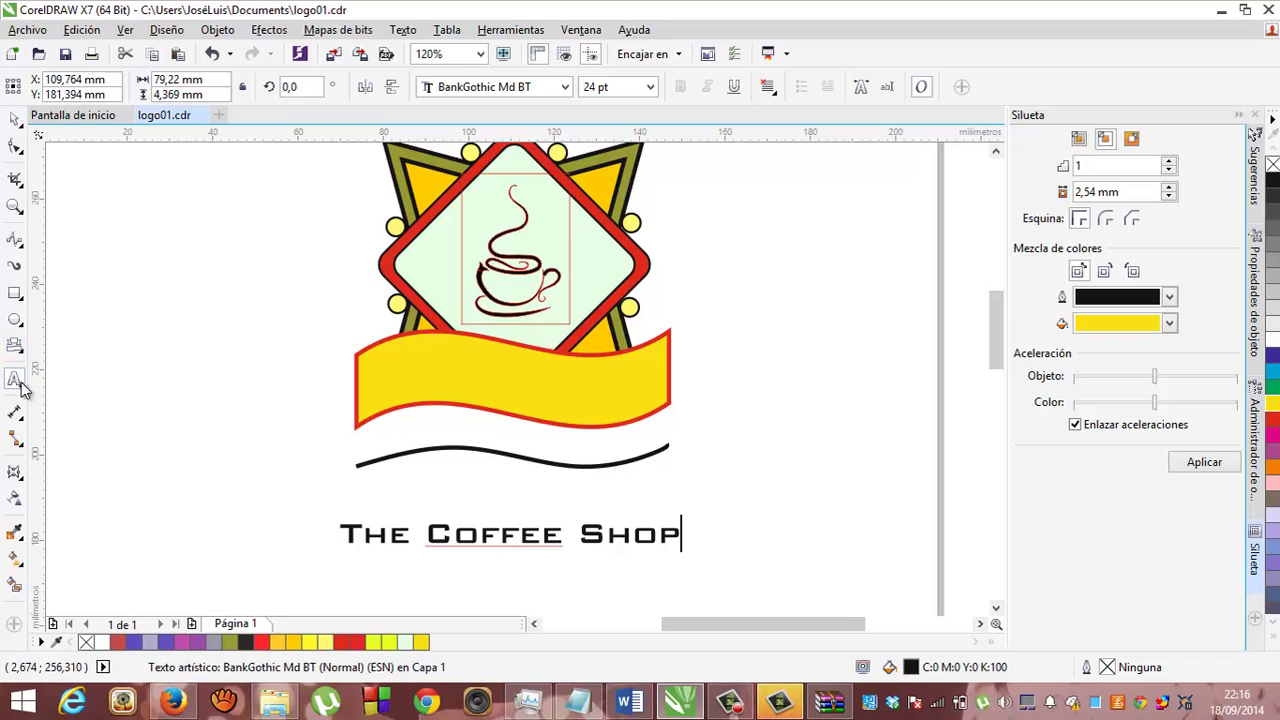
left_click(370, 460)
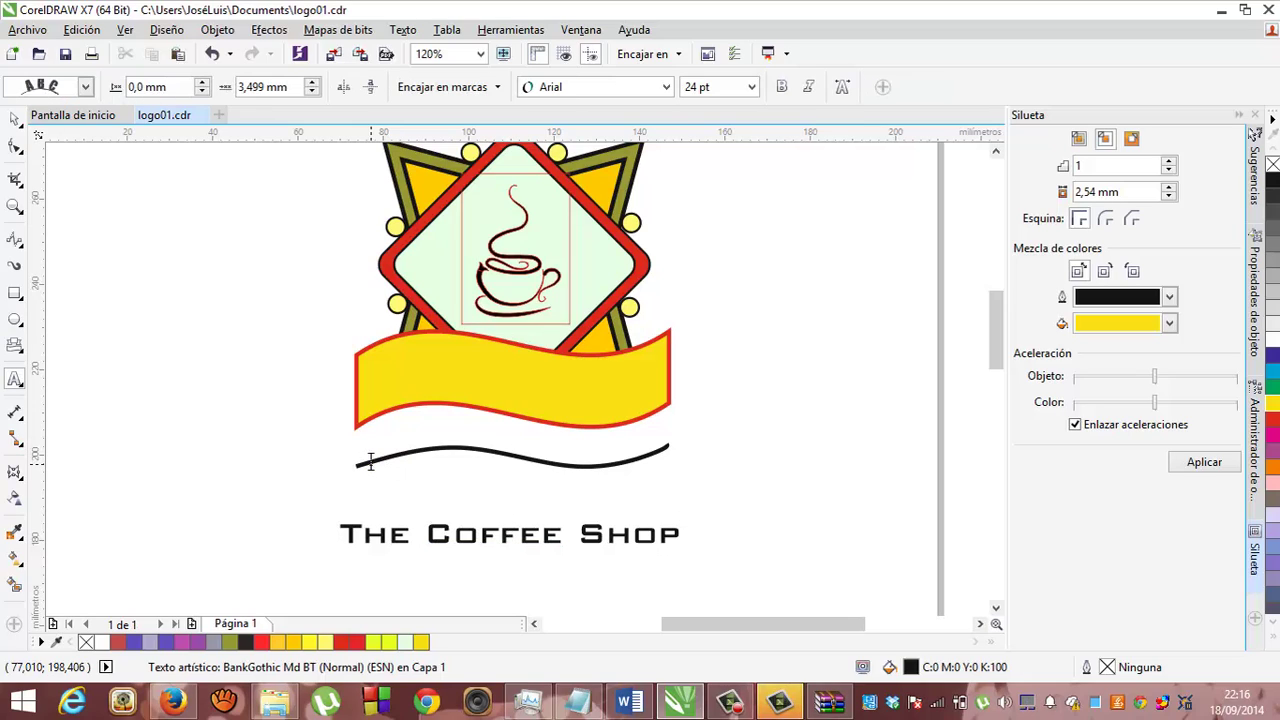
type("the")
key("BackSpace")
key("BackSpace")
key("BackSpace")
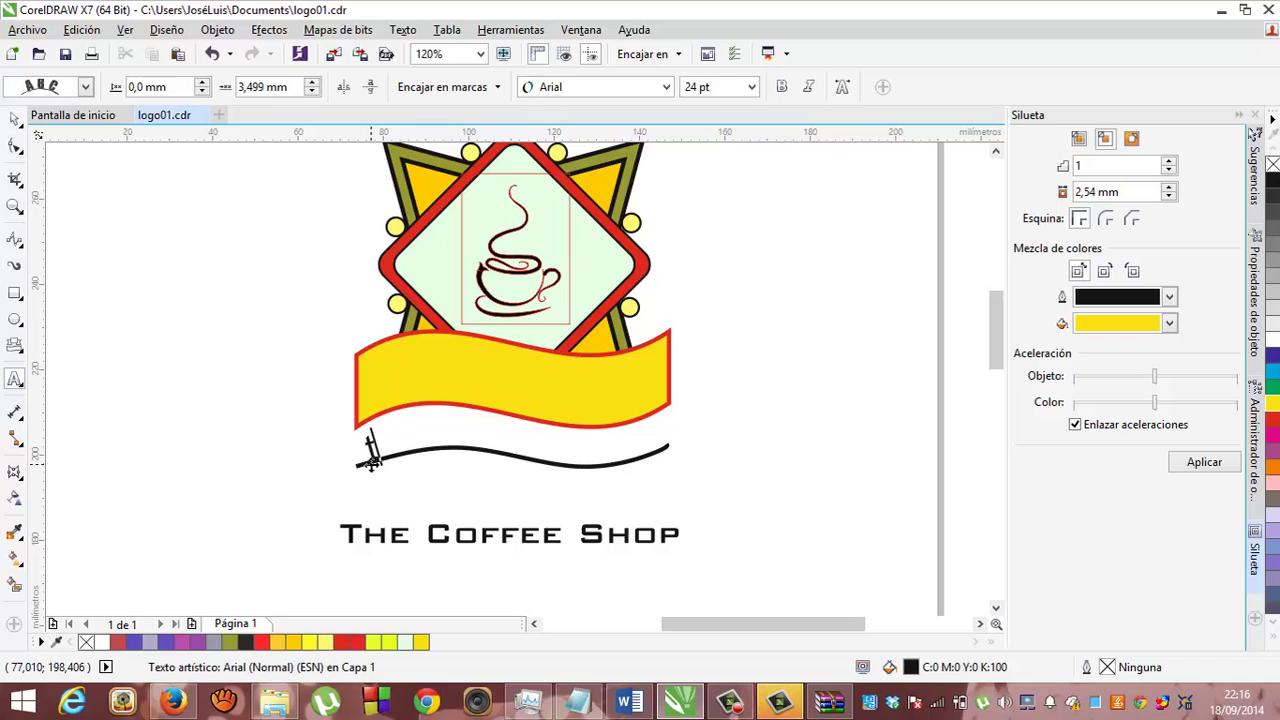
type("THE COFFEE")
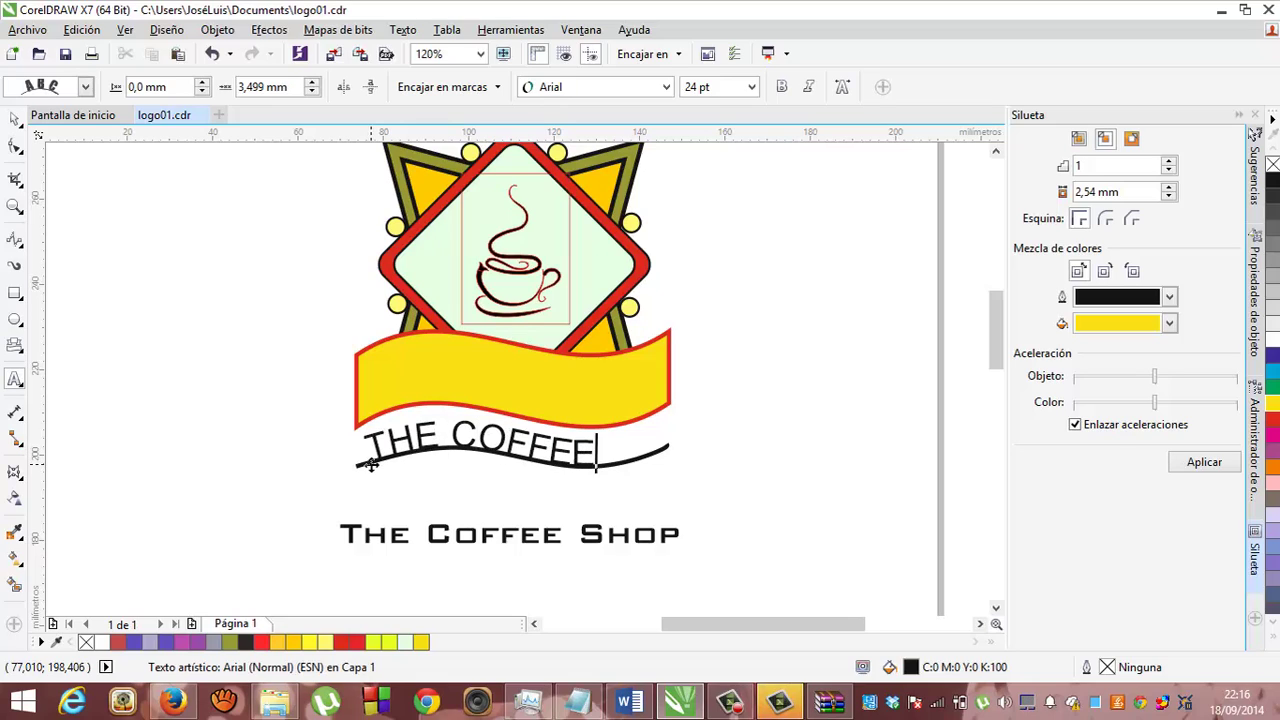
type(" SHOP")
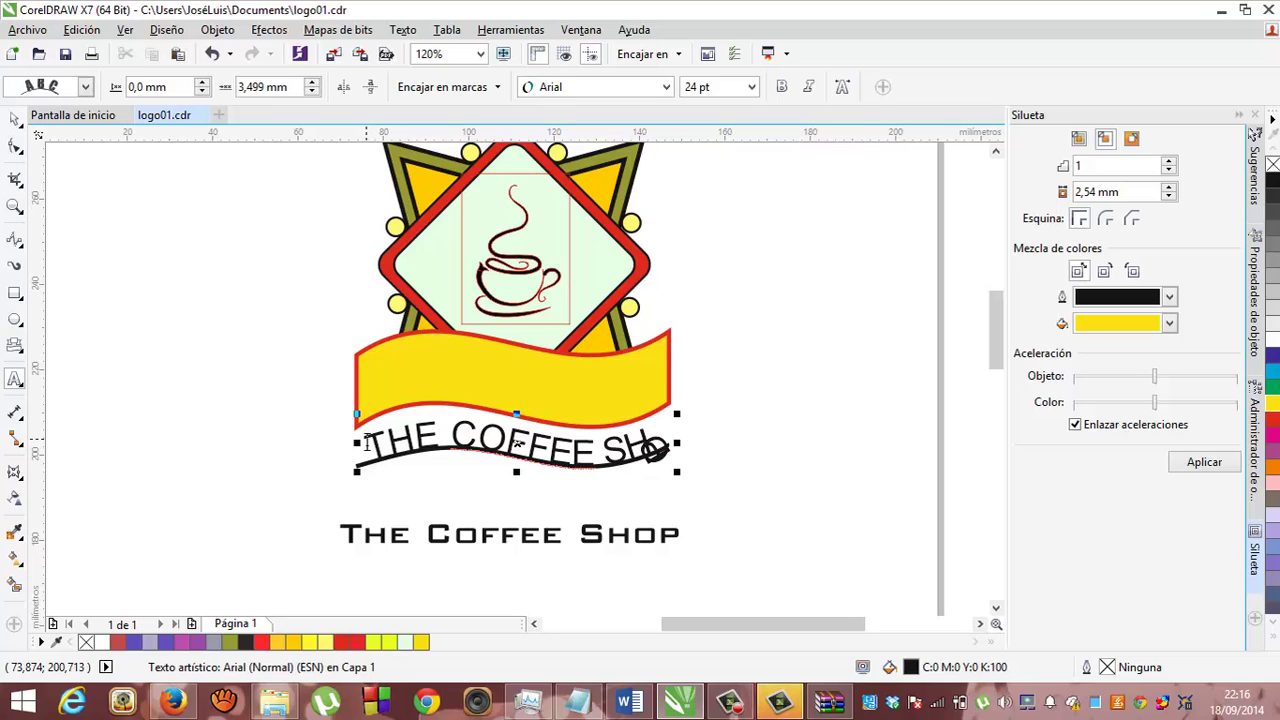
- Set the size of the whole "THE COFFEE SHOP" text on the curve to 20 pt
left_click_drag(364, 440, 672, 427)
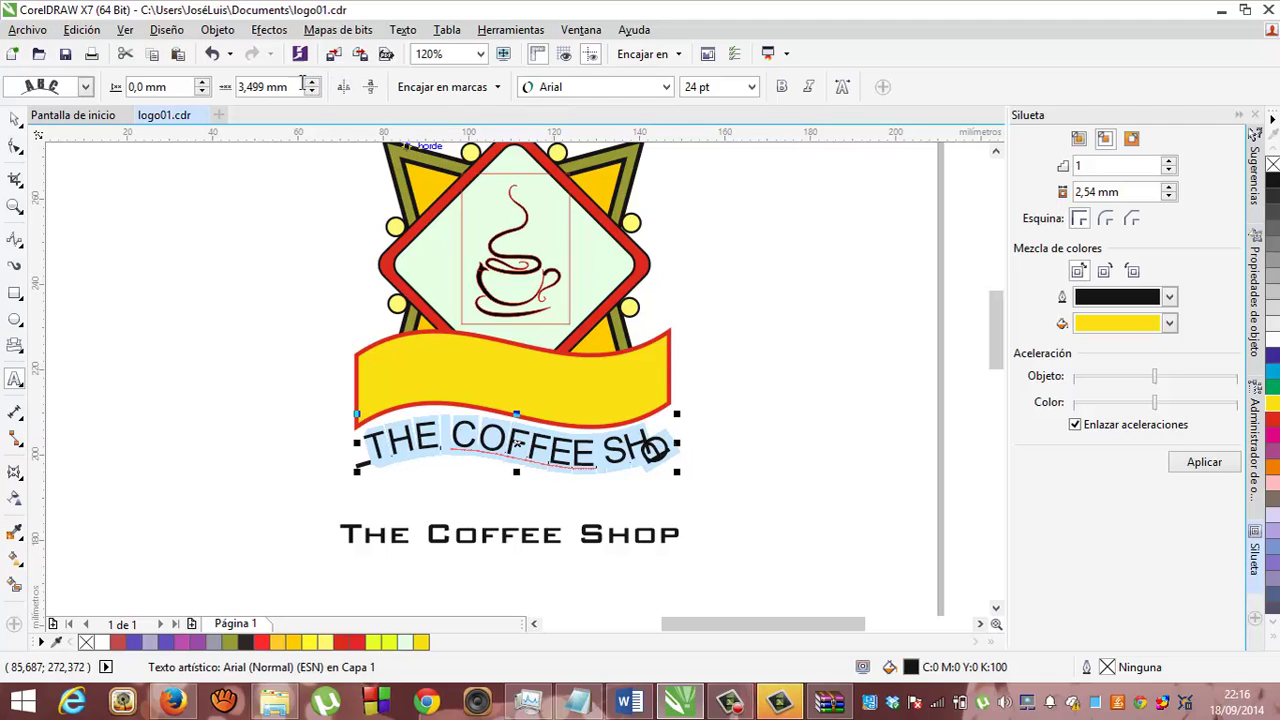
left_click(751, 87)
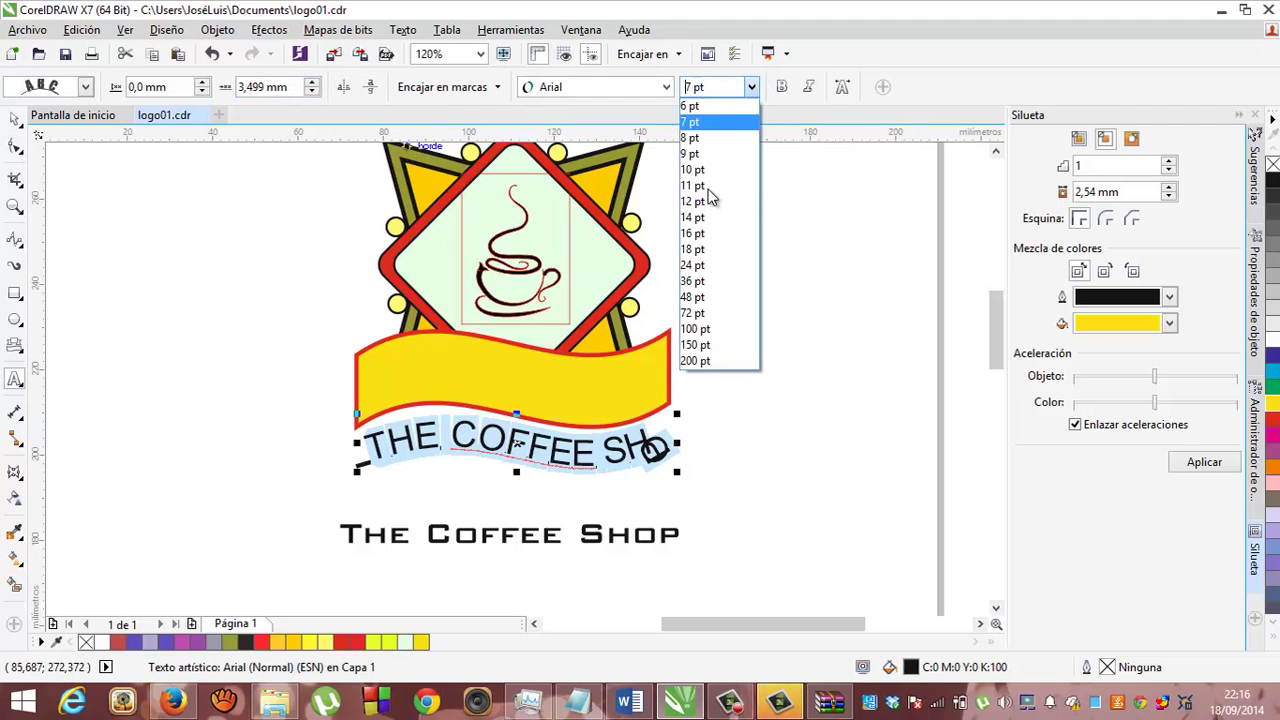
left_click(713, 87)
left_click_drag(713, 87, 638, 96)
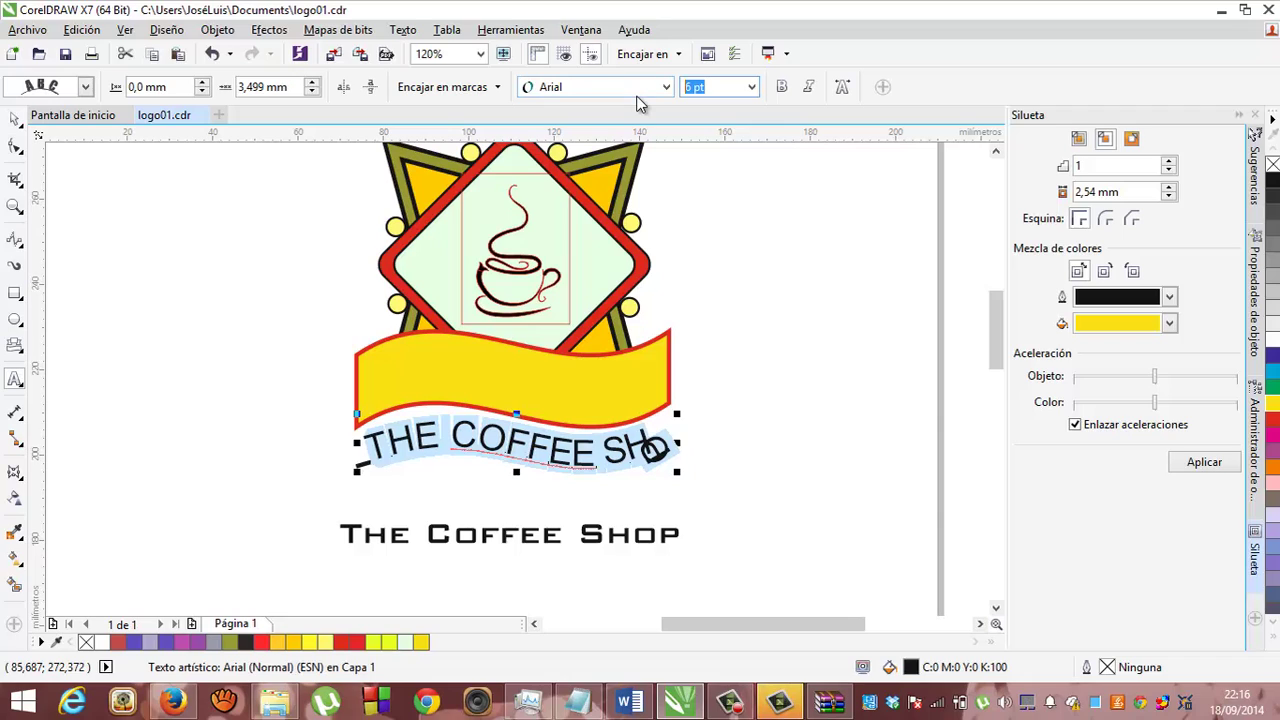
type("20")
key("Return")
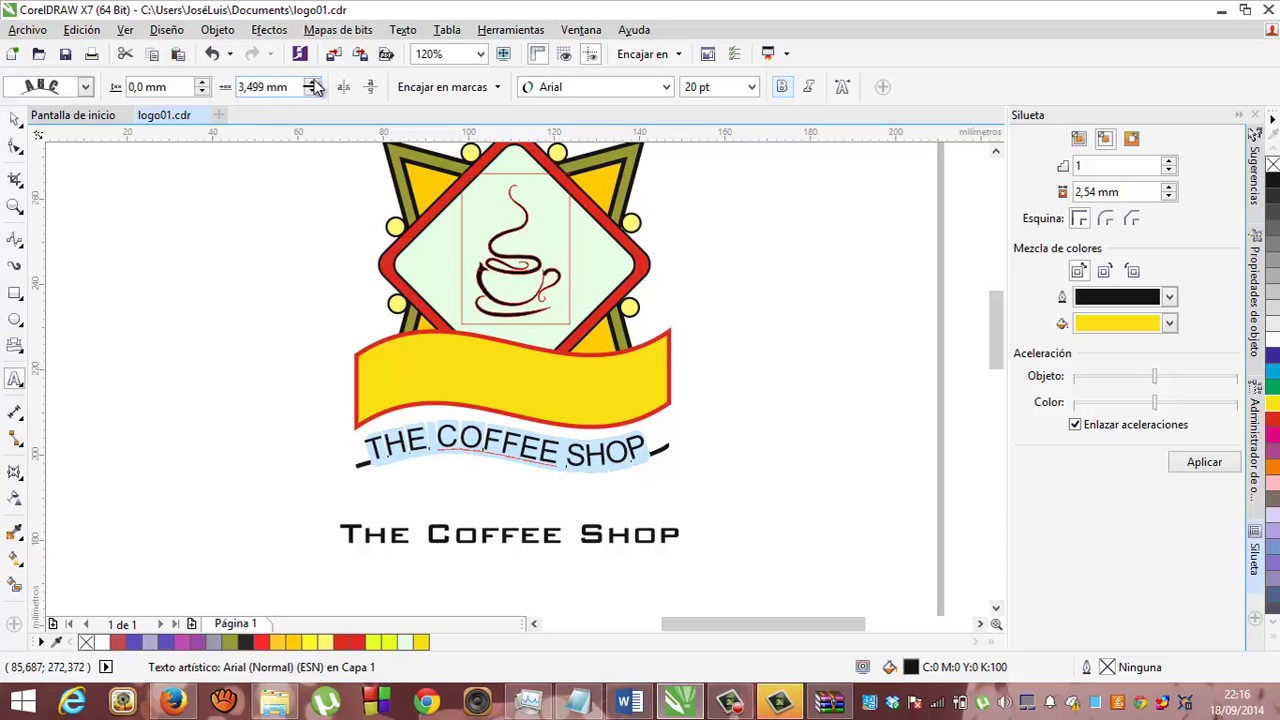
- Change the curved text to the BankGothic Md BT font at 18 pt and color it green, then deselect it
left_click(666, 87)
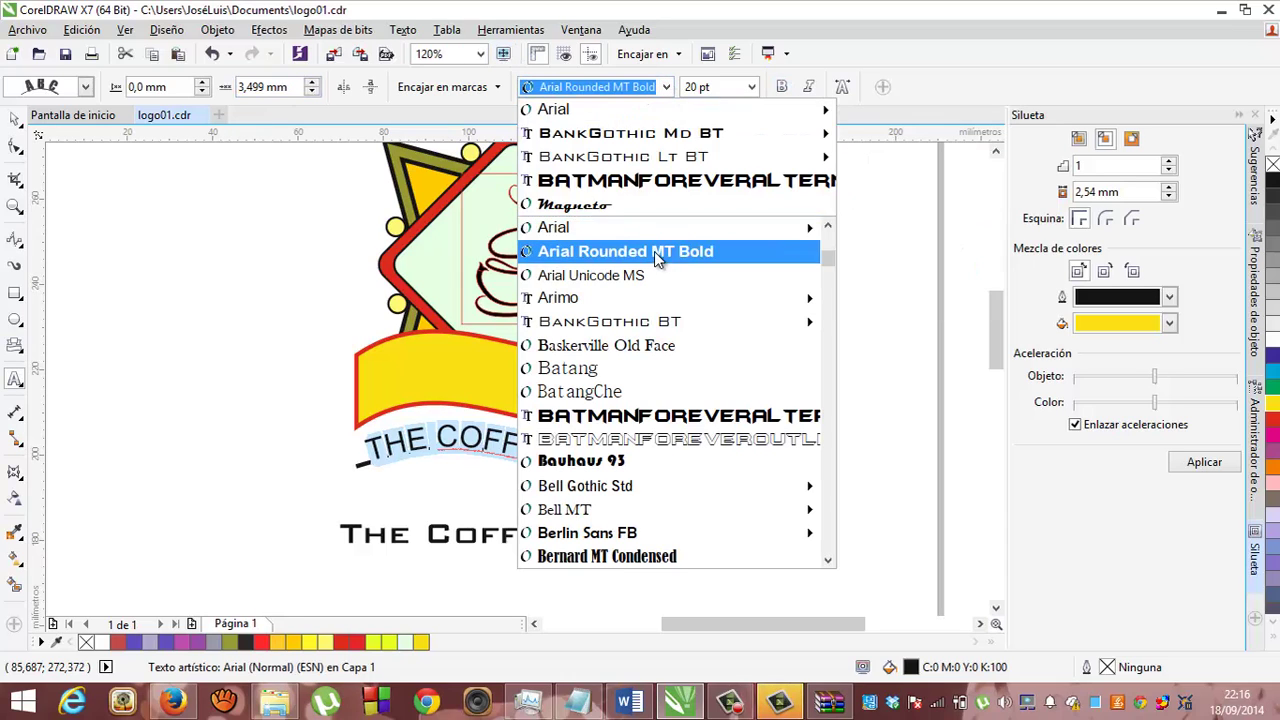
left_click(713, 139)
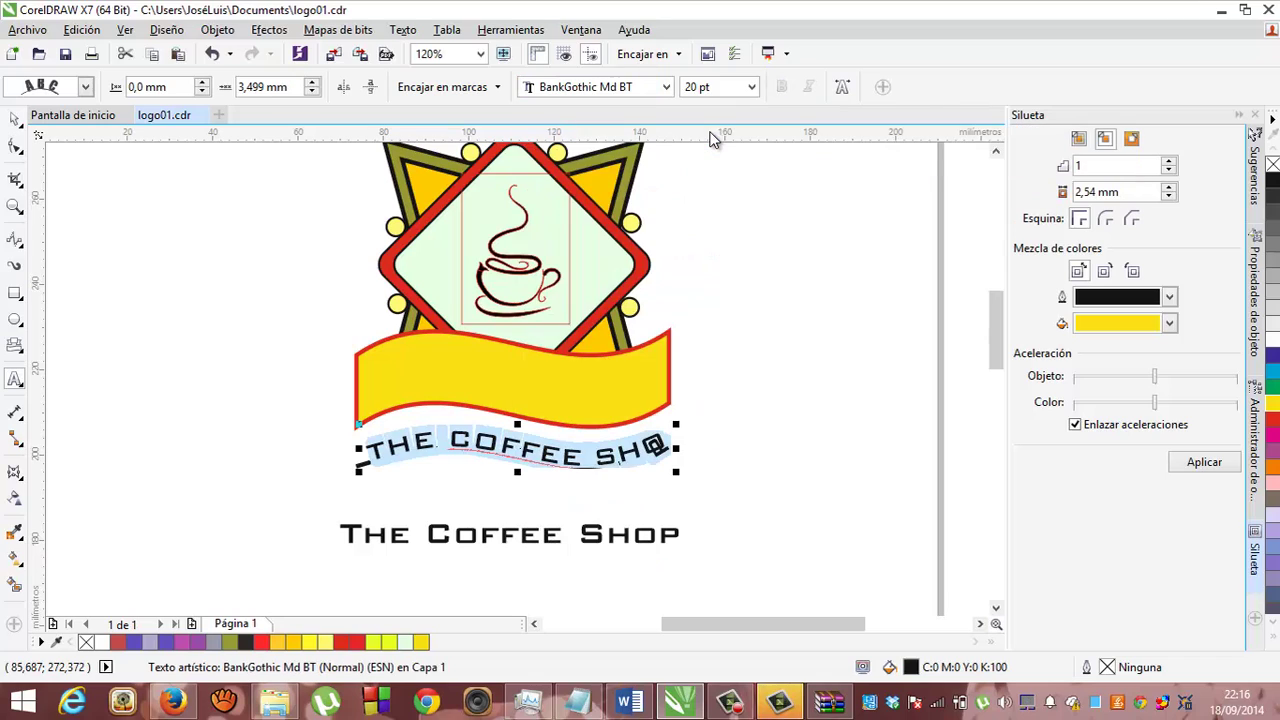
left_click(752, 87)
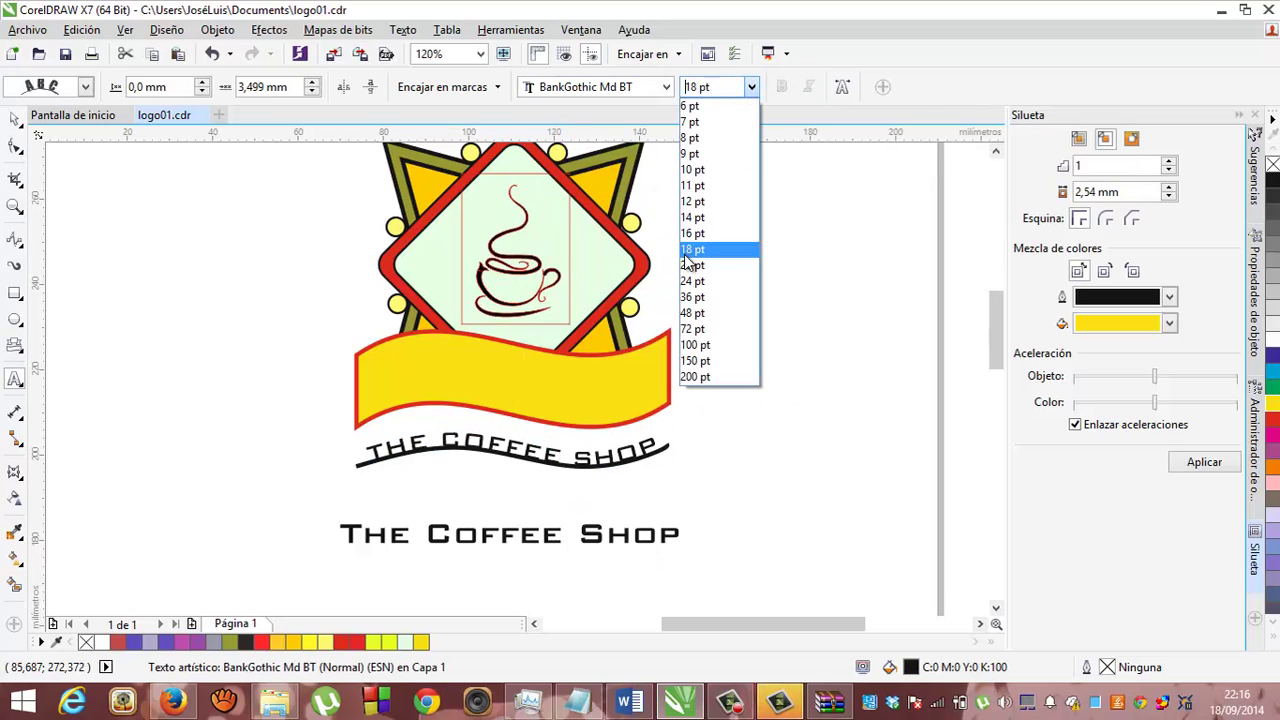
left_click(686, 252)
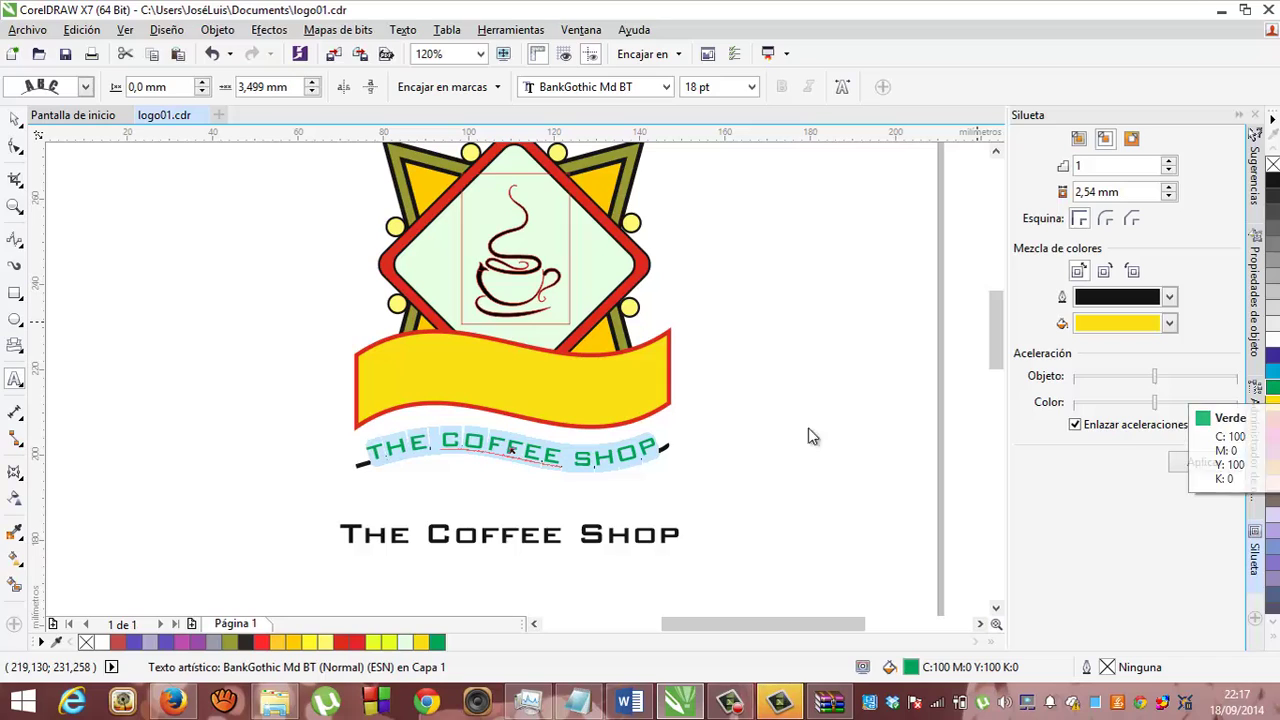
left_click(15, 117)
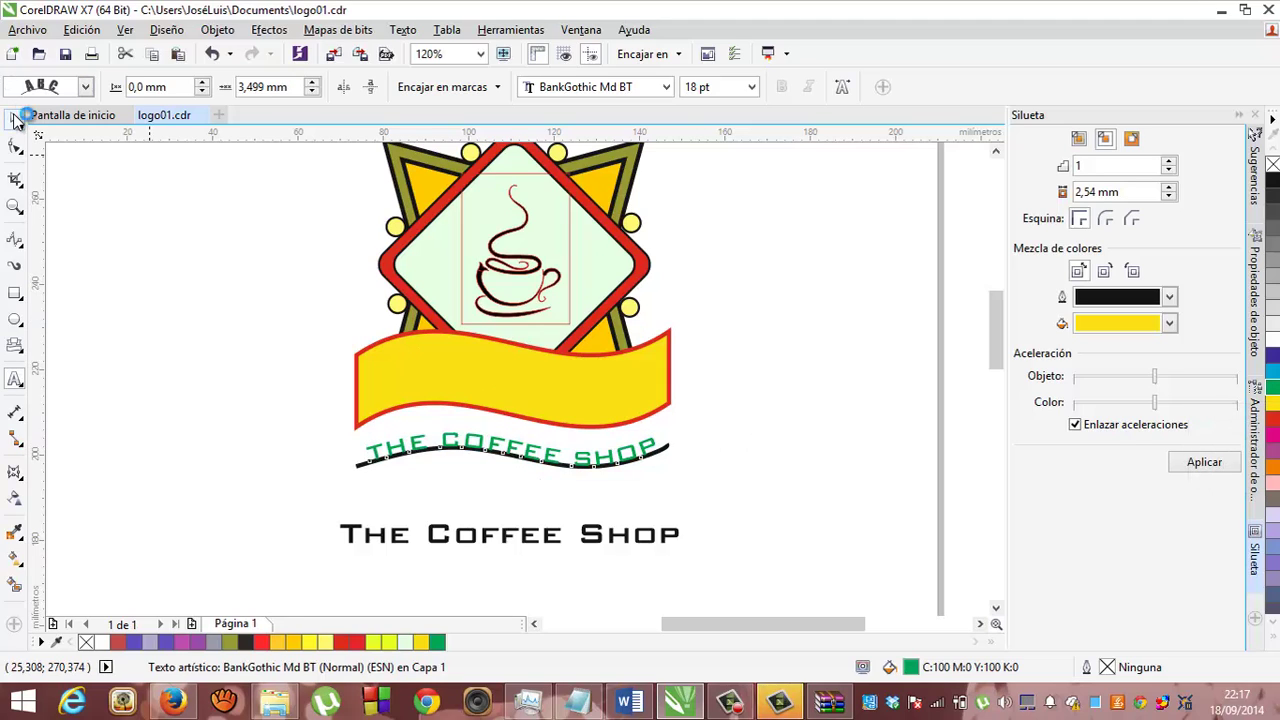
left_click(770, 470)
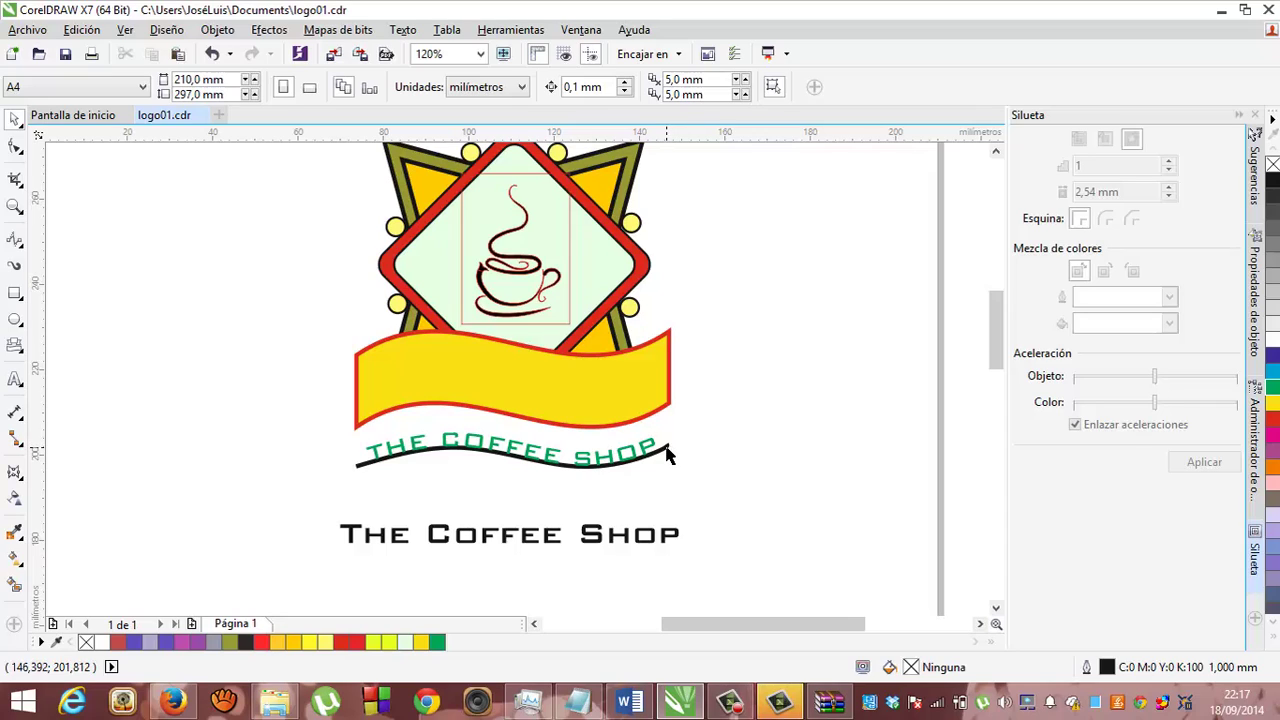
- Try twice to remove the fill from the text-on-path object by selecting its wavy curve, undoing each attempt
left_click(668, 449)
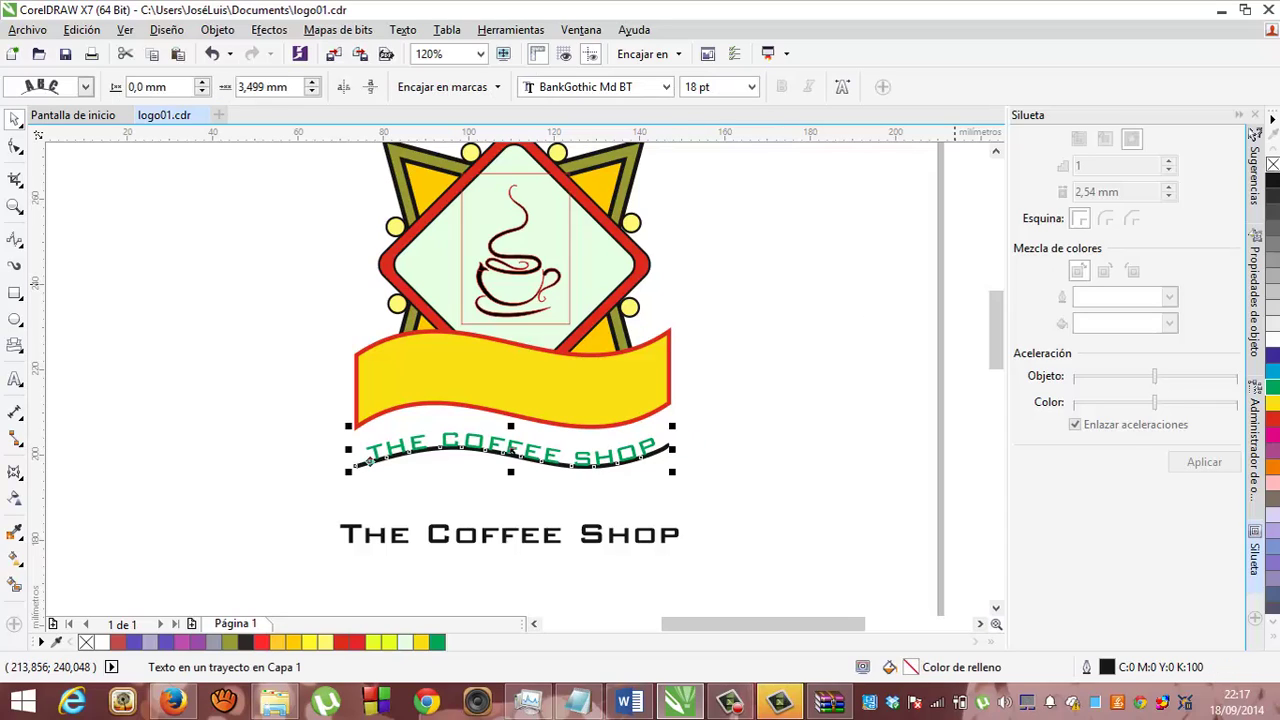
left_click(1273, 164)
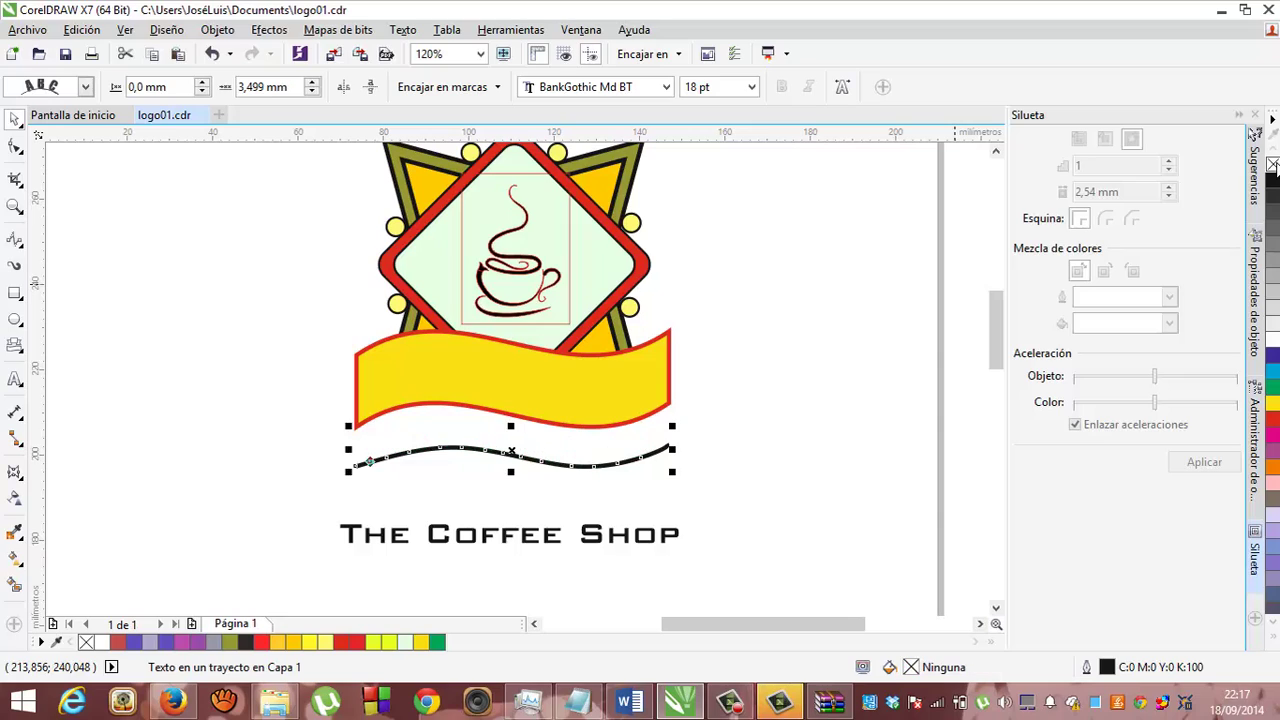
key("ctrl+z")
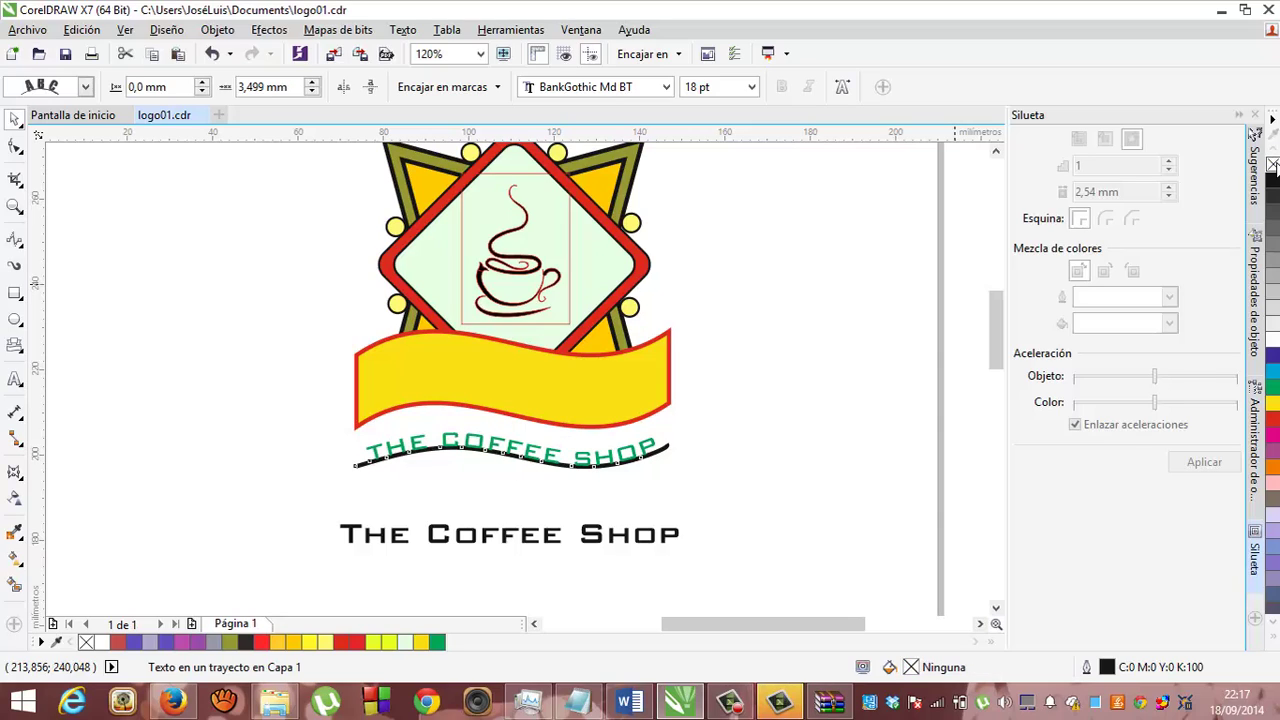
left_click(719, 472)
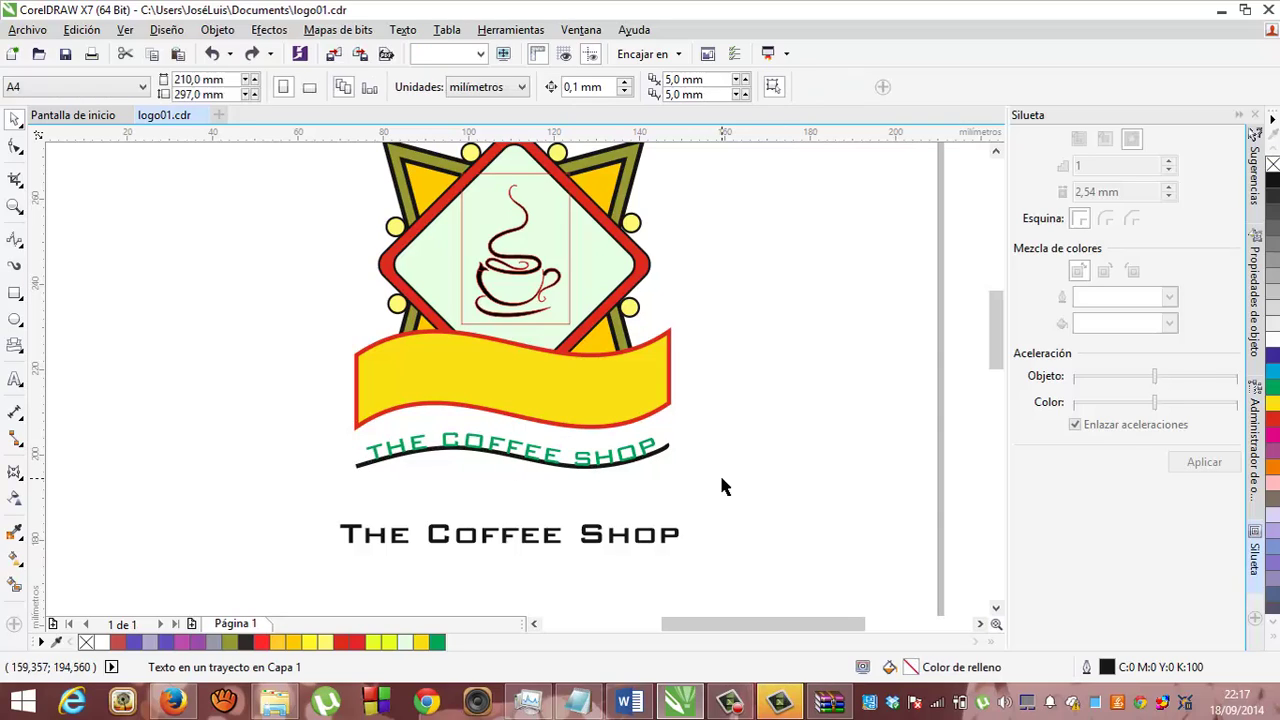
left_click(354, 466)
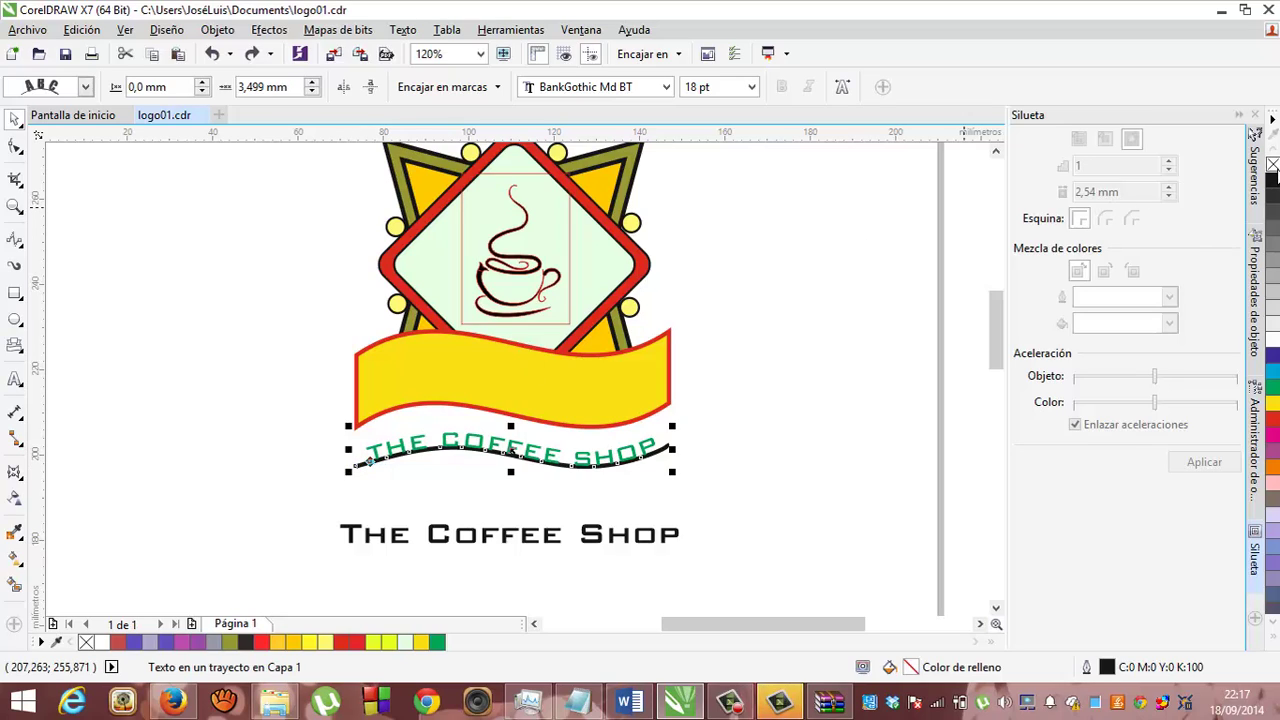
left_click(1273, 166)
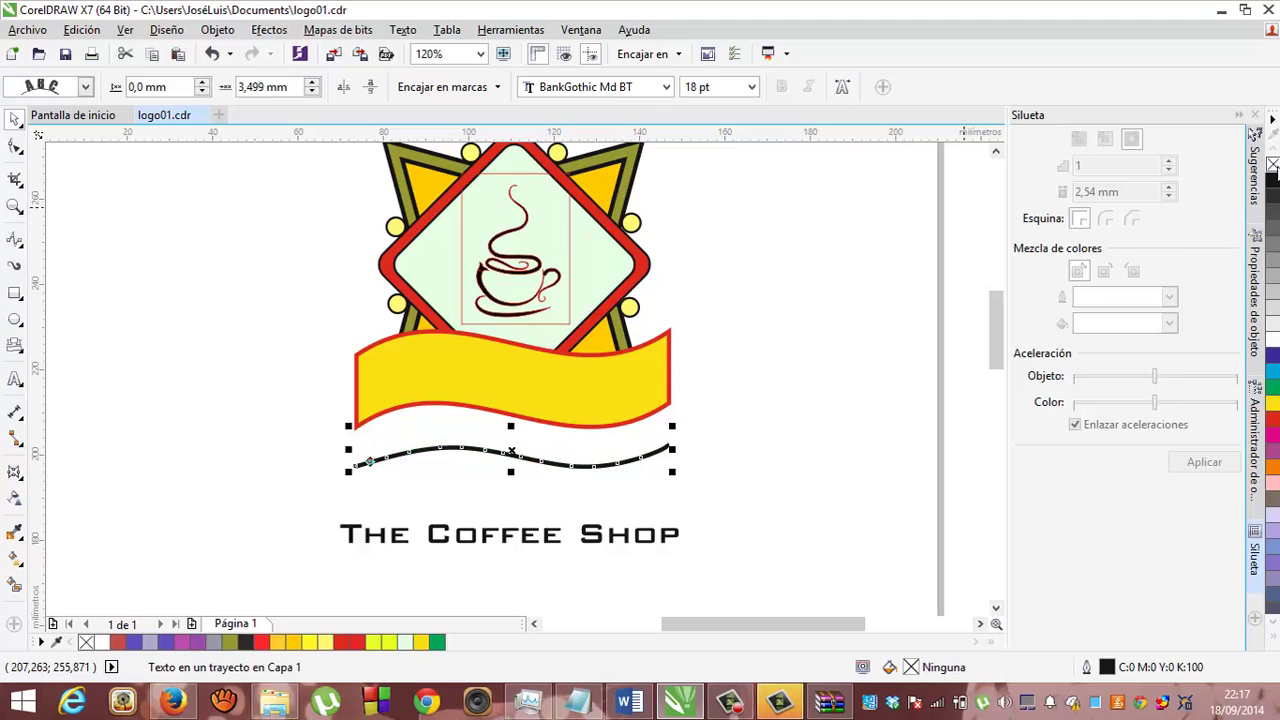
key("ctrl+z")
left_click(788, 467)
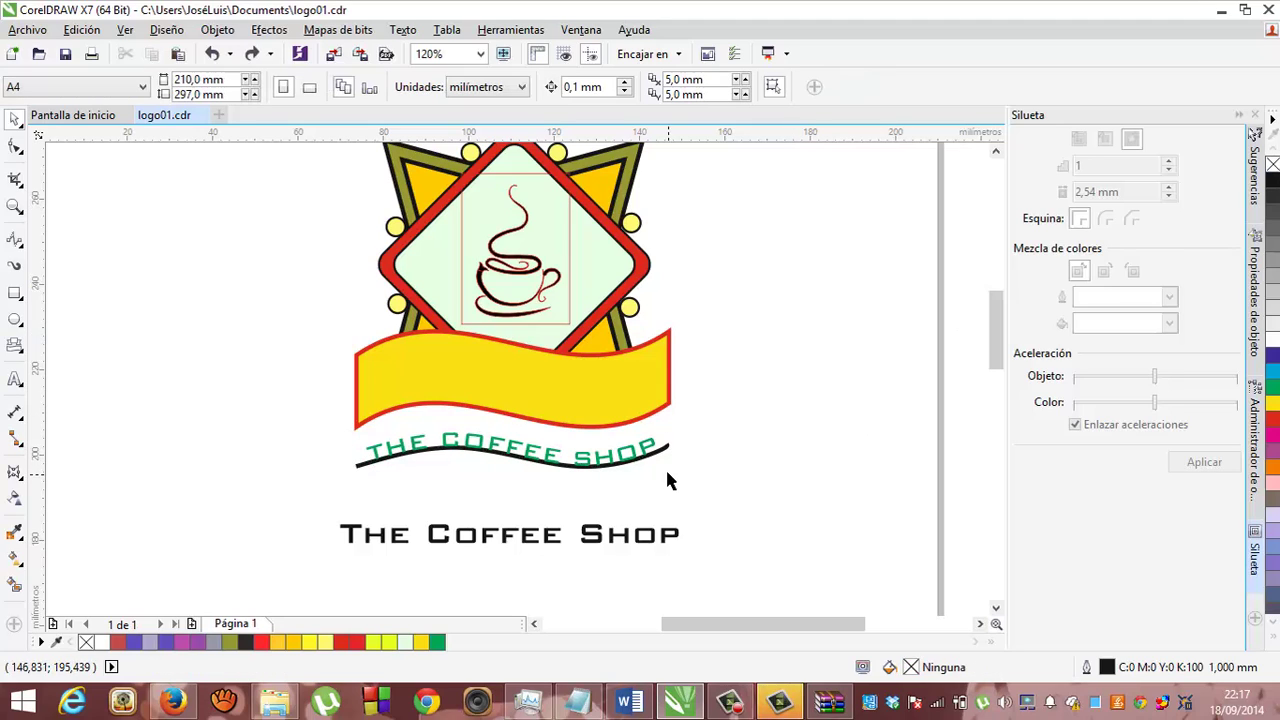
- Move the curved text together with its wavy path down to just above the straight "The Coffee Shop" text
left_click_drag(663, 449, 670, 480)
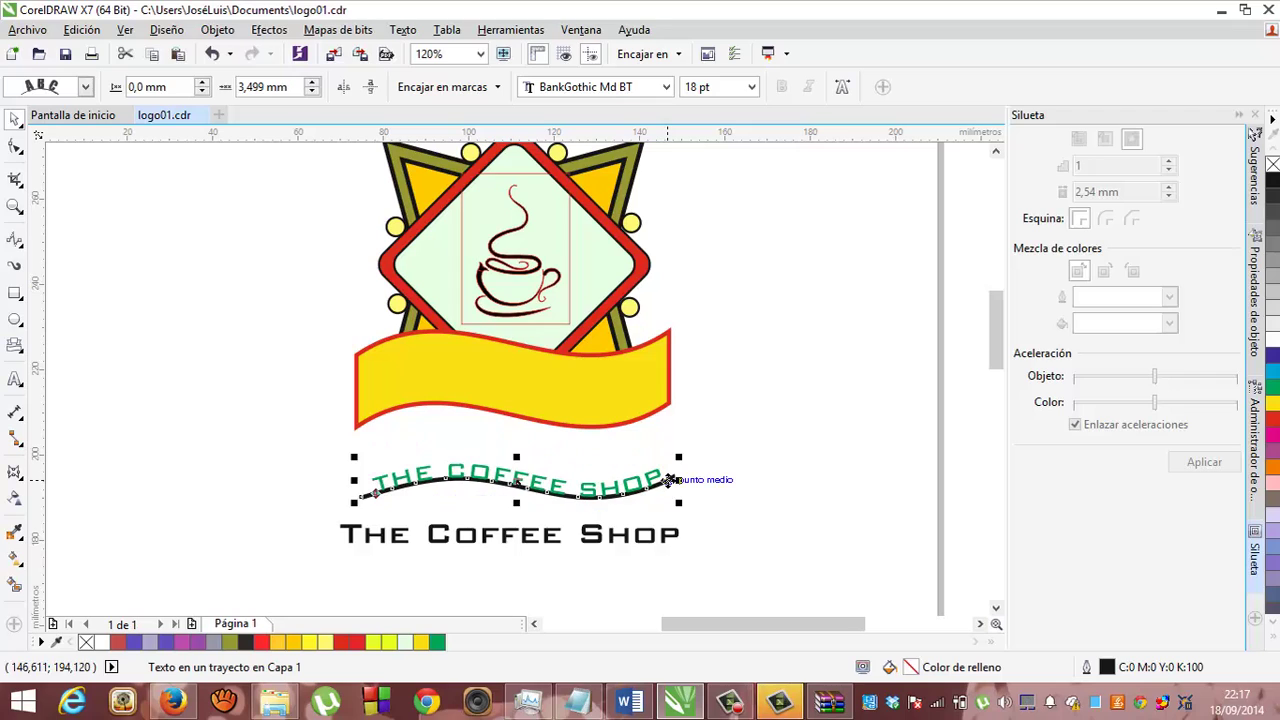
left_click(670, 480)
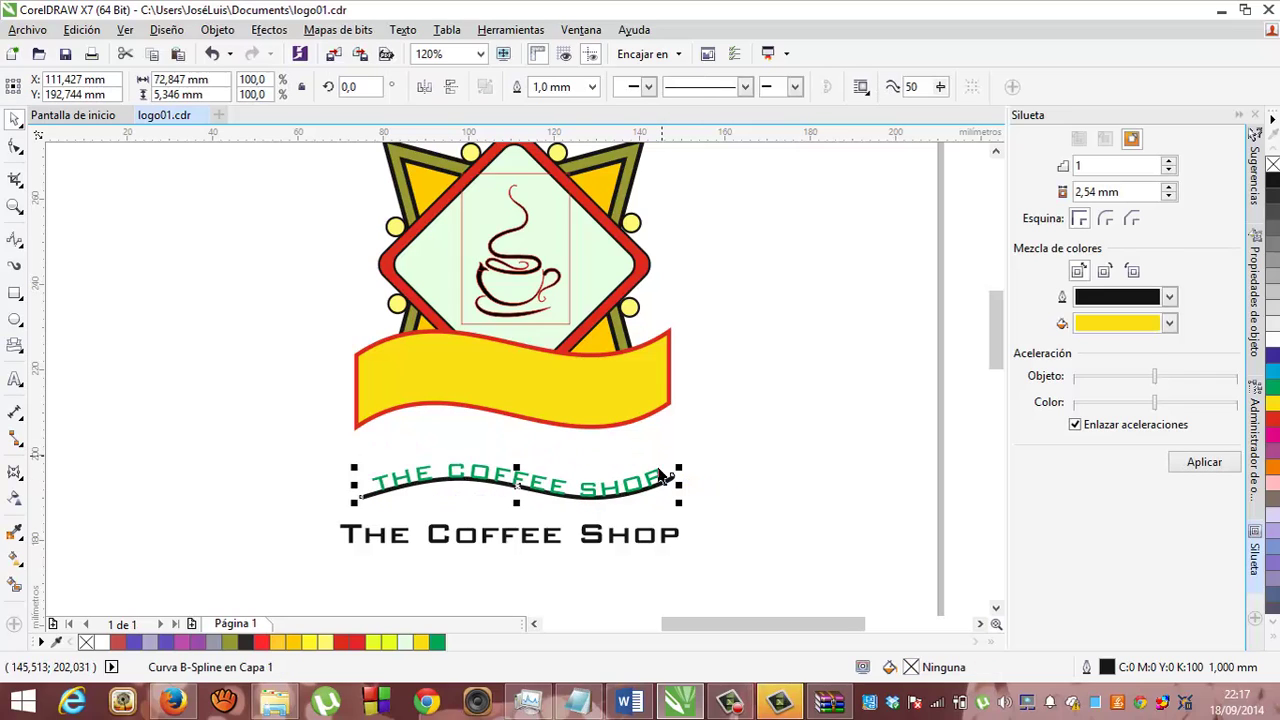
right_click(655, 487)
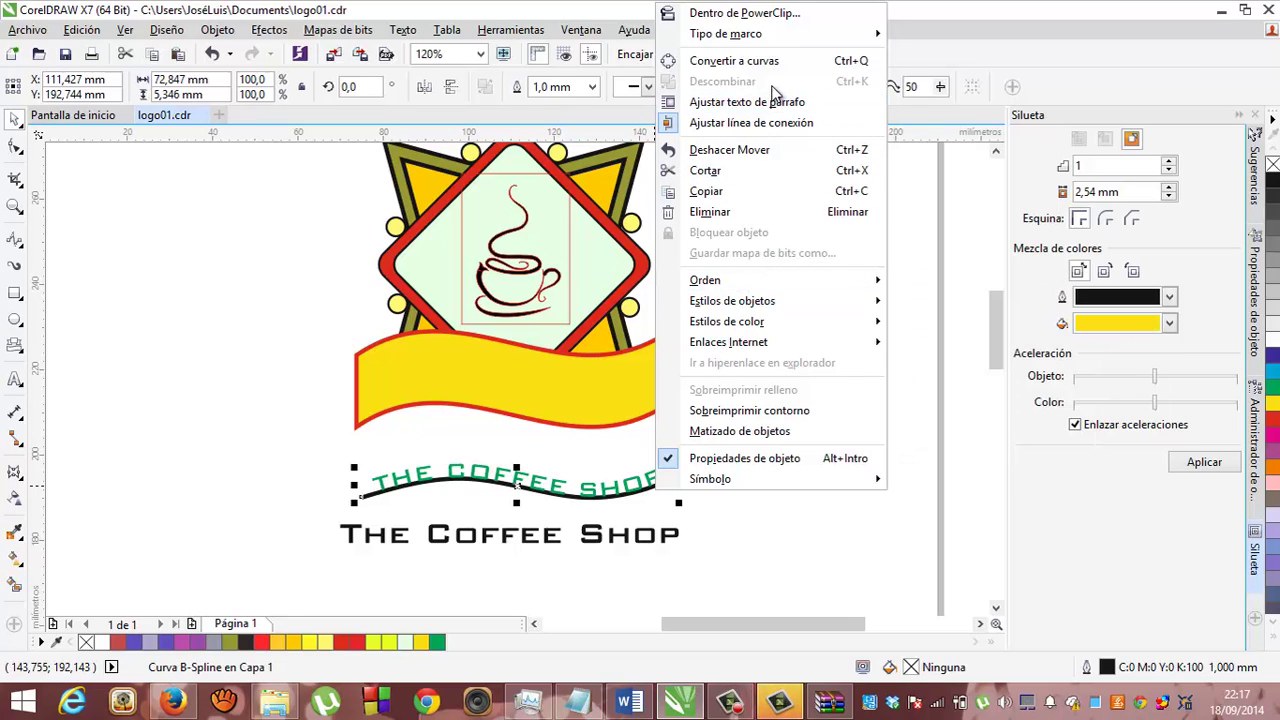
left_click(200, 363)
left_click(316, 472)
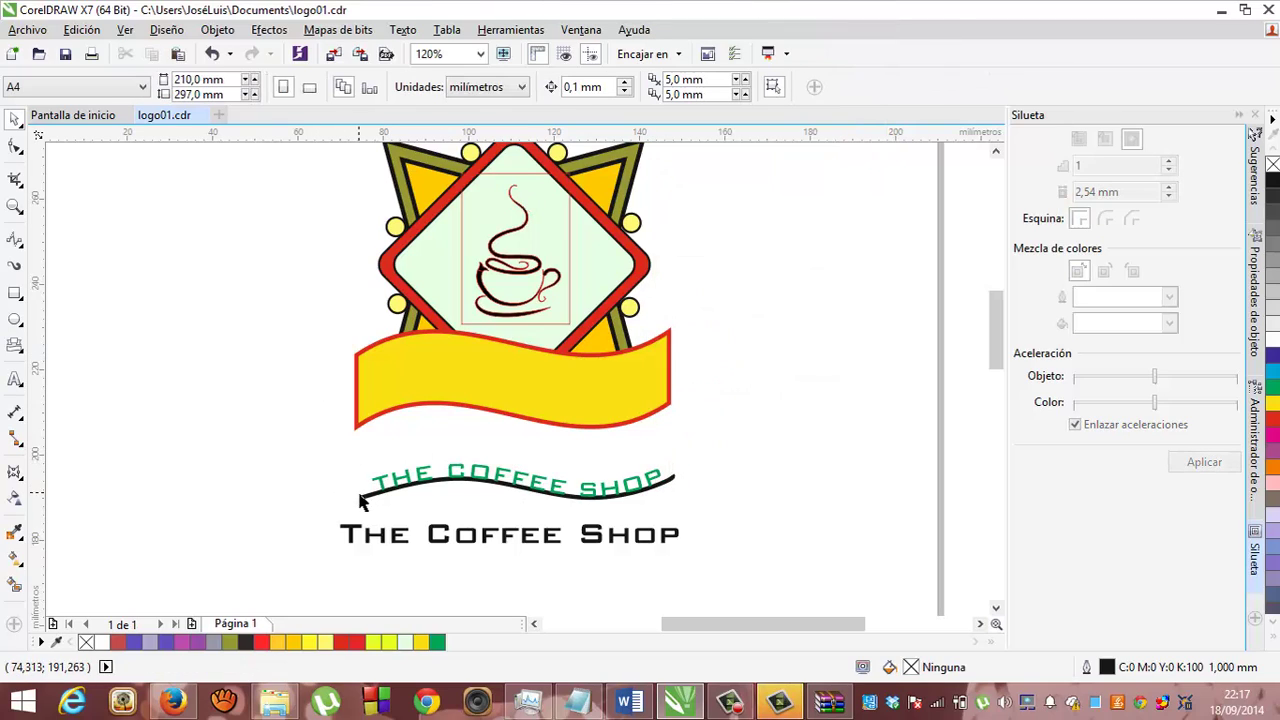
- Try removing the fill from the green text-on-path object selected by its wavy curve, and undo the removal
left_click(372, 502)
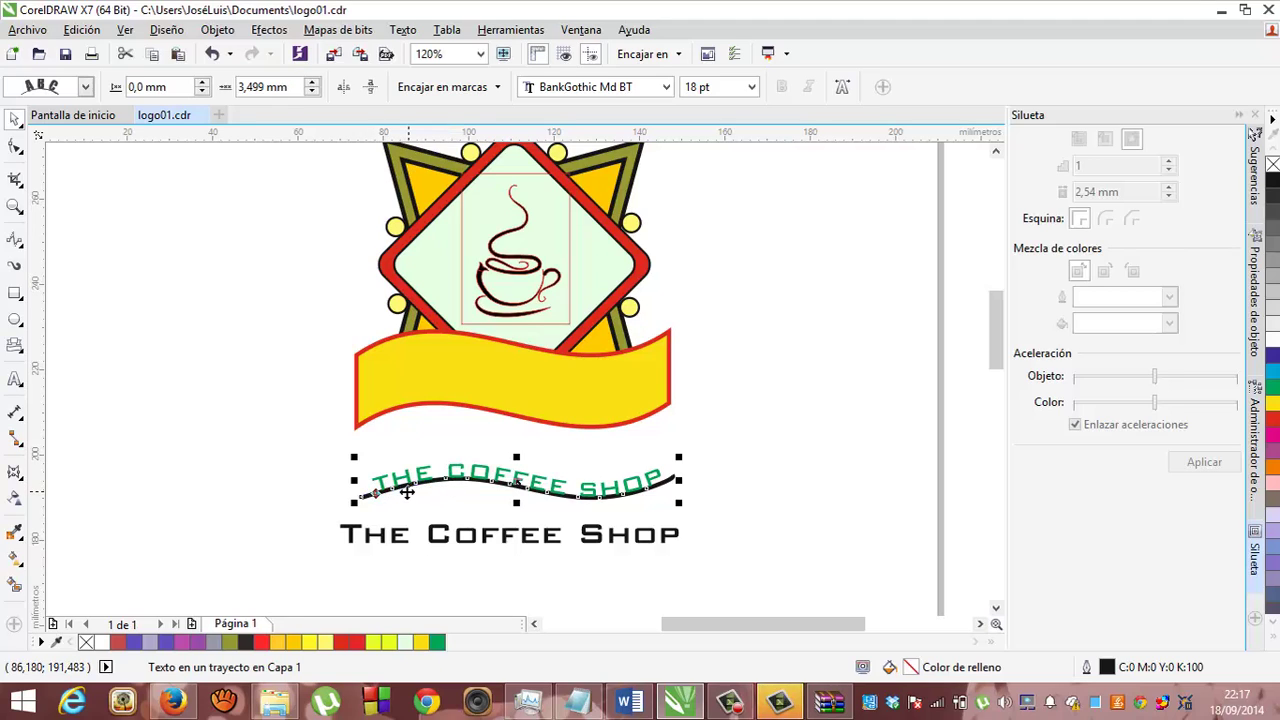
left_click(397, 487)
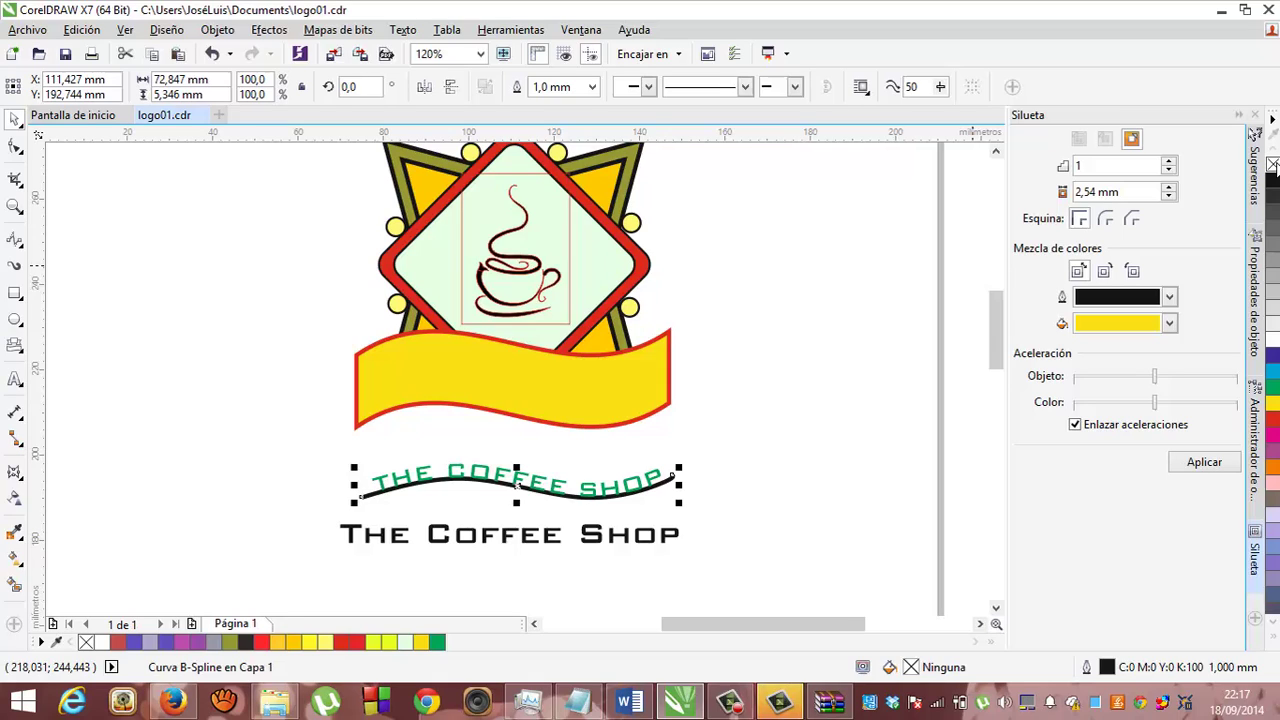
key("Escape")
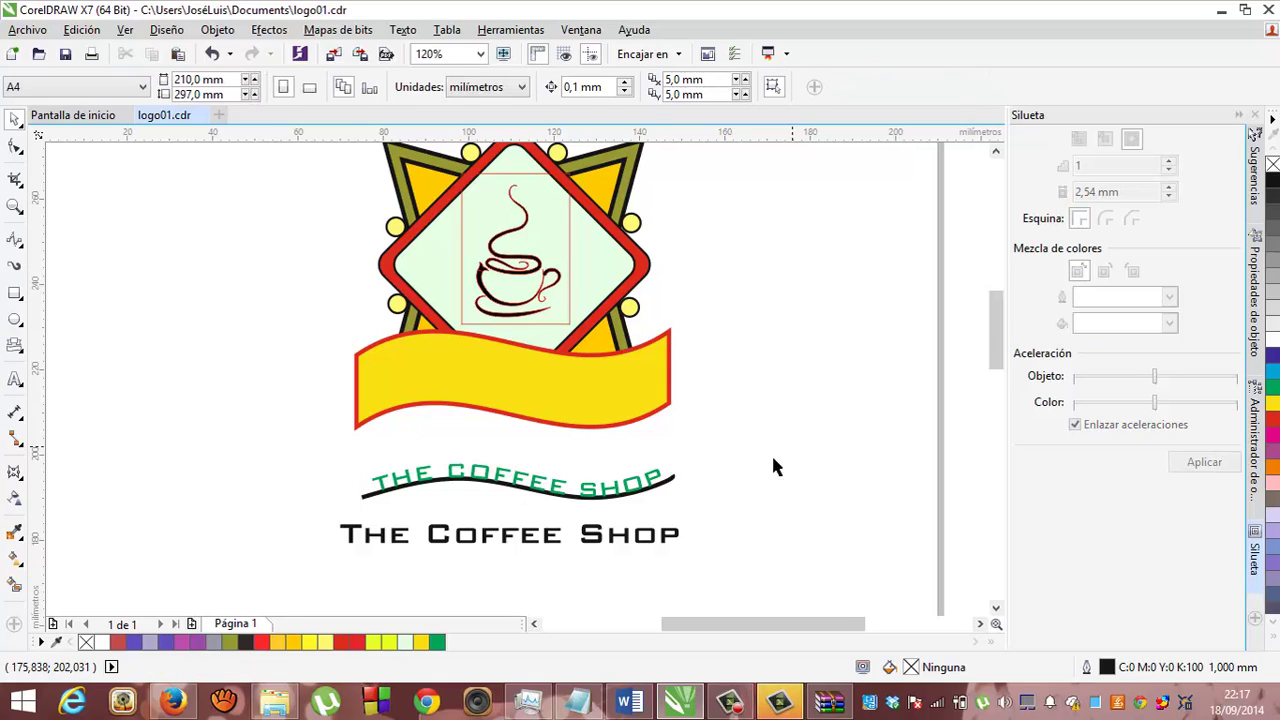
left_click(672, 485)
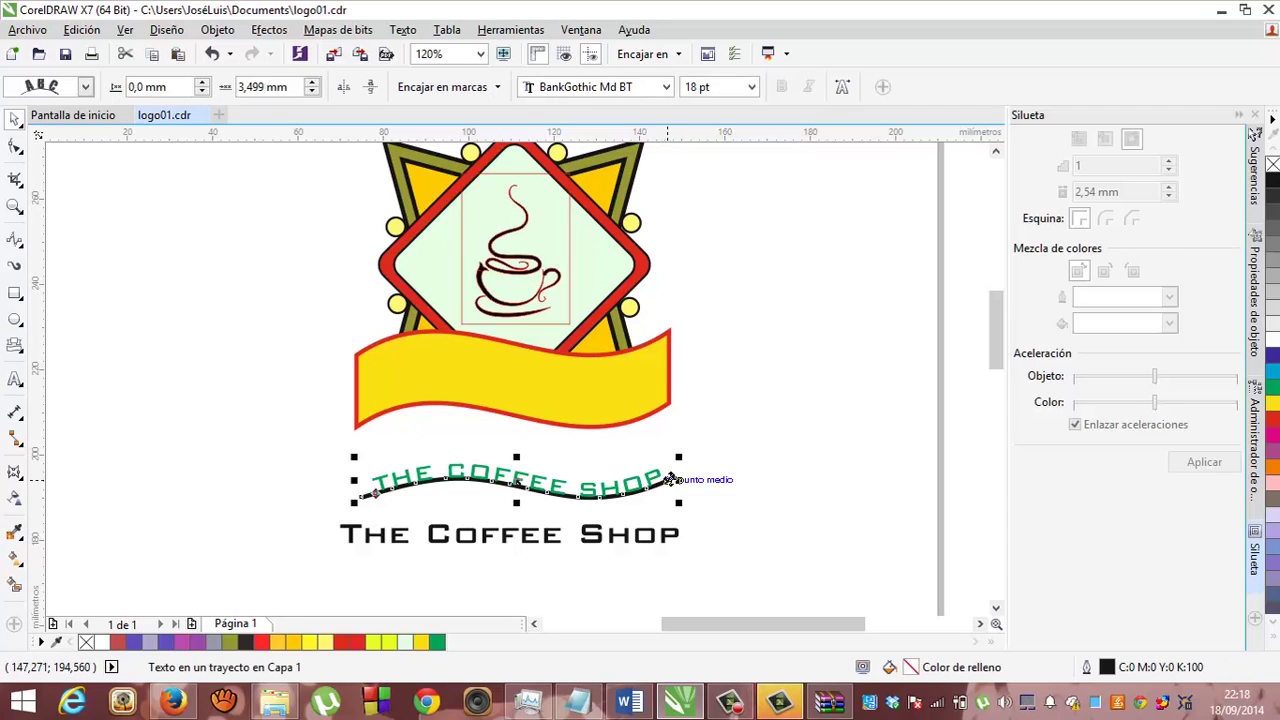
left_click(1272, 164)
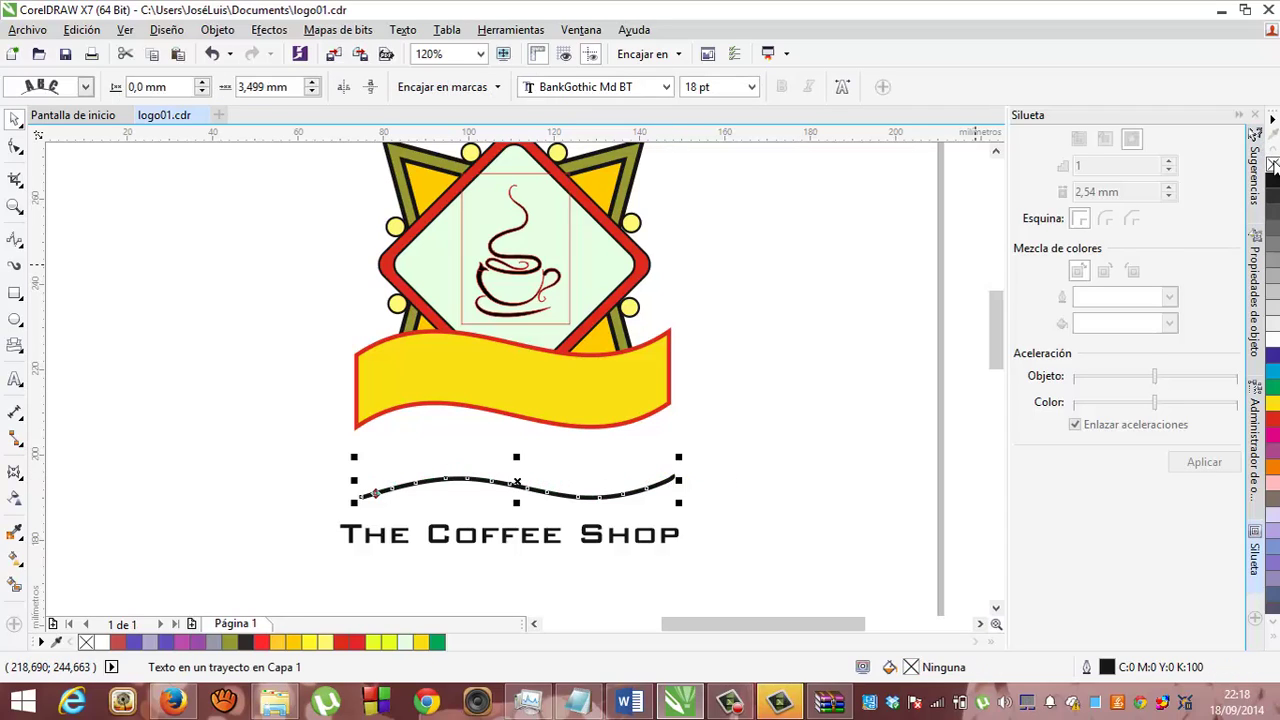
key("ctrl+z")
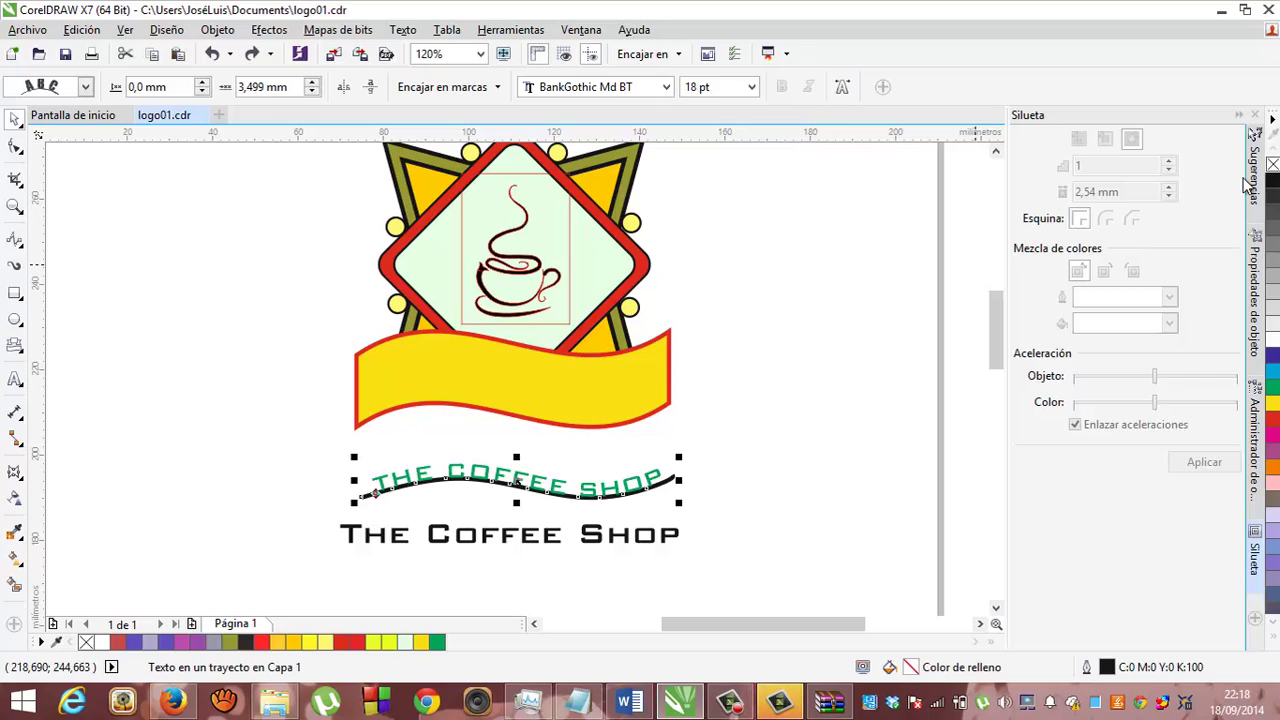
- Try dark fills, including 80% black, on the wavy path alone, and clear the fill again
double_click(673, 482)
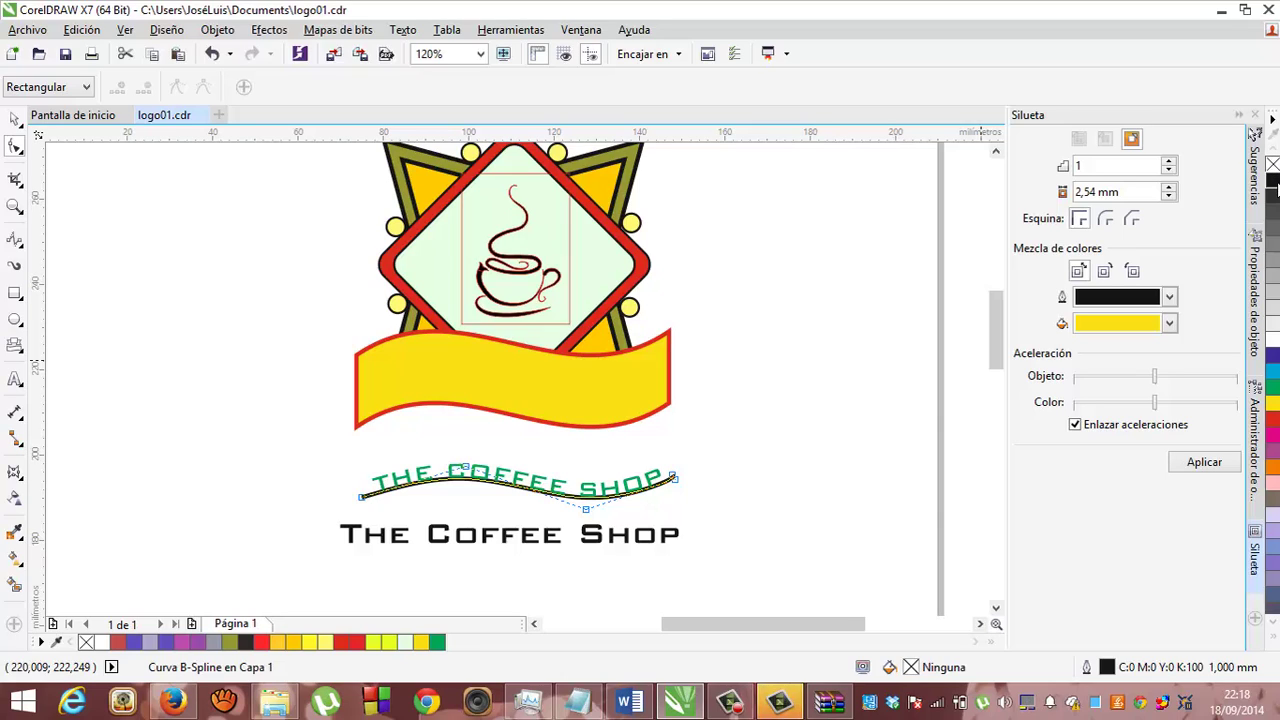
left_click(1274, 180)
left_click(1274, 195)
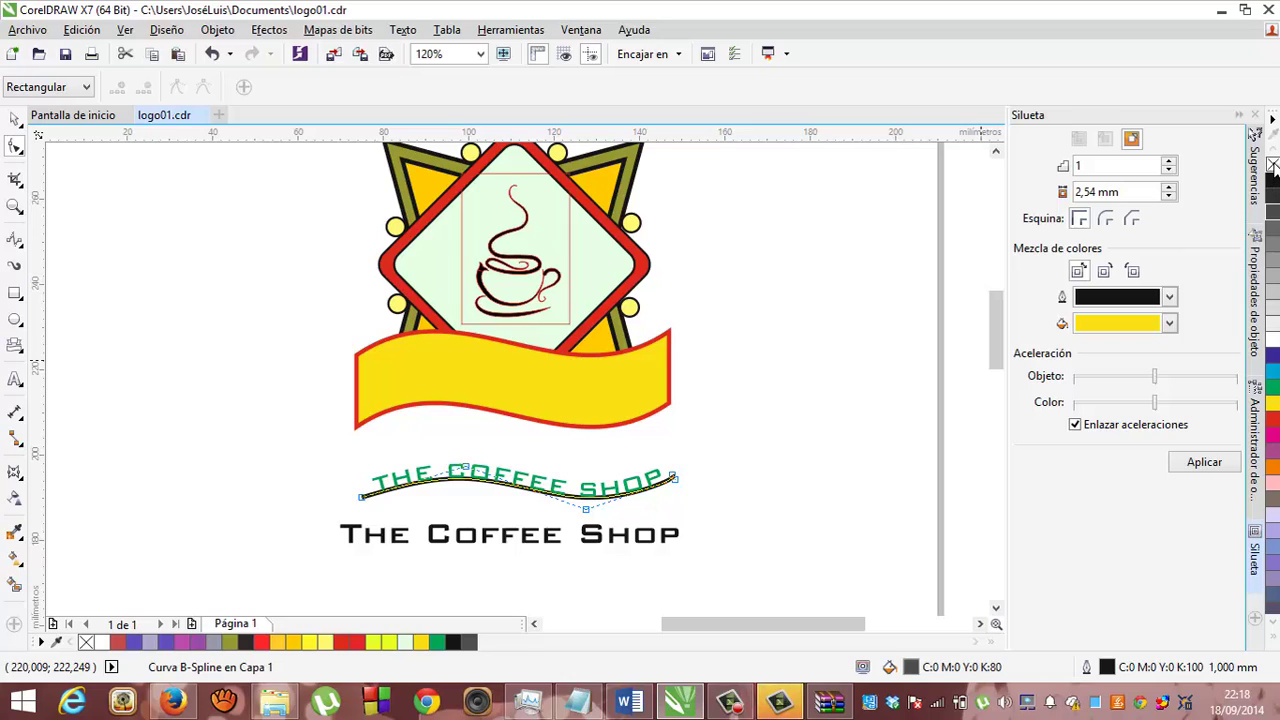
left_click(1274, 166)
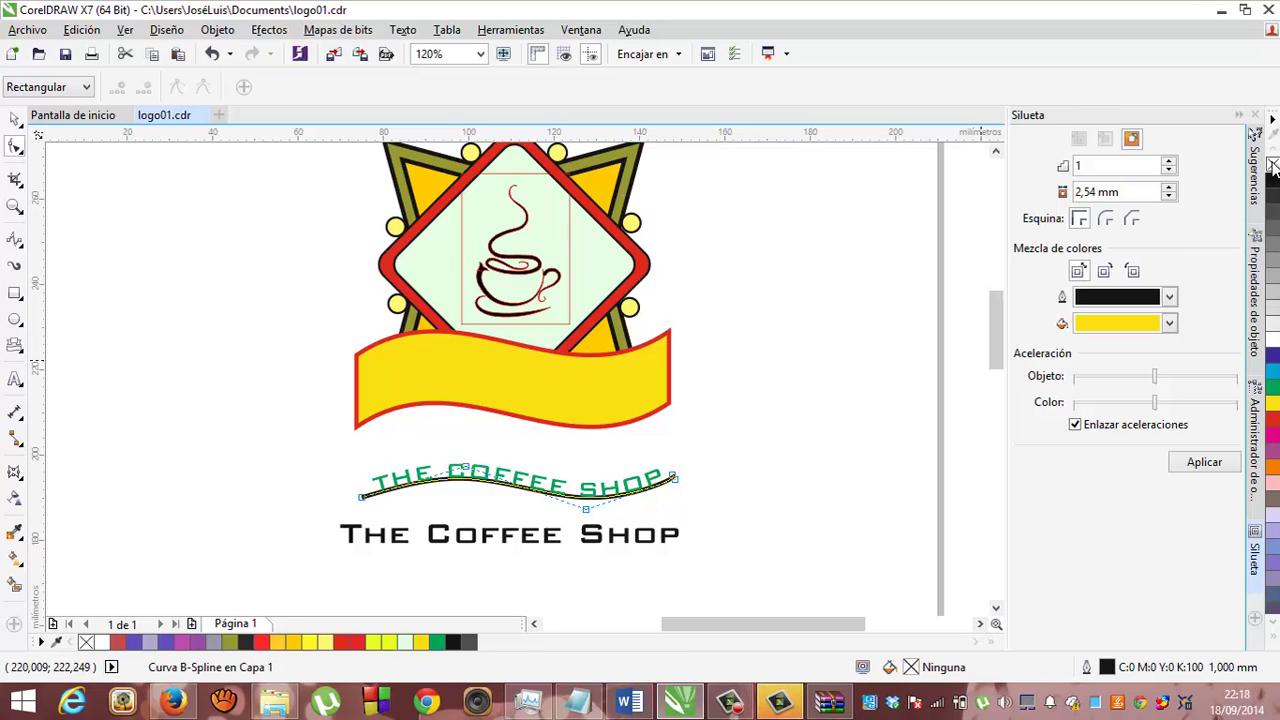
- Remove the black outline from the wavy path under the green text and deselect the path
left_click(14, 120)
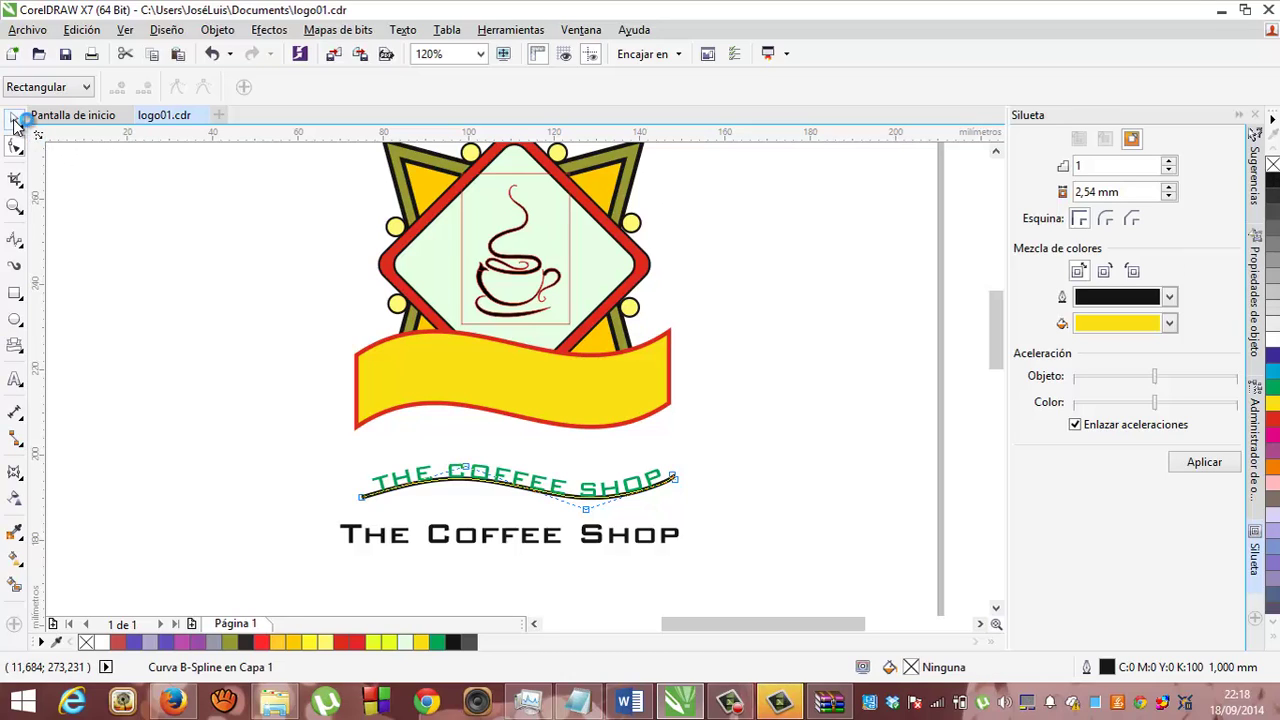
right_click(657, 485)
key("Escape")
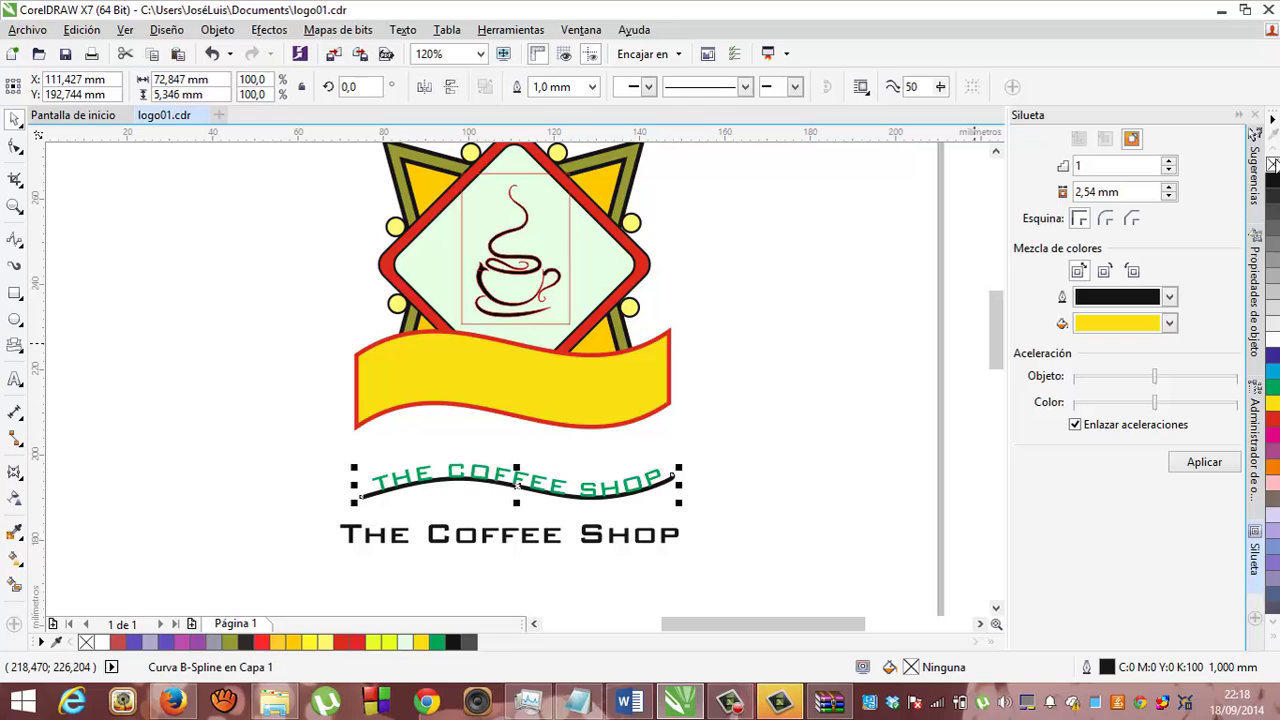
right_click(1272, 163)
left_click(274, 292)
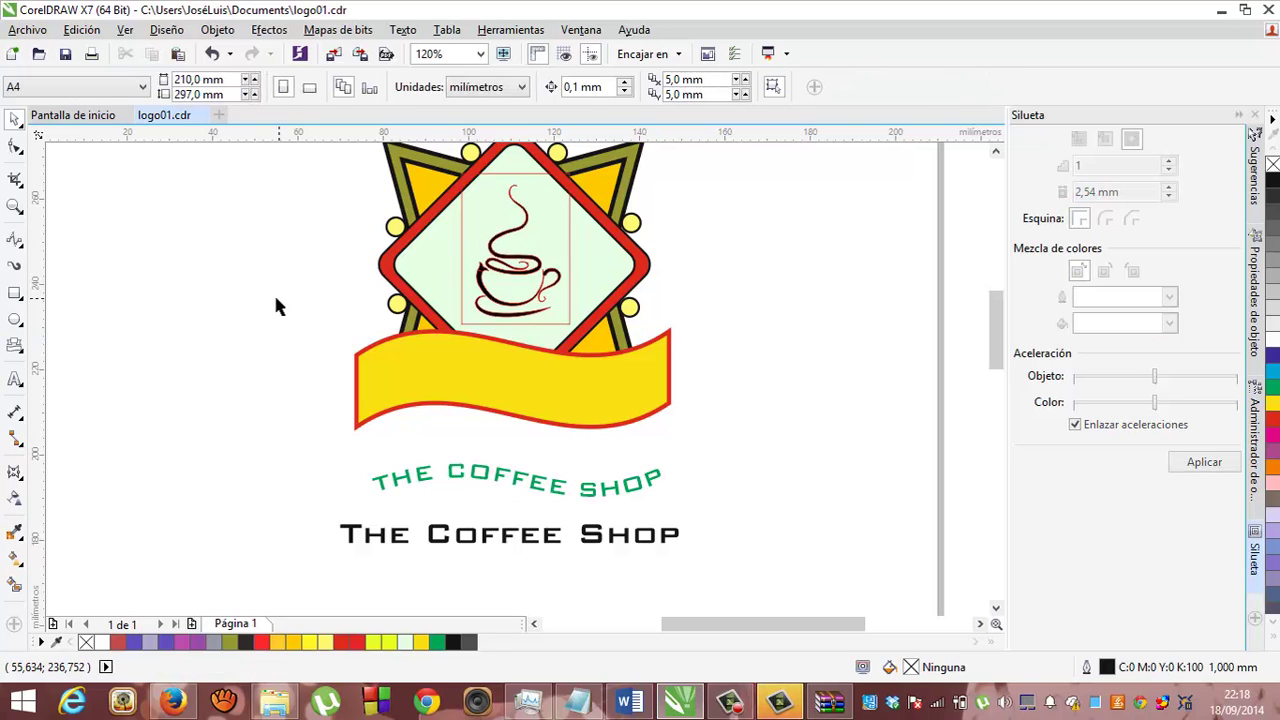
- Move the green curved "THE COFFEE SHOP" text up onto the middle of the yellow wavy banner and deselect it
left_click_drag(527, 477, 521, 377)
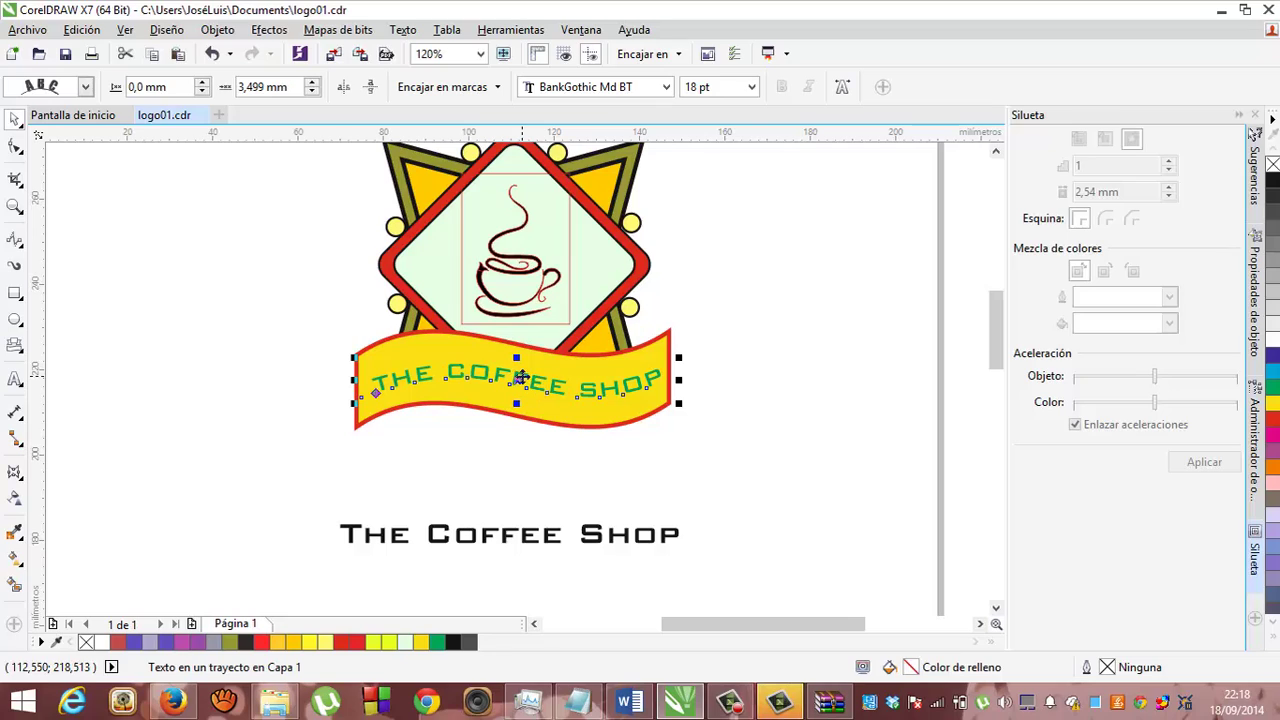
left_click(751, 293)
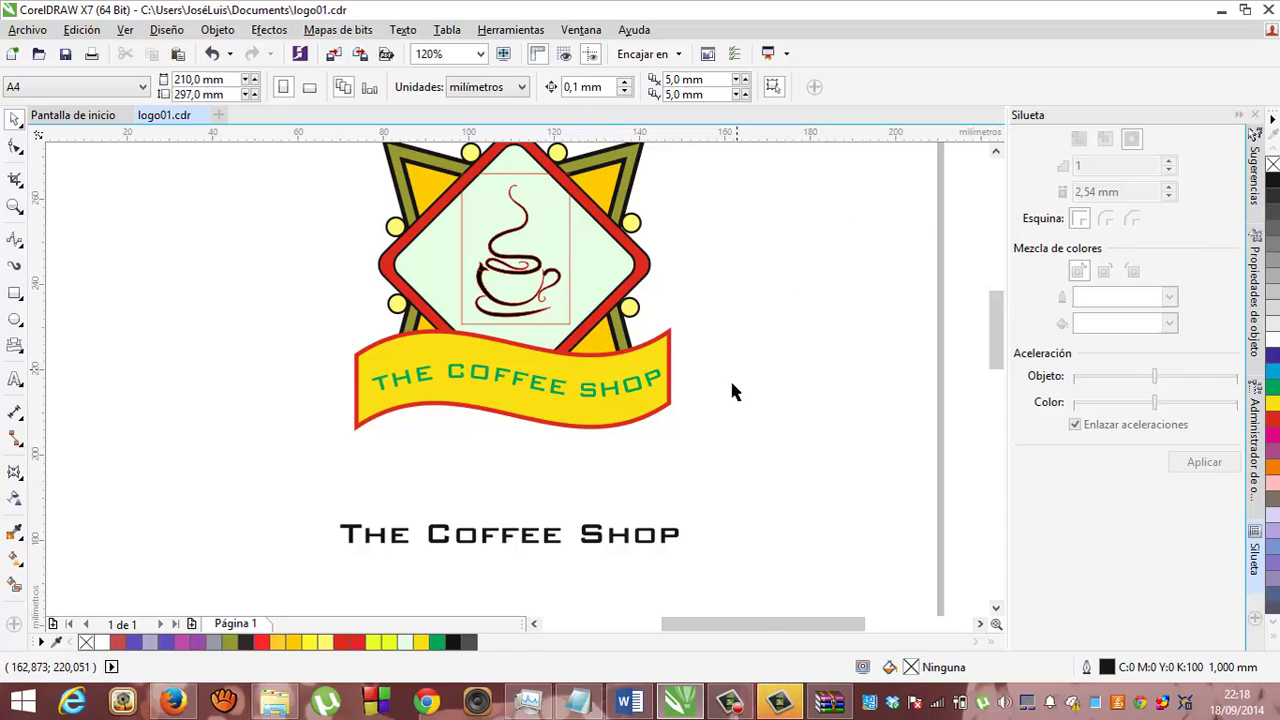
left_click(782, 703)
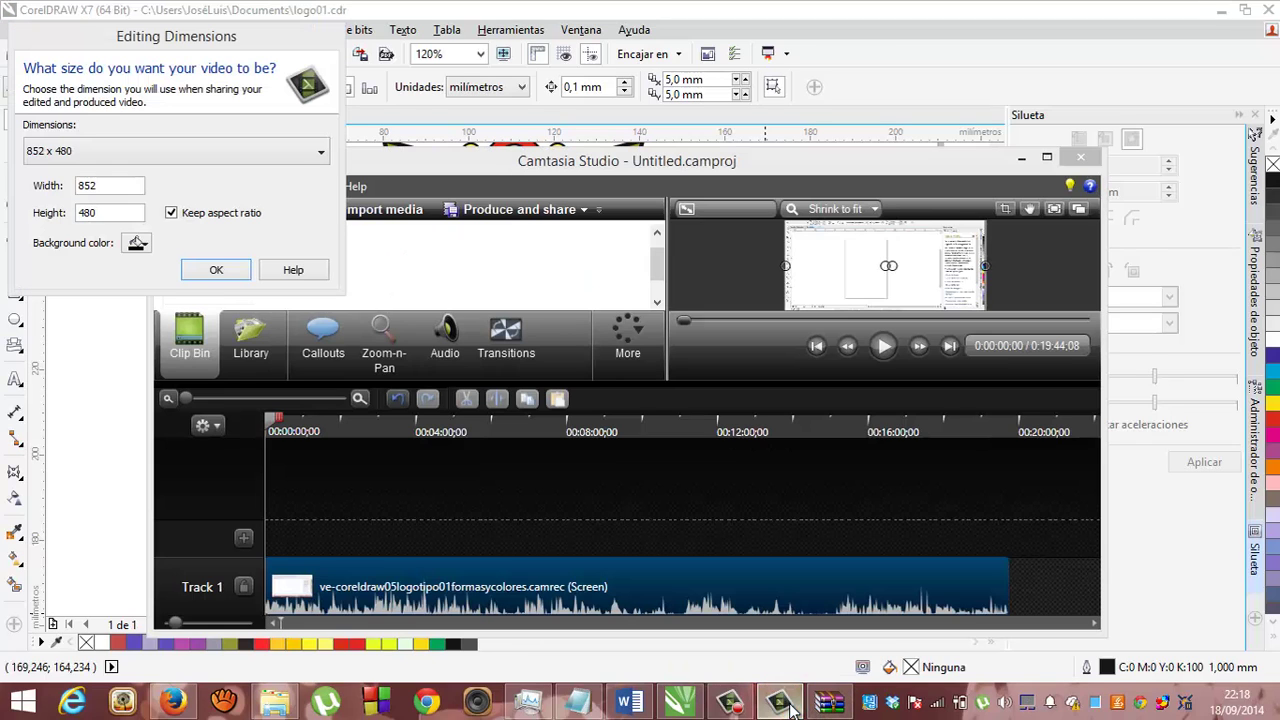